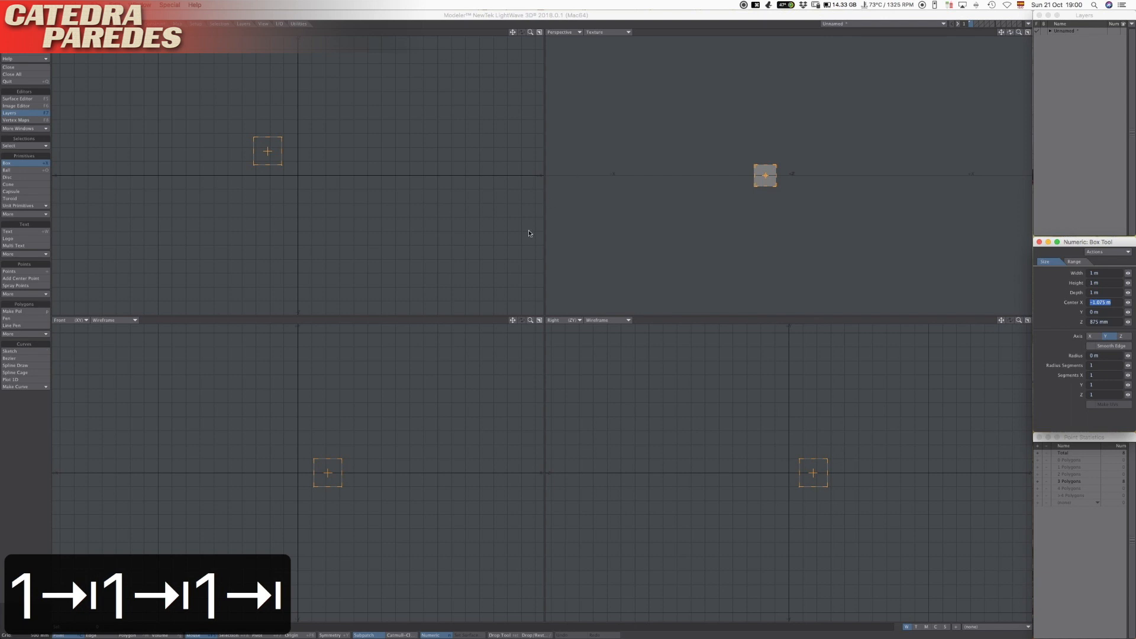
Step: Create the 1 × 1 × 1 m box and move it about 1.01 m in X and -800 mm in Z toward the origin
key(Return)
key(Return)
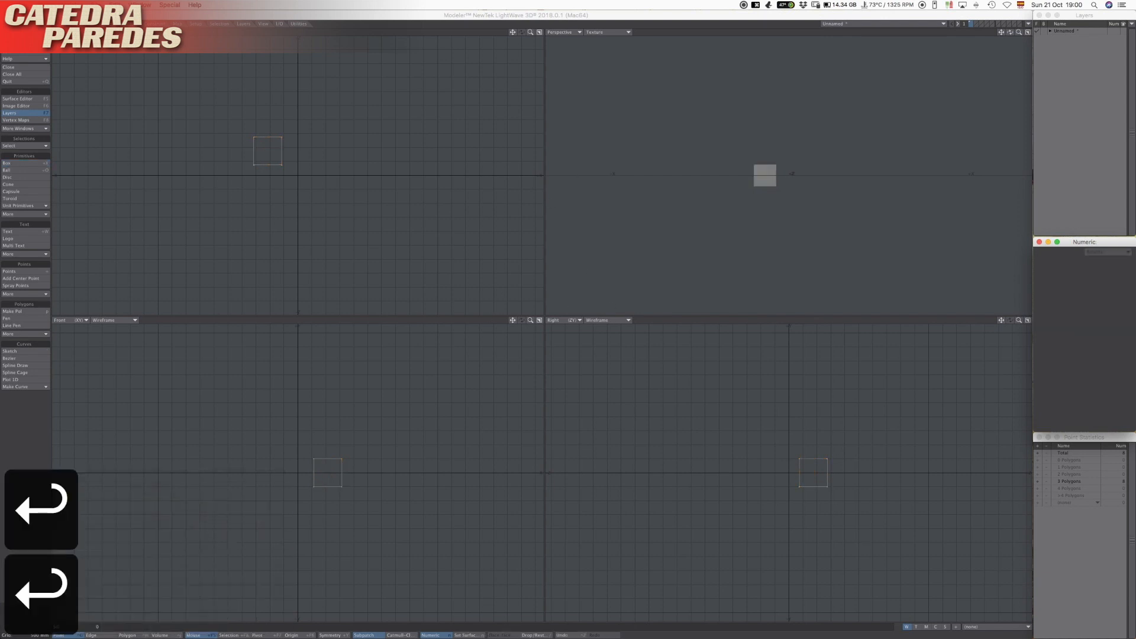
key(t)
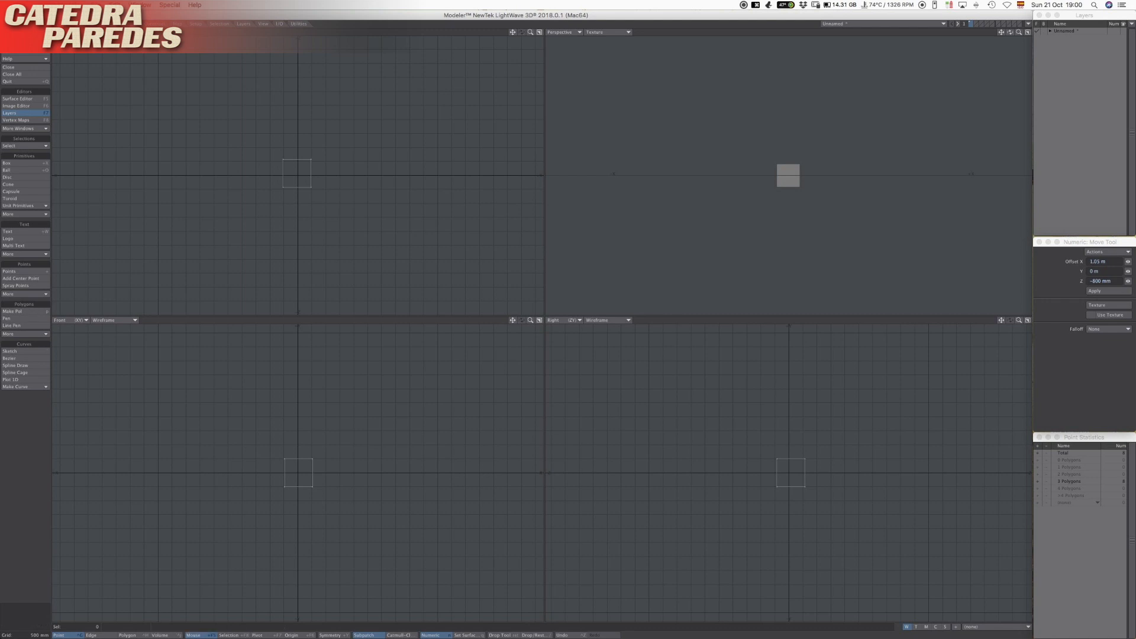
Step: Center the box exactly on the origin
click(86, 23)
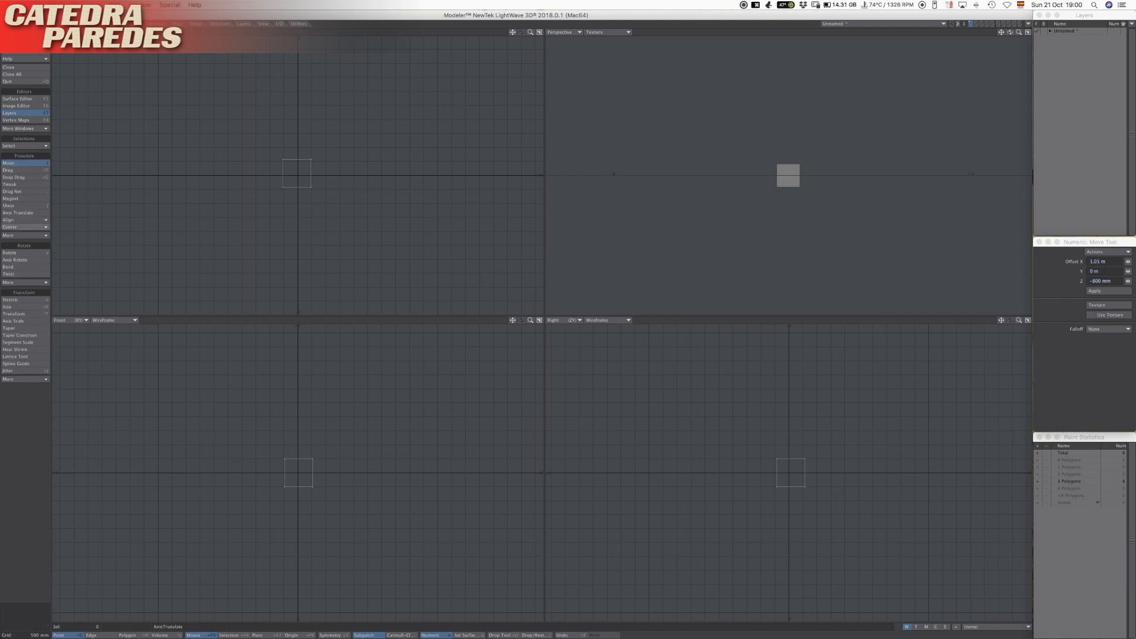
click(25, 227)
click(29, 233)
click(25, 227)
click(28, 241)
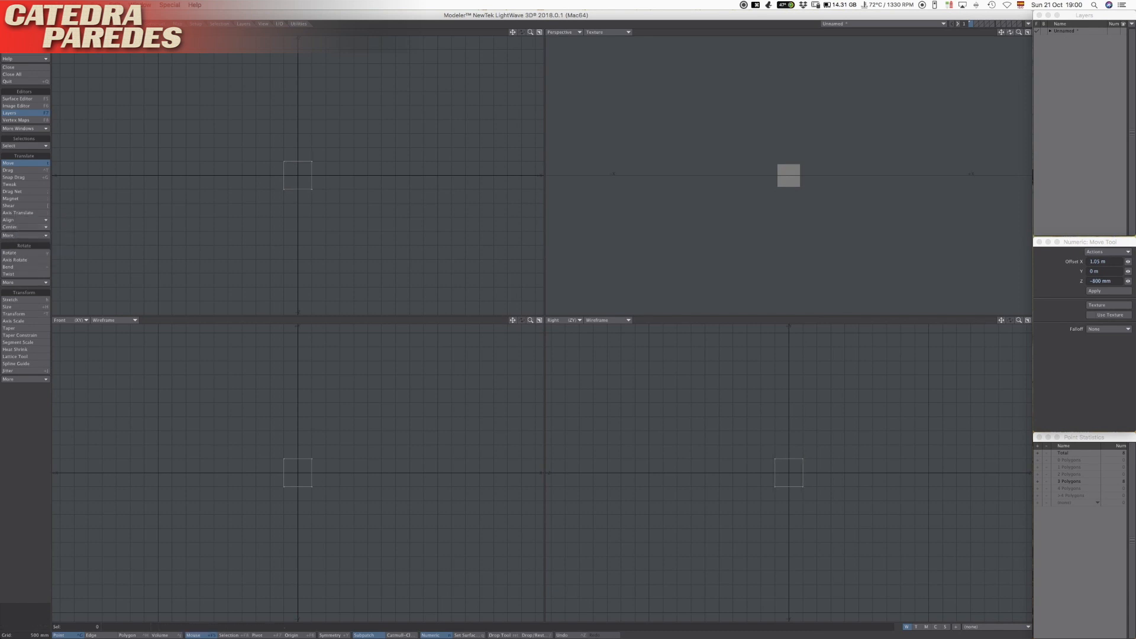
Step: Apply Rest On Ground to the box along the Y axis with centering enabled for X, Y and Z
click(24, 226)
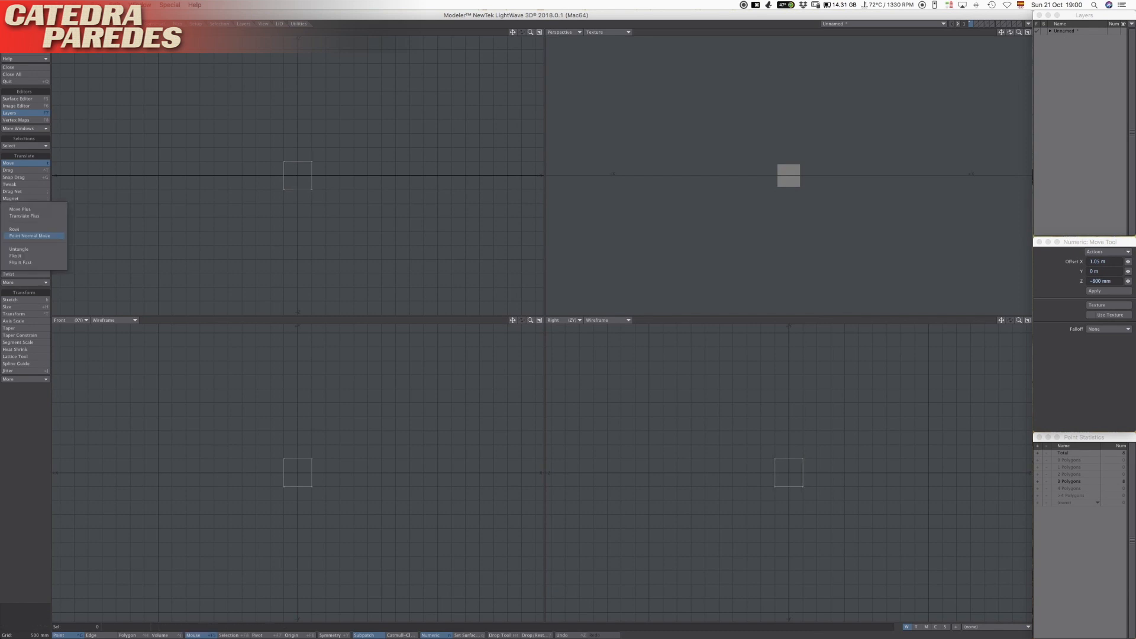
click(37, 207)
click(25, 219)
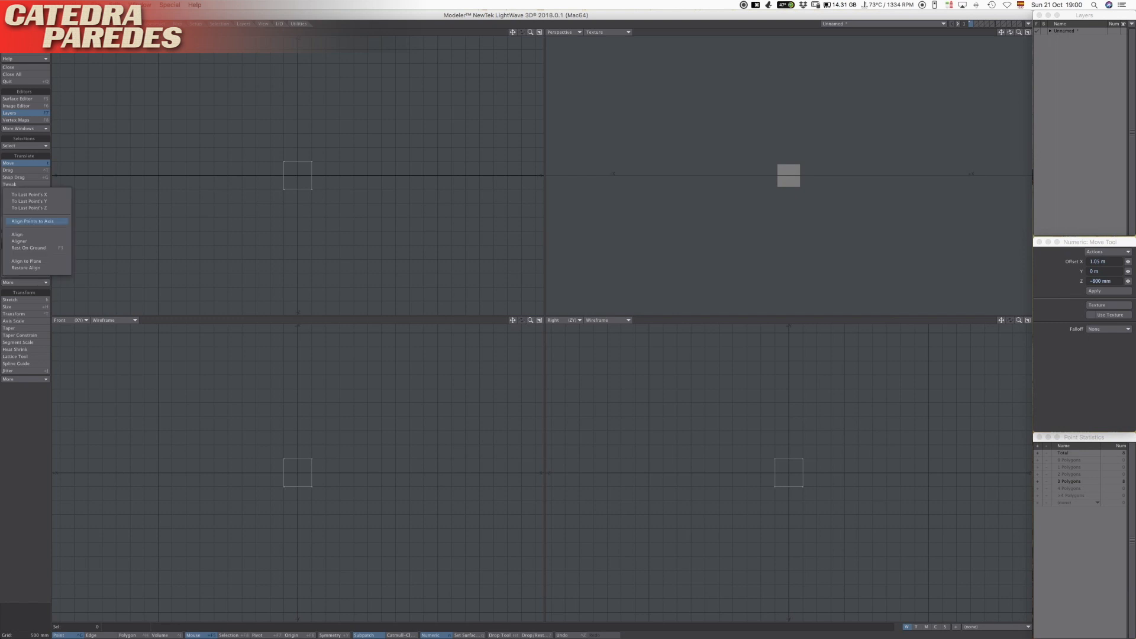
click(29, 247)
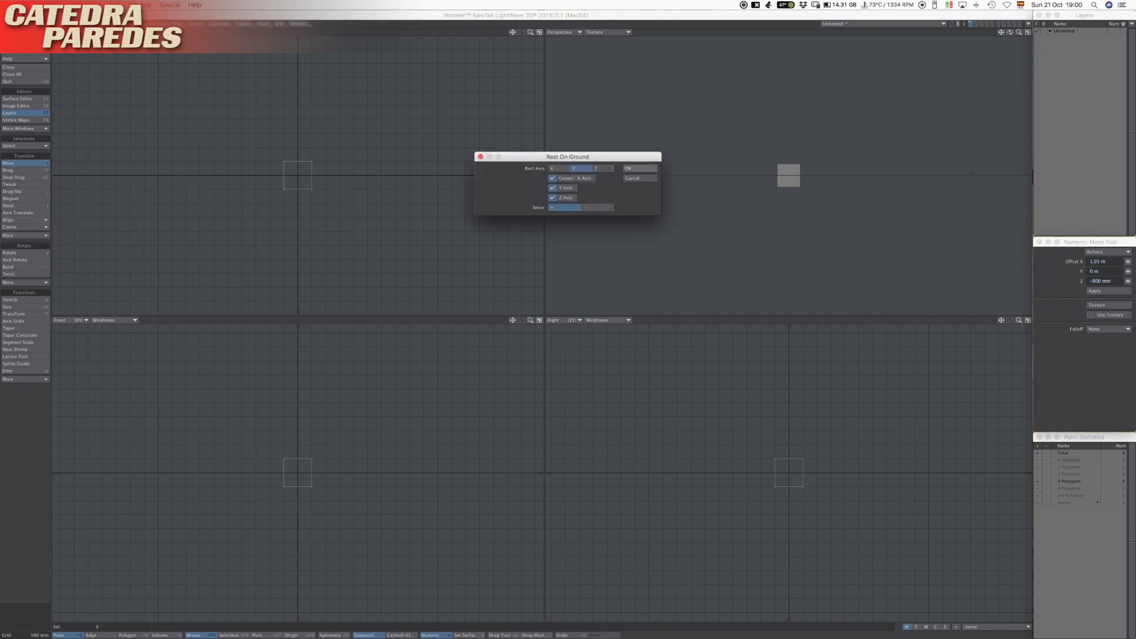
key(Return)
Step: Move the box about 620 mm in X and 800 mm in Y off the origin, and apply Rest On Ground again
key(a)
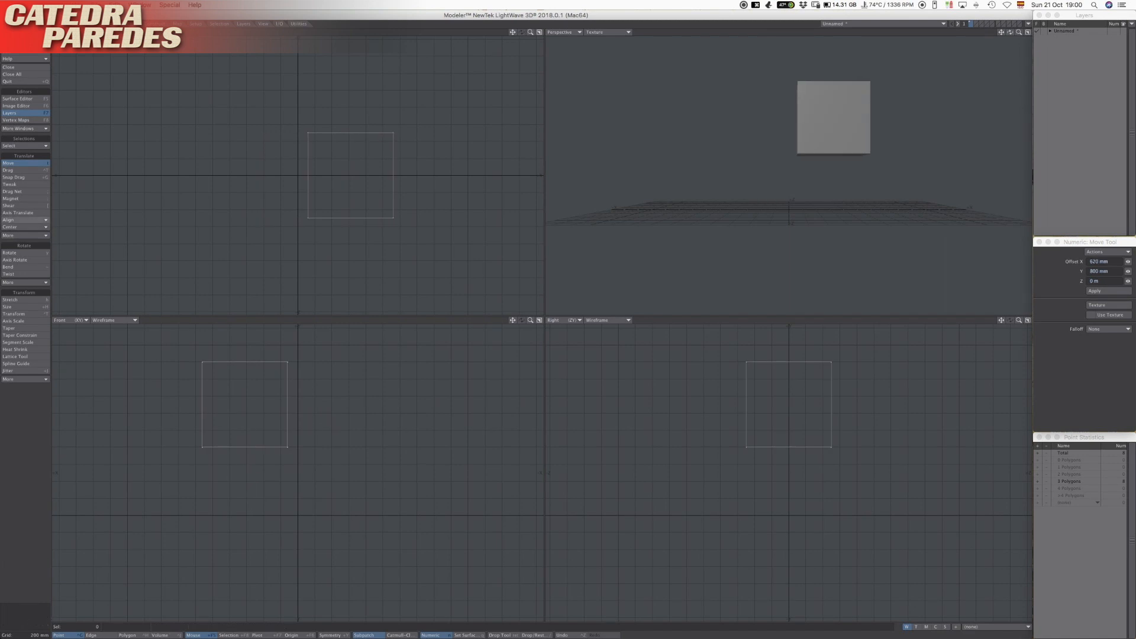
click(28, 220)
click(28, 247)
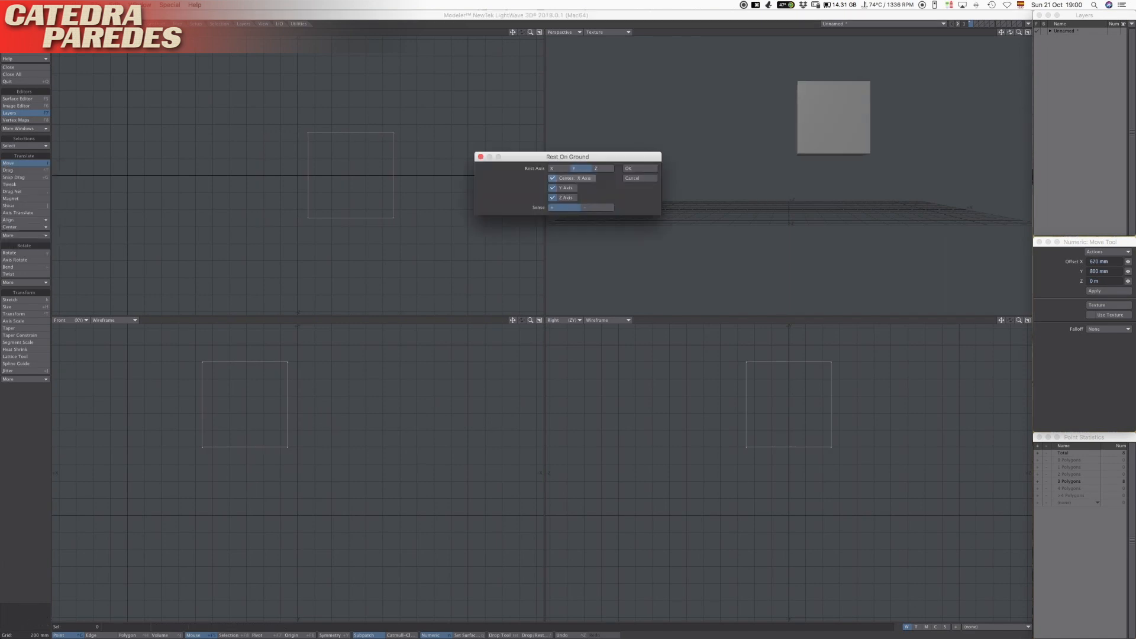
key(Return)
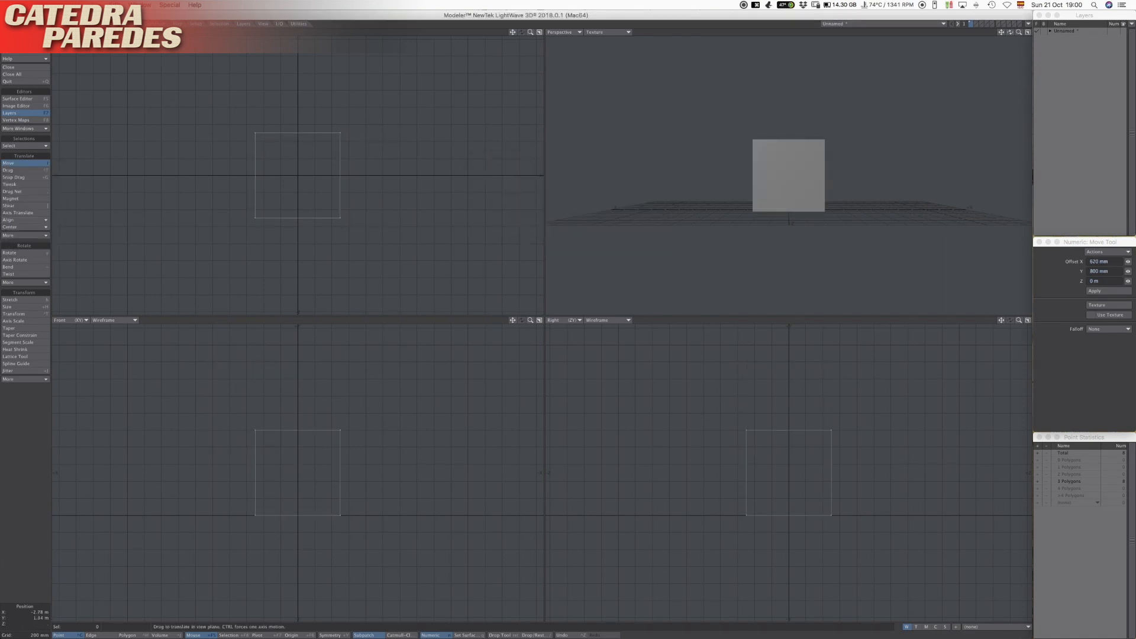
Step: Assign a surface named "cubo" to the box
text(q)
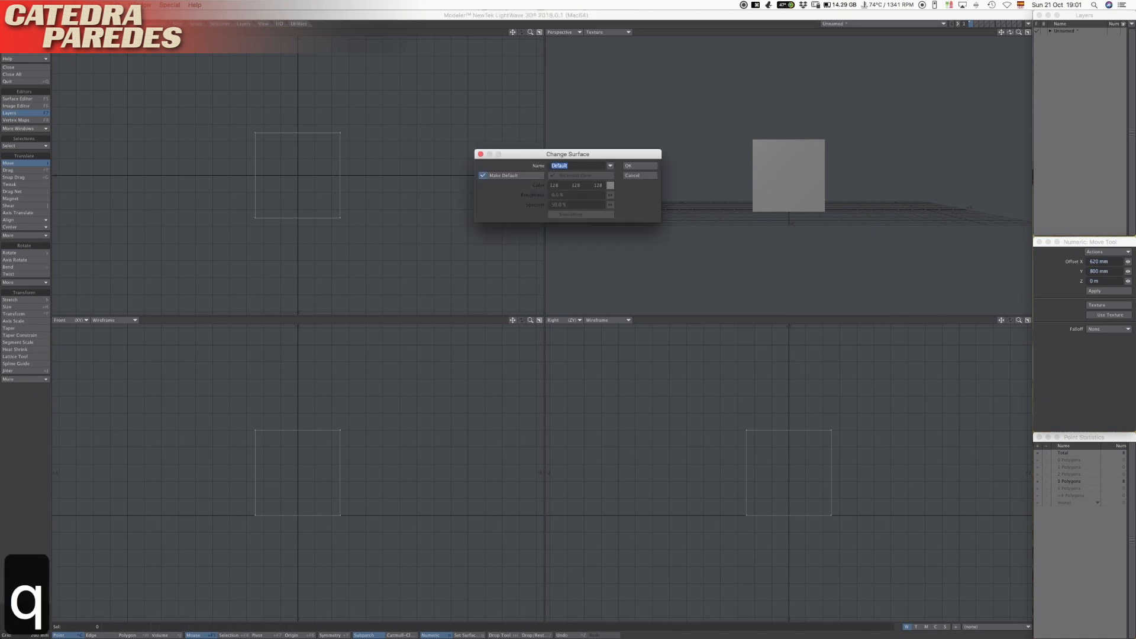
text(cubo)
key(Return)
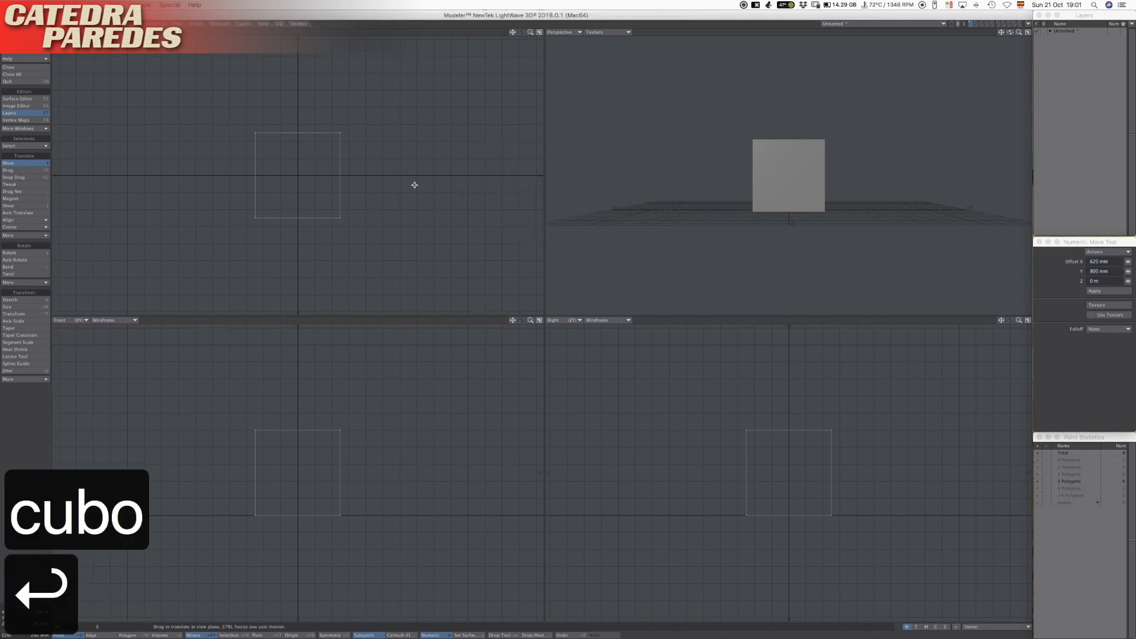
Step: Set the perspective view's display style to Sketch
alt+drag(354, 152, 353, 154)
alt+drag(760, 154, 814, 183)
key(period)
key(period)
click(596, 37)
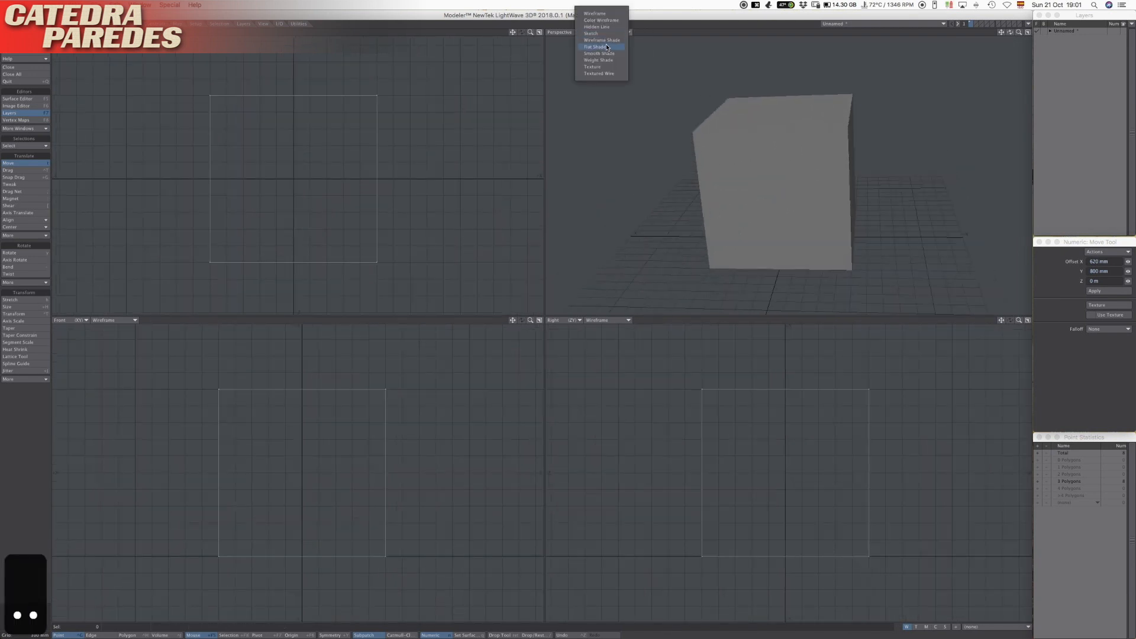
click(606, 43)
alt+drag(791, 188, 766, 192)
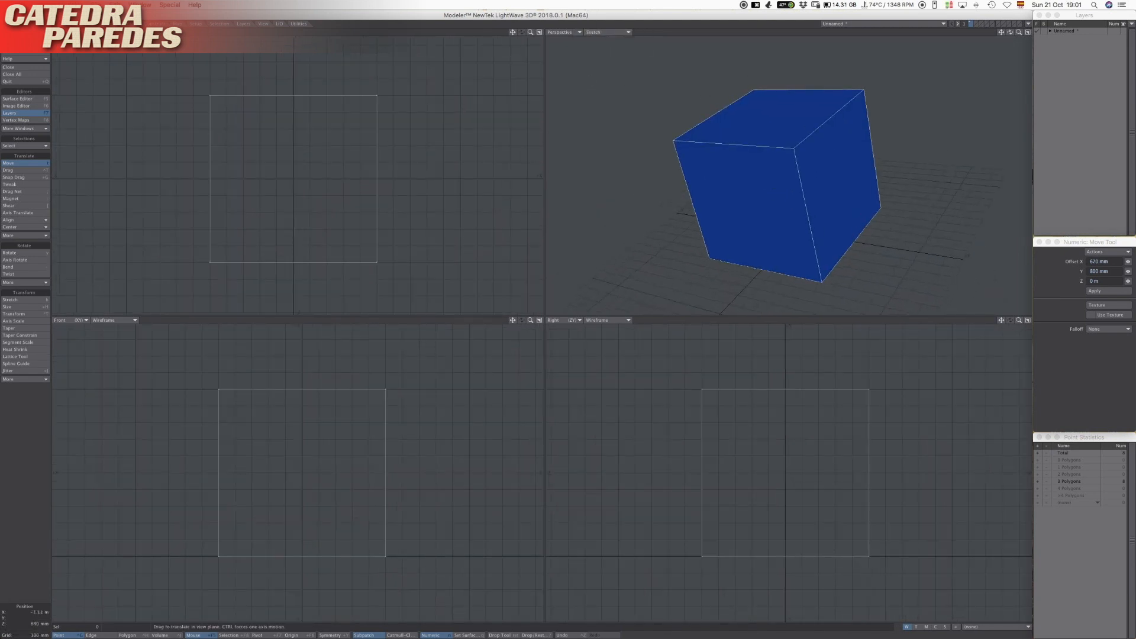
Step: Select all of the cube's edges and chamfer them by about 28 mm
click(133, 23)
click(92, 634)
mouse_move(120, 293)
right_down()
mouse_move(425, 274)
mouse_move(165, 77)
right_up()
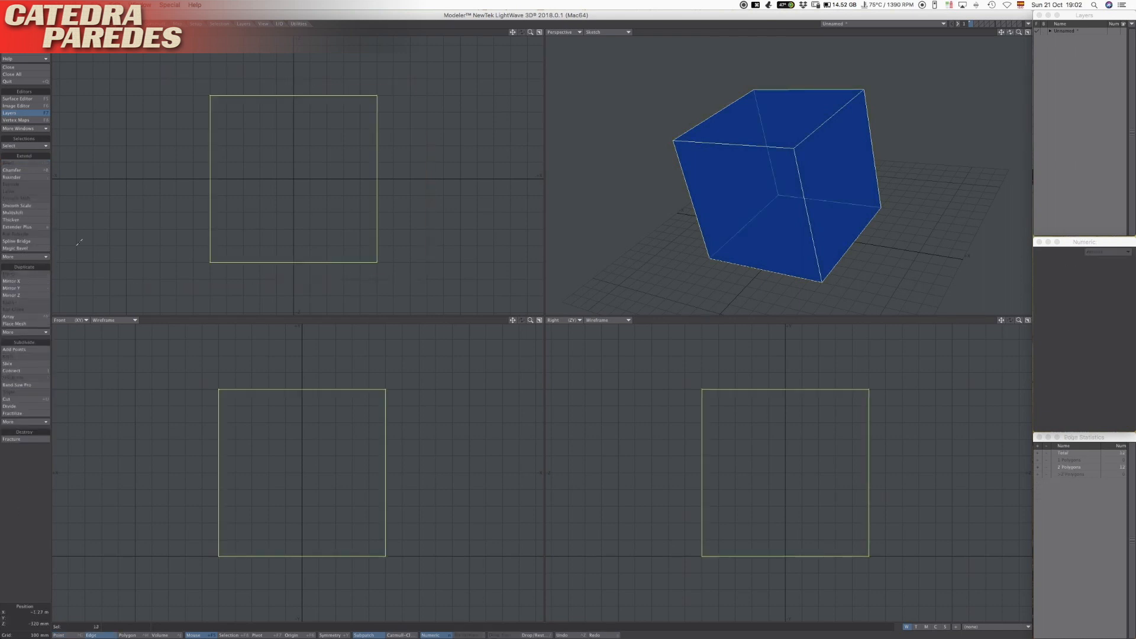
click(41, 170)
drag(804, 146, 852, 148)
click(1028, 32)
key(a)
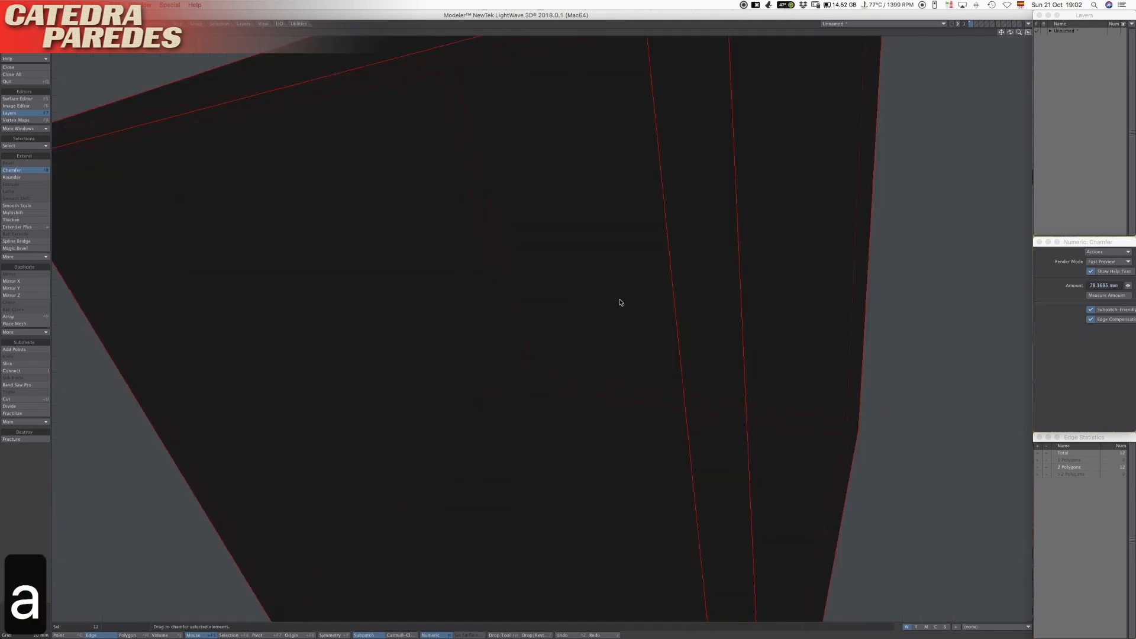
key(a)
mouse_move(1010, 32)
mouse_down()
mouse_move(1023, 34)
mouse_move(1001, 33)
mouse_up()
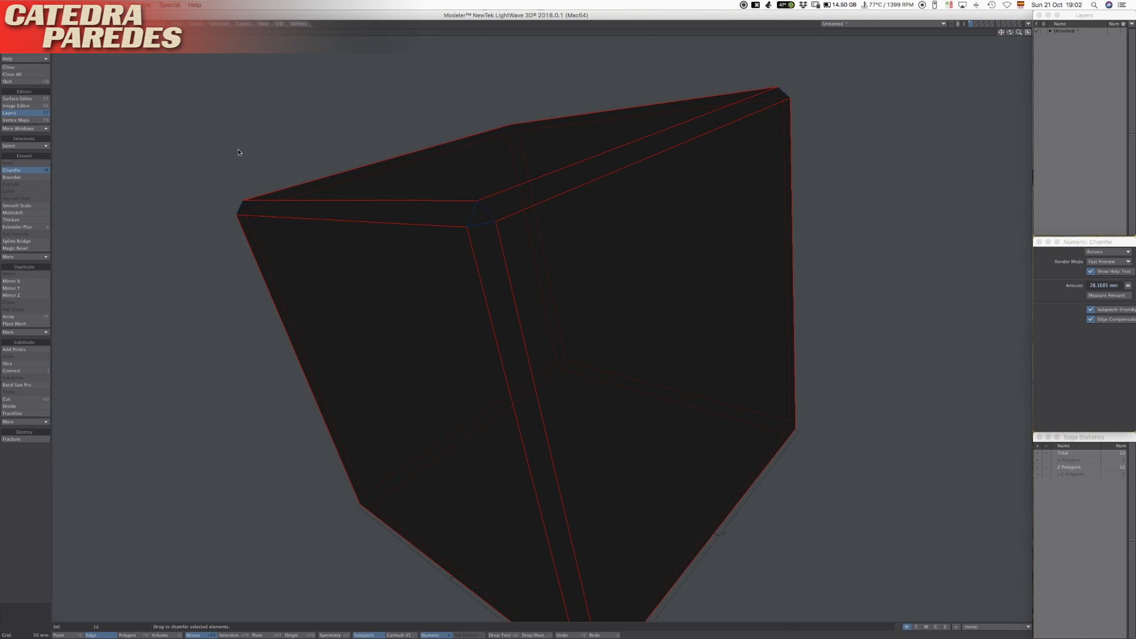
key(Return)
Step: Switch to polygon mode and rename the cube's layer as "cubo"
drag(1017, 34, 1004, 33)
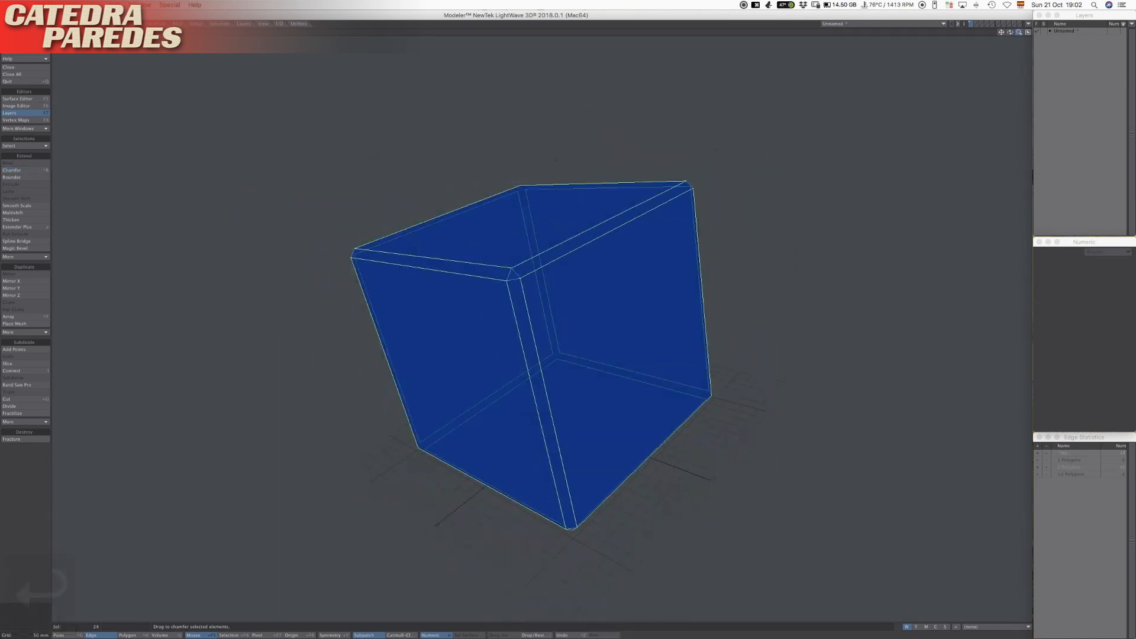
click(1027, 33)
key(a)
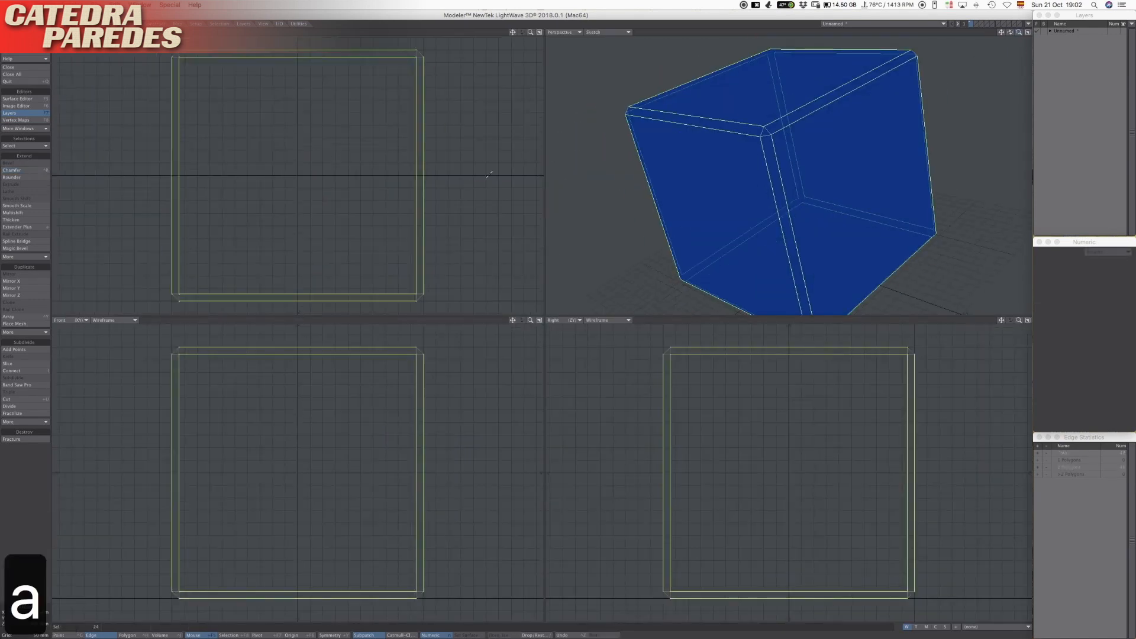
alt+drag(730, 170, 763, 142)
key(space)
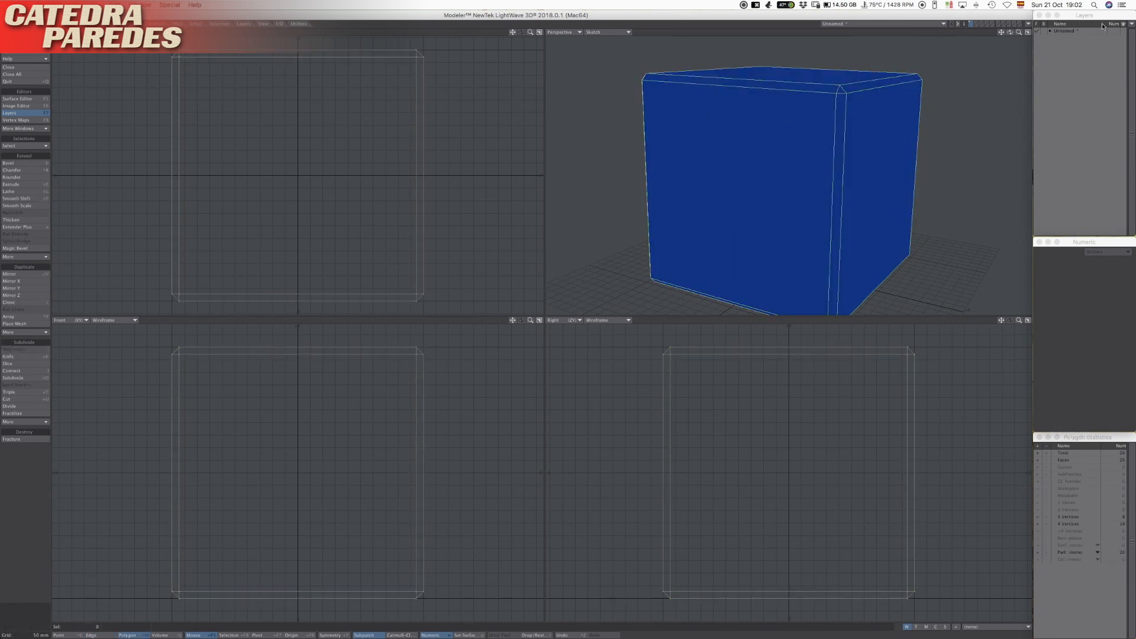
click(1060, 28)
double_click(1069, 38)
text(cubo)
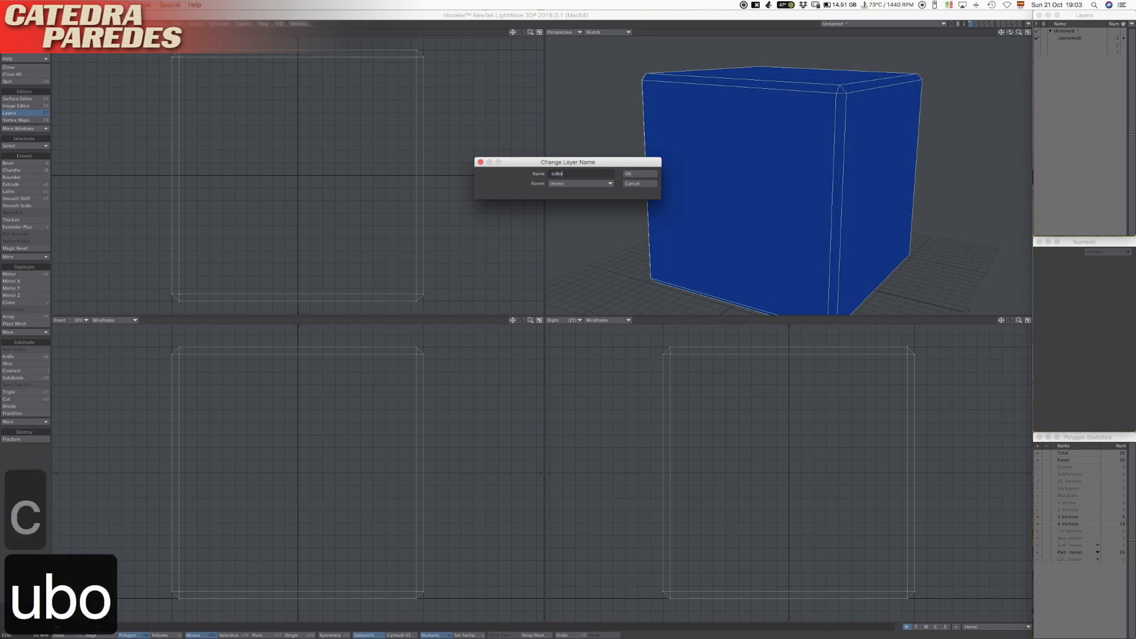
key(Return)
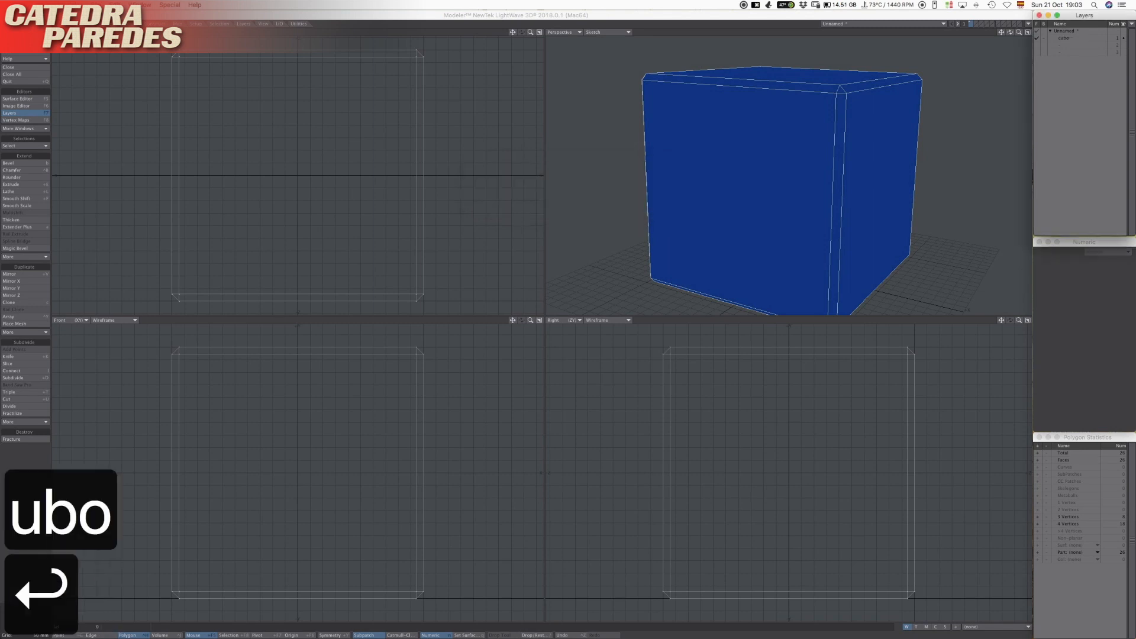
Step: Make the empty second layer active with the cube's layer in the background
key(2)
key(alt+1)
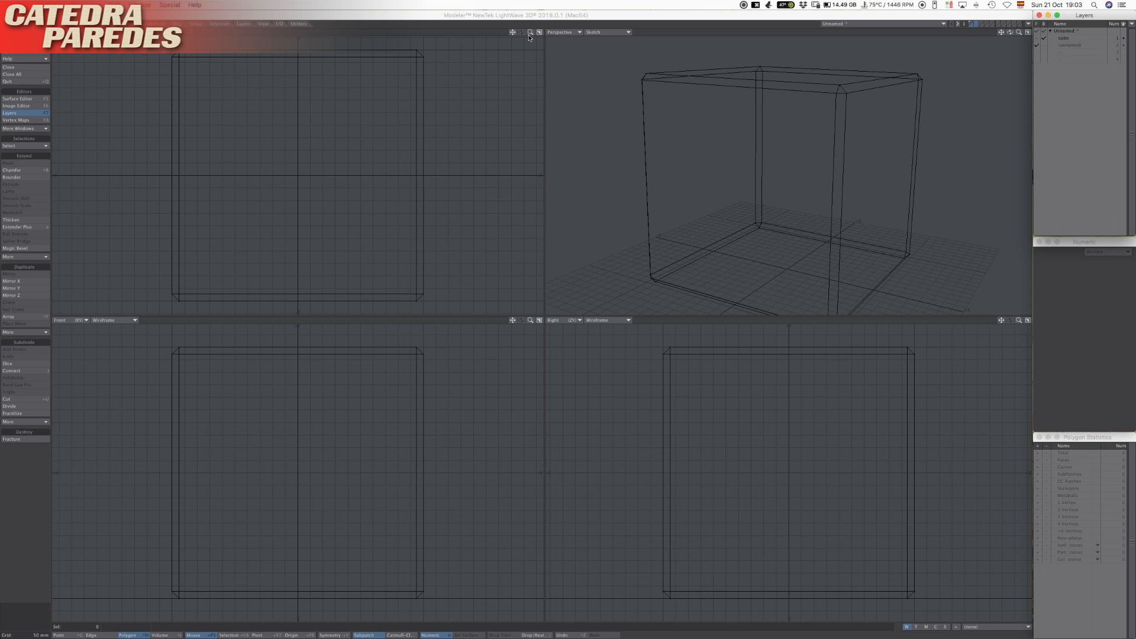
drag(530, 33, 474, 33)
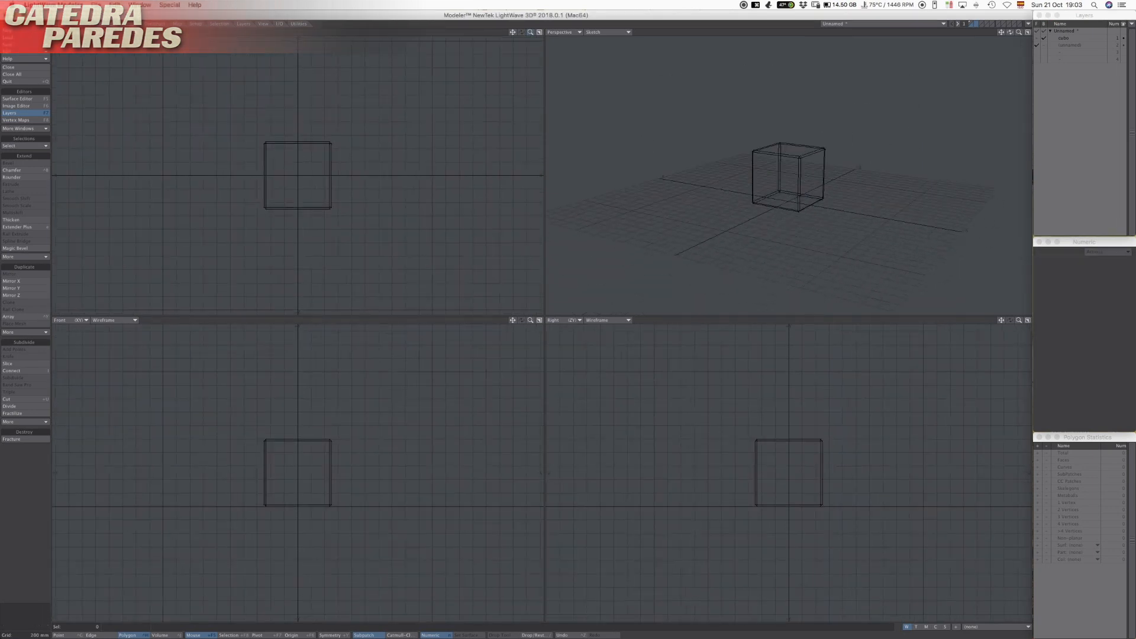
Step: Draw a ball centered inside the background cube with radii of about 520 mm in X, 460 mm in Y and 500 mm in Z
click(62, 23)
click(9, 170)
drag(299, 176, 332, 142)
click(296, 443)
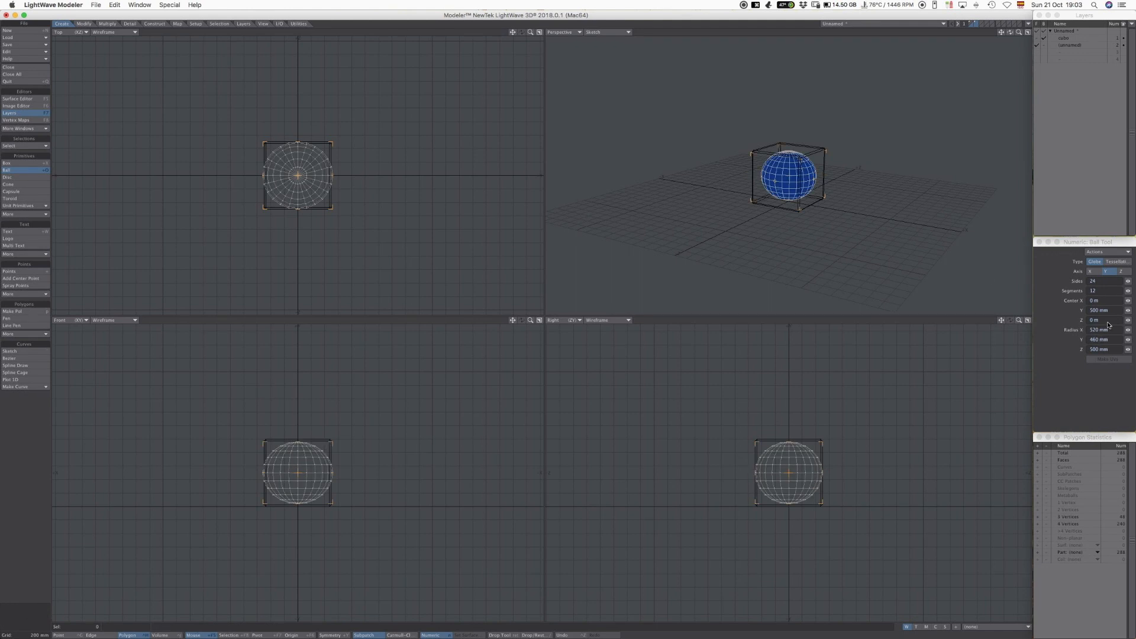
Step: Set the ball's X, Y and Z radii to 1 m
click(1087, 332)
text(1)
key(Tab)
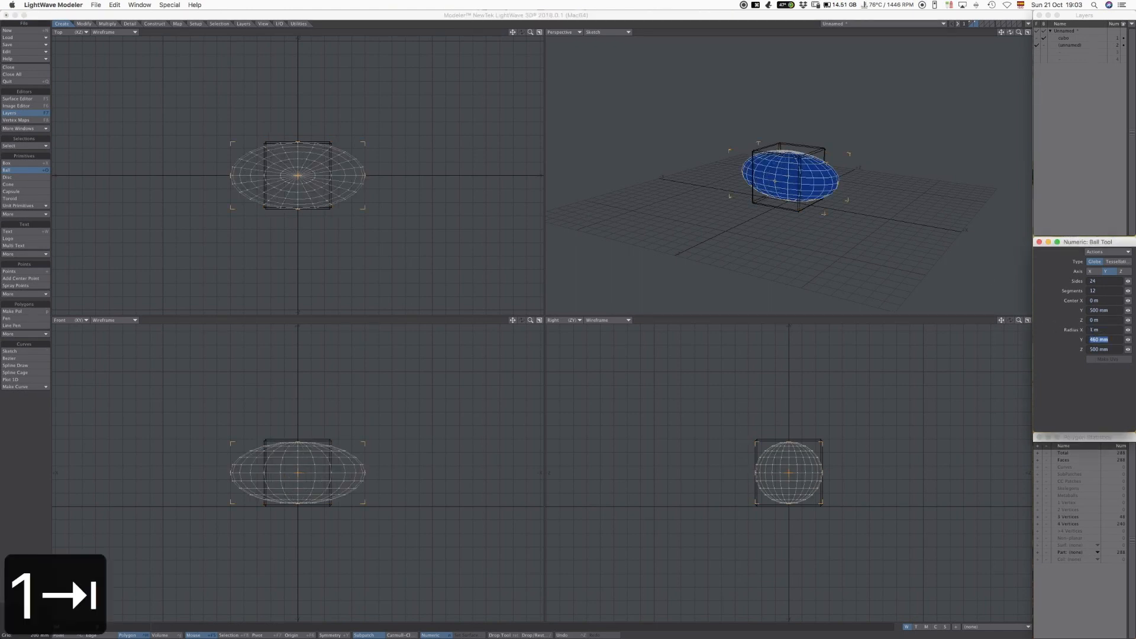
text(1)
key(Tab)
text(1)
key(Tab)
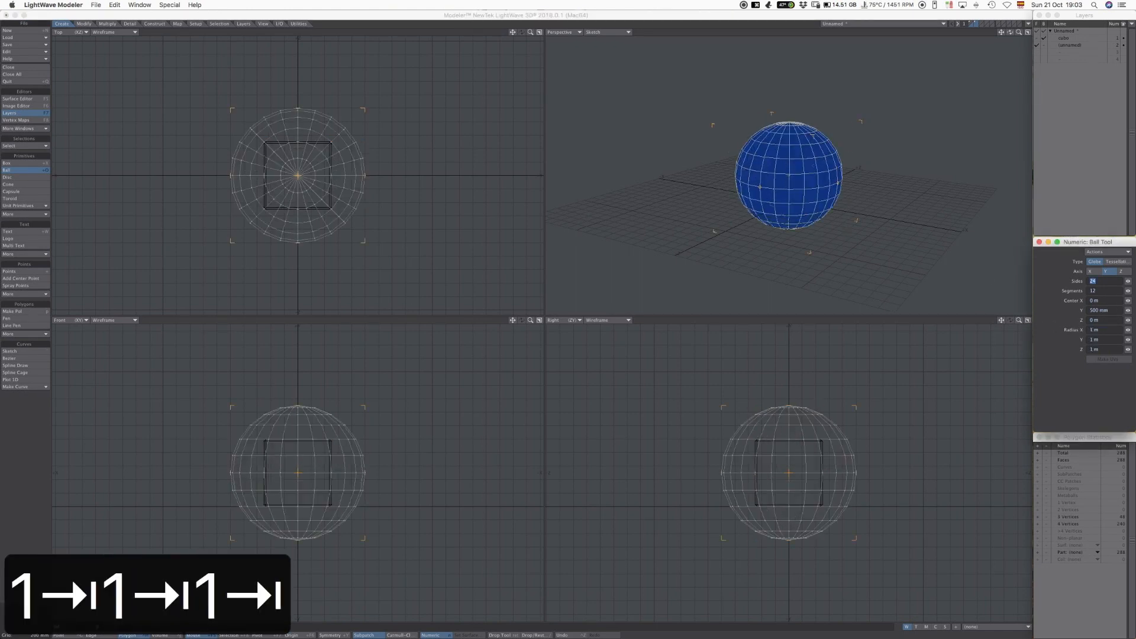
Step: Set the ball's X, Y and Z radii to 500 mm
click(1092, 330)
text(.5)
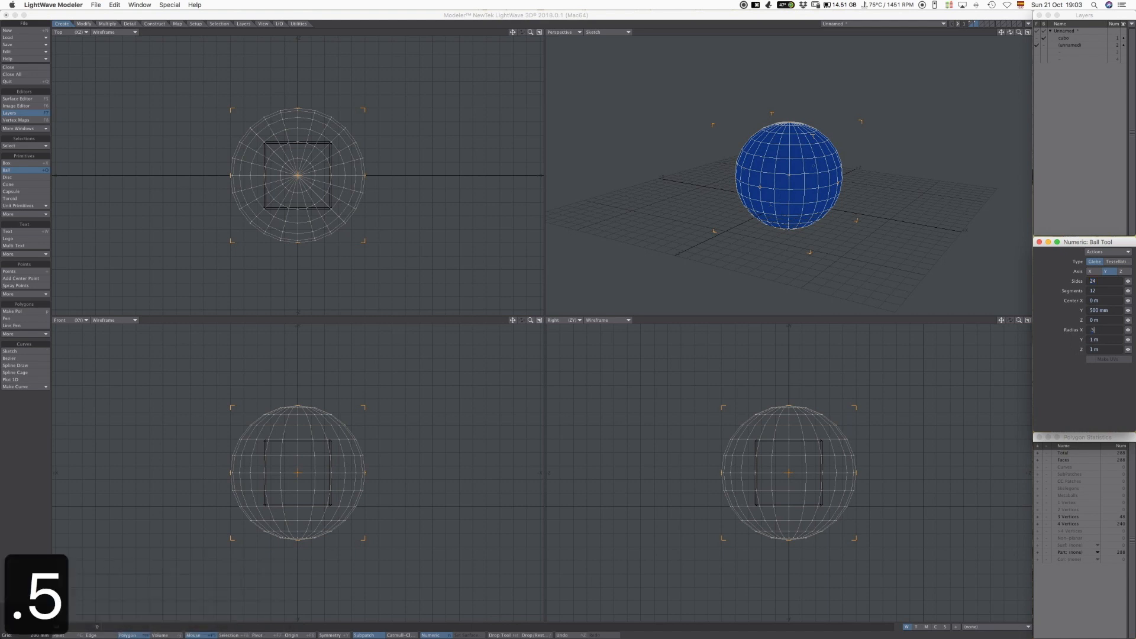
key(Tab)
text(.5)
key(Tab)
text(5)
key(BackSpace)
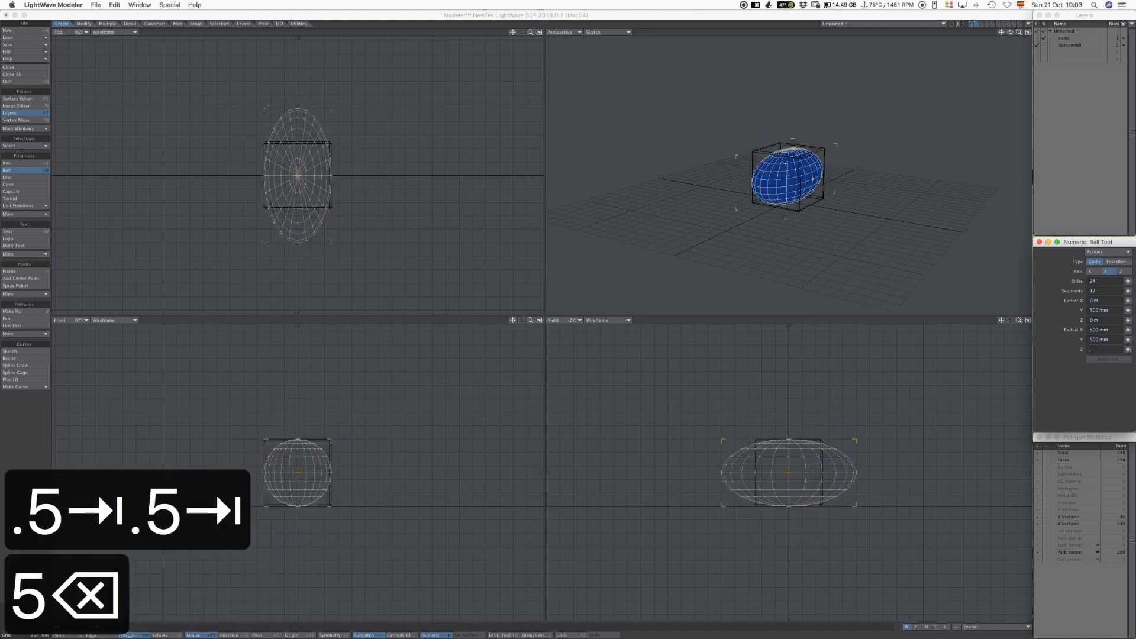
text(.5)
key(Tab)
Step: Change the ball type to Tessellation with 7 segments and create the ball
click(1115, 261)
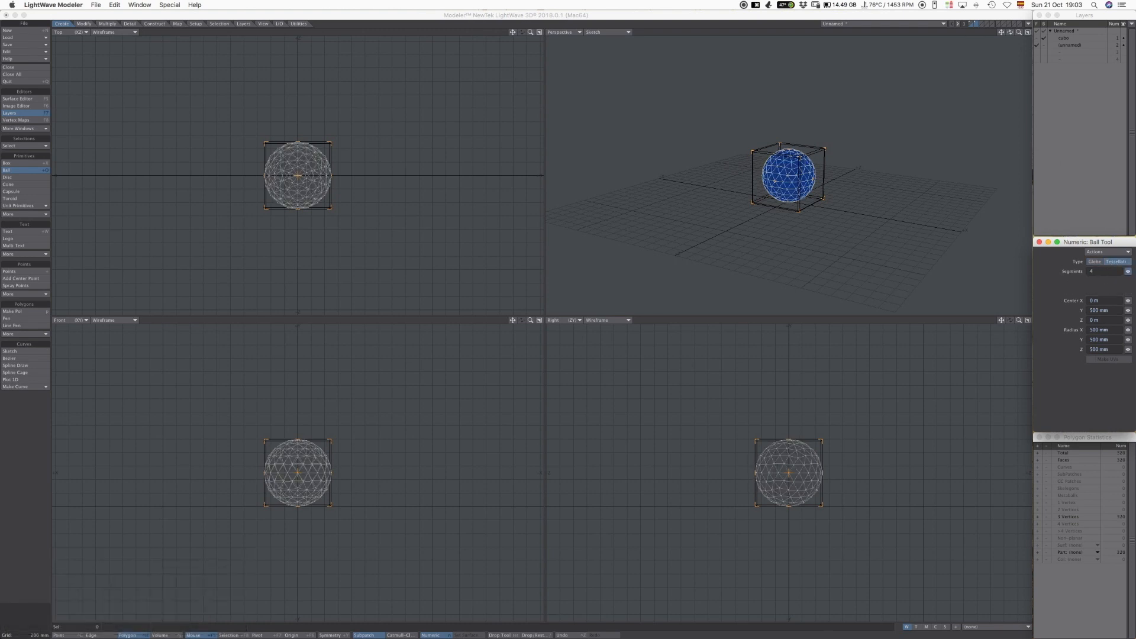
drag(1128, 272, 1132, 271)
text(7)
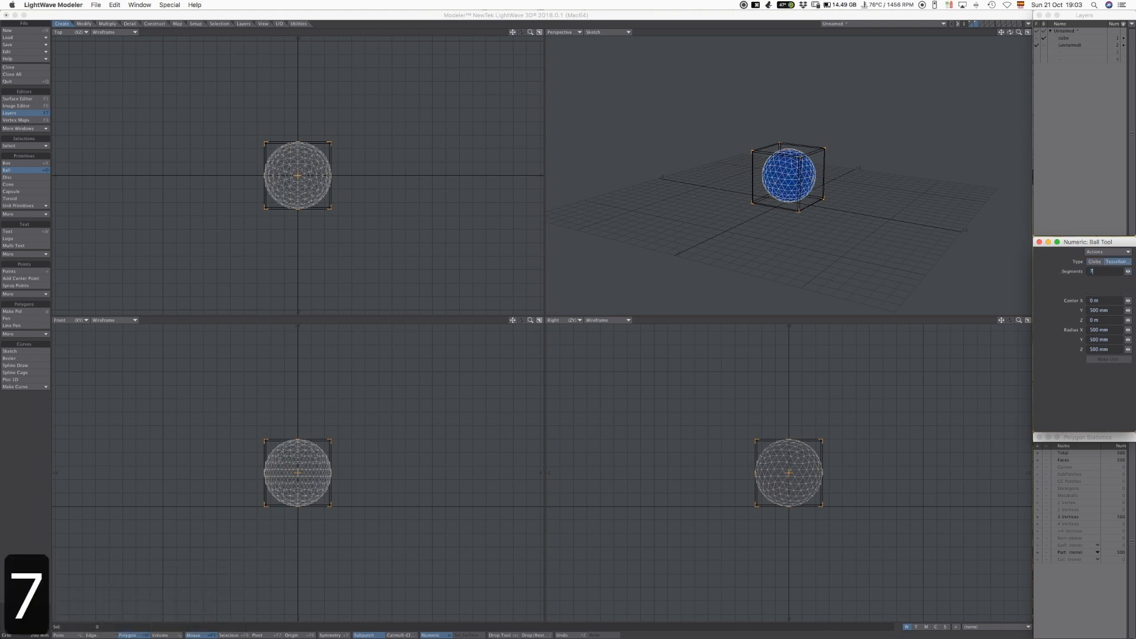
key(Tab)
key(Return)
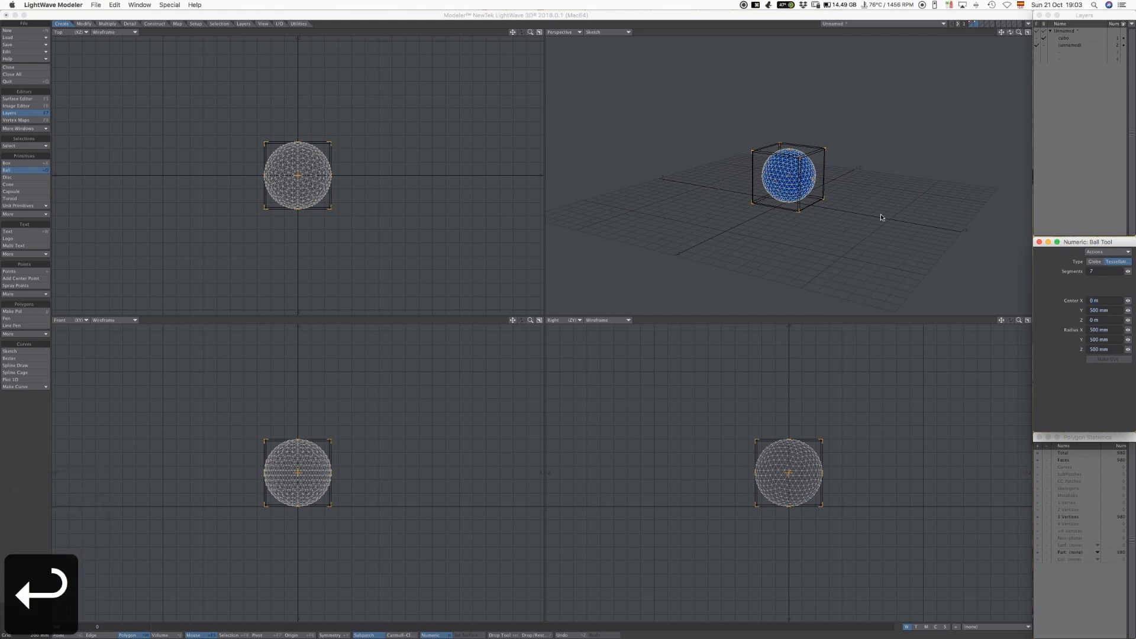
key(Return)
Step: Set the perspective view's display style to Smooth Shade and convert the ball to subpatches
click(608, 32)
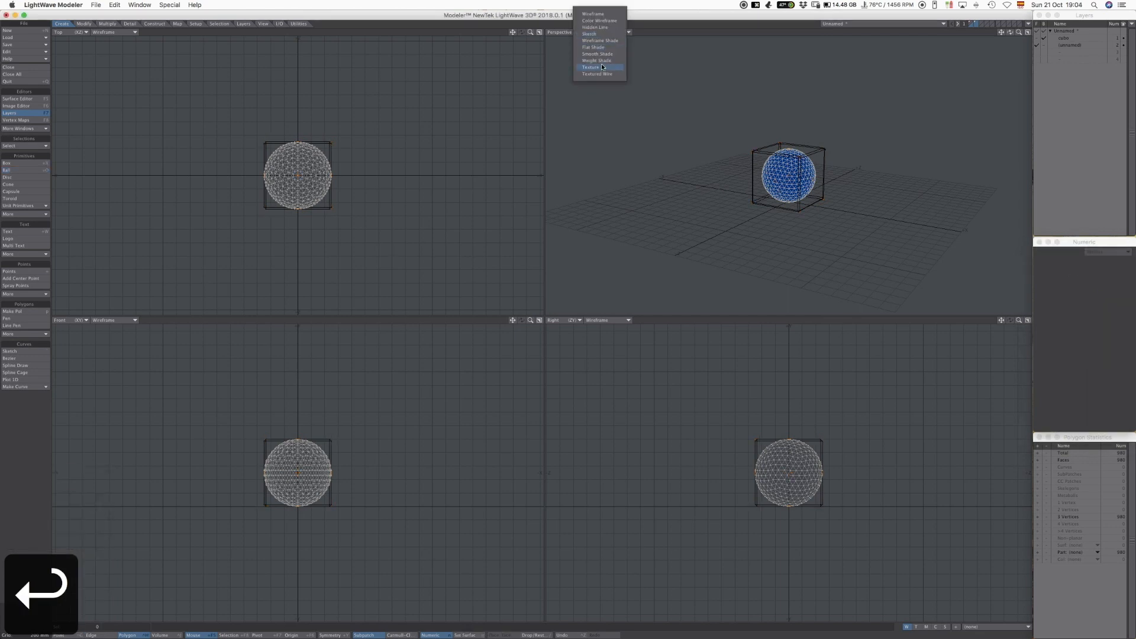
click(599, 68)
key(a)
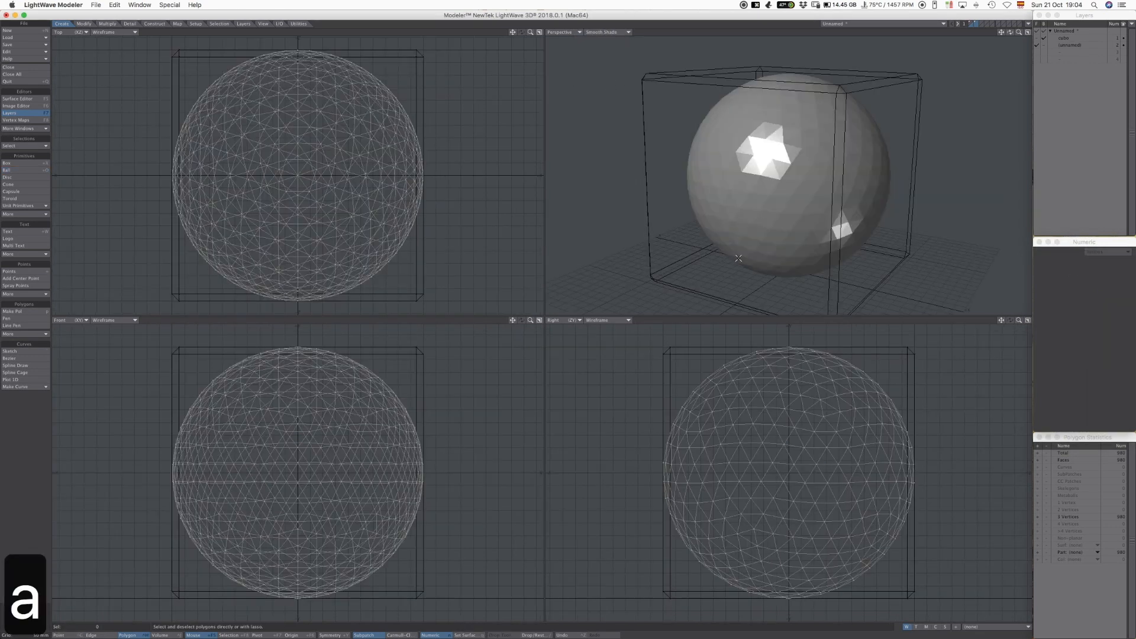
key(Tab)
Step: Assign a new surface named esfera to the ball
text(q)
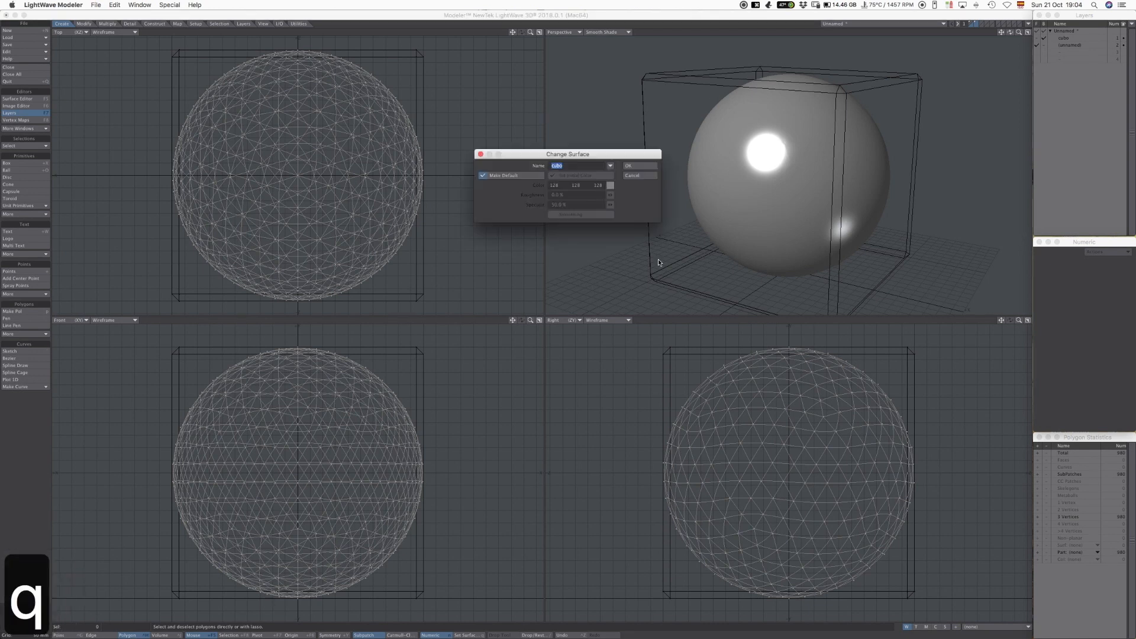
text(esfera)
key(Return)
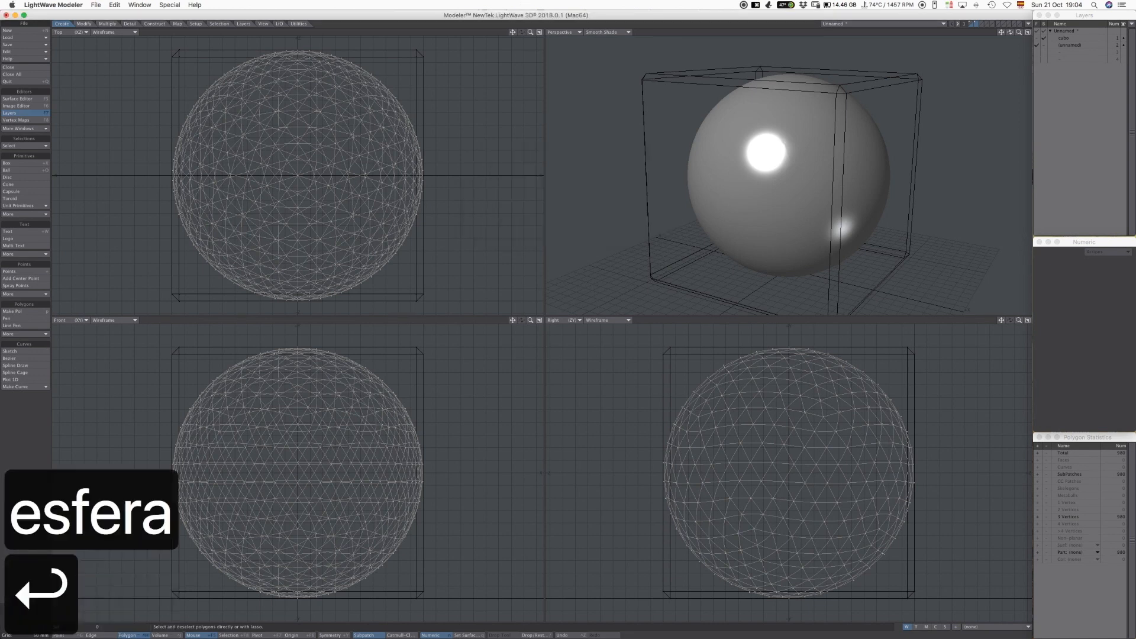
key(q)
click(639, 178)
Step: Check the esfera surface's material settings in the Surface Editor
key(F5)
click(344, 261)
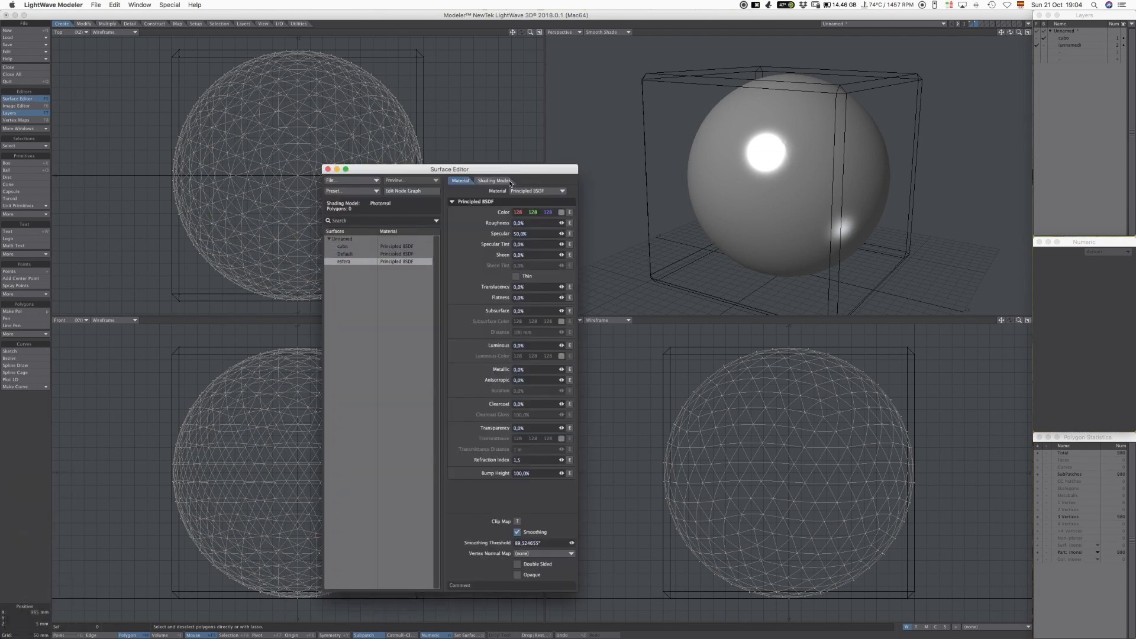
drag(427, 173, 449, 66)
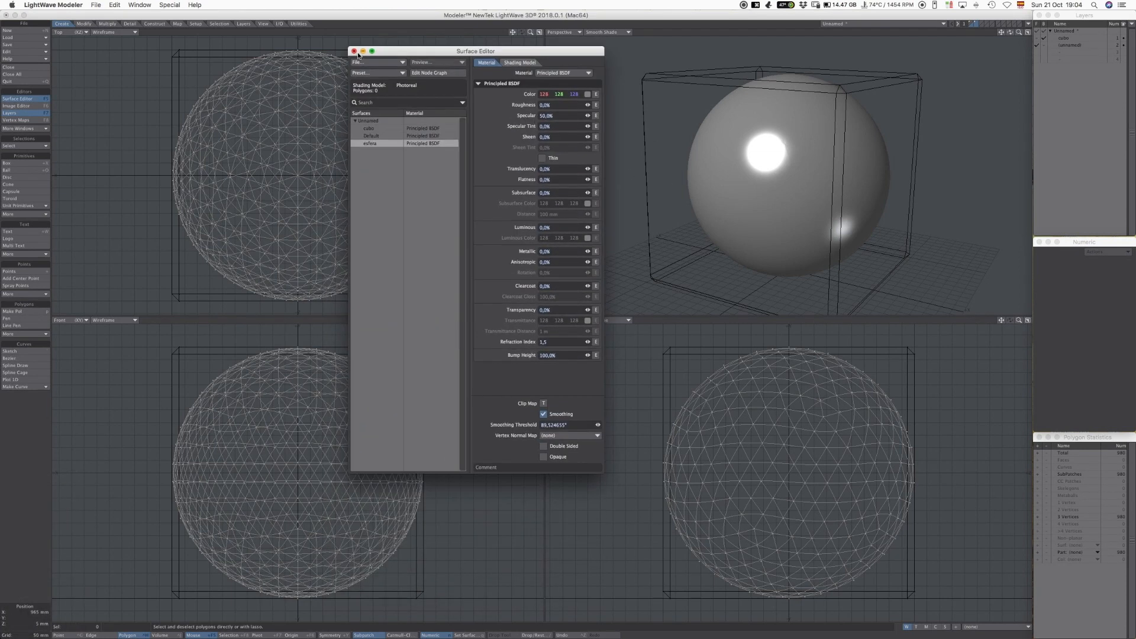
key(F5)
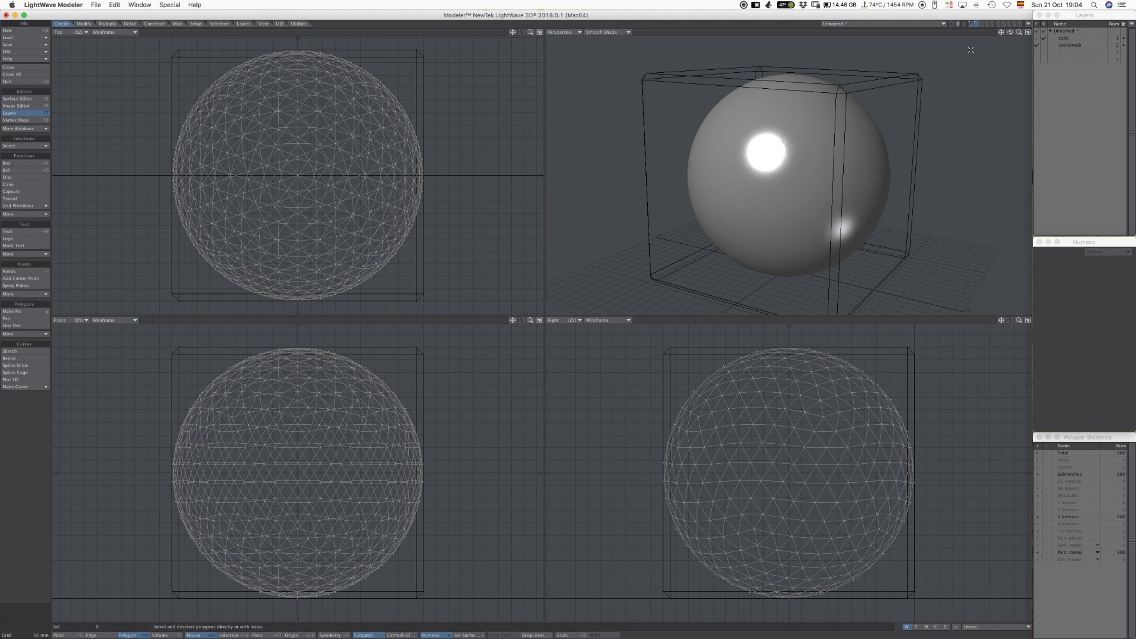
Step: Try to move the ball about 1.4 m along negative X and rest it on the ground with the current centering options
key(comma)
key(comma)
key(t)
drag(300, 480, 396, 468)
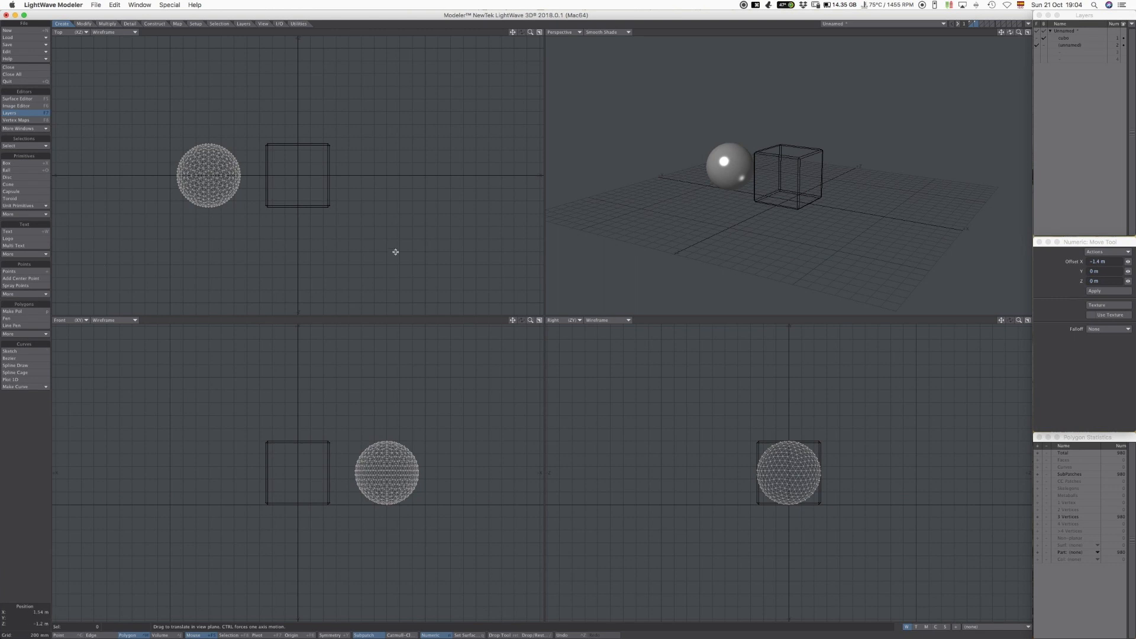
key(F3)
click(646, 172)
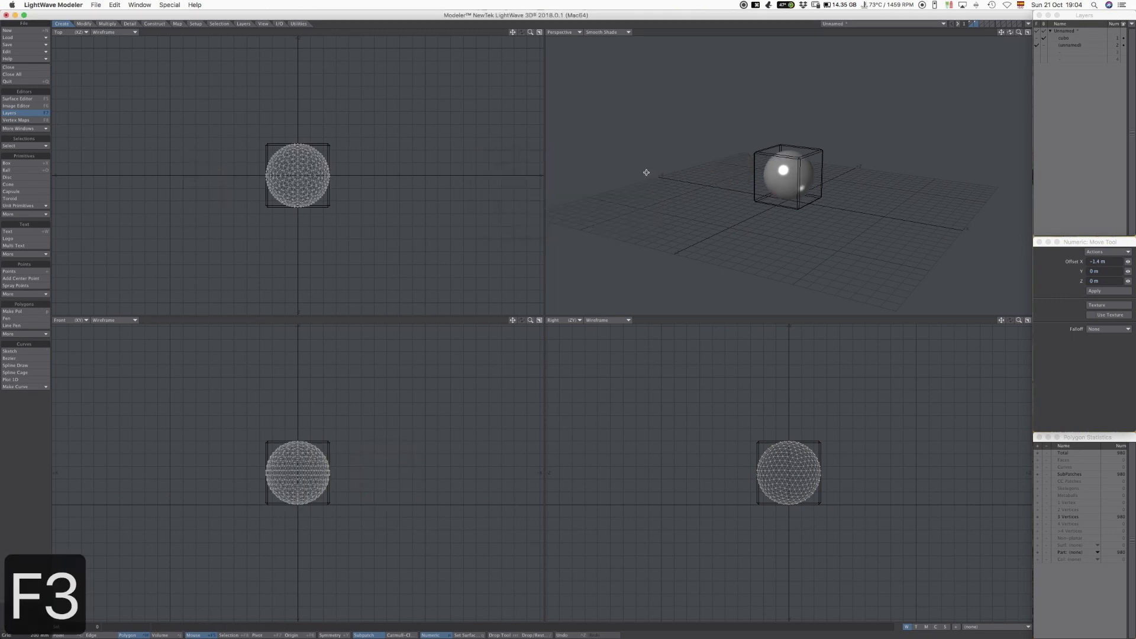
Step: Rest the ball on the ground with X and Z centering off, and move it about 1.32 m along negative X
key(F3)
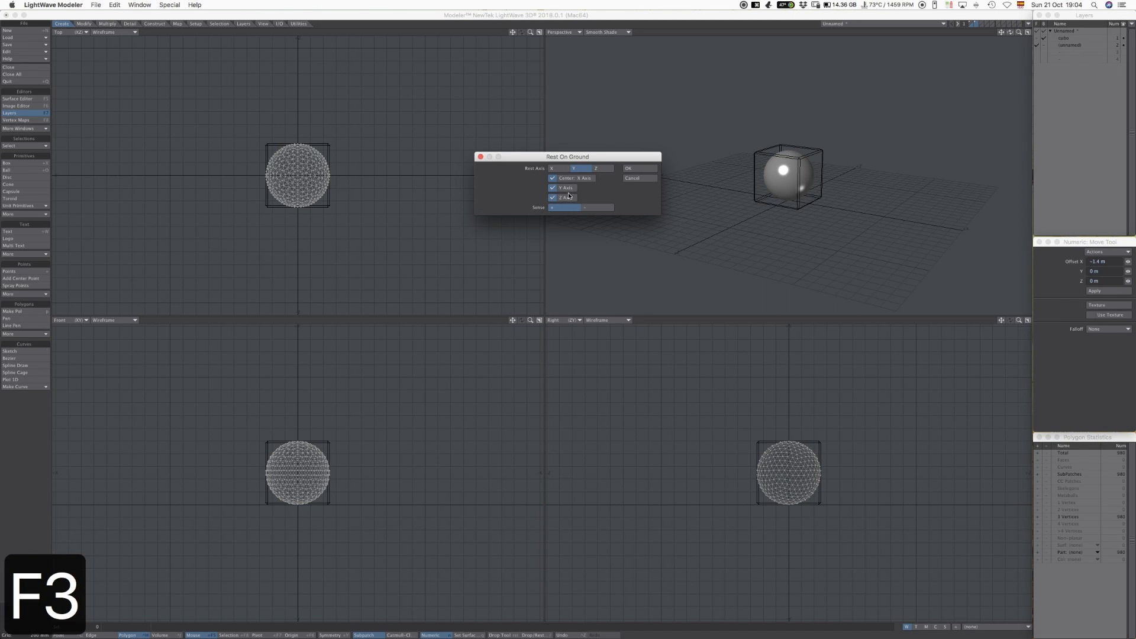
click(562, 178)
click(565, 196)
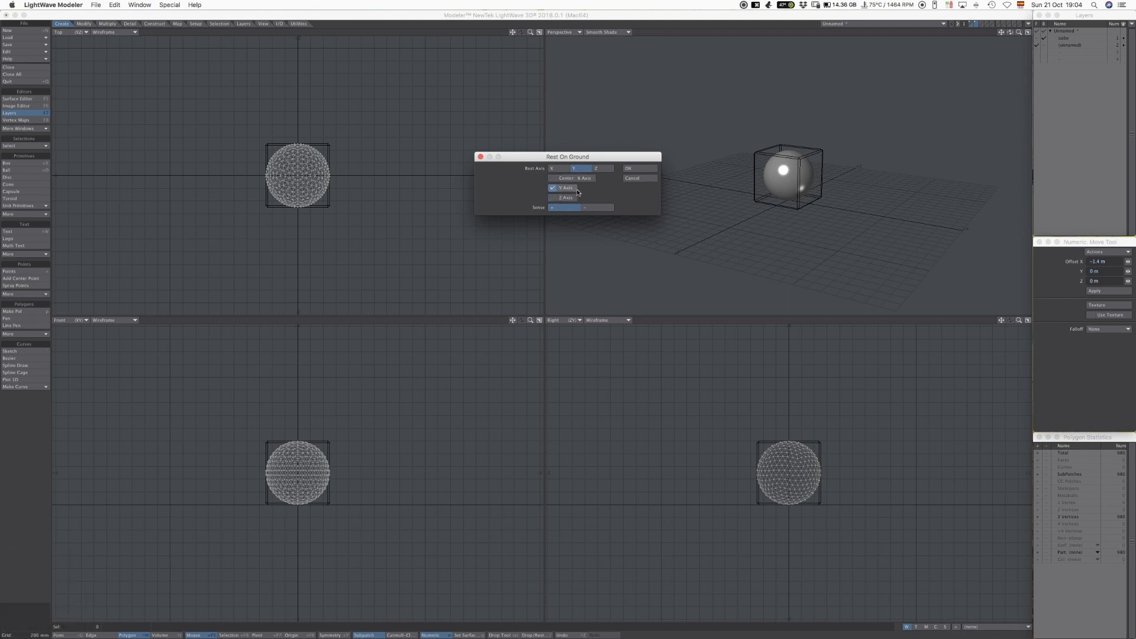
click(640, 168)
drag(310, 477, 395, 476)
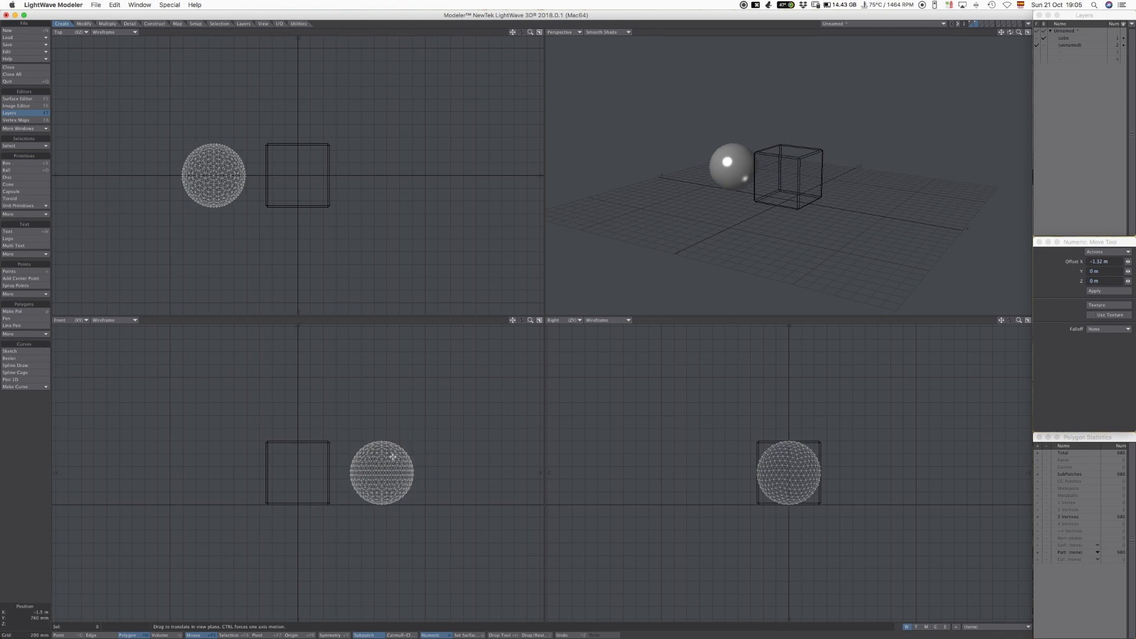
key(F3)
click(640, 168)
Step: Rename the ball's layer as Esfera
double_click(1073, 44)
text(Esfera)
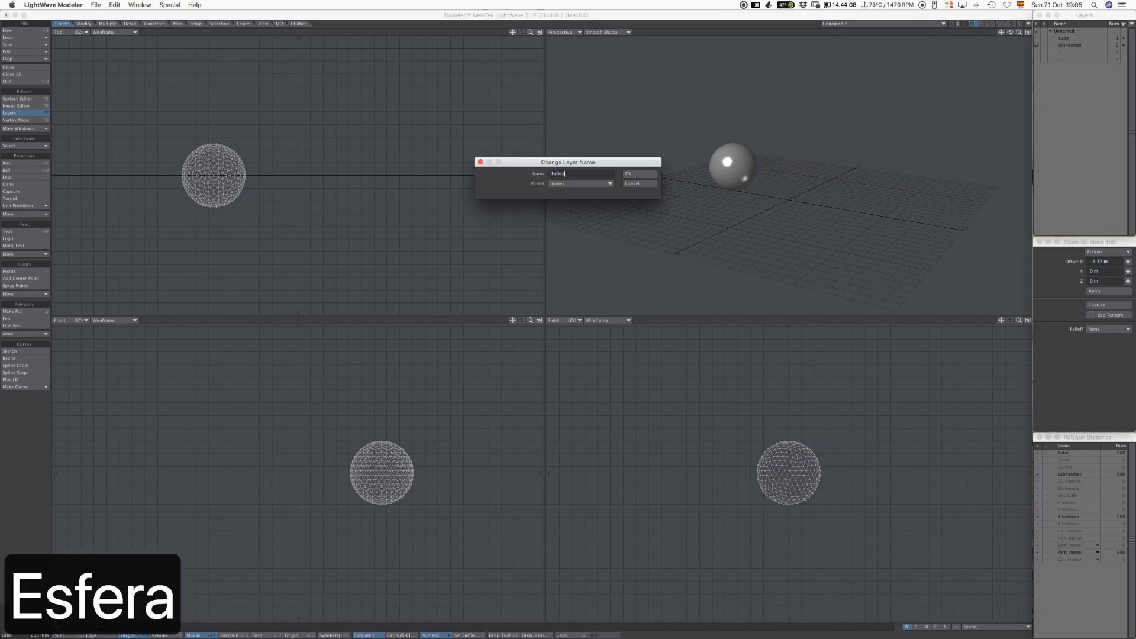
key(Return)
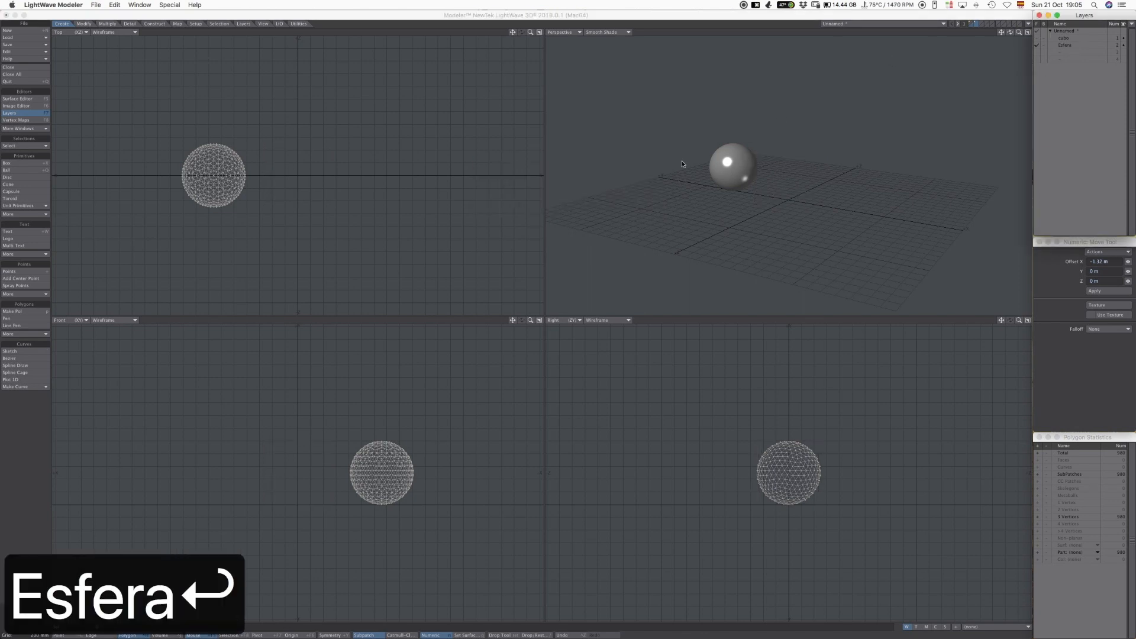
Step: Make the empty third layer active and show the cube and ball layers in the background
key(3)
key(alt+2)
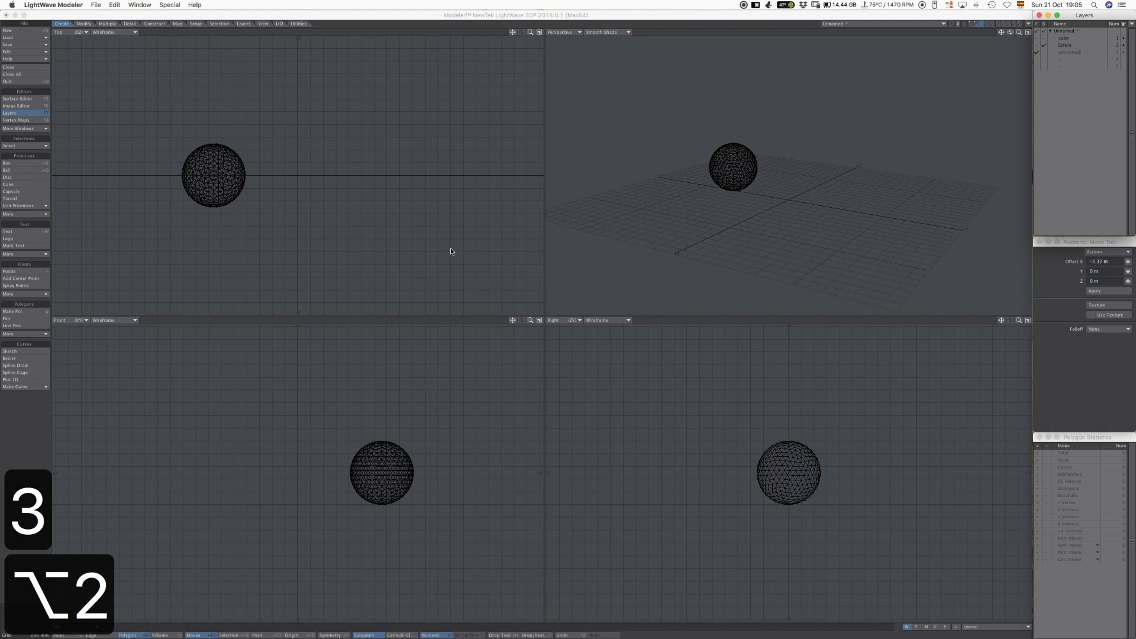
key(shift+1)
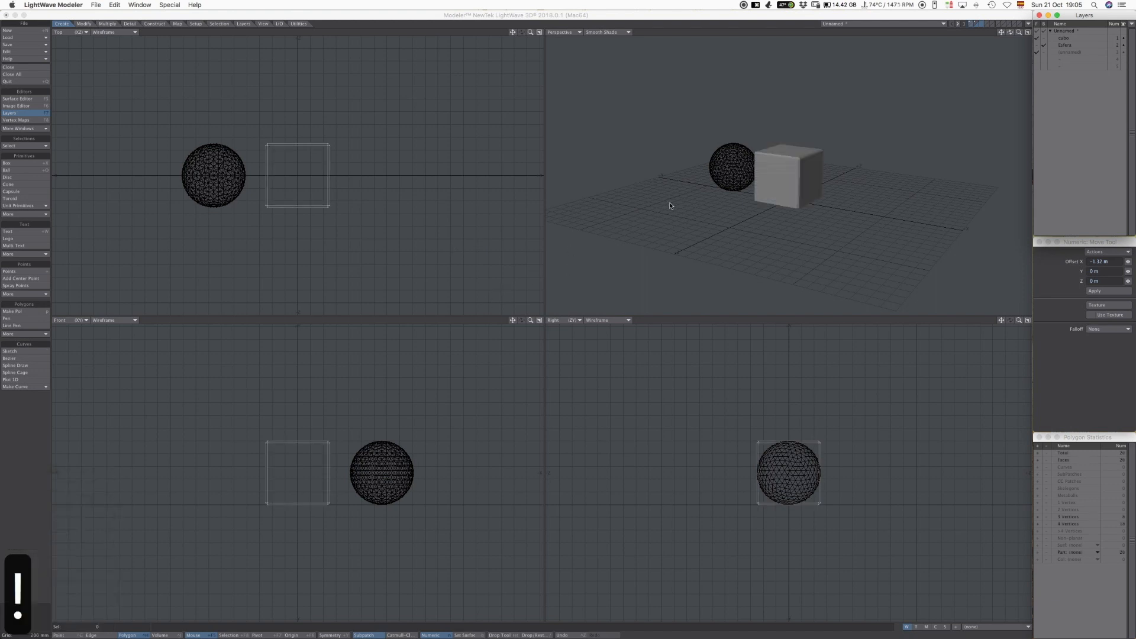
click(971, 26)
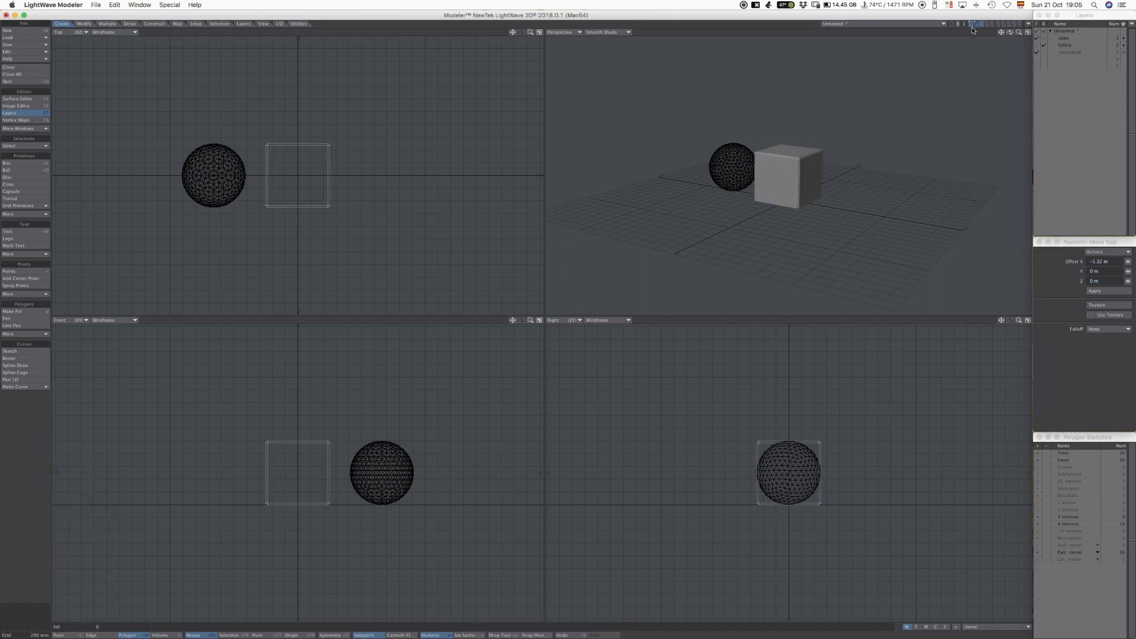
click(970, 25)
shift+click(976, 26)
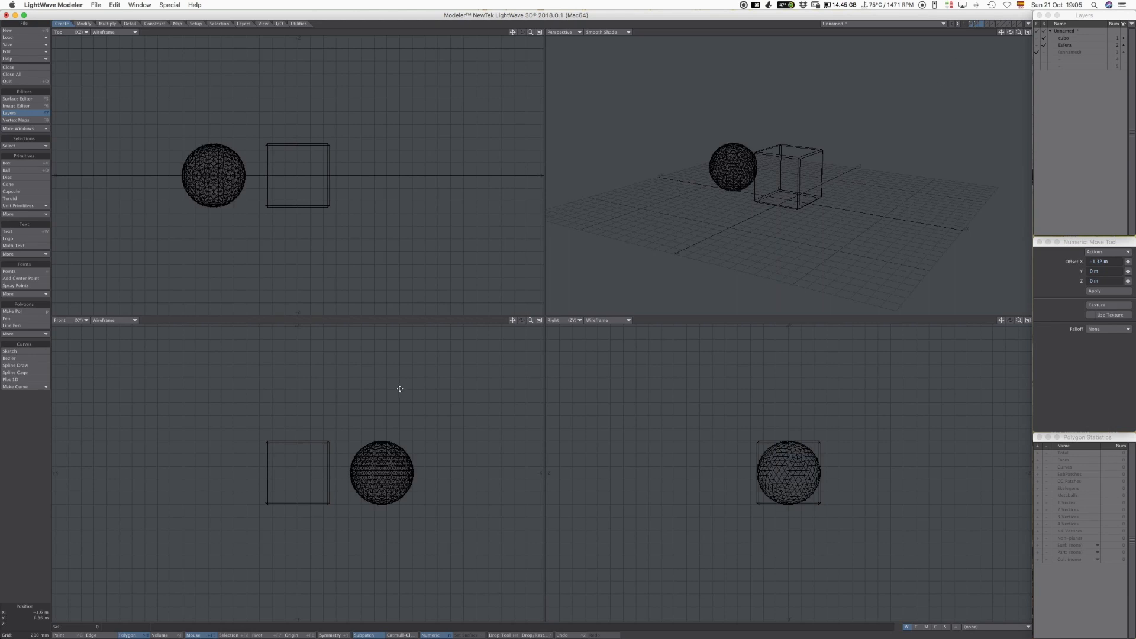
Step: Draw a box about 980 mm wide, 1 m high and 1 m deep on the side of the cube opposite the ball
click(41, 163)
drag(371, 177, 379, 176)
click(1098, 272)
key(Tab)
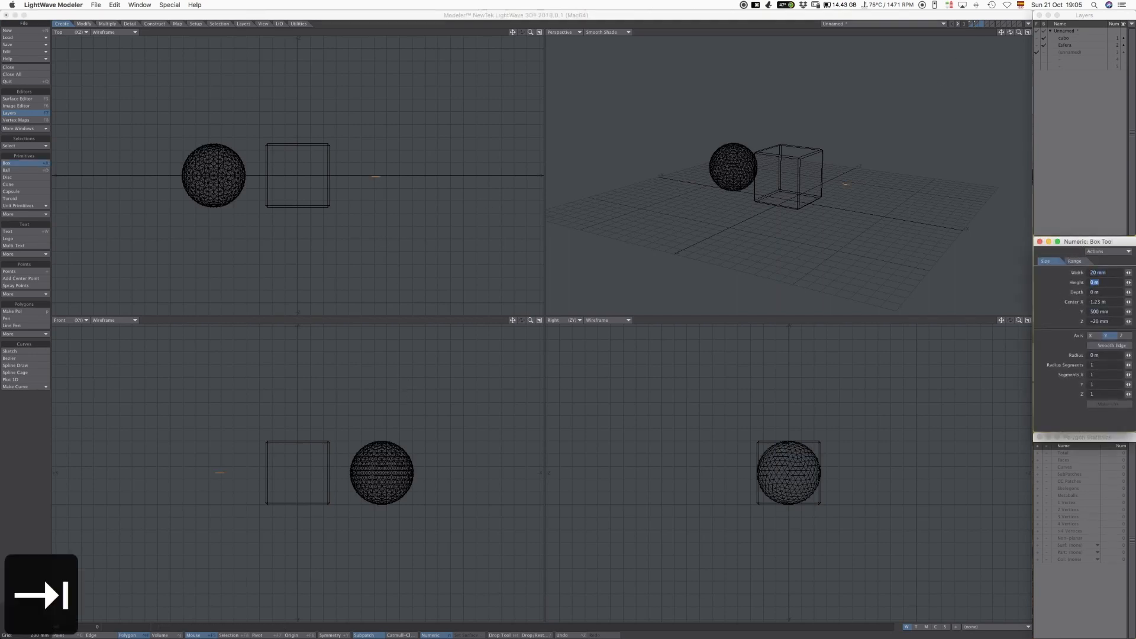
drag(377, 176, 339, 145)
drag(377, 176, 402, 210)
drag(225, 473, 224, 505)
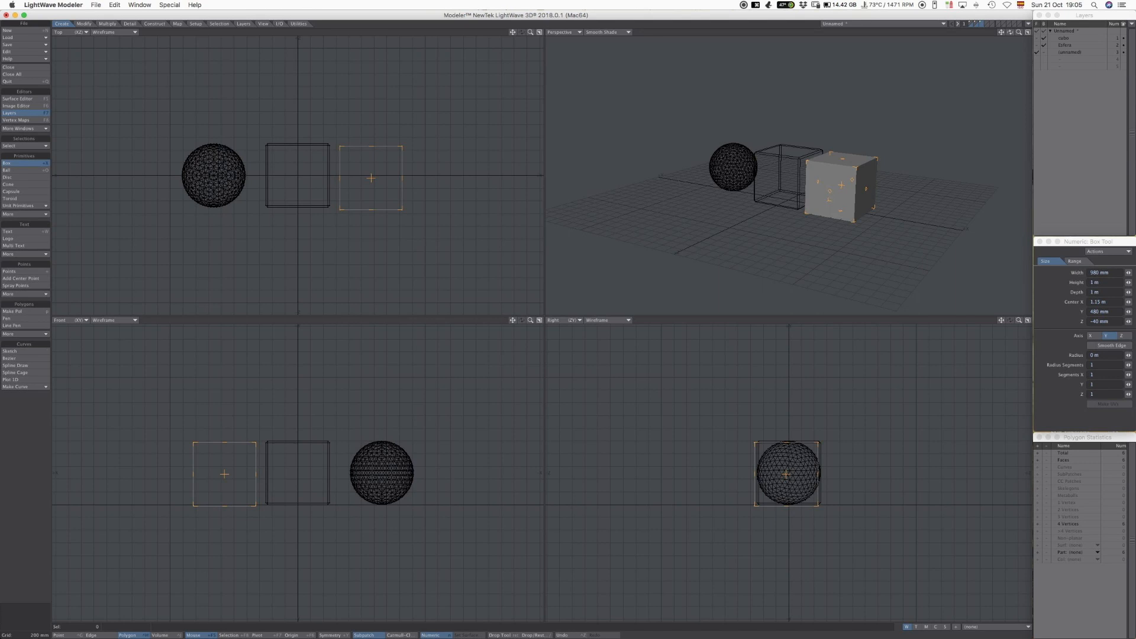
Step: Set the new box's width, height and depth to 1 m each
click(1103, 273)
text(1)
key(Tab)
text(1)
key(Tab)
text(1)
key(Tab)
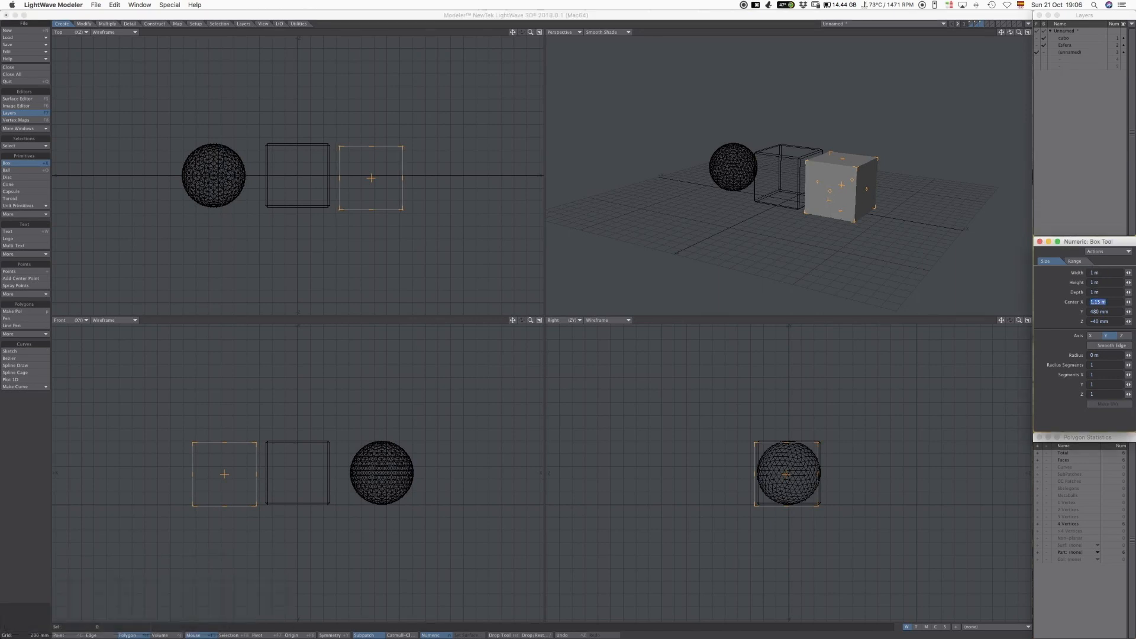
Step: Set the box's center Y to 0 m and create the box
click(1099, 321)
click(1099, 311)
text(0)
key(Tab)
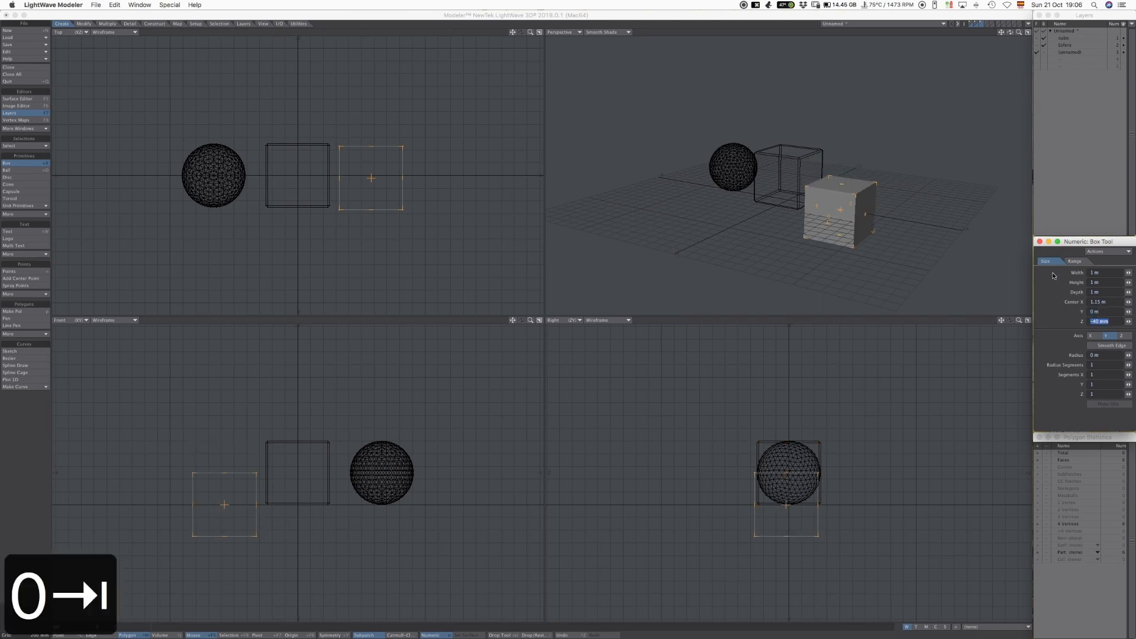
key(Return)
key(Return)
Step: Rest the new box on the ground
key(F4)
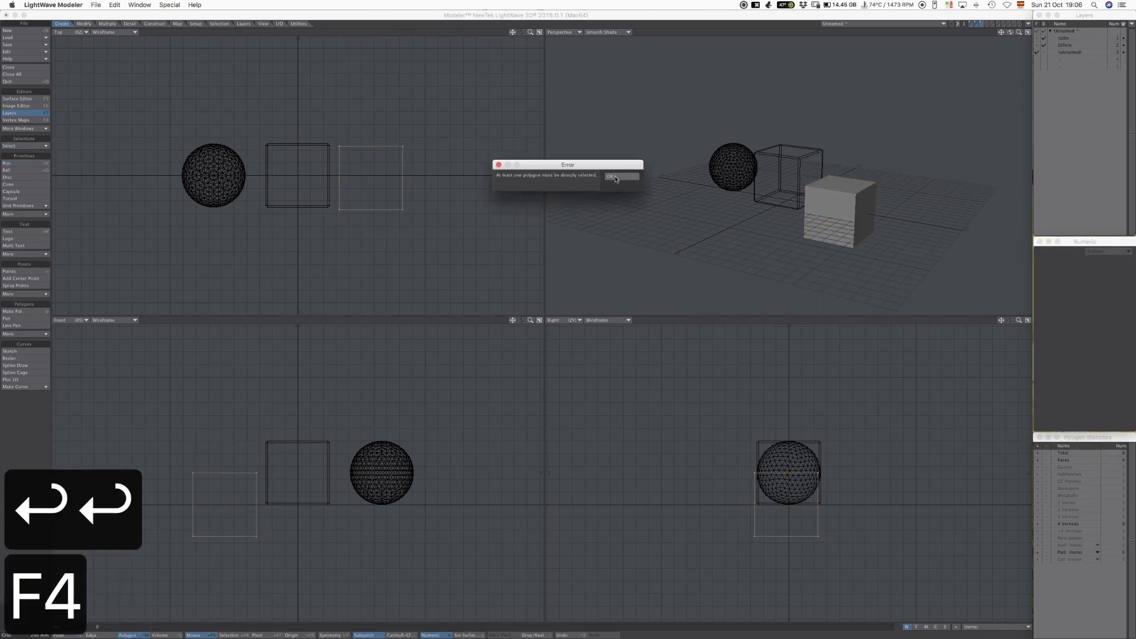
key(F3)
click(618, 177)
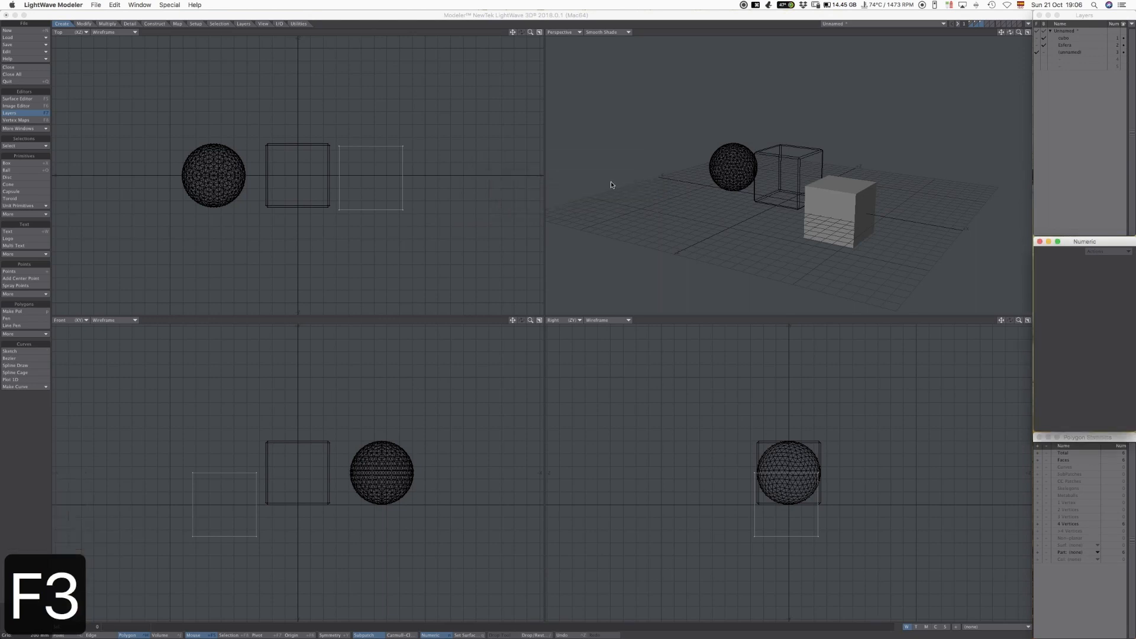
key(F3)
click(631, 171)
Step: Move the box about 360 mm along X and 40 mm along Z, away from the cube
key(t)
key(t)
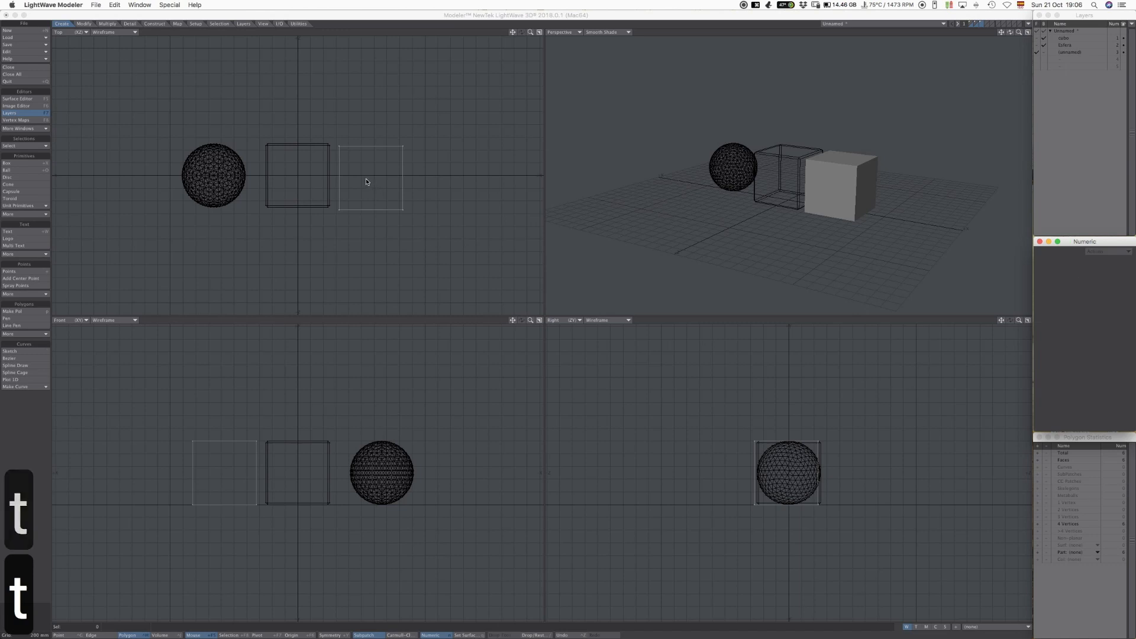
drag(375, 175, 398, 173)
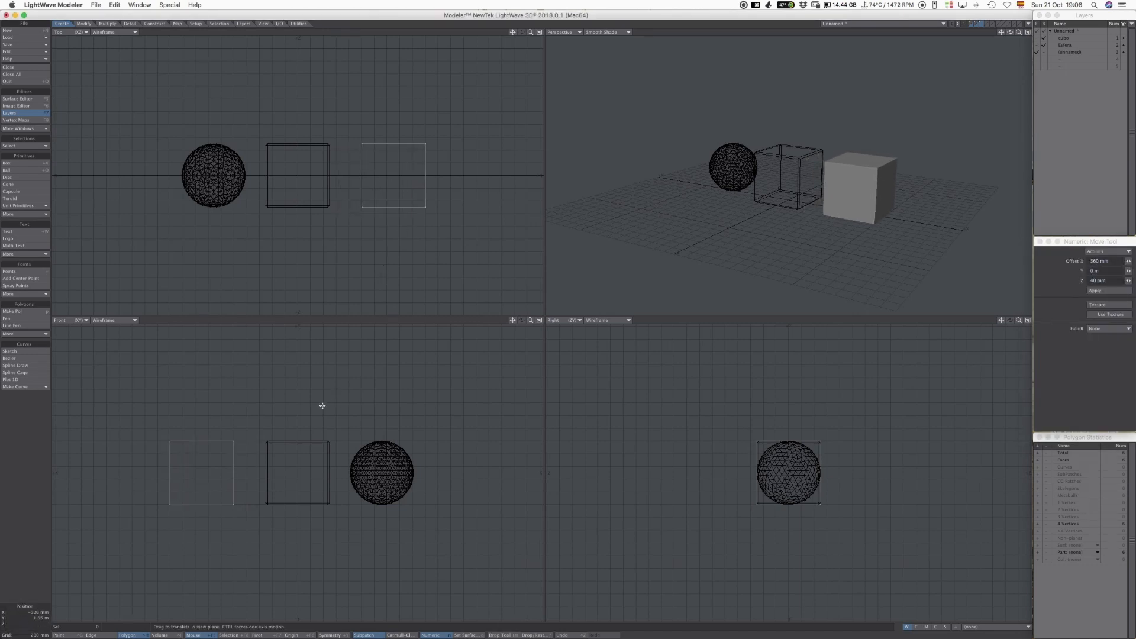
Step: Select the box's four upper corner points and weld them into a single point
key(space)
key(space)
key(space)
key(space)
key(space)
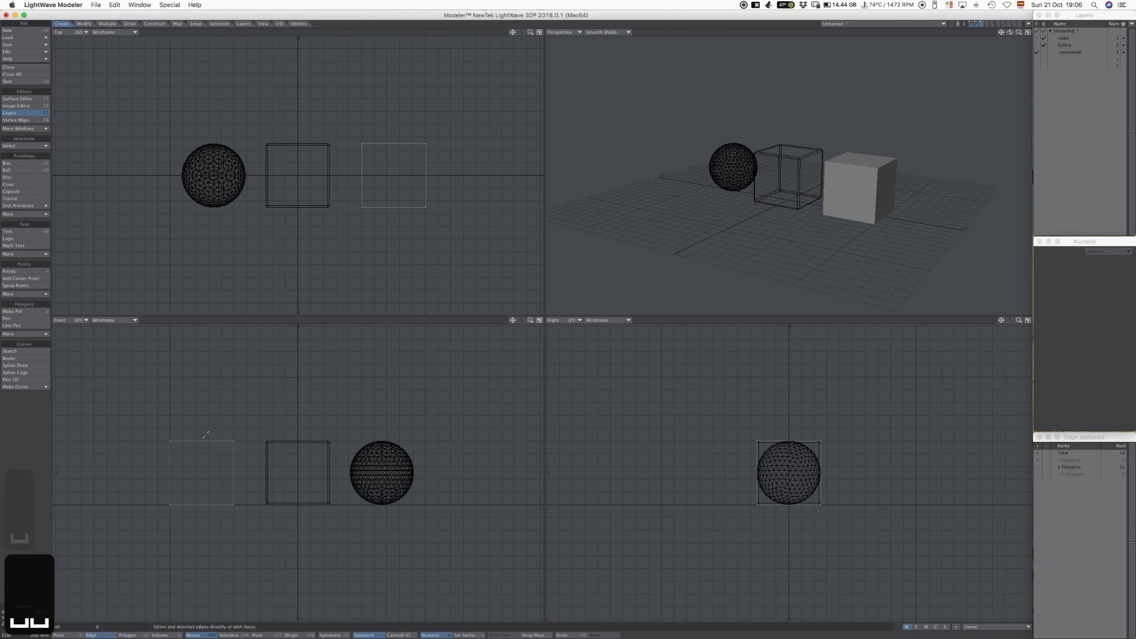
mouse_move(174, 429)
right_down()
mouse_move(227, 460)
mouse_move(251, 431)
right_up()
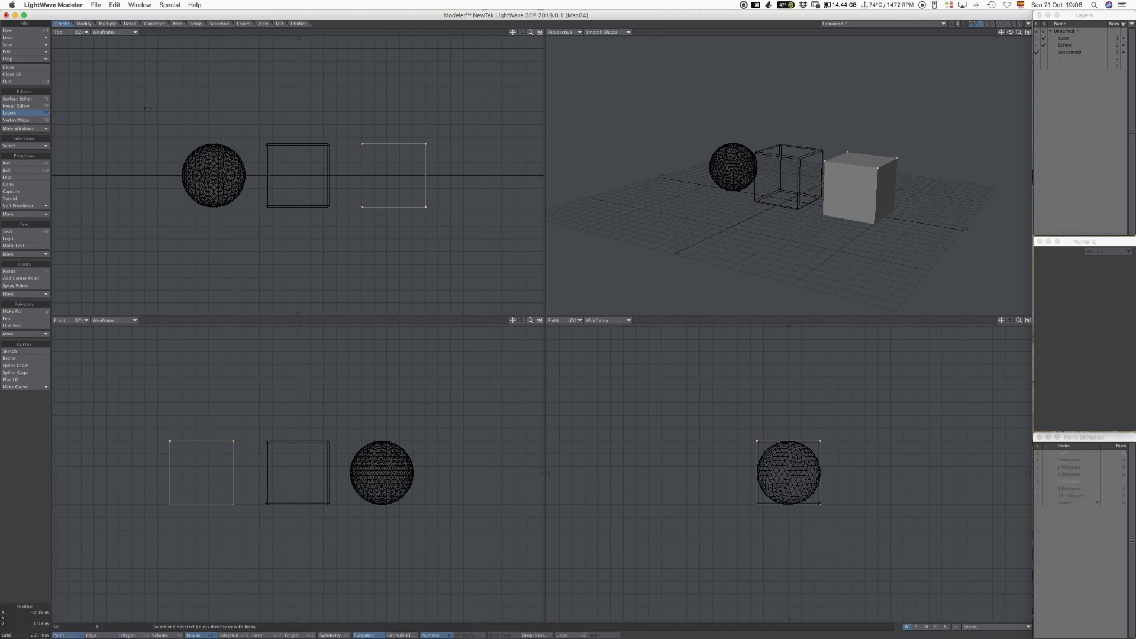
click(86, 24)
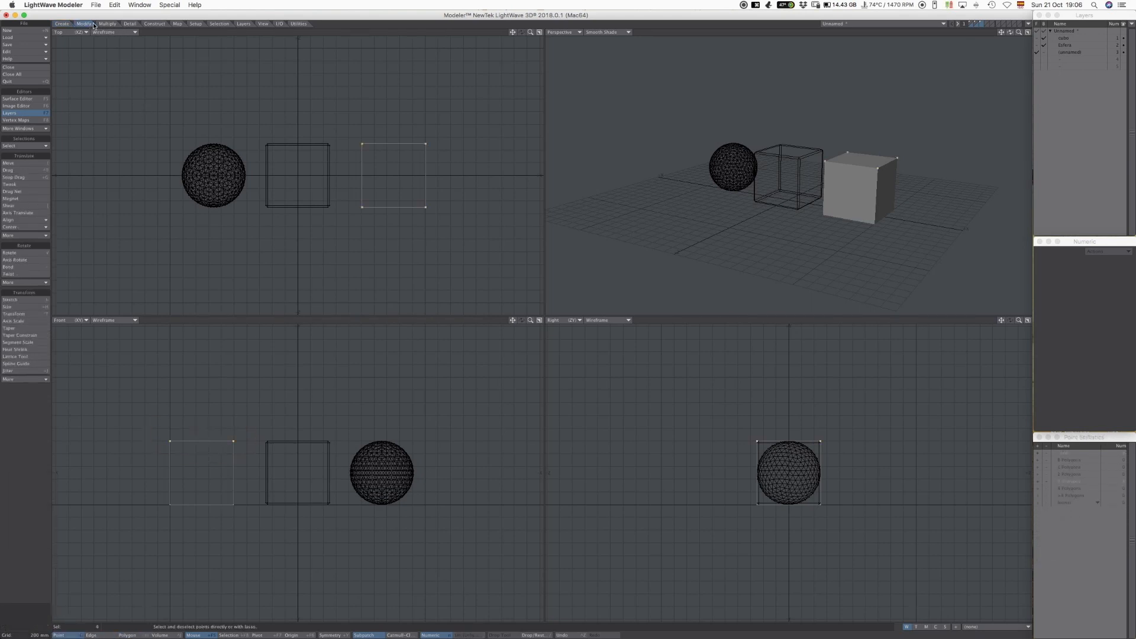
click(129, 23)
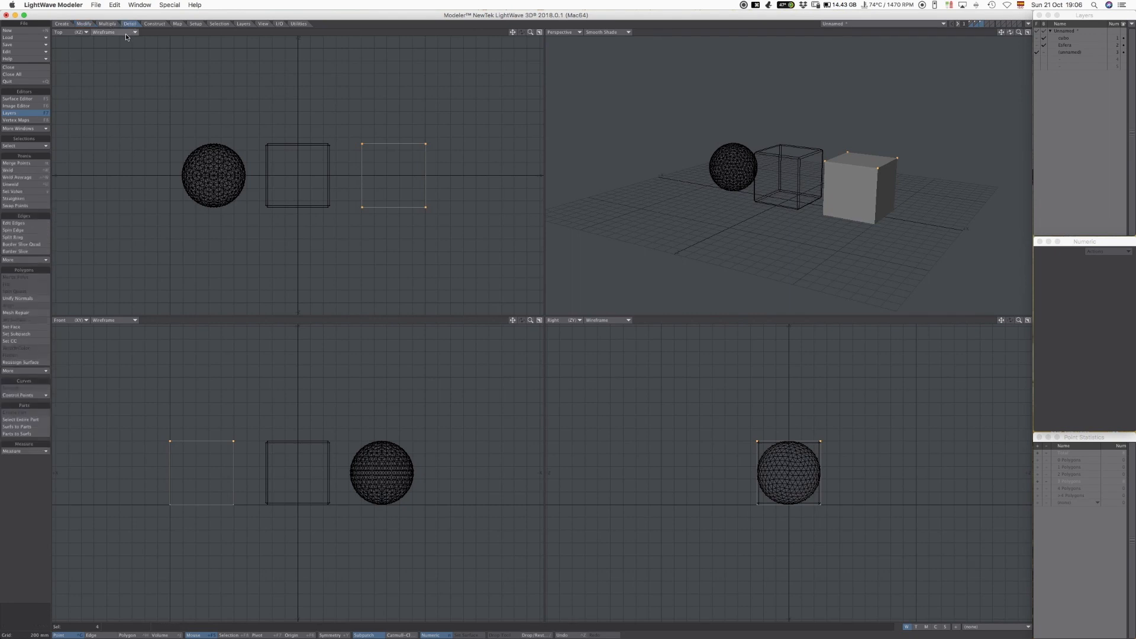
click(41, 169)
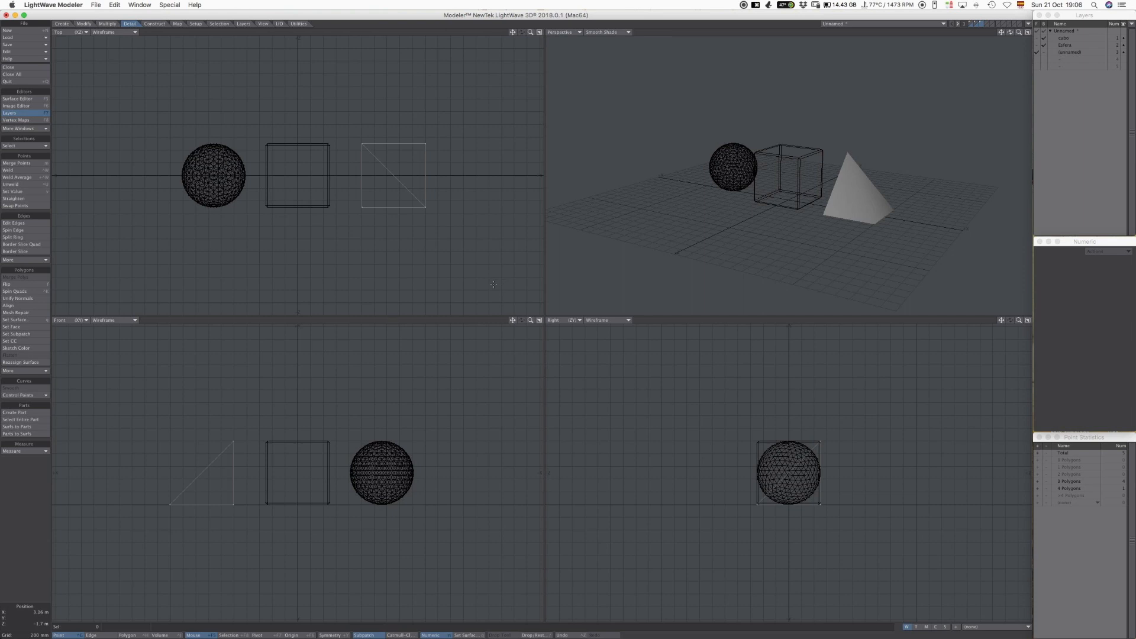
Step: Select the welded apex point and move it over the center of the square base to form a pyramid
right_drag(259, 450, 252, 428)
key(t)
drag(362, 144, 392, 175)
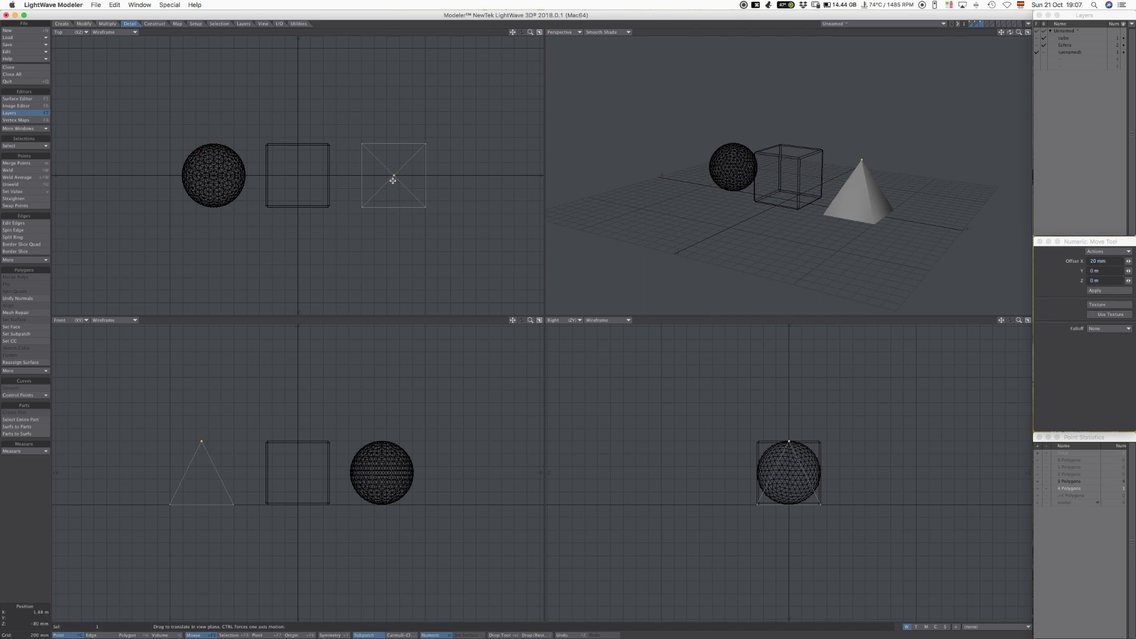
key(super+Tab)
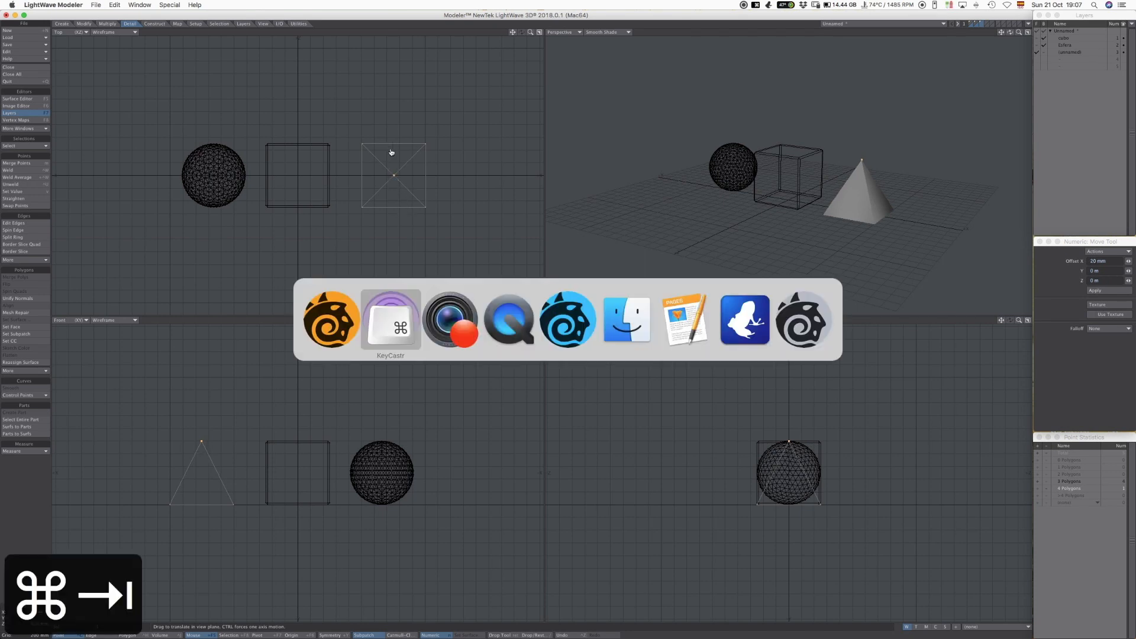
key(super+Tab)
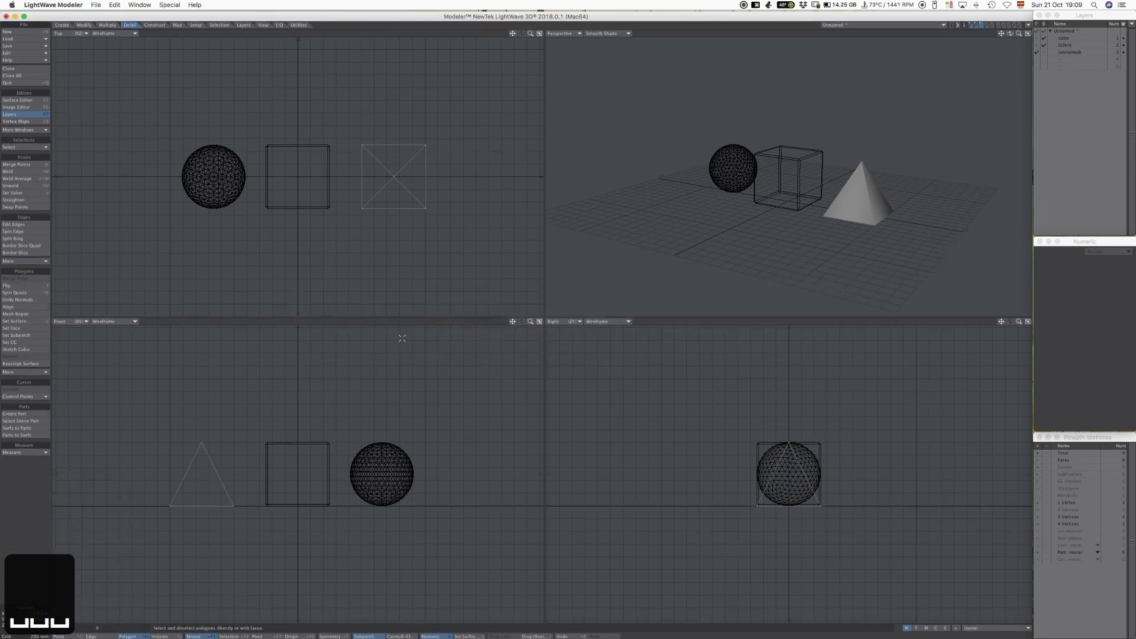
Step: Assign a new surface named piramide to the pyramid's polygons
text(qpiramie)
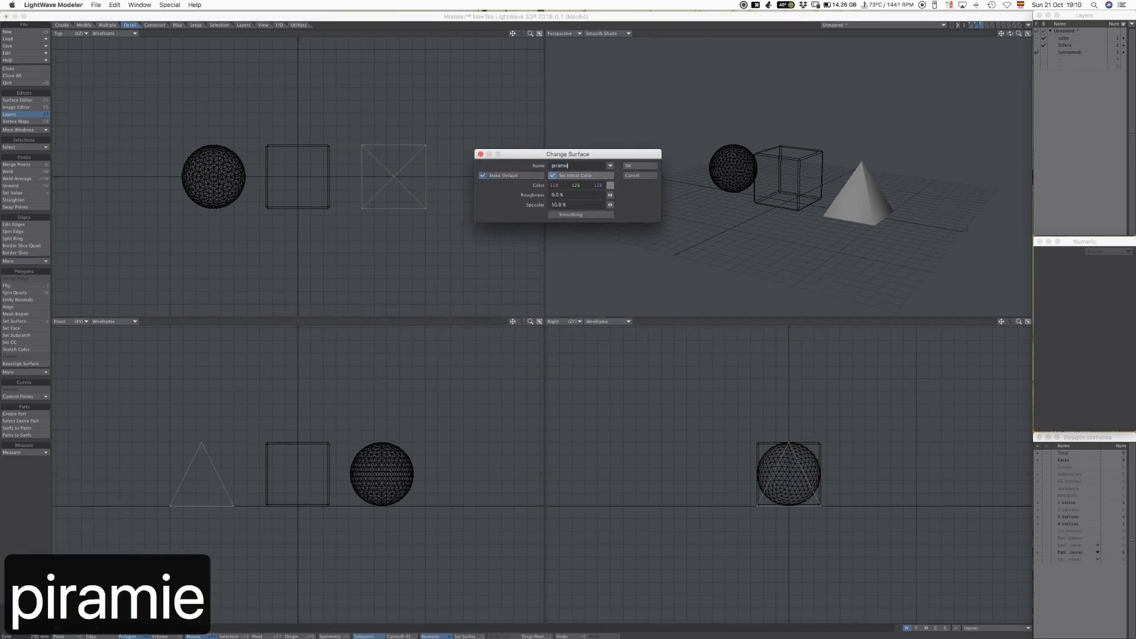
key(BackSpace)
text(de)
key(Return)
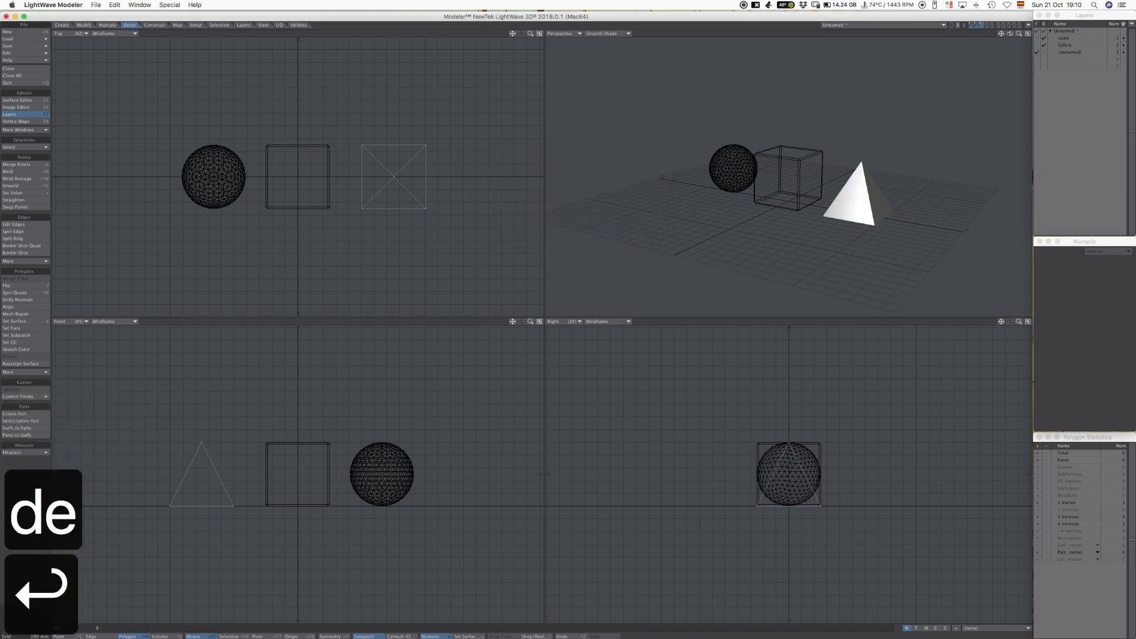
Step: Rename the pyramid's layer as piramide
click(1074, 53)
double_click(1072, 53)
text(piramide)
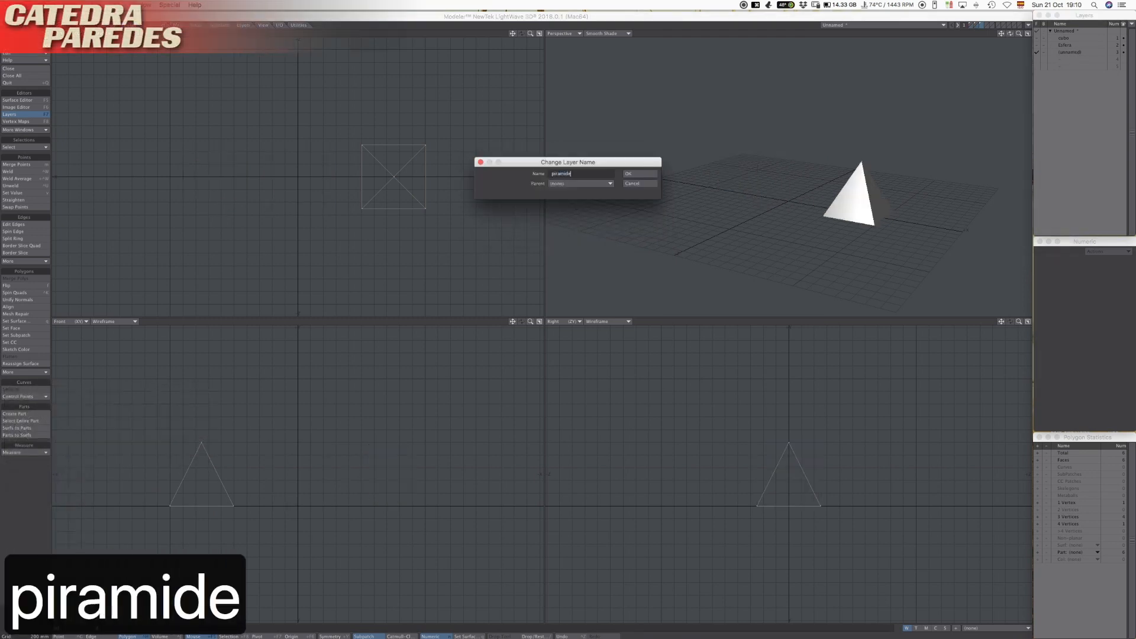
key(Return)
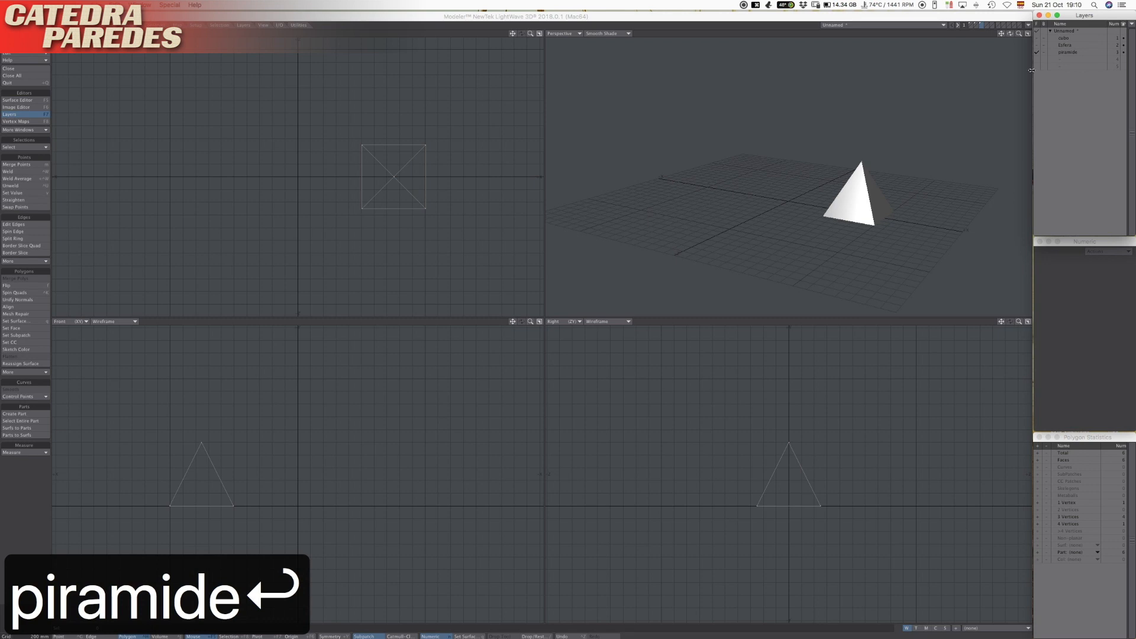
Step: Start saving the object and name the file formas basicas 2.lwo
key(s)
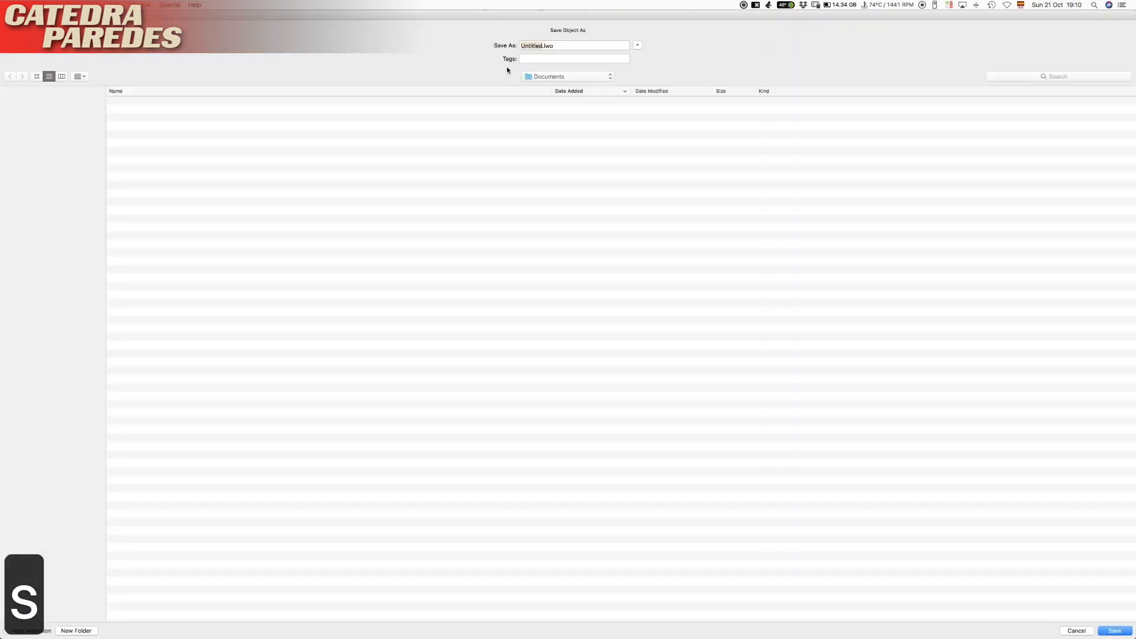
text(forma)
text(s basicas 3)
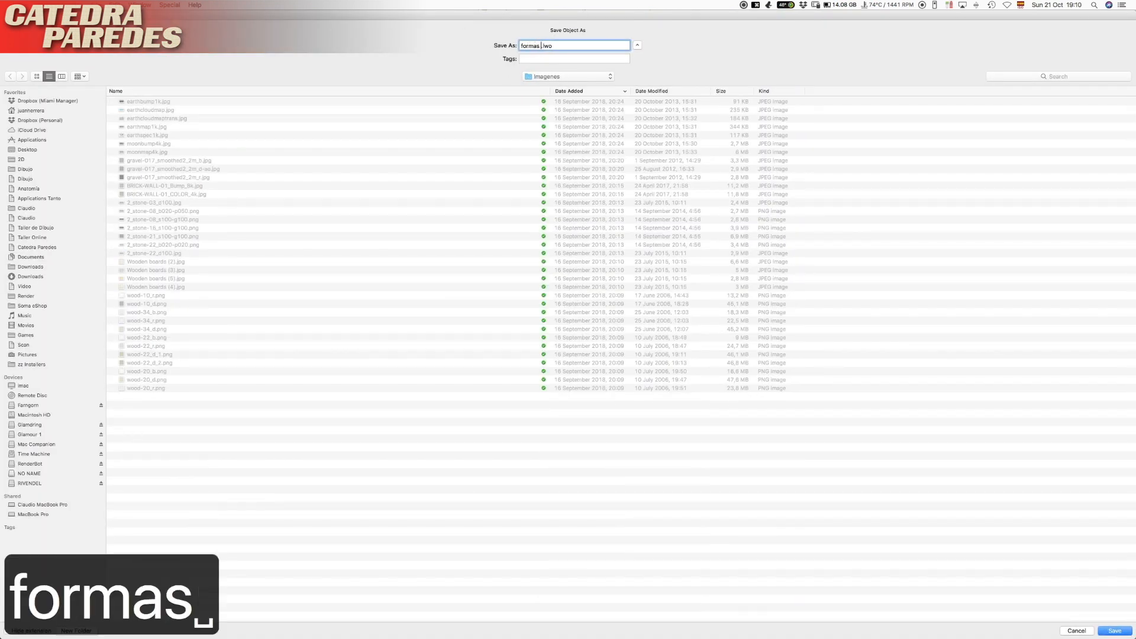
key(BackSpace)
text(2)
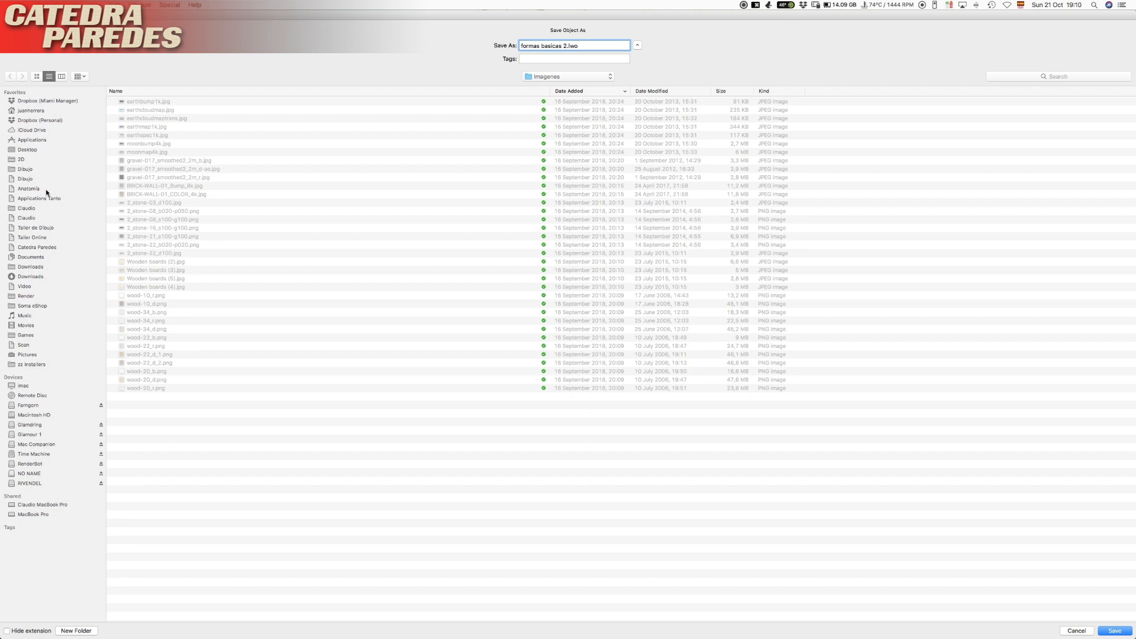
Step: Save the object in the folder Taller de Dibujo > Instituciones > Catedra Paredes > 3D > Objetos on the Glamour 1 disk
key(super+3)
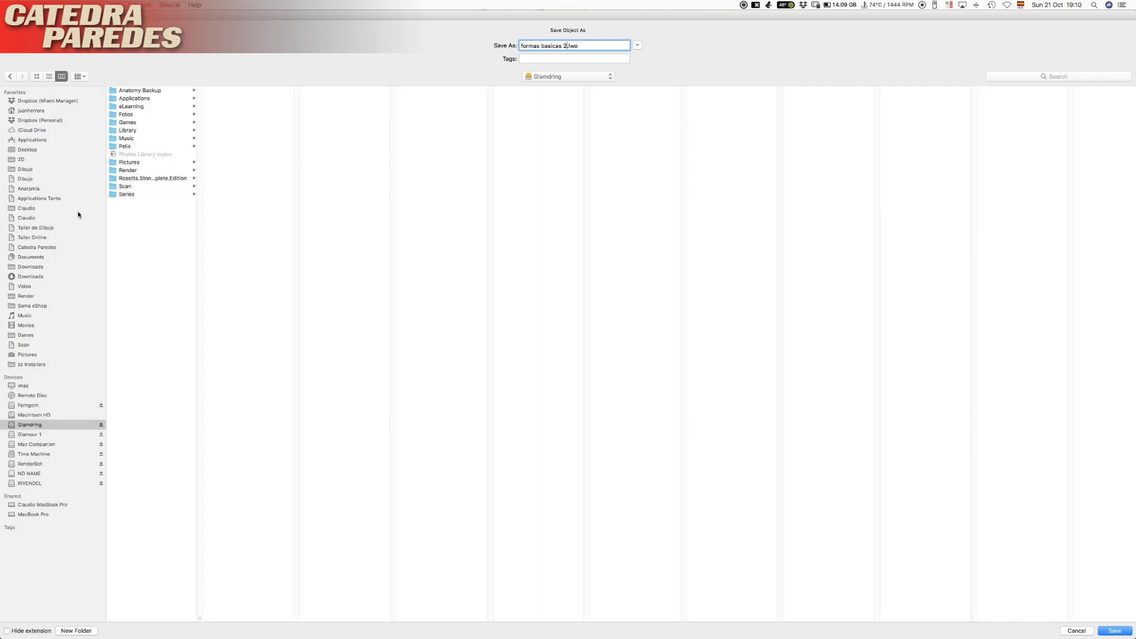
click(30, 434)
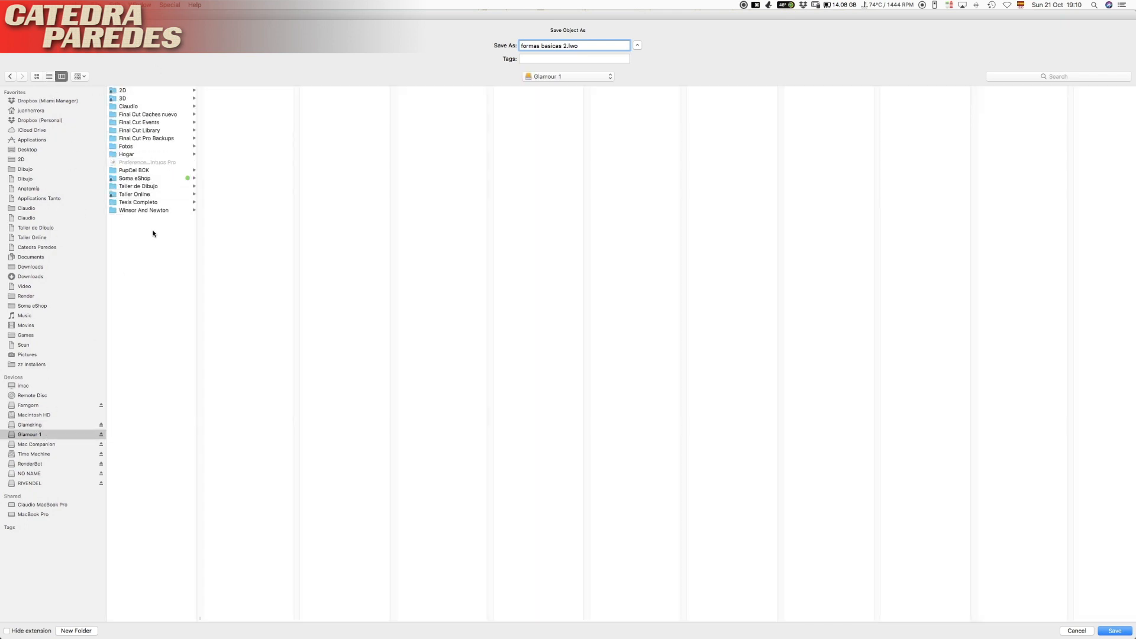
click(132, 187)
click(231, 362)
click(418, 91)
click(518, 122)
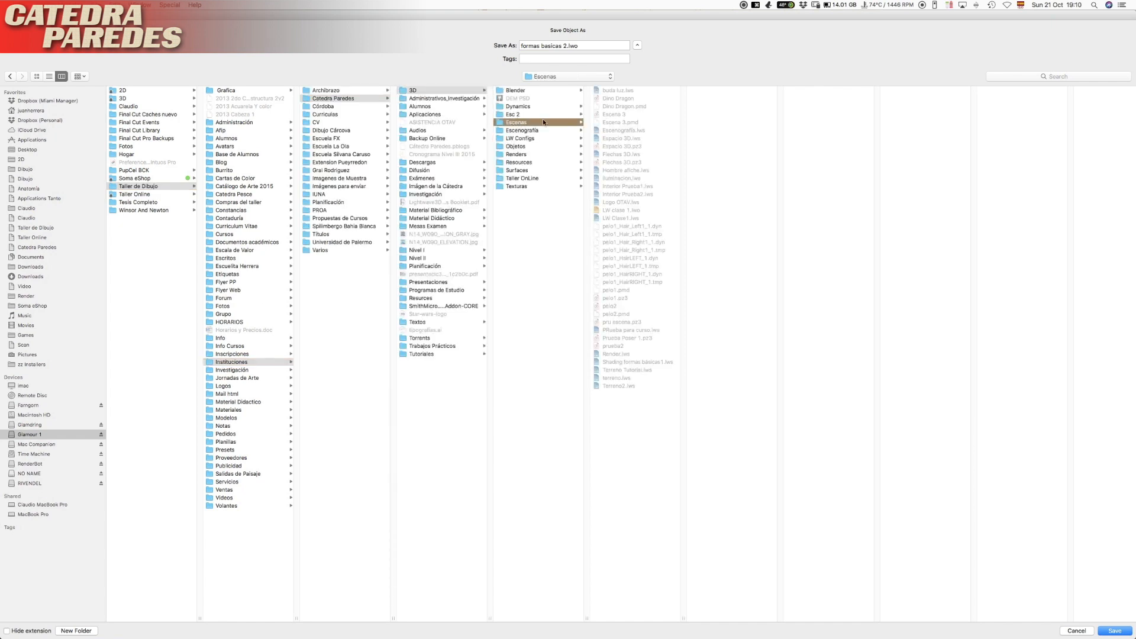
click(526, 146)
drag(684, 330, 687, 443)
click(1112, 630)
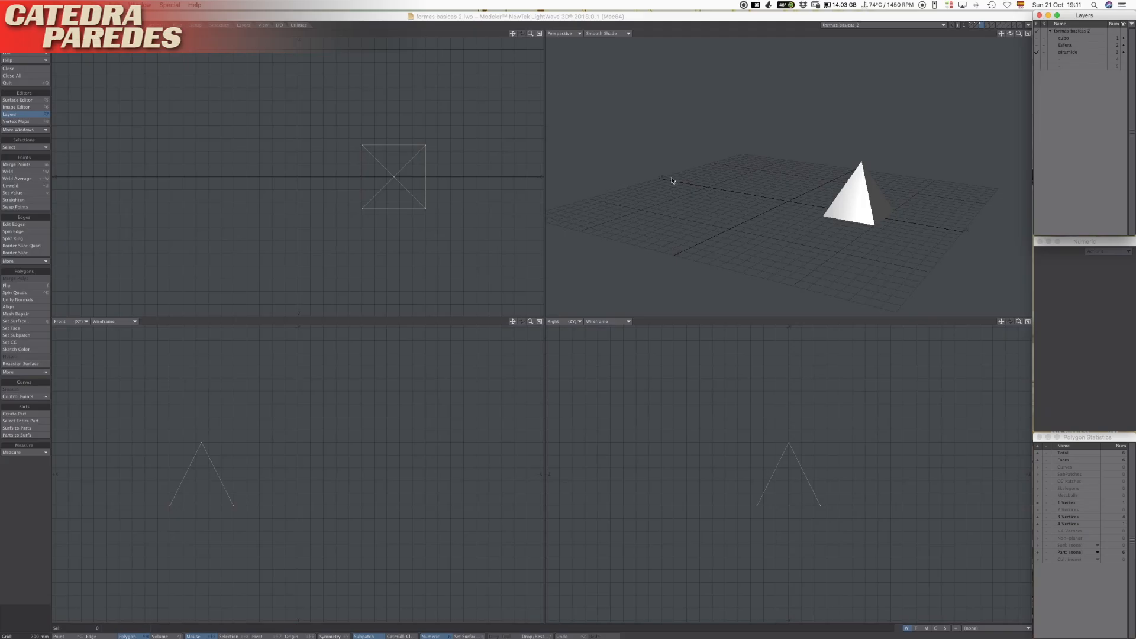
Step: Make the empty fourth layer active and show the cube, sphere and pyramid layers as background
click(986, 25)
click(981, 29)
shift+click(975, 29)
shift+click(970, 30)
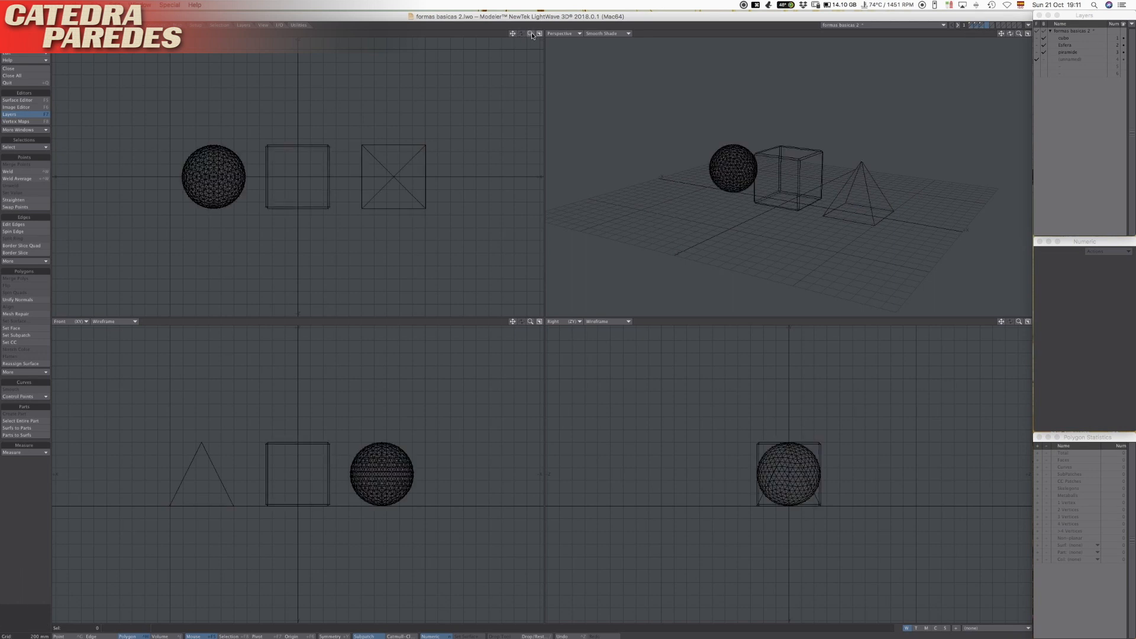
Step: Draw a box rising from the ground behind the three primitives, about 7.6 m wide, 4.45 m high and 1.7 m deep
drag(530, 36, 530, 53)
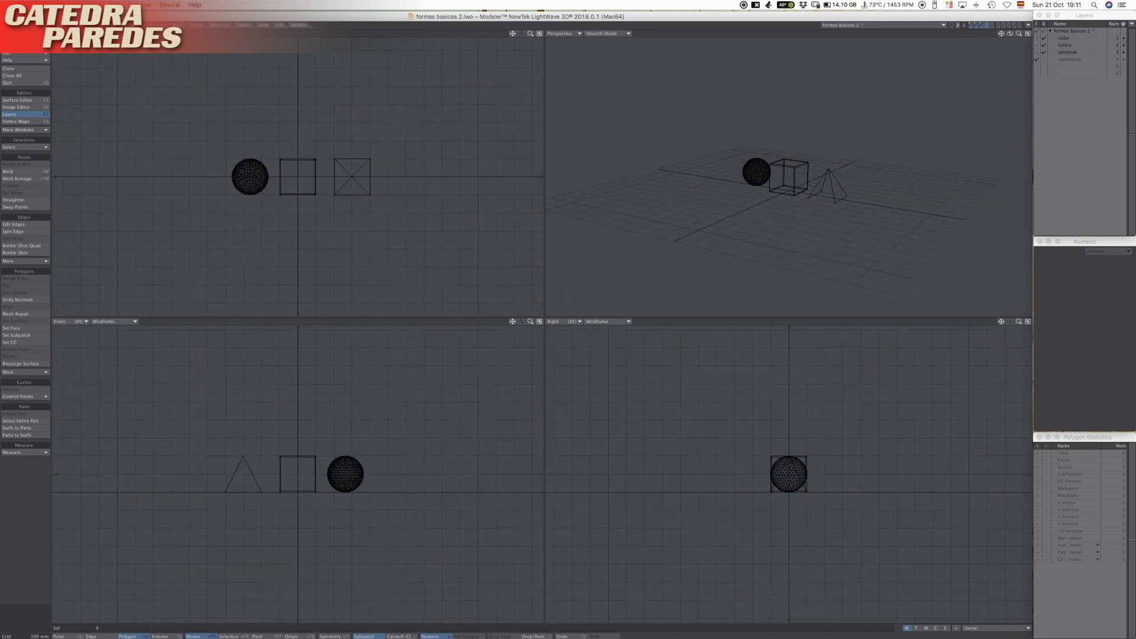
click(64, 25)
click(25, 164)
drag(176, 376, 451, 491)
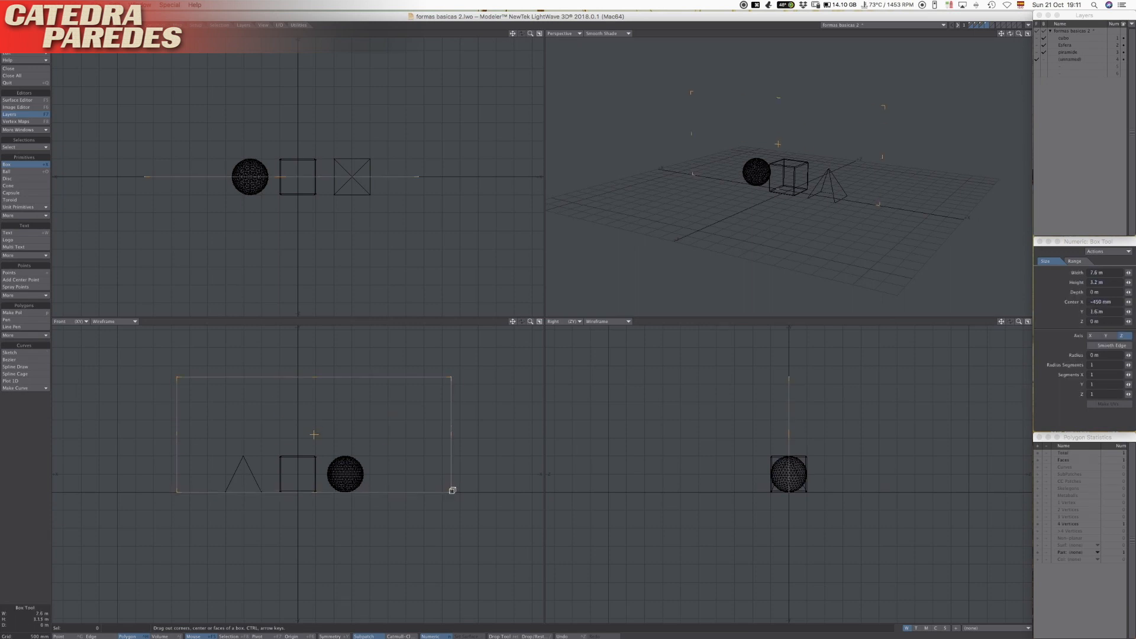
drag(343, 376, 305, 330)
click(299, 239)
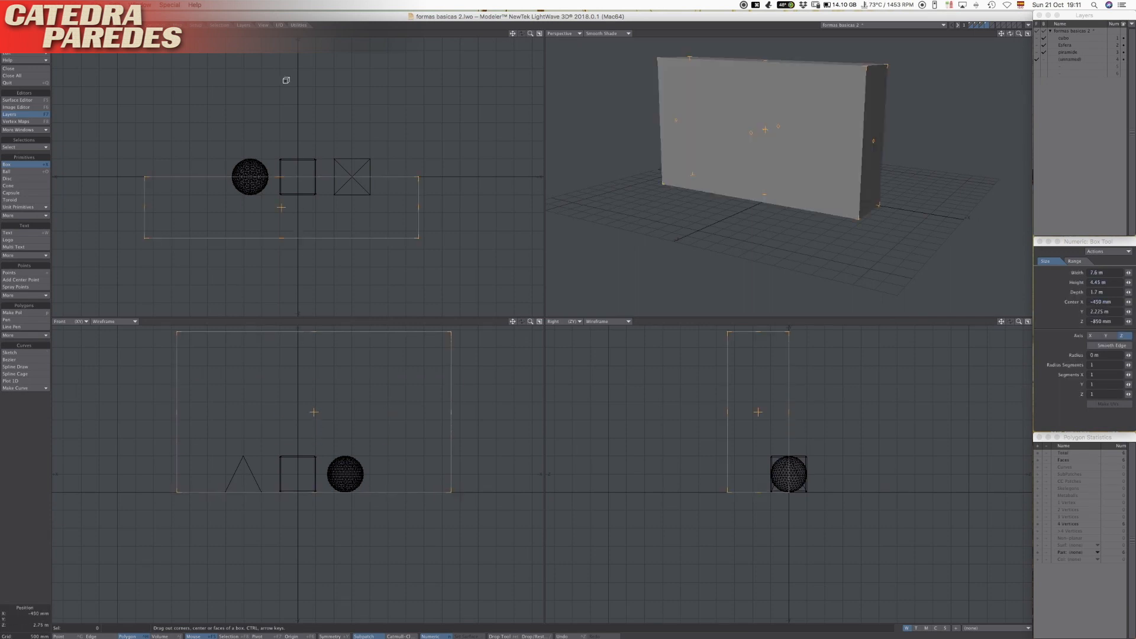
Step: Widen the box to about 8.05 m, extend its depth on both sides and center it on the origin in X and Z
click(287, 85)
click(434, 175)
drag(291, 162, 298, 177)
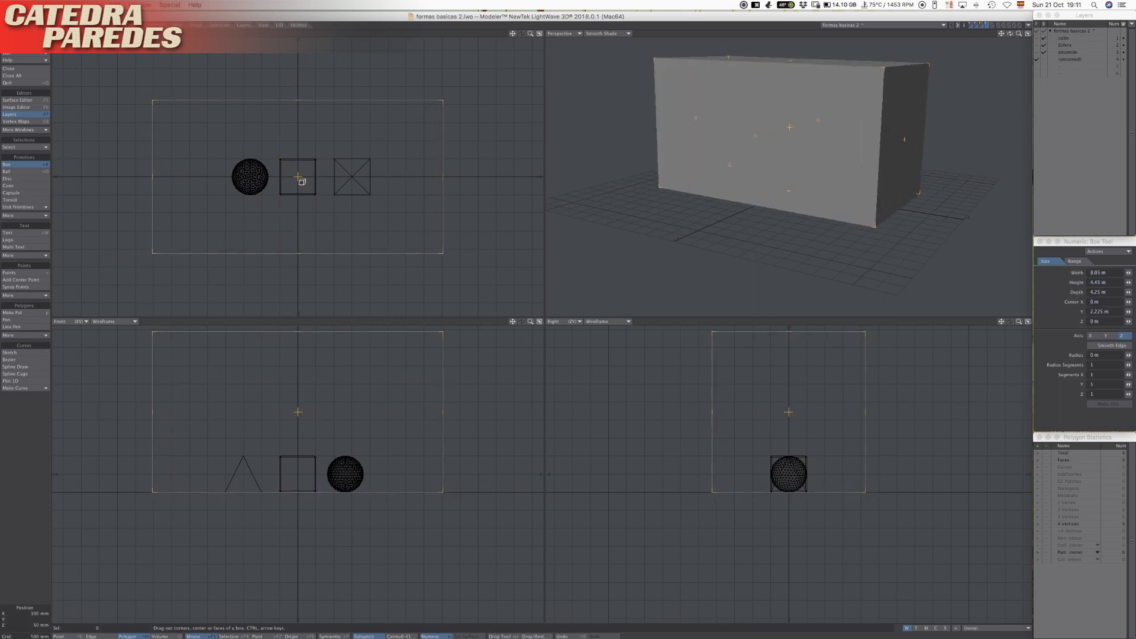
drag(300, 101, 299, 86)
drag(302, 256, 303, 267)
key(Return)
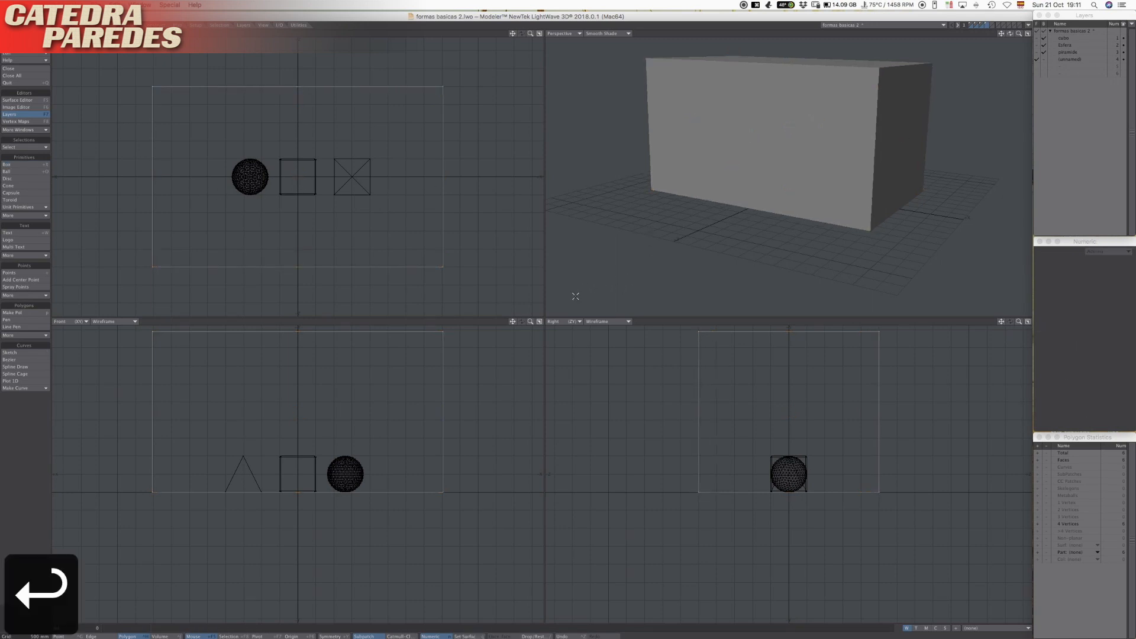
Step: Flip the box's polygons to face inward and set the perspective view's shading to Sketch
key(f)
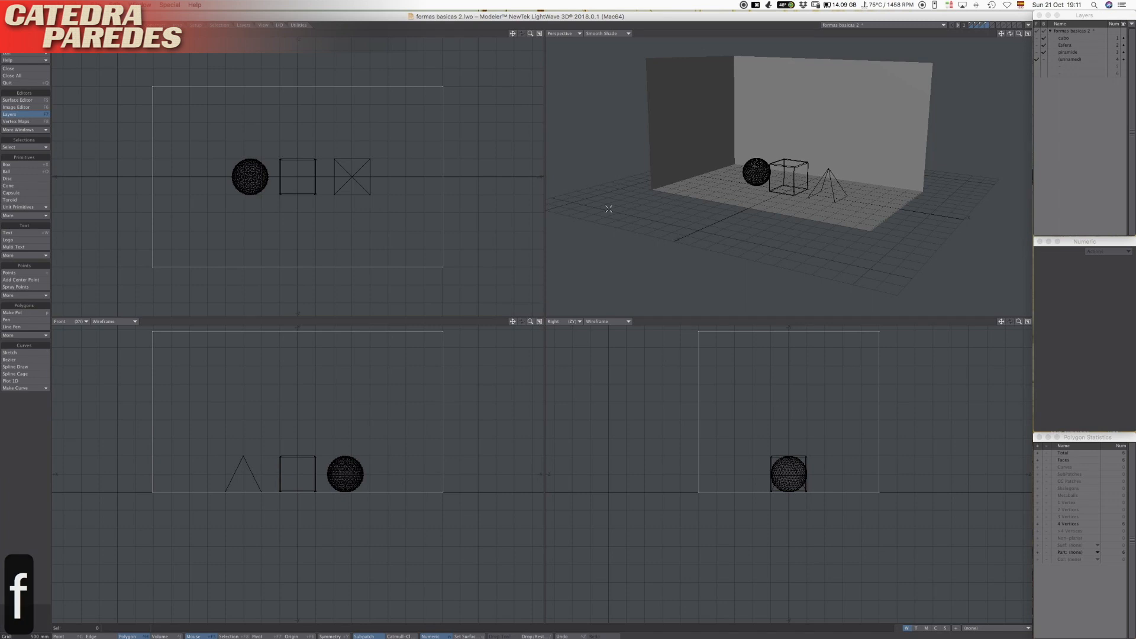
click(622, 34)
click(622, 32)
click(612, 34)
click(612, 27)
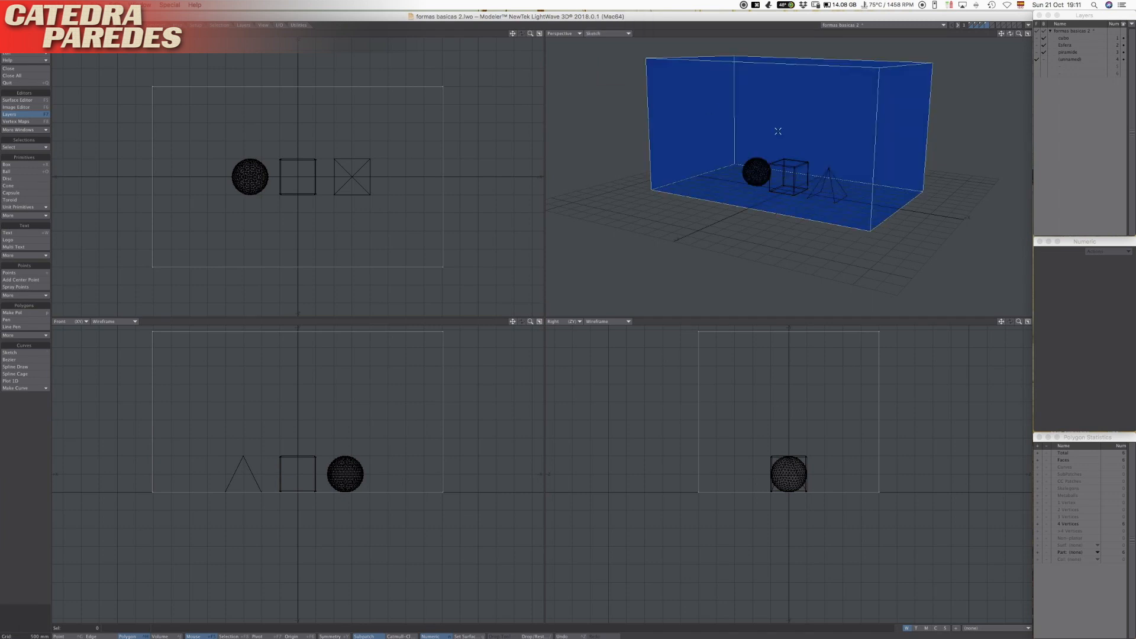
Step: Delete the box's ceiling and the two walls nearest the viewer, leaving the floor, back wall and one side wall
alt+drag(769, 115, 757, 145)
click(799, 102)
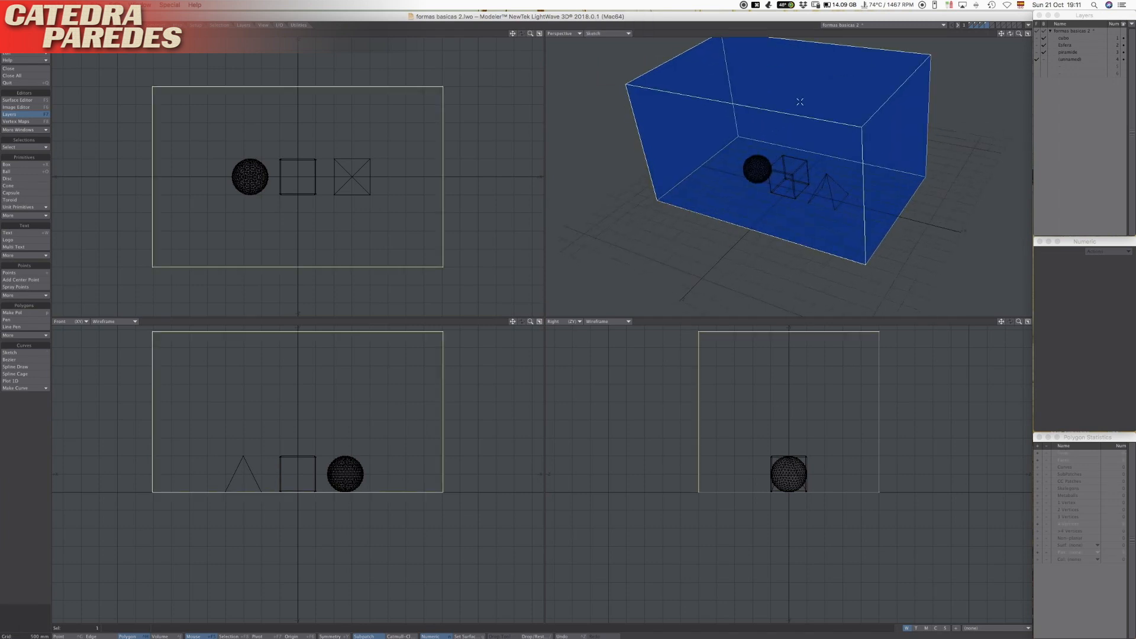
key(Delete)
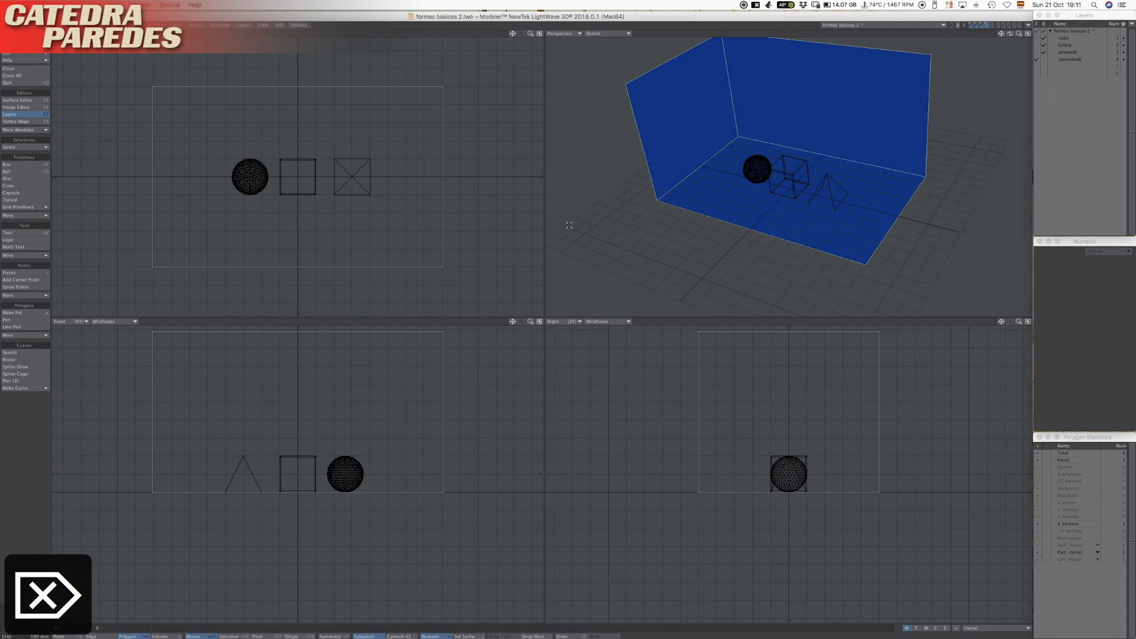
Step: Assign a new surface named P1 to the back wall polygon
click(746, 97)
text(q)
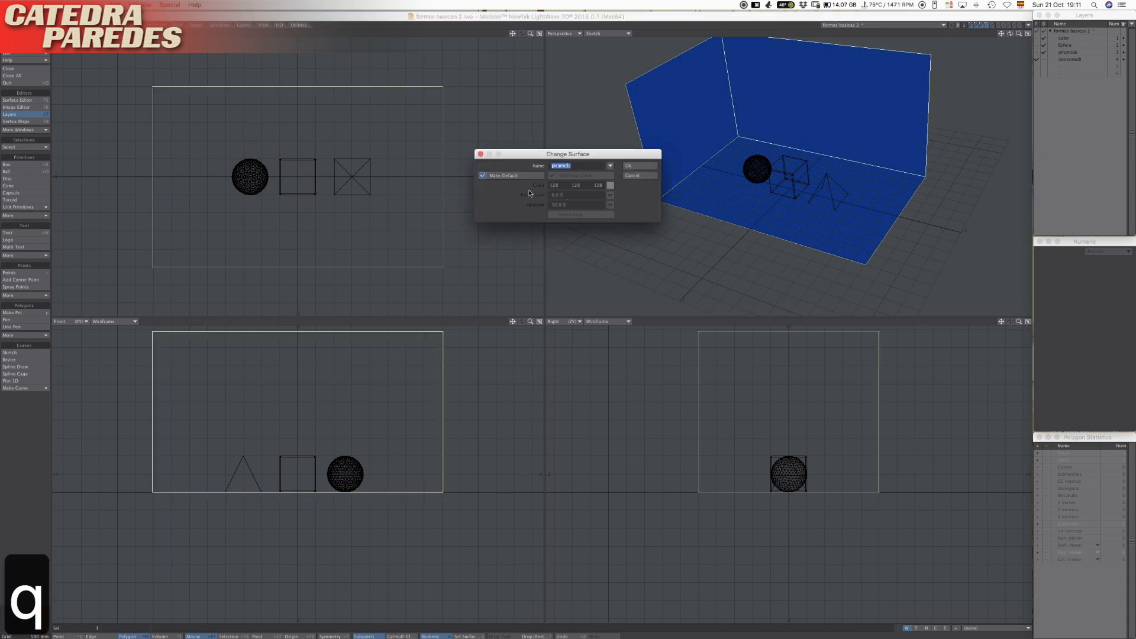
text(P1)
key(Return)
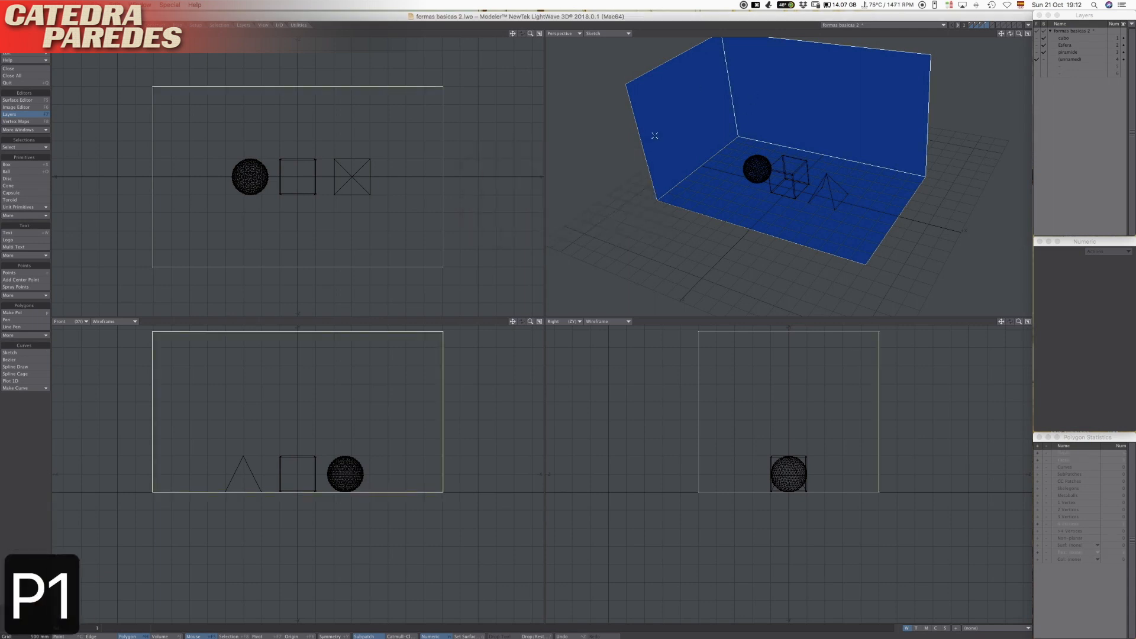
Step: Assign a new surface named P2 to the side wall polygon only
key(slash)
click(690, 104)
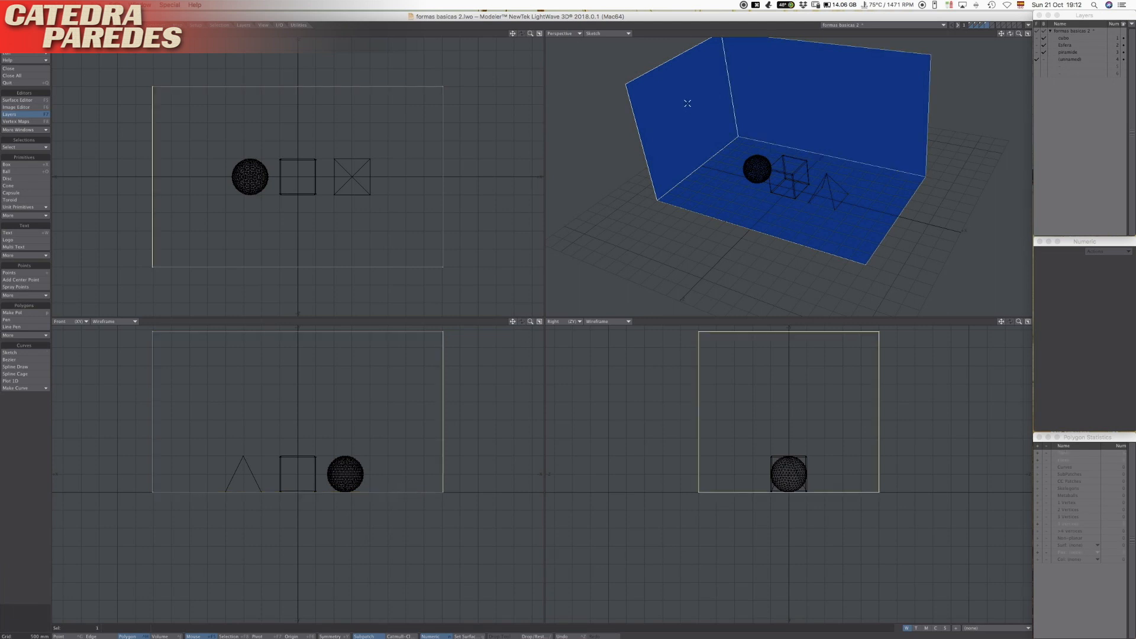
text(qP2)
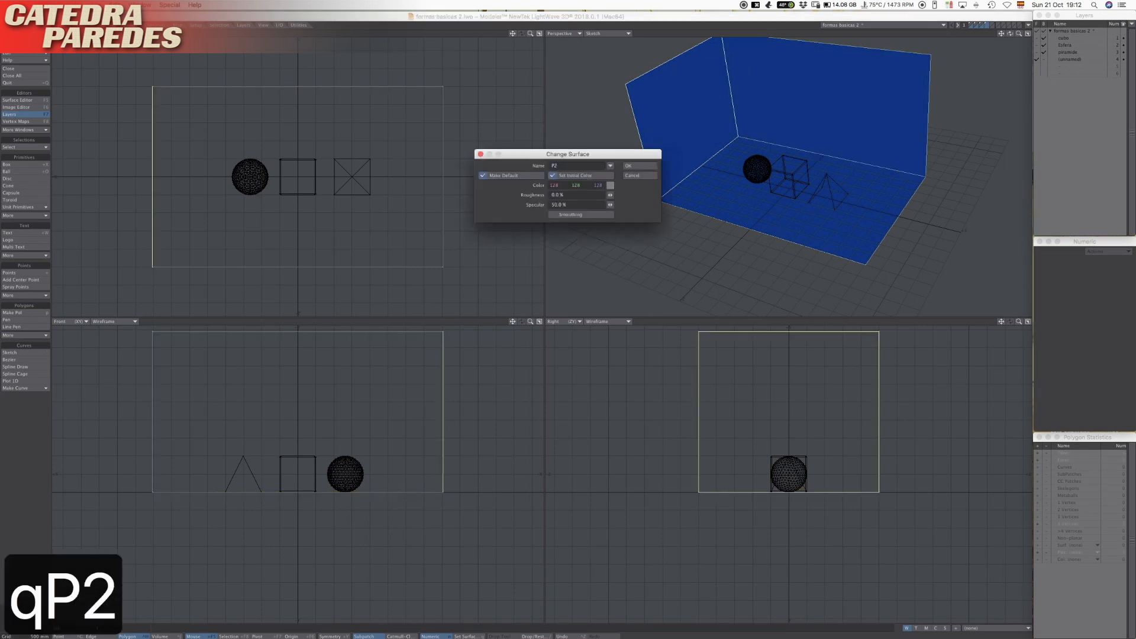
key(Return)
Step: Assign a new surface named P3 to the floor polygon only
click(692, 99)
click(862, 223)
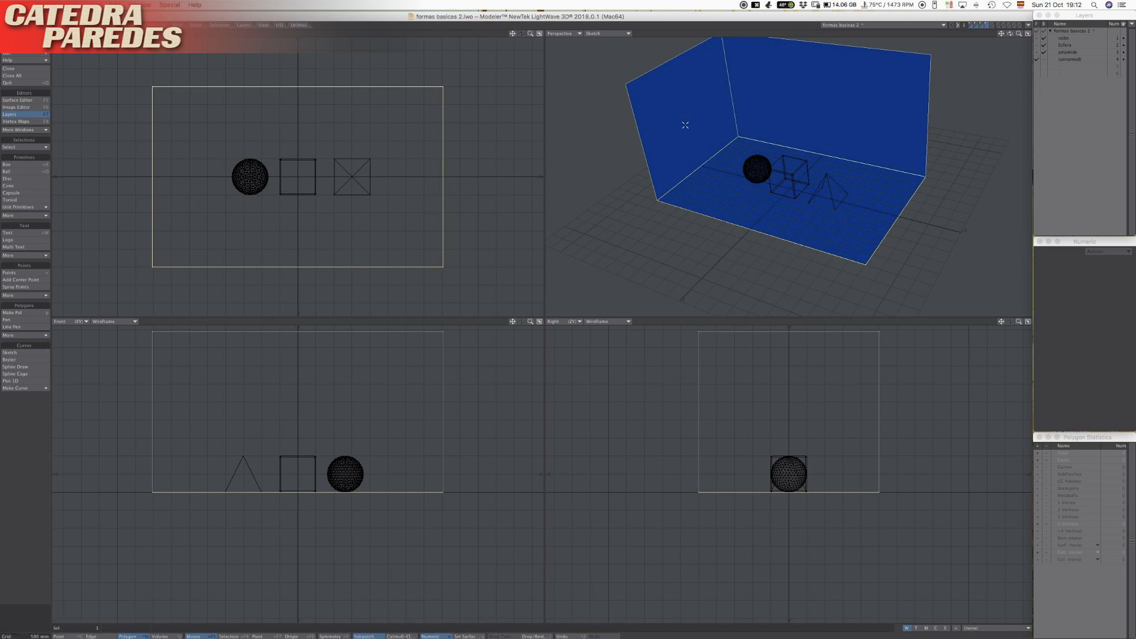
text(qp)
key(BackSpace)
text(P3)
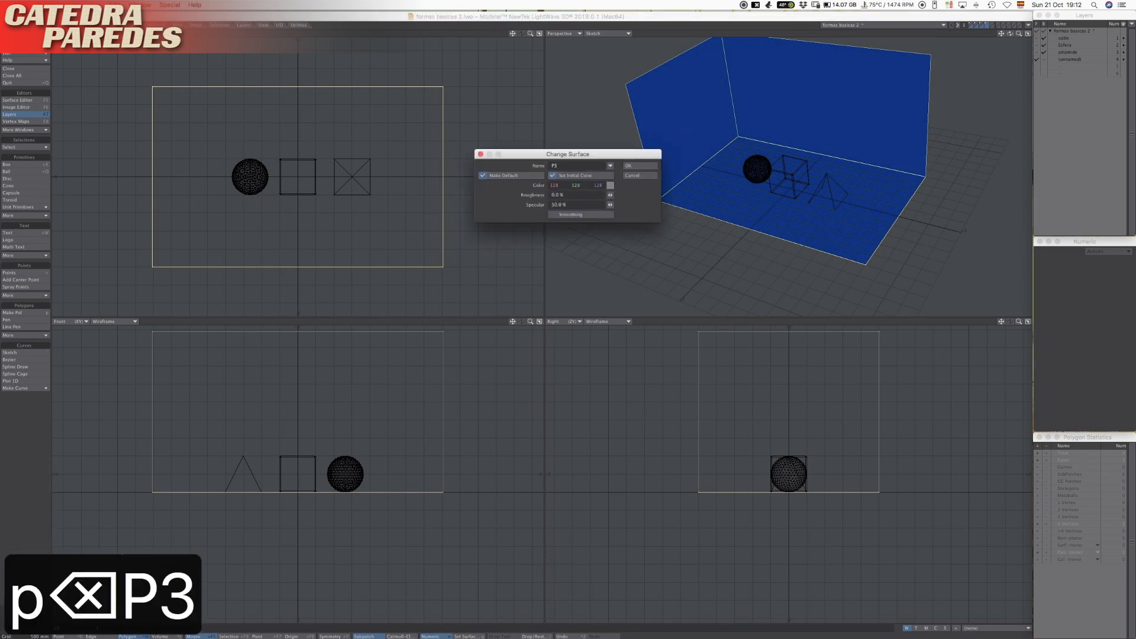
key(Return)
Step: Rename the layer containing the walls and floor as Paredes
double_click(1067, 60)
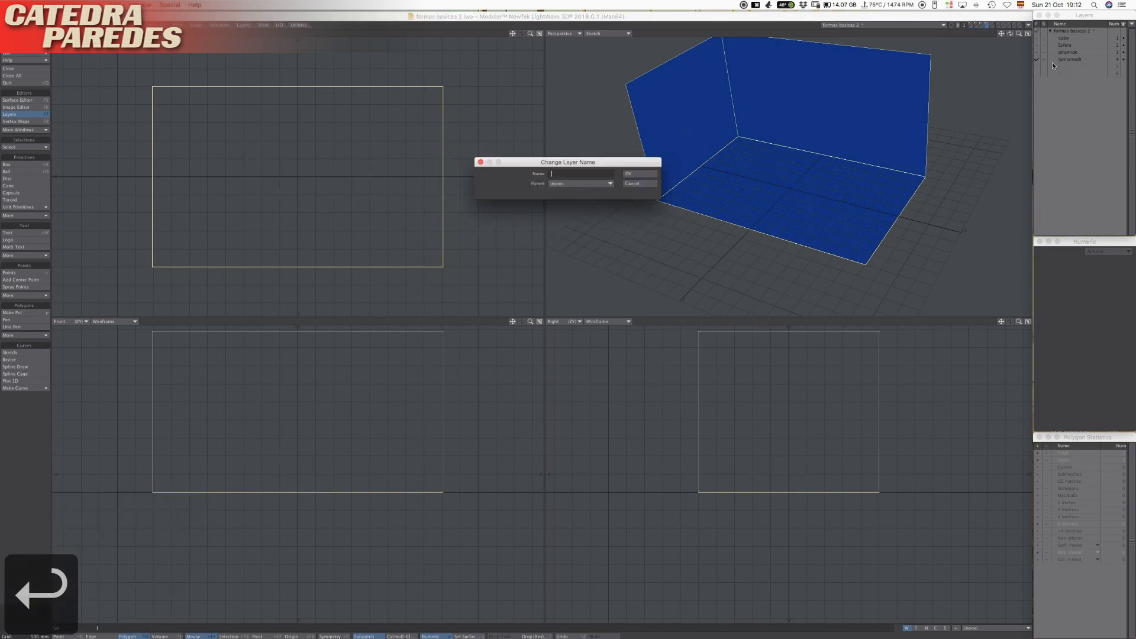
text(Paredes)
key(Return)
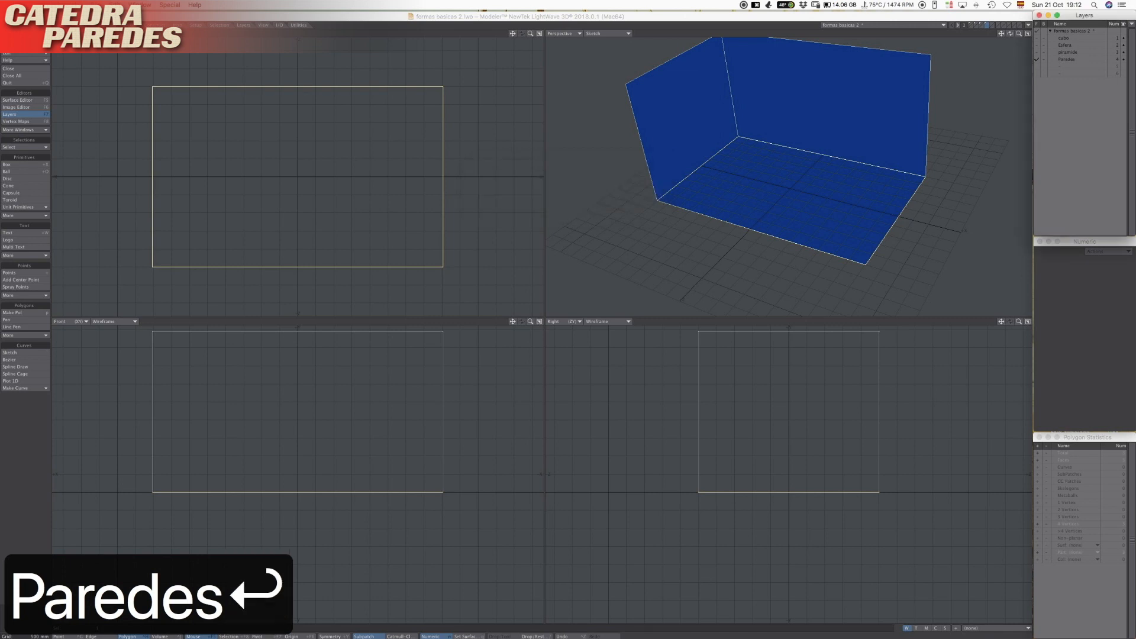
Step: Show all four layers together in the foreground and set the perspective view's shading to Texture
click(8, 468)
key(a)
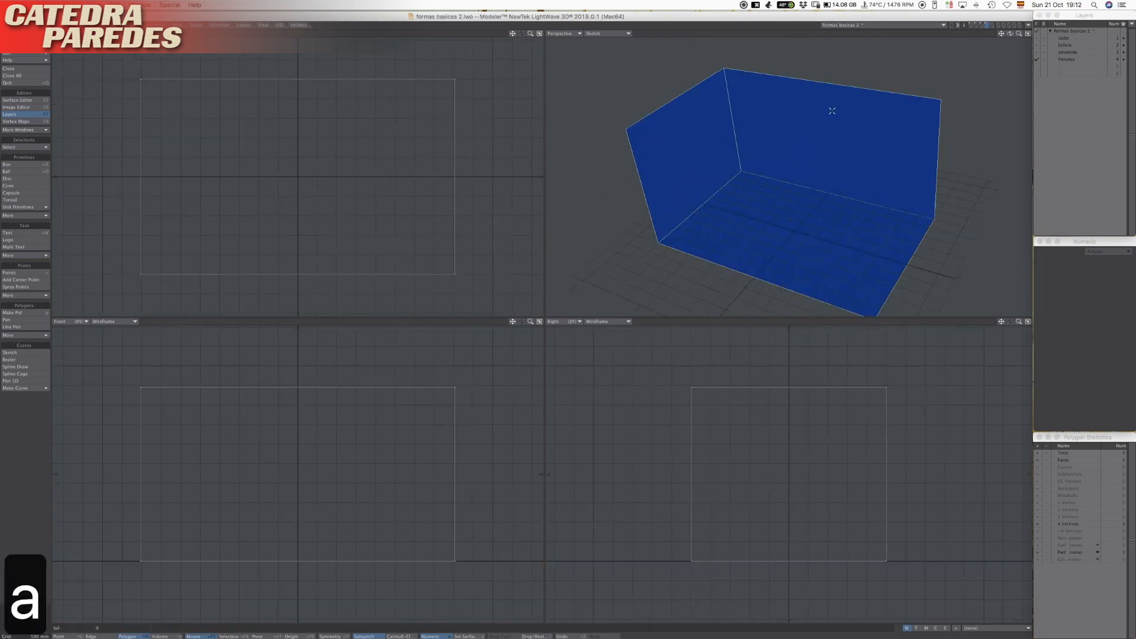
key(shift+1)
key(shift+2)
key(shift+3)
click(607, 33)
click(603, 86)
alt+drag(755, 234, 802, 174)
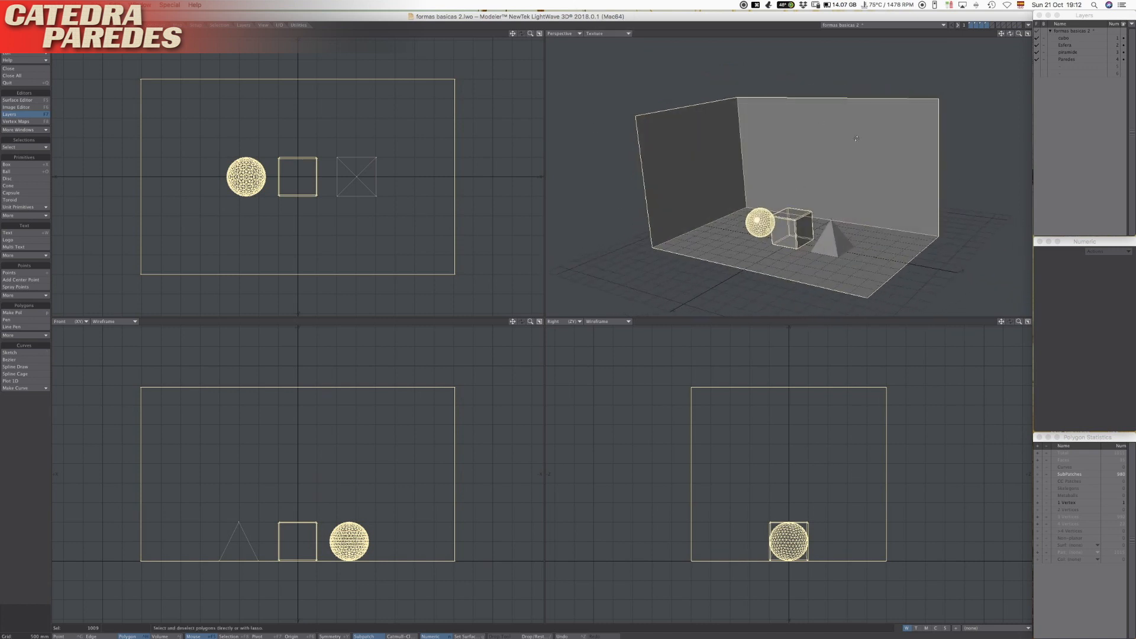
Step: Inspect the available parent layers in the settings of the piramide and Esfera layers
click(1074, 39)
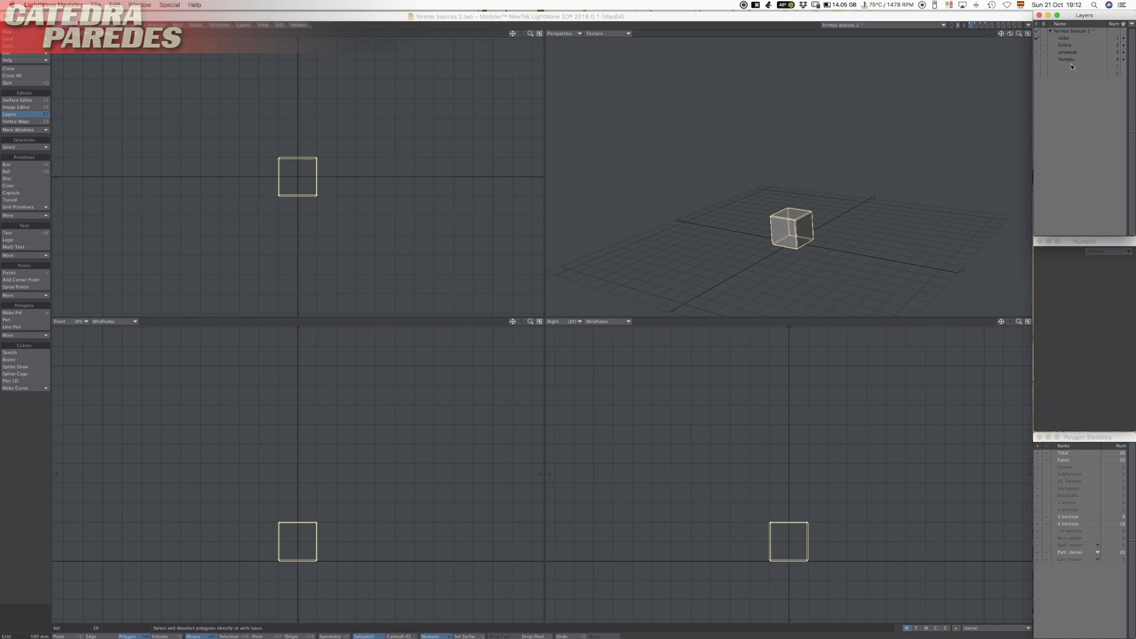
double_click(1071, 53)
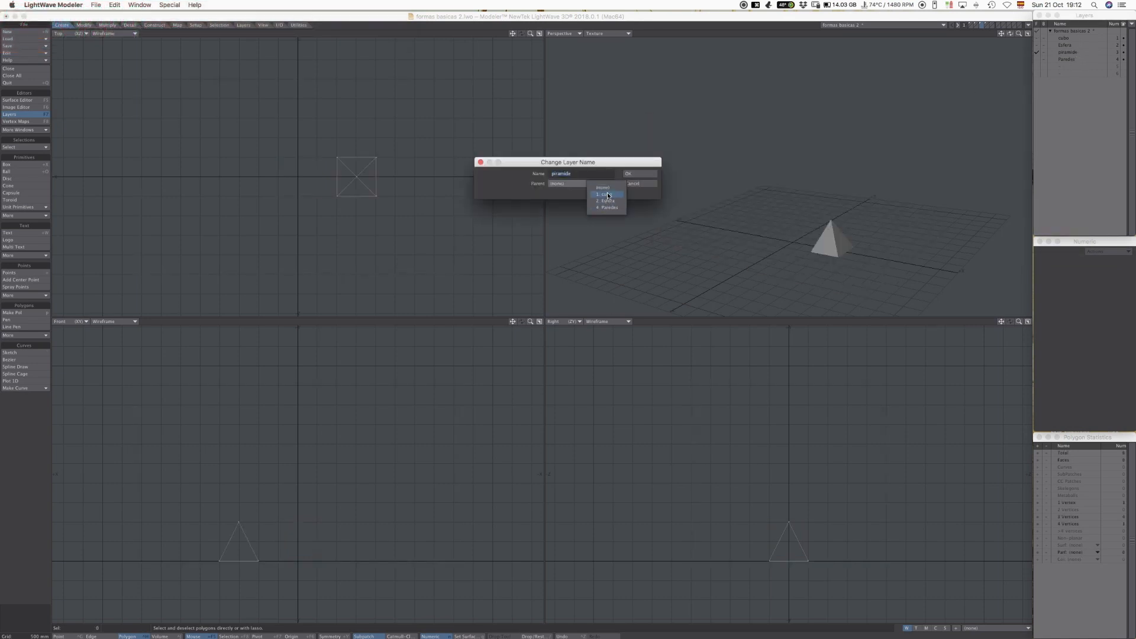
click(629, 183)
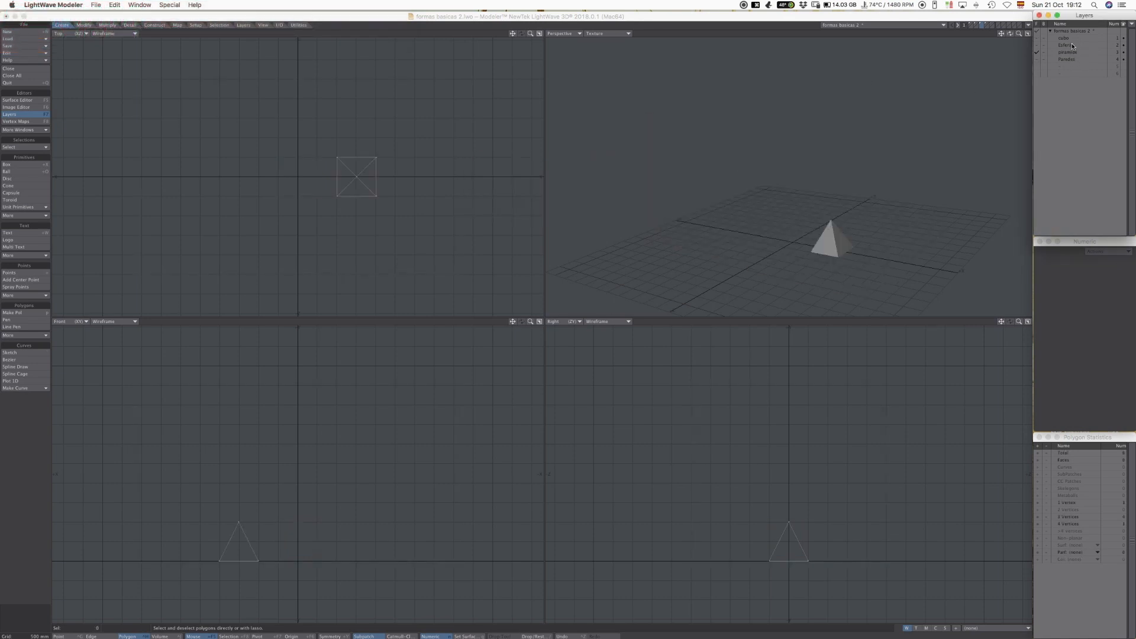
double_click(1072, 46)
click(601, 182)
click(607, 197)
click(623, 182)
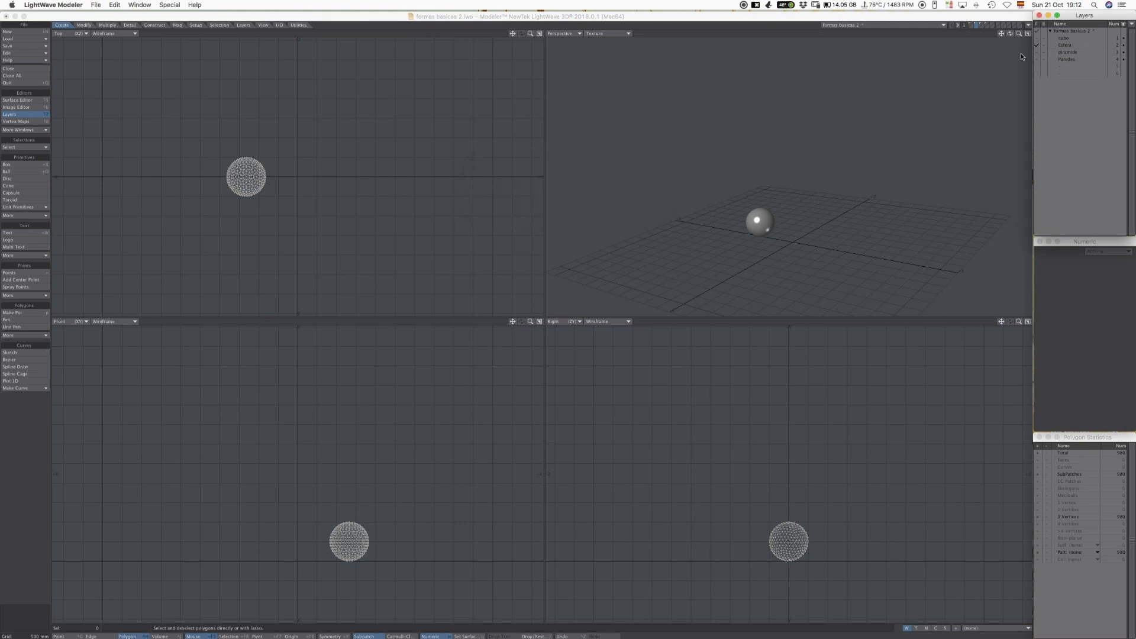
Step: Choose a parent in the cube layer's settings and accept them
click(1068, 40)
double_click(1067, 40)
click(602, 183)
click(603, 204)
click(633, 173)
Step: Save the object and switch to LightWave Layout
key(s)
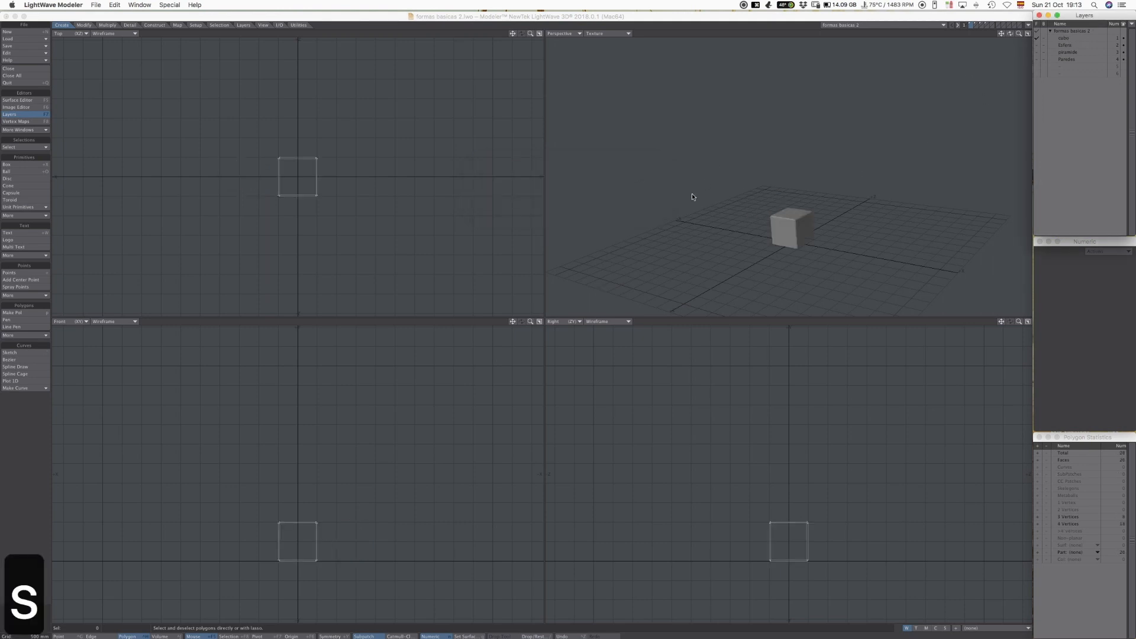
click(1027, 26)
click(1029, 28)
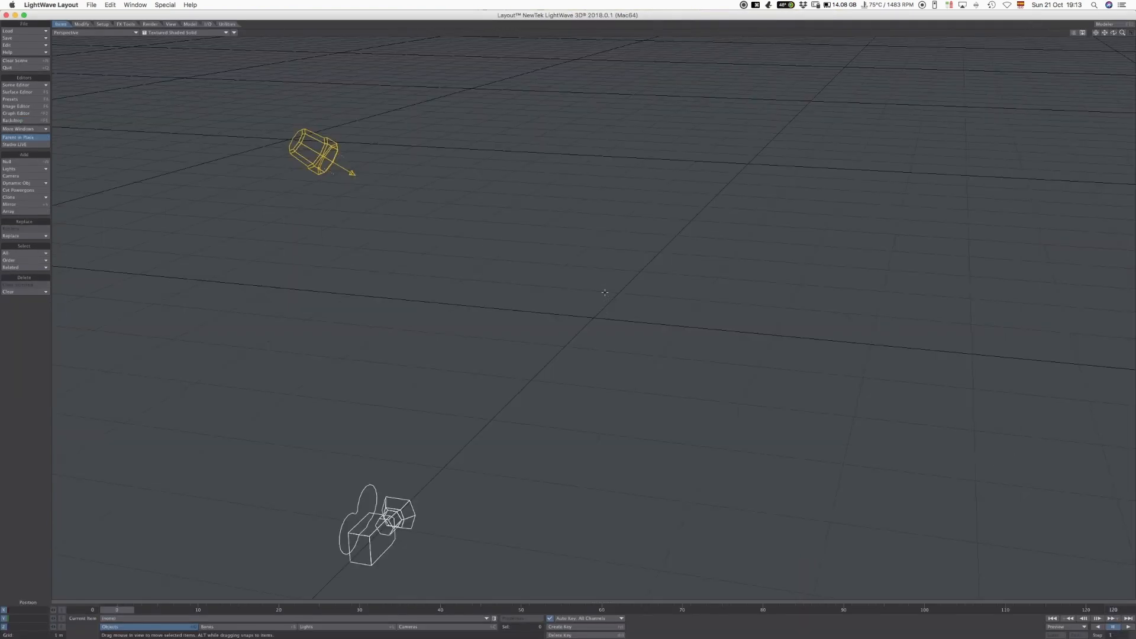
Step: Go back to Modeler and send the formas basicas 2 object over to Layout
drag(1120, 35, 1032, 27)
key(F12)
click(1029, 27)
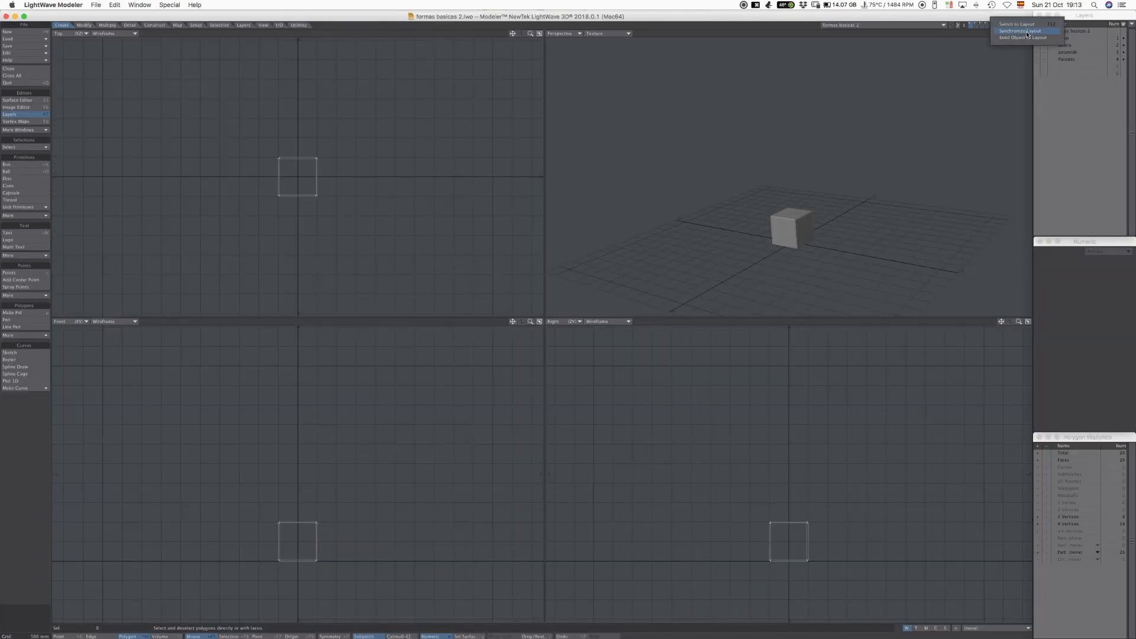
click(1027, 33)
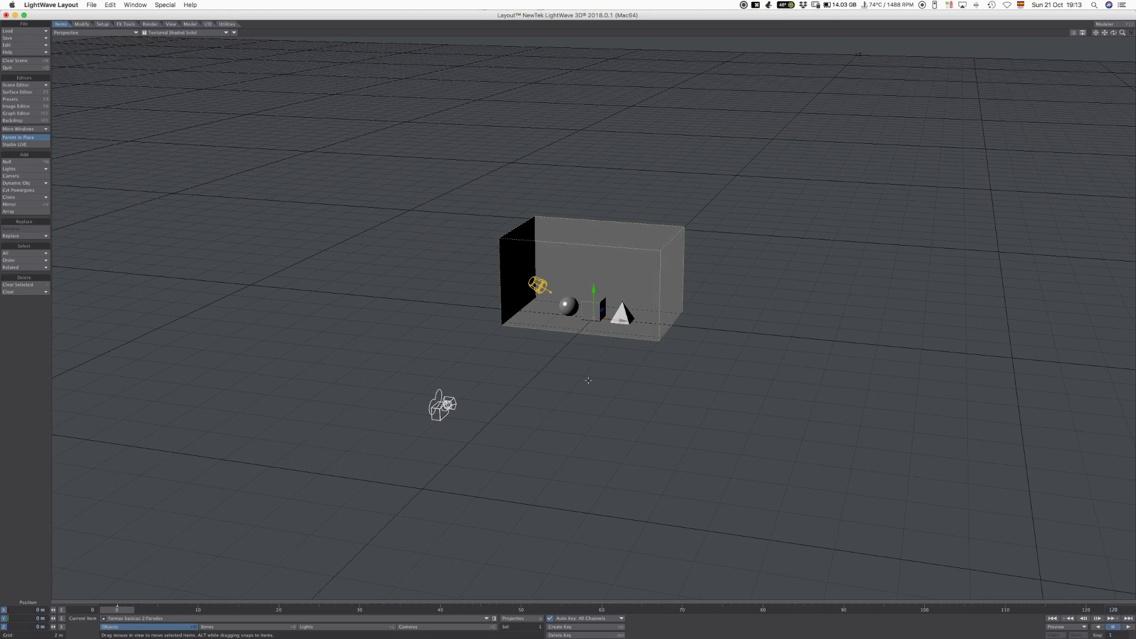
Step: Set the viewport layout to Quad in the display preferences and close the preferences
key(o)
click(626, 198)
click(588, 268)
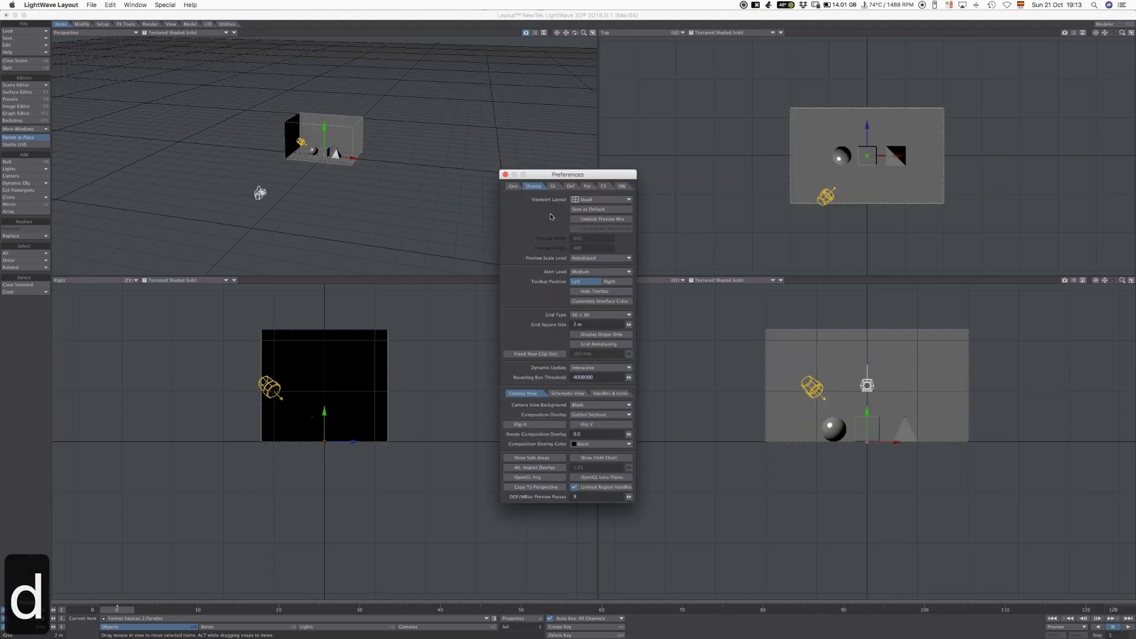
click(505, 174)
Step: Switch the Perspective viewport to the camera's view, then move and rotate the camera to about X 3.3 m, Y 2.2 m, Z -5.5 m, facing the shapes
key(5)
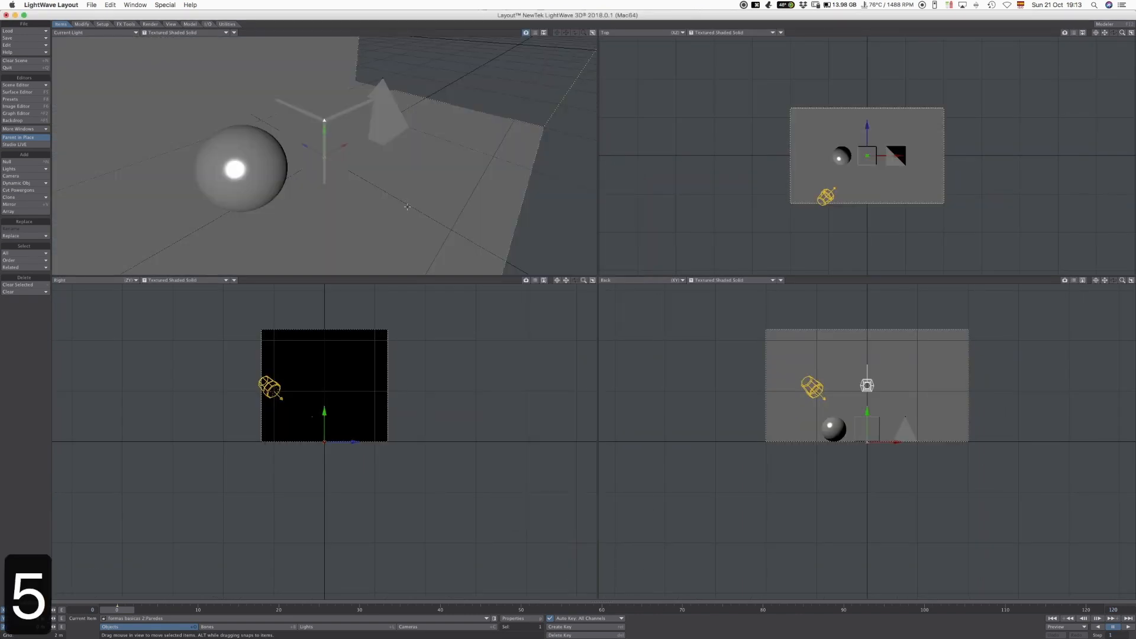
key(6)
key(shift+c)
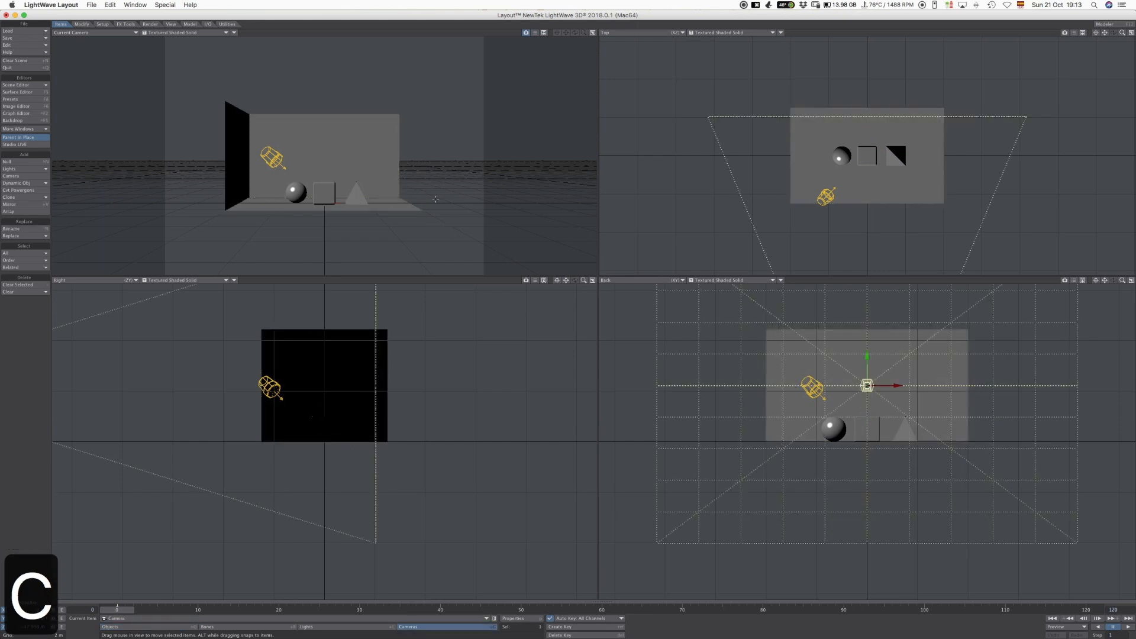
drag(434, 234, 470, 121)
key(space)
drag(471, 122, 373, 116)
key(space)
key(space)
key(space)
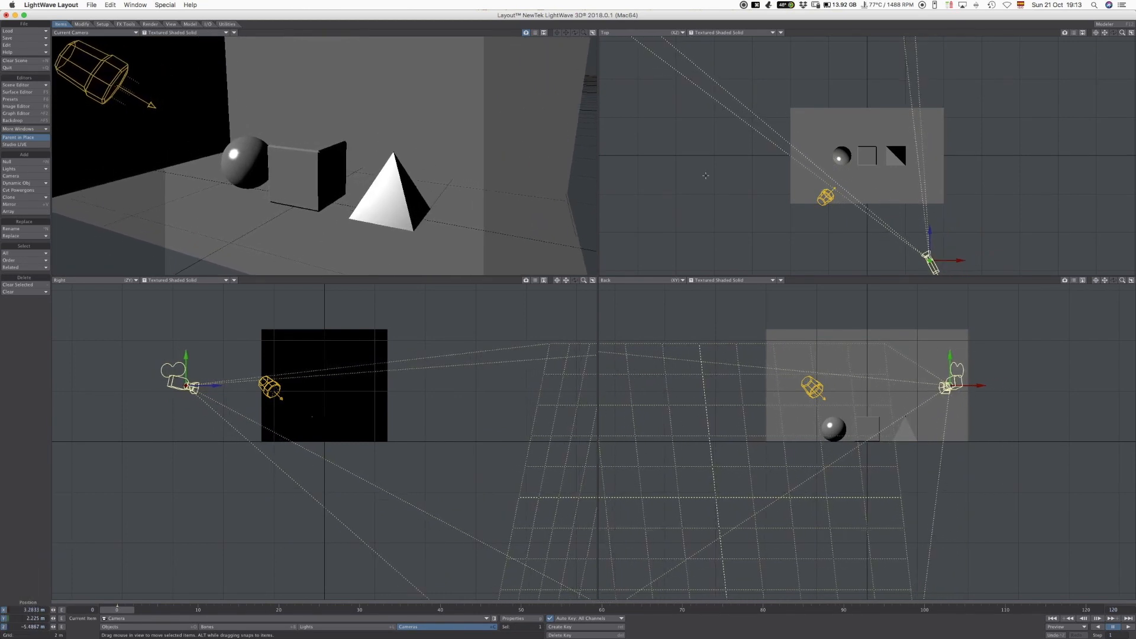
Step: Change the Top viewport to a close Perspective view of the shapes and set its display mode to VPR
key(5)
key(4)
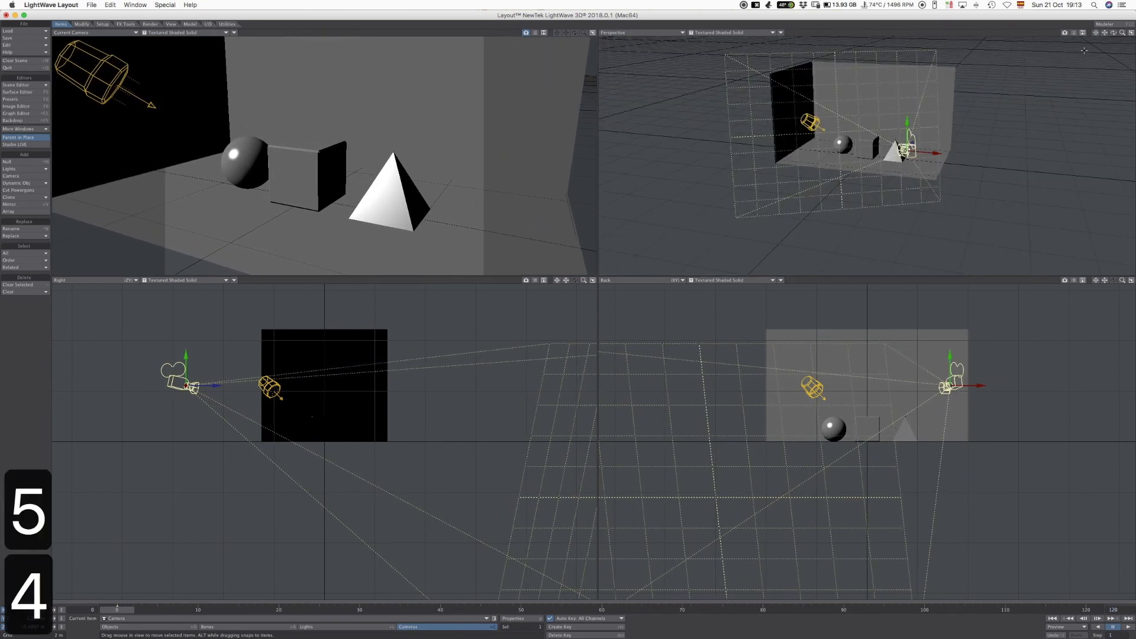
drag(1113, 32, 1104, 50)
click(1056, 5)
click(1093, 4)
key(Escape)
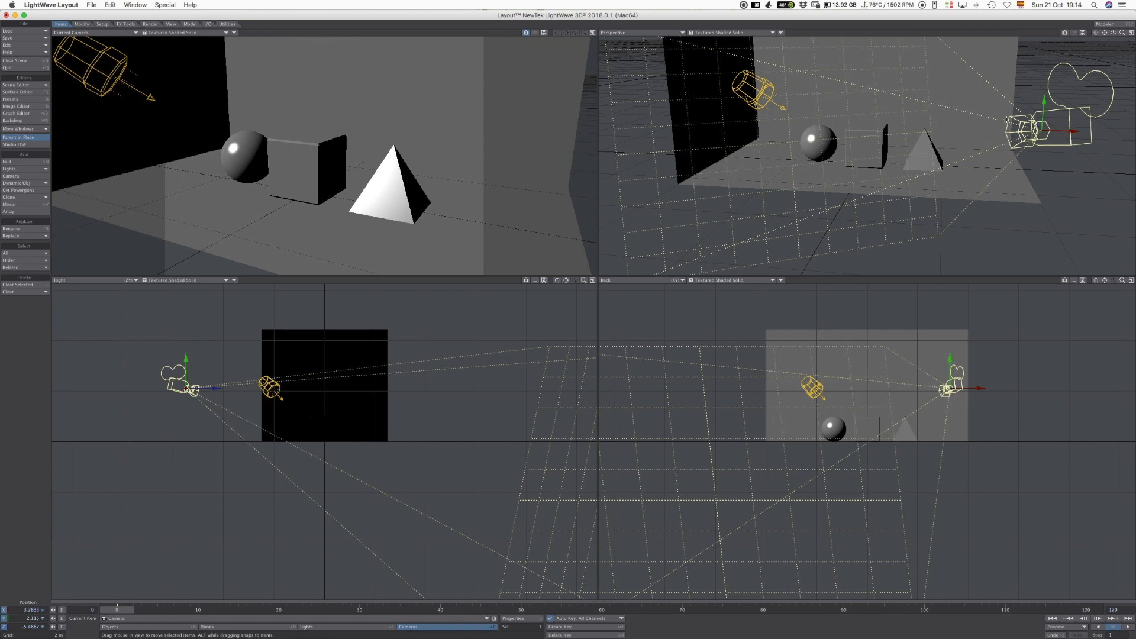
alt+drag(981, 139, 989, 140)
scroll(989, 140, up, 5)
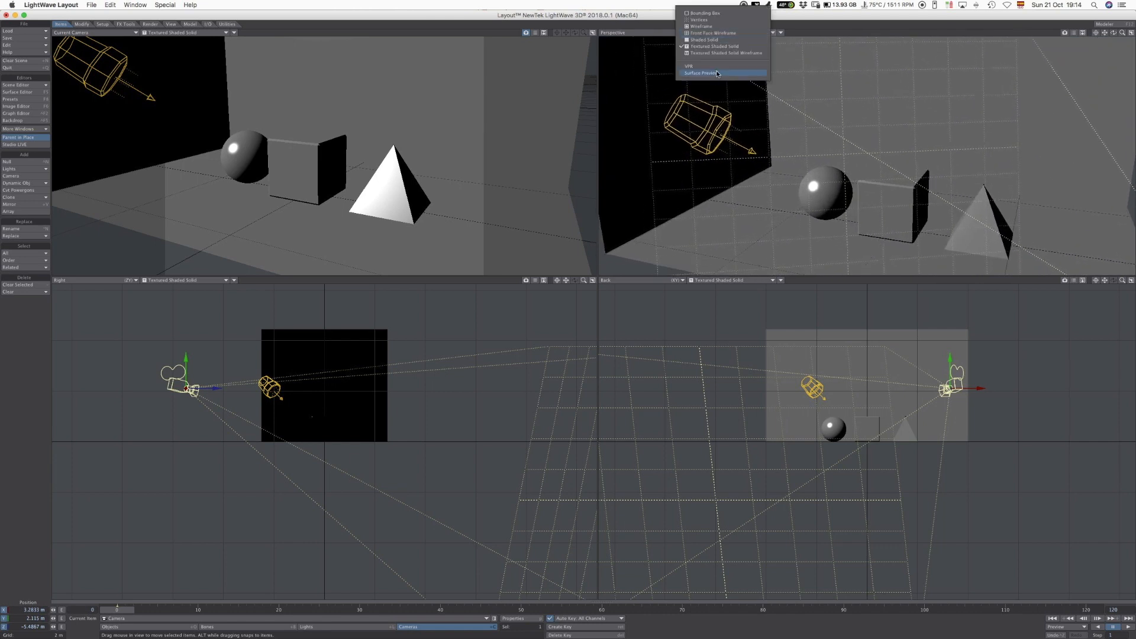
click(704, 67)
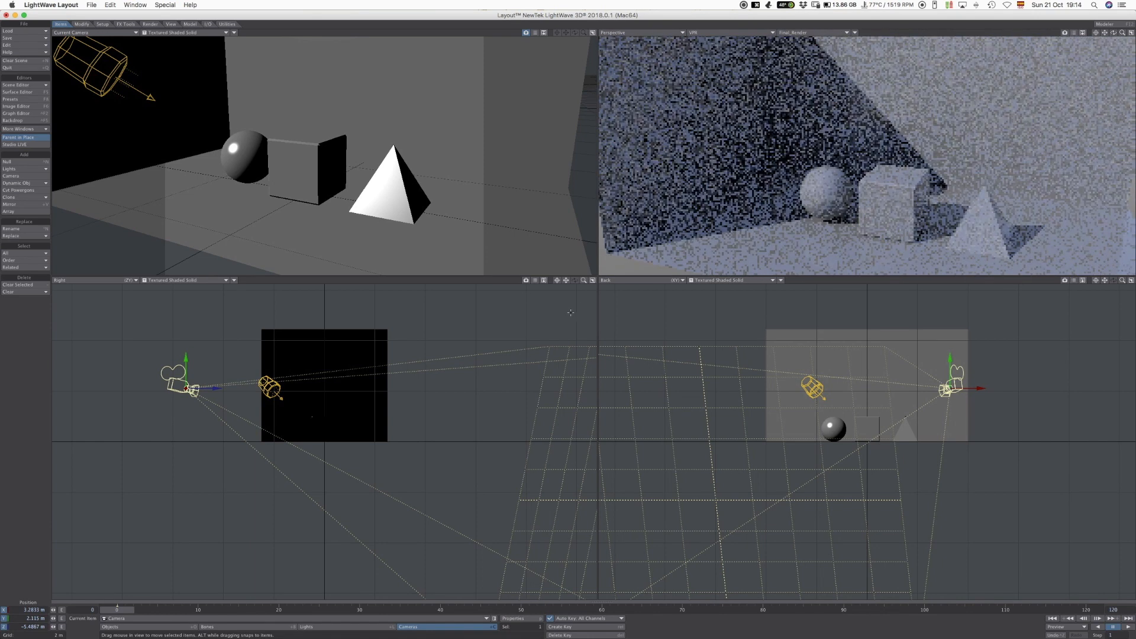
Step: Change the Right viewport to a Top view displayed in Wireframe, enlarged around the shapes
key(1)
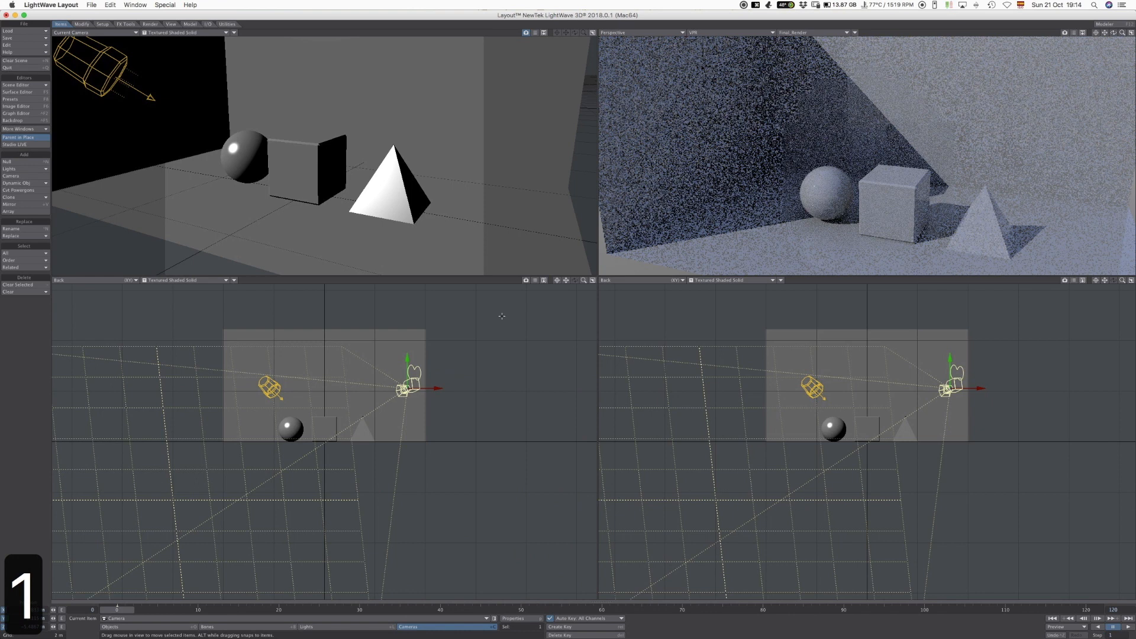
key(2)
click(180, 280)
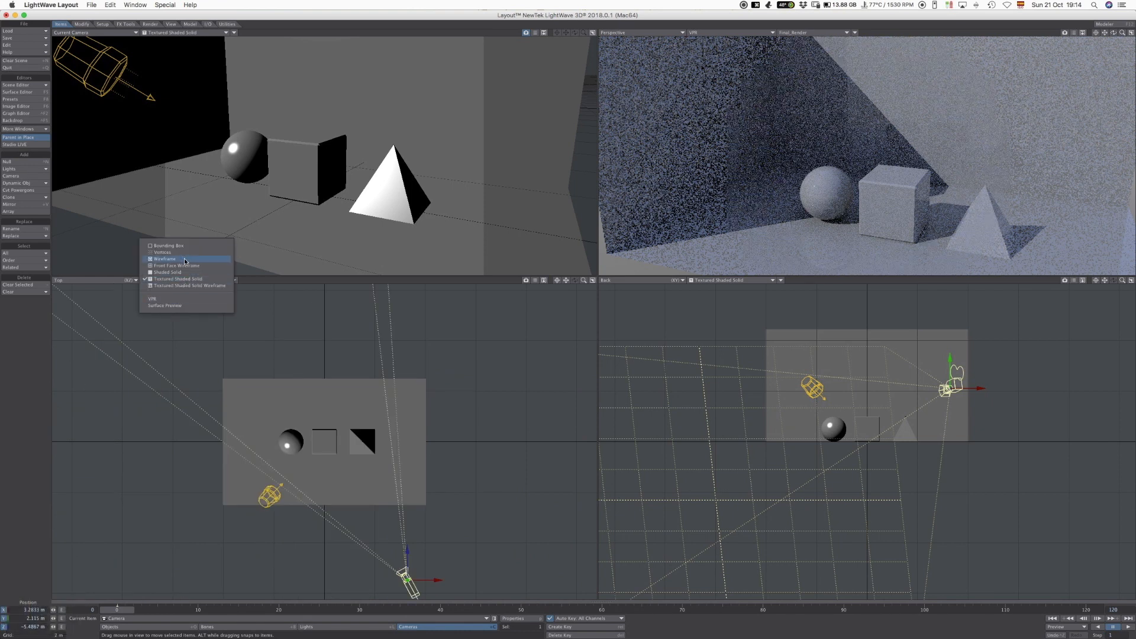
click(165, 259)
key(period)
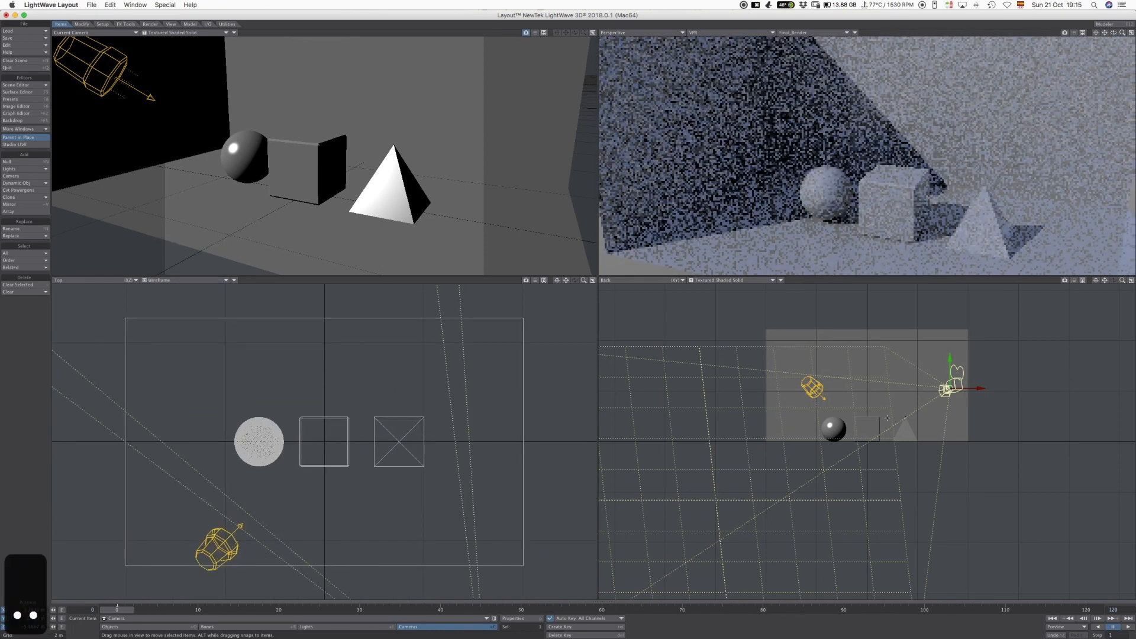
Step: Change the Back viewport to Schematic and arrange the Paredes node above its Esfera, piramide and cubo child nodes
key(7)
key(a)
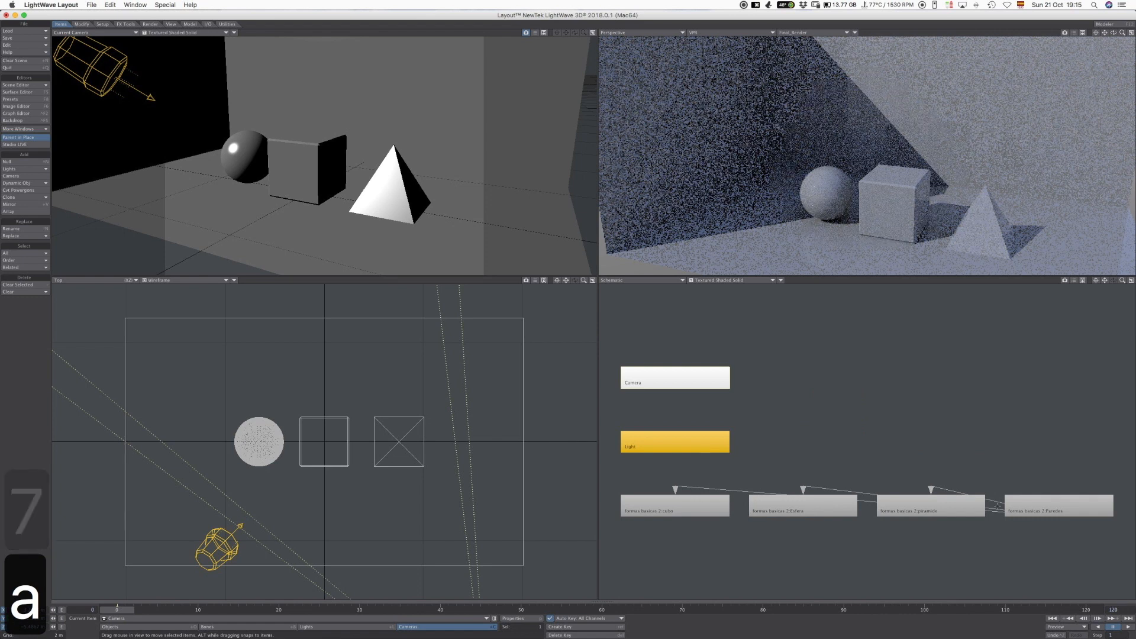
drag(1059, 505, 1026, 360)
drag(899, 360, 985, 437)
drag(771, 359, 881, 404)
drag(643, 360, 1088, 409)
drag(1027, 360, 968, 310)
drag(1029, 359, 1050, 375)
drag(822, 354, 832, 352)
drag(925, 386, 927, 412)
drag(1051, 375, 1047, 399)
Step: Save the scene in the Escenas folder as "formas básicas Rendering"
key(s)
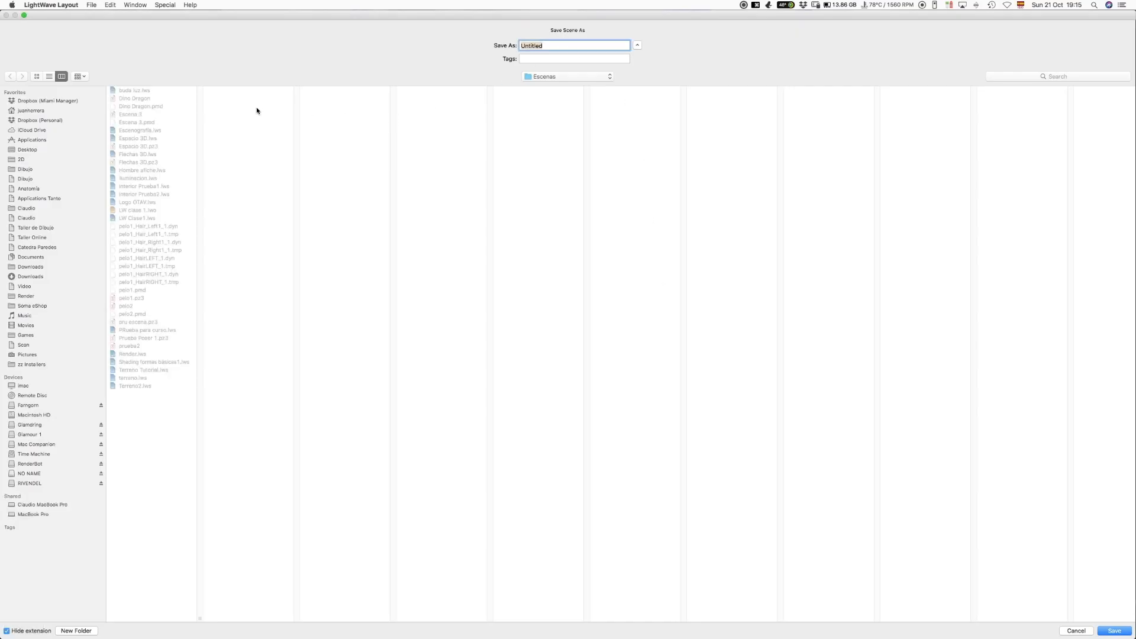
click(550, 77)
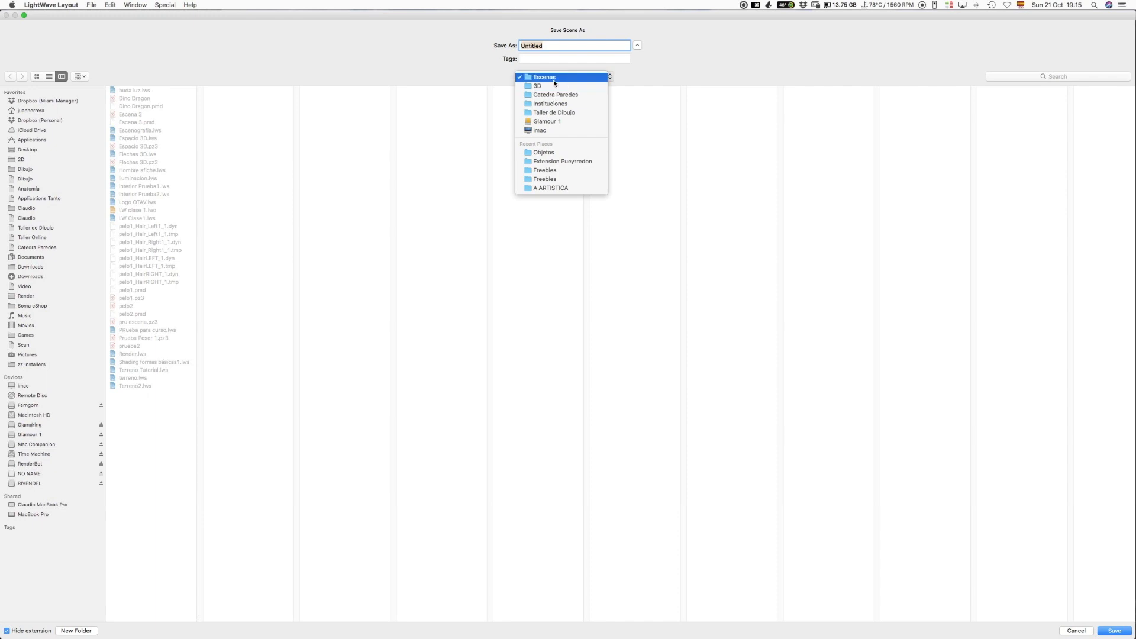
click(205, 140)
text(formas básicas)
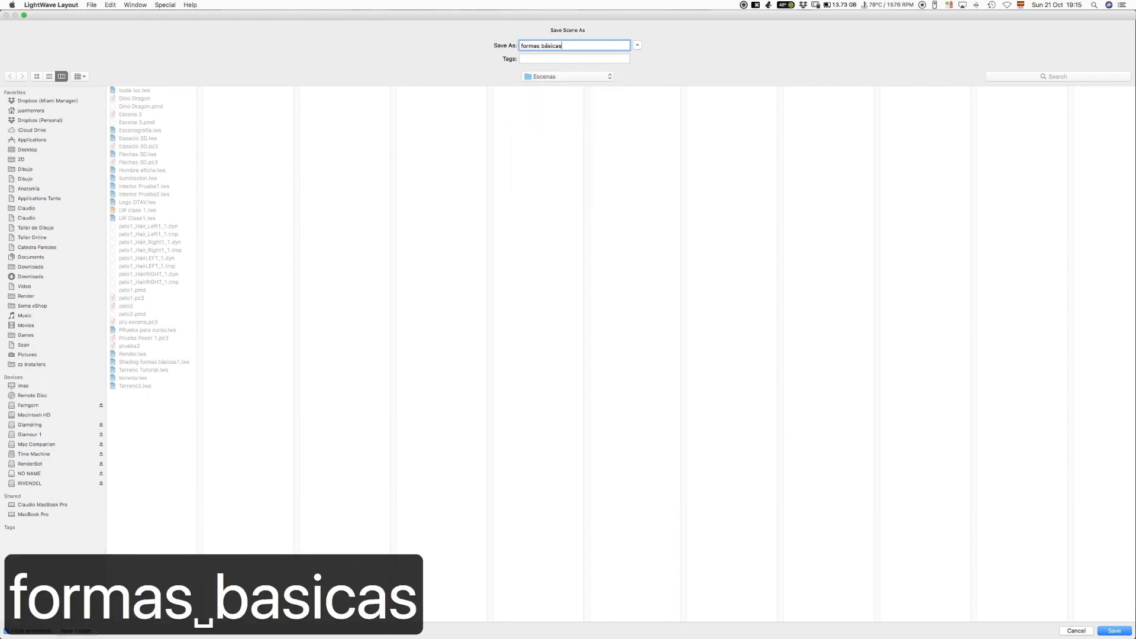
text(Rendering)
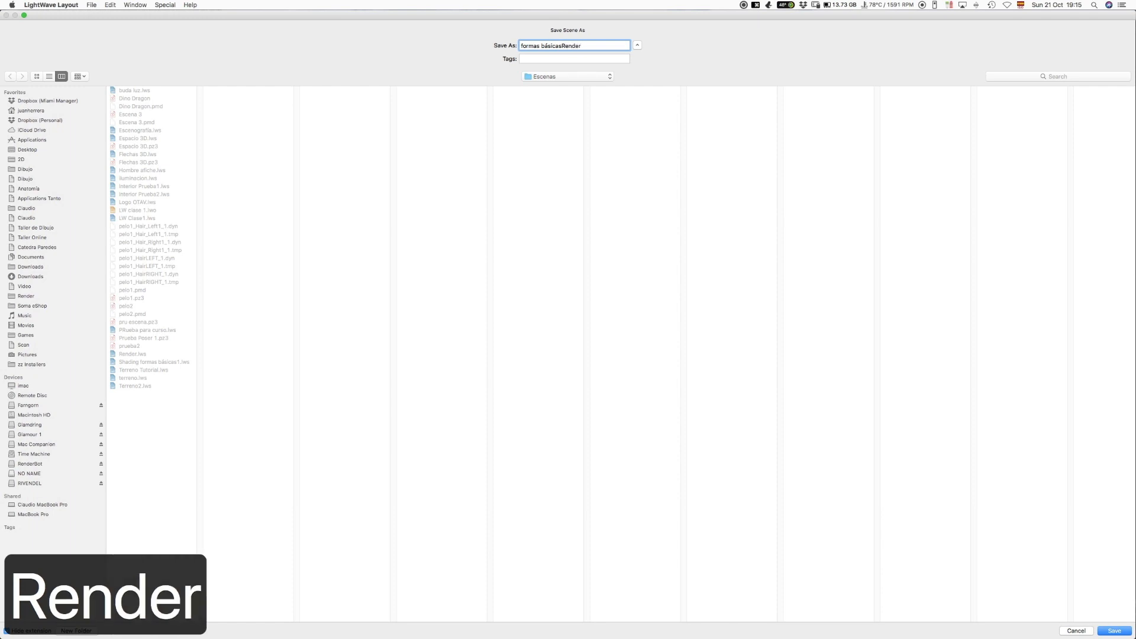
key(Left)
key(Left)
key(Left)
key(Left)
key(Left)
key(Left)
key(Left)
key(Left)
key(Left)
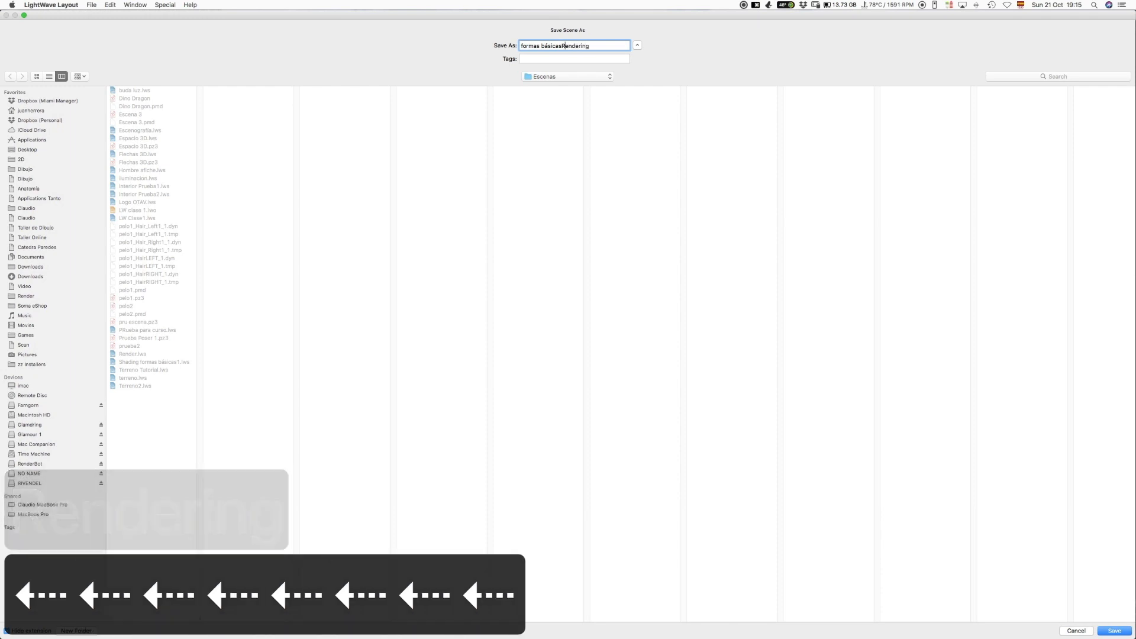
key(Return)
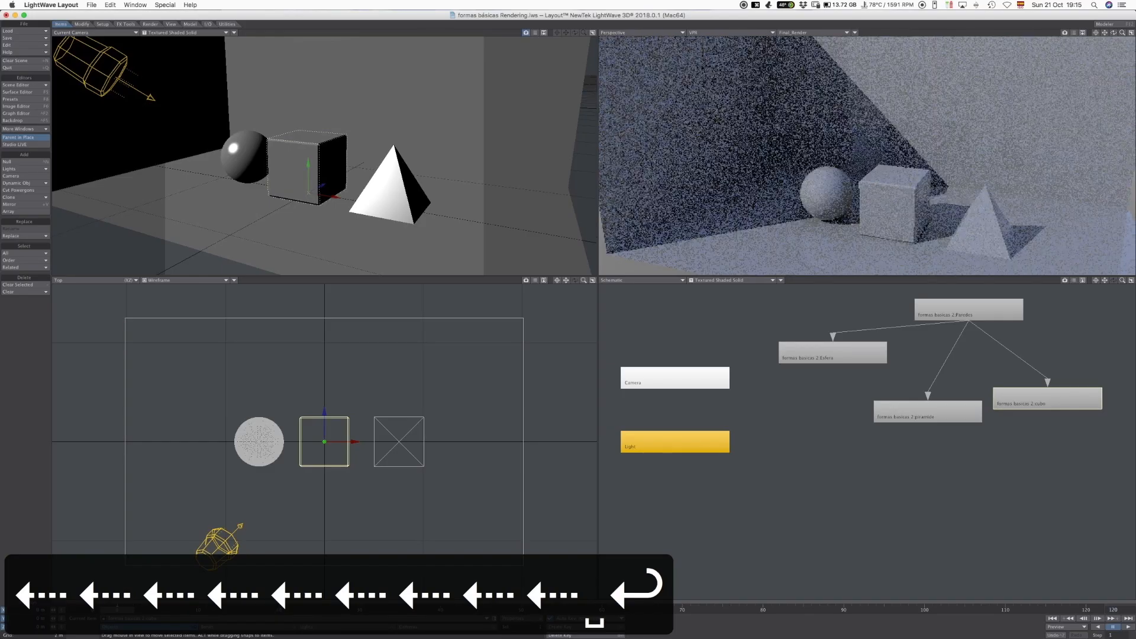
Step: Choose a widescreen resolution preset in the camera's properties and close them
key(shift+c)
key(p)
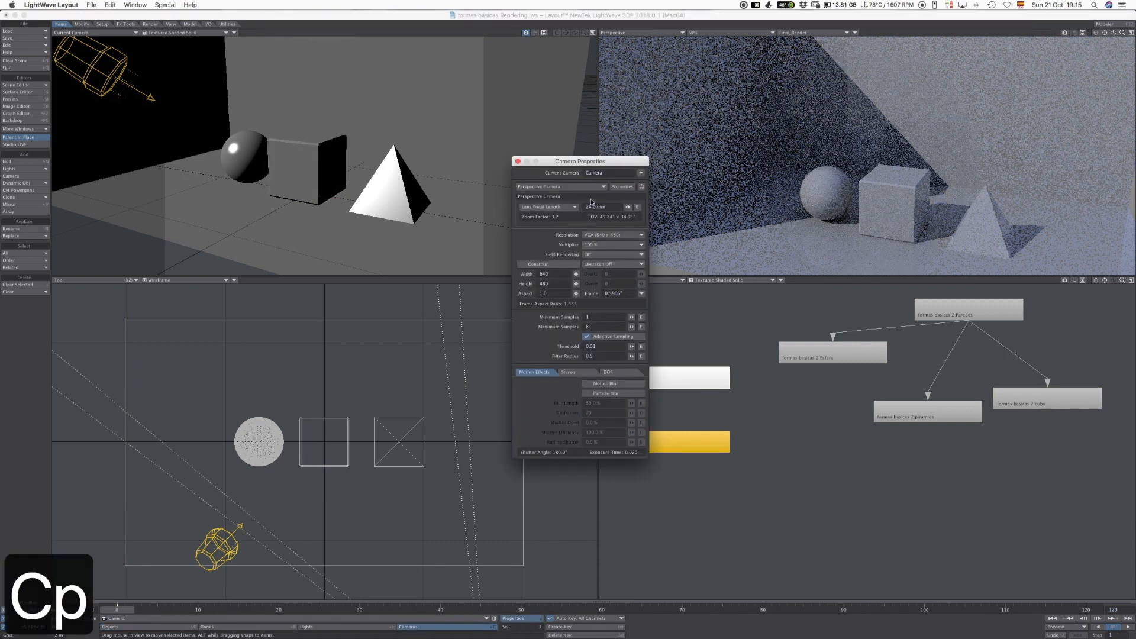
click(597, 235)
click(598, 320)
click(518, 161)
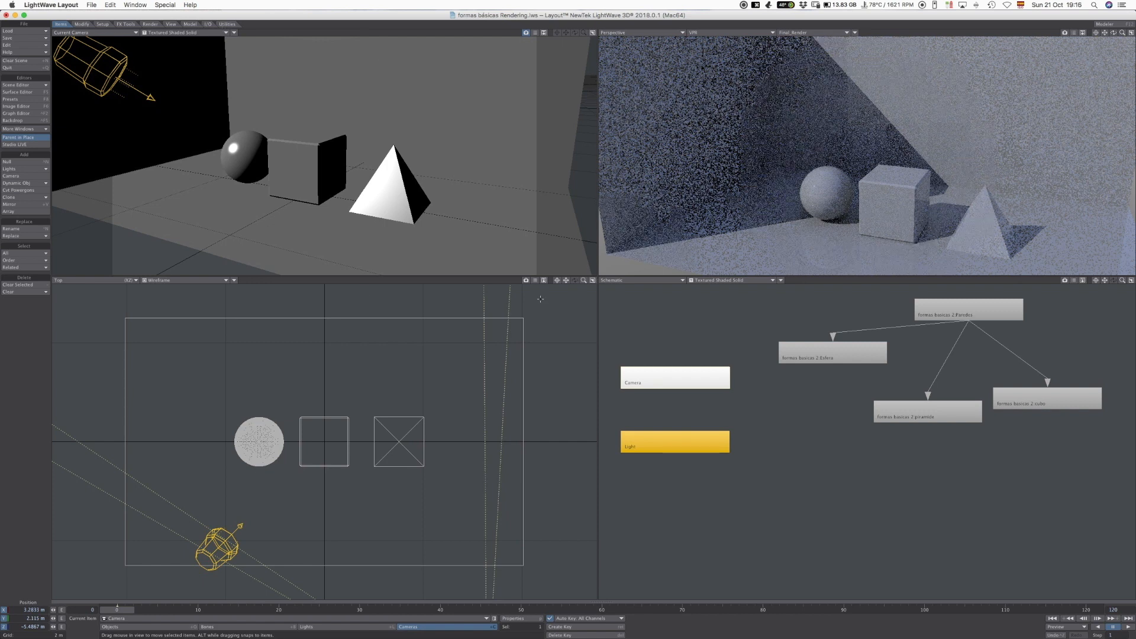
Step: In the Surface Editor, change the material of the wall surfaces P1, P2 and P3 together to Standard
key(F5)
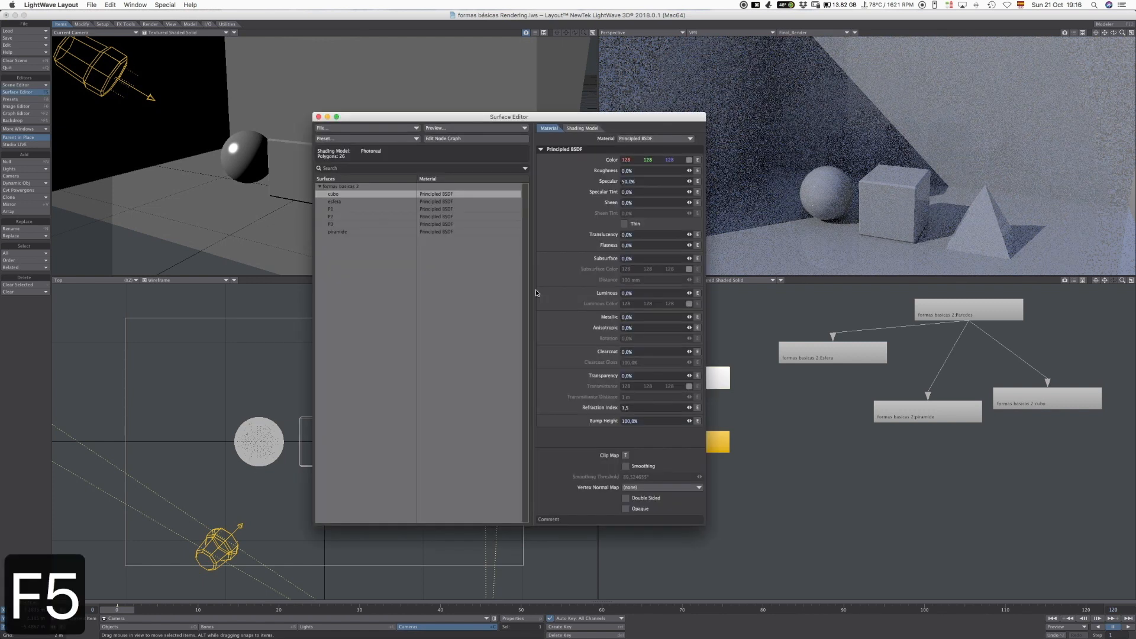
drag(475, 121, 559, 143)
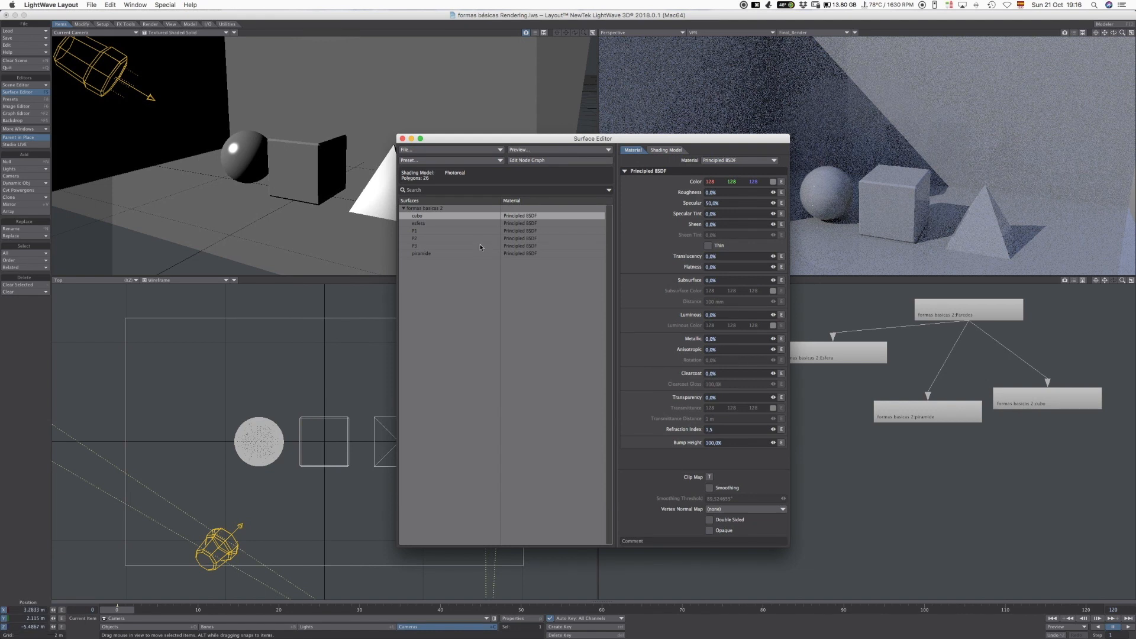
click(425, 232)
shift+click(427, 246)
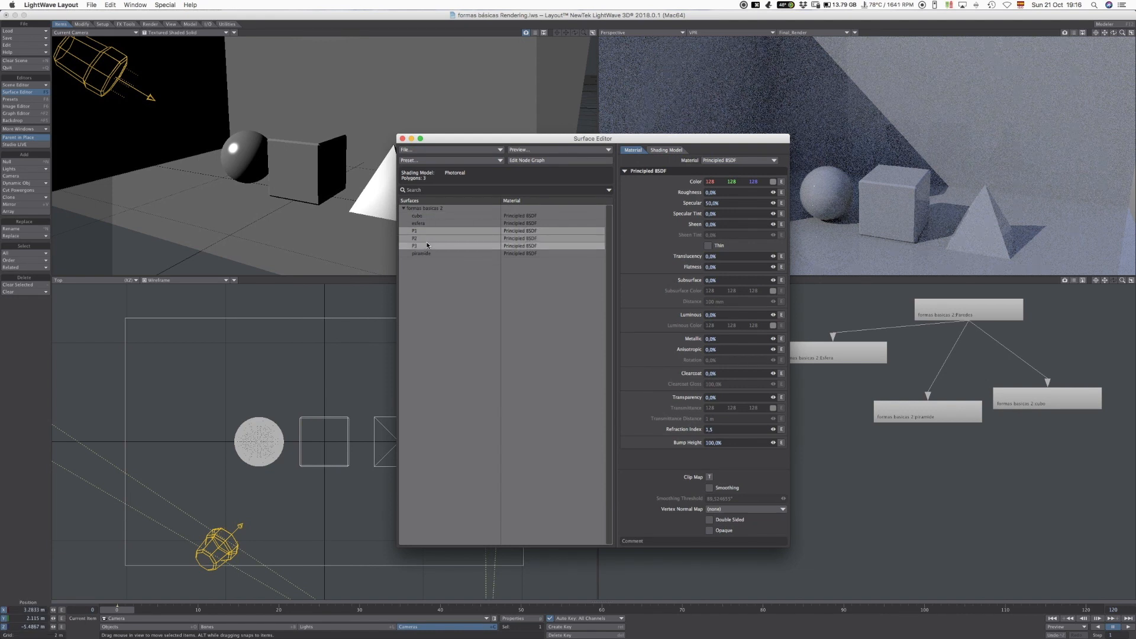
drag(708, 138, 513, 144)
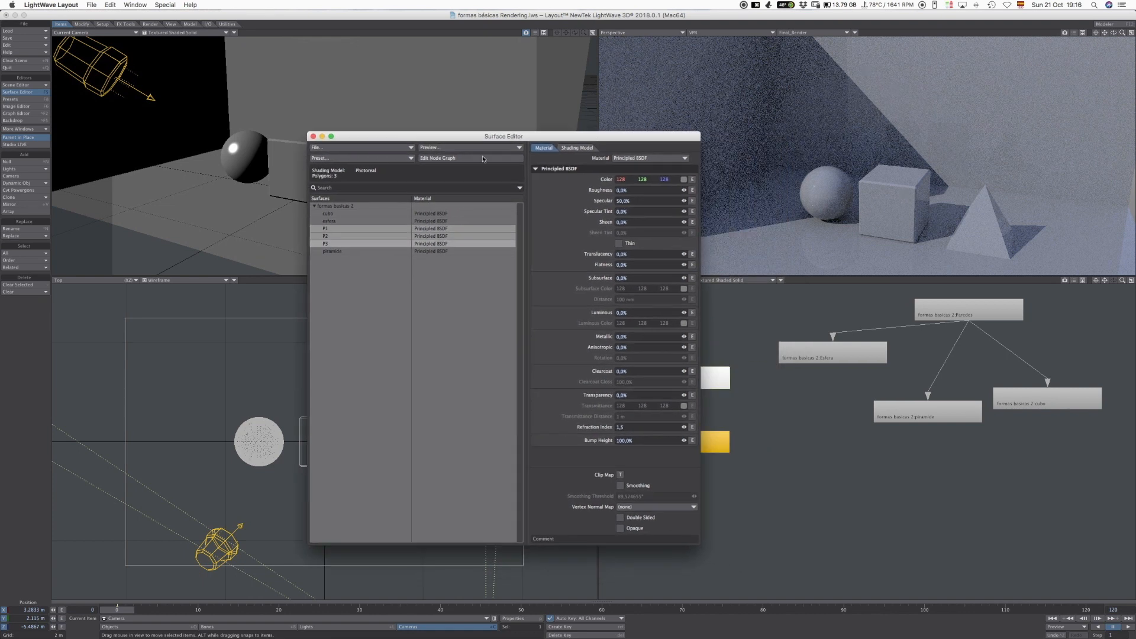
click(649, 159)
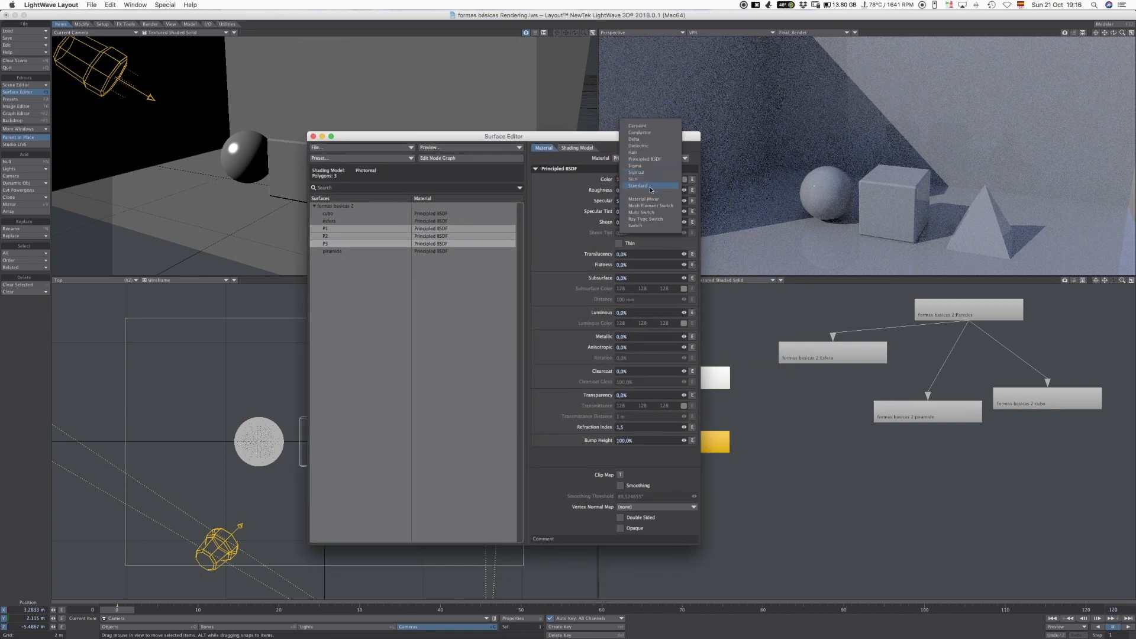
click(649, 189)
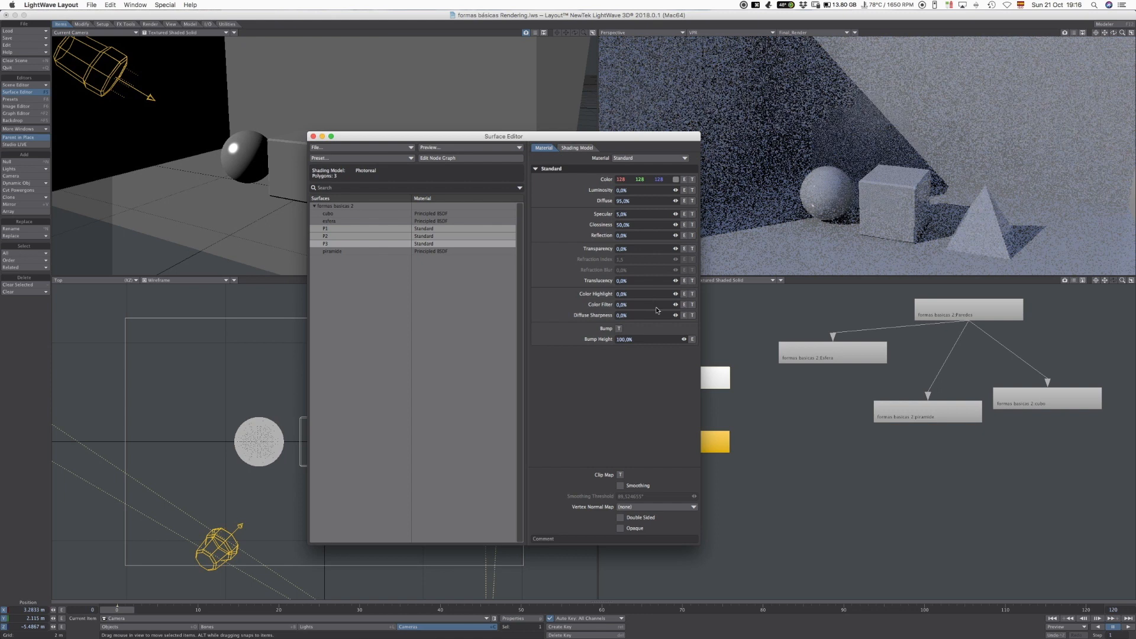
Step: Add a bump texture to the wall surfaces and set its layer type to Procedural Texture with Turbulence
click(619, 329)
drag(614, 215, 590, 226)
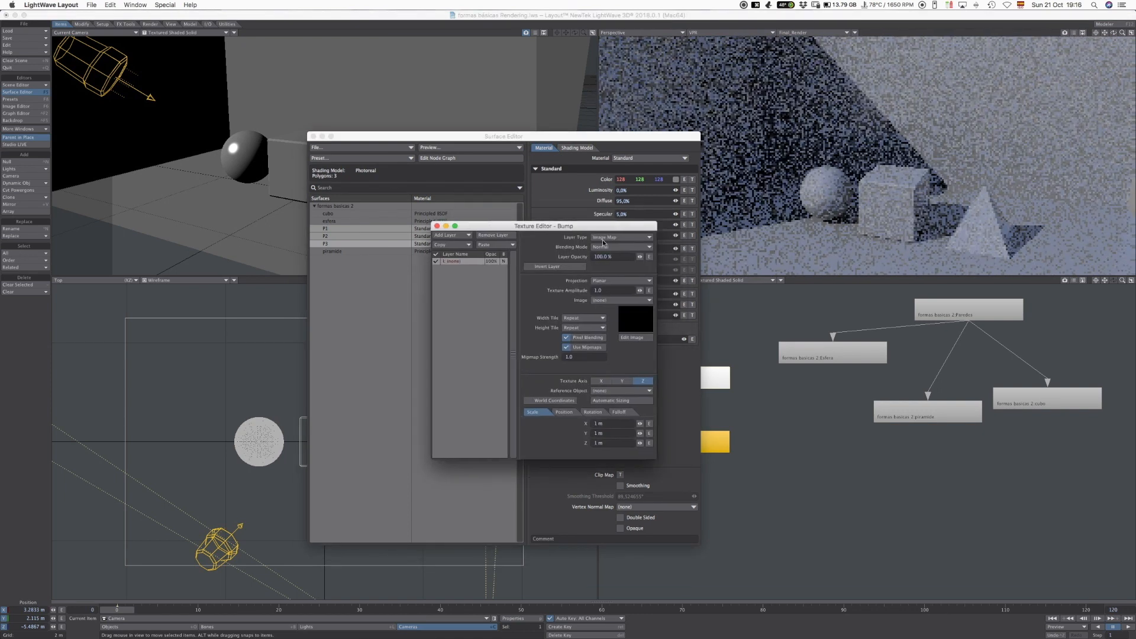
click(621, 237)
click(615, 247)
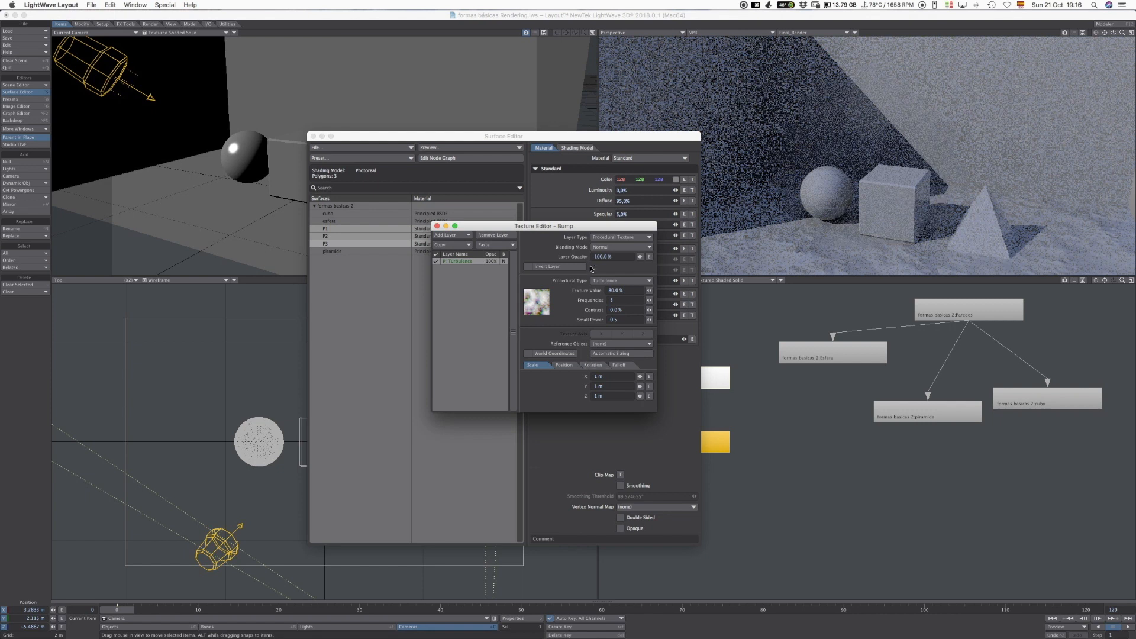
Step: Set the Turbulence bump's Frequencies to 5 and Contrast to 25%, clear the view of the render preview and close the Texture Editor
click(620, 301)
text(5)
key(Tab)
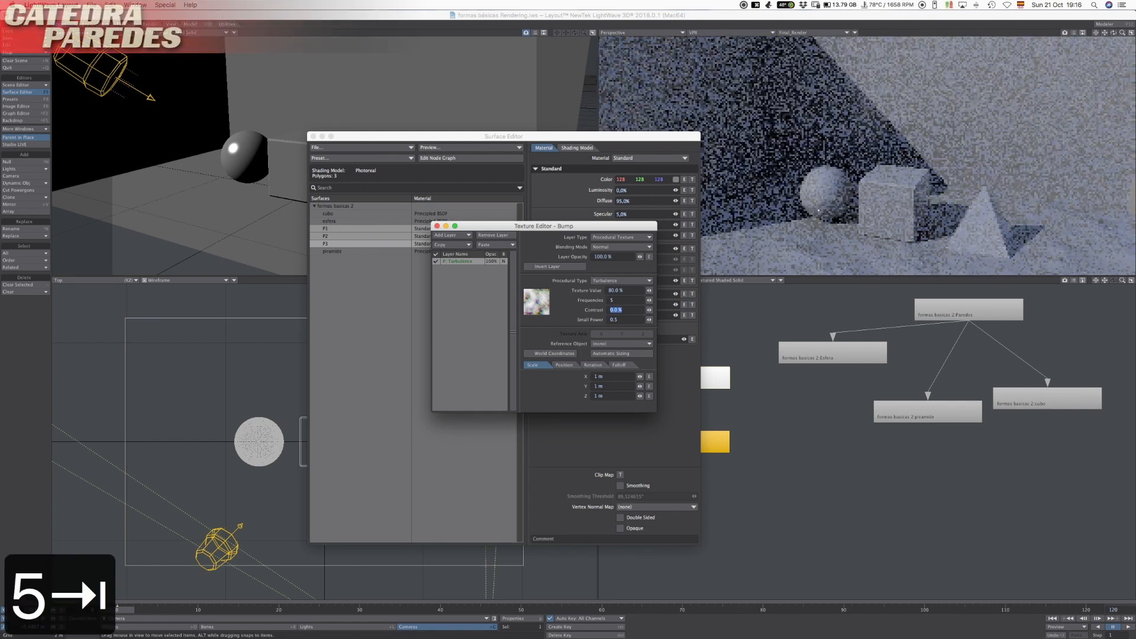
drag(568, 136, 398, 131)
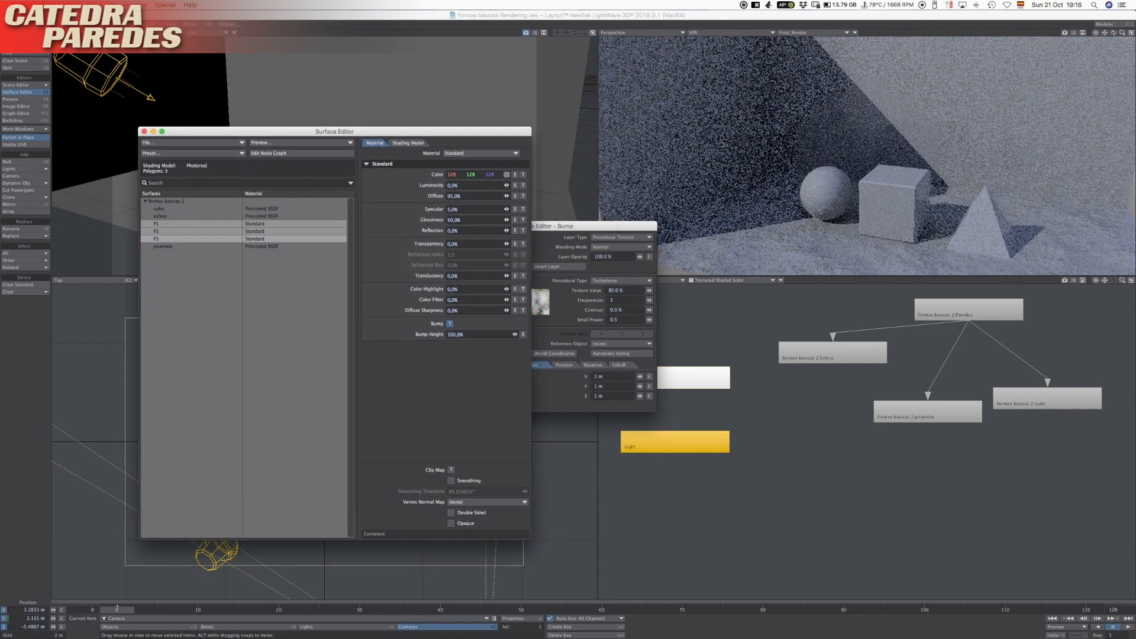
drag(591, 226, 454, 267)
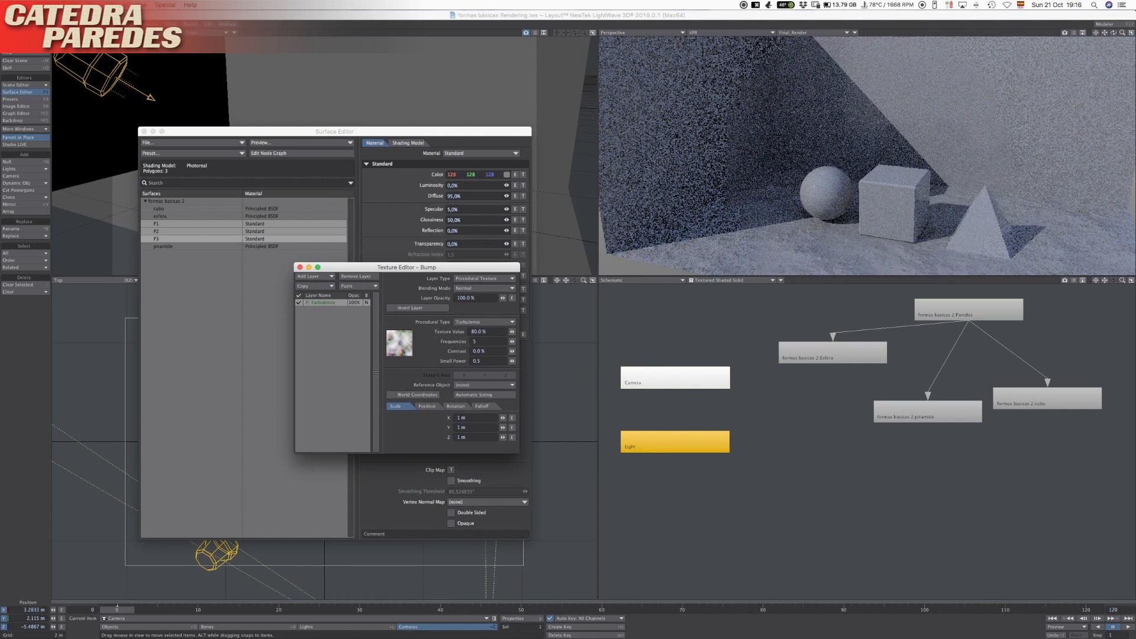
text(25)
key(Tab)
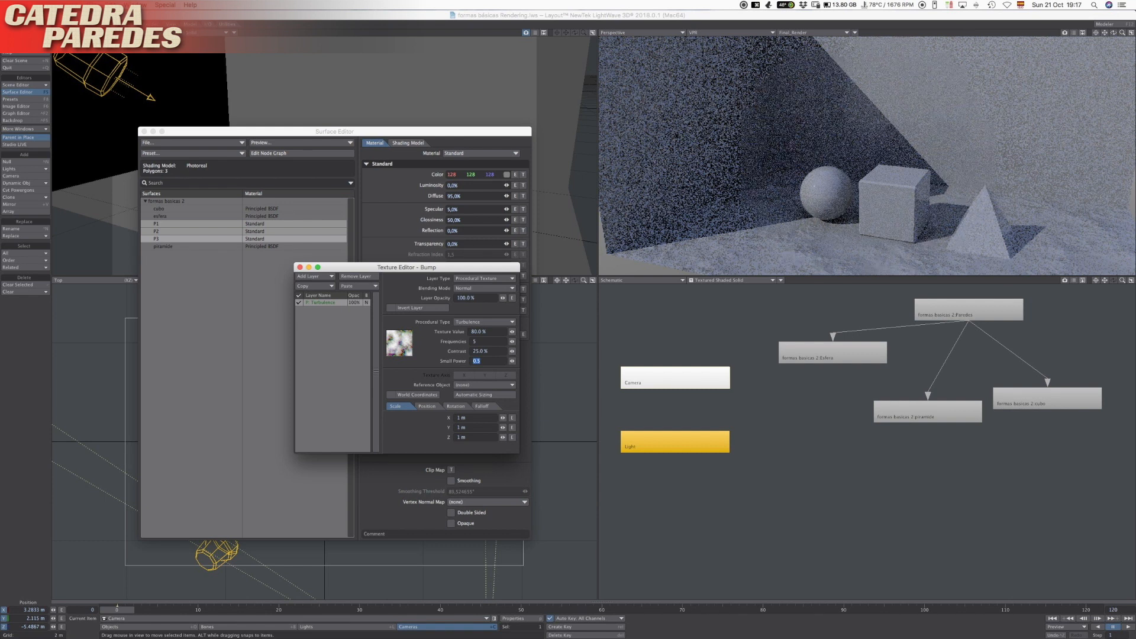
key(Escape)
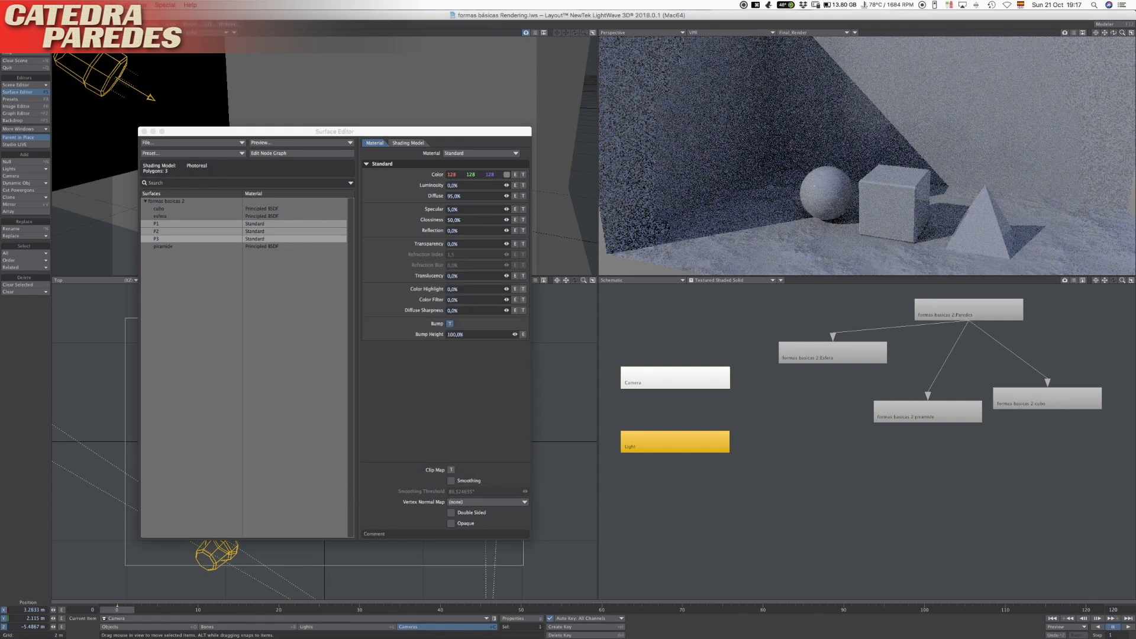
Step: Set the Diffuse of the wall surfaces P1, P2 and P3 to 100%
drag(334, 132, 346, 162)
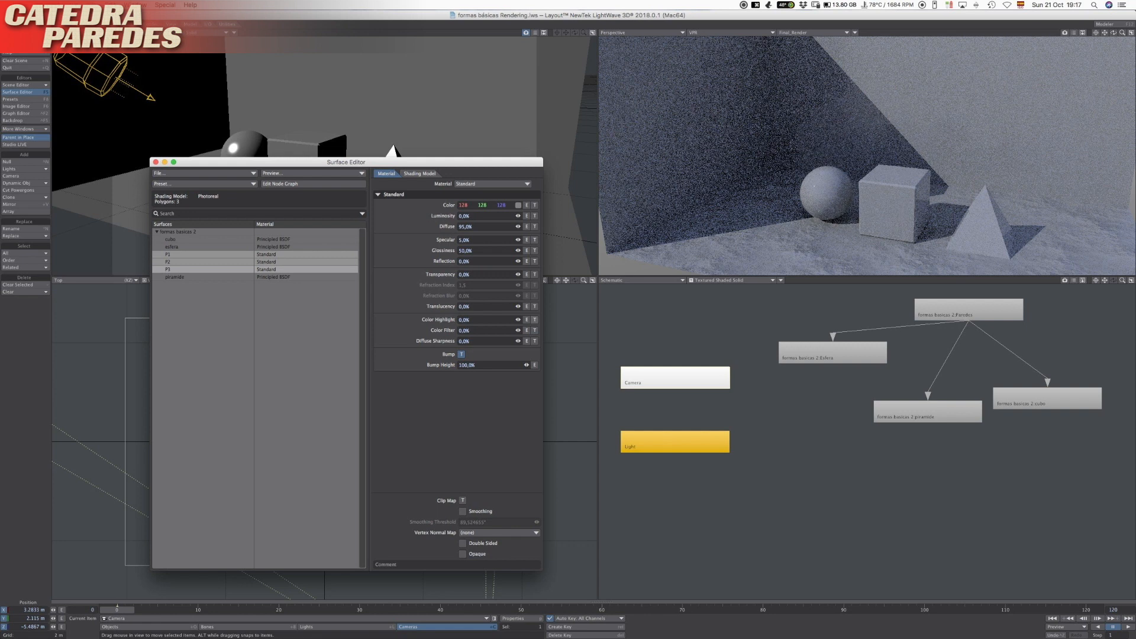
text(100)
key(Tab)
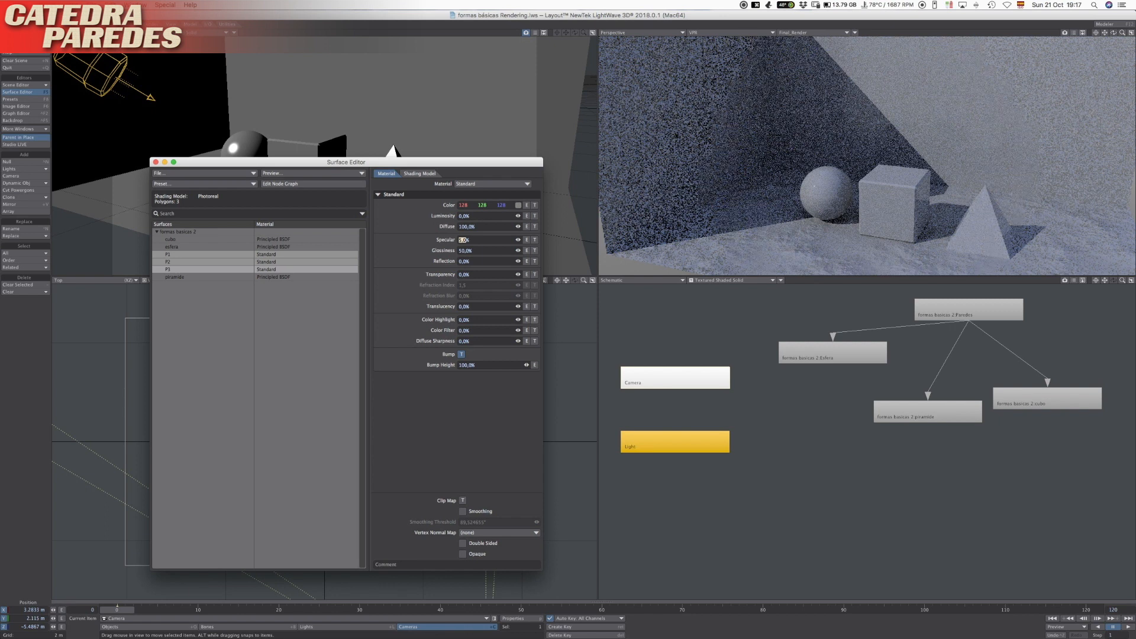
Step: Colour the wall surface P1 red (255, 63, 63)
click(168, 255)
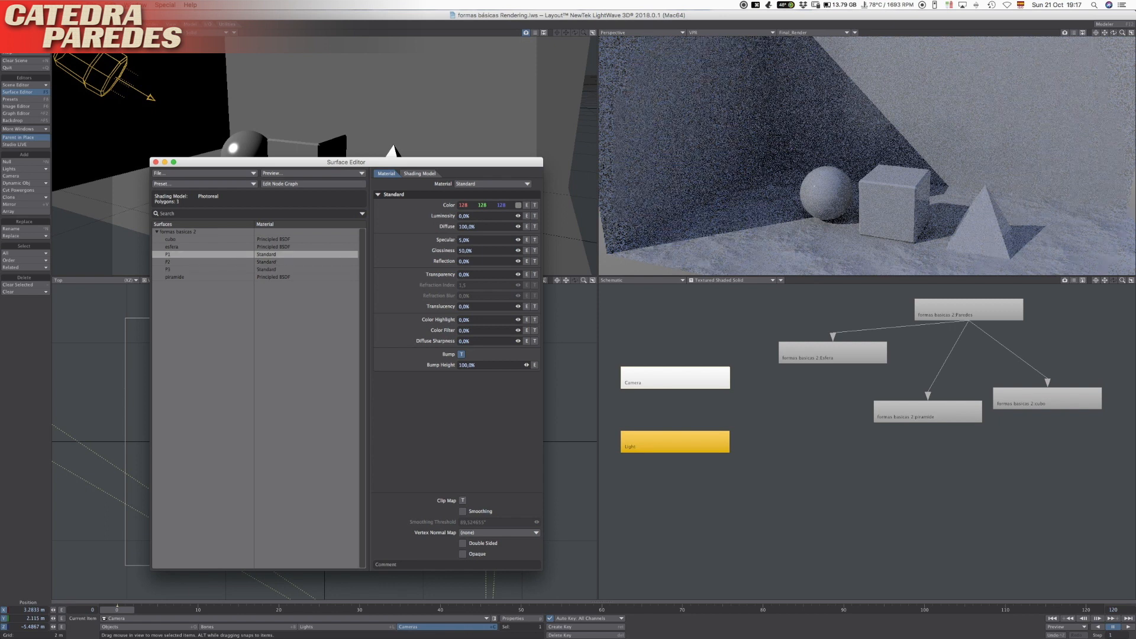
click(518, 204)
click(662, 272)
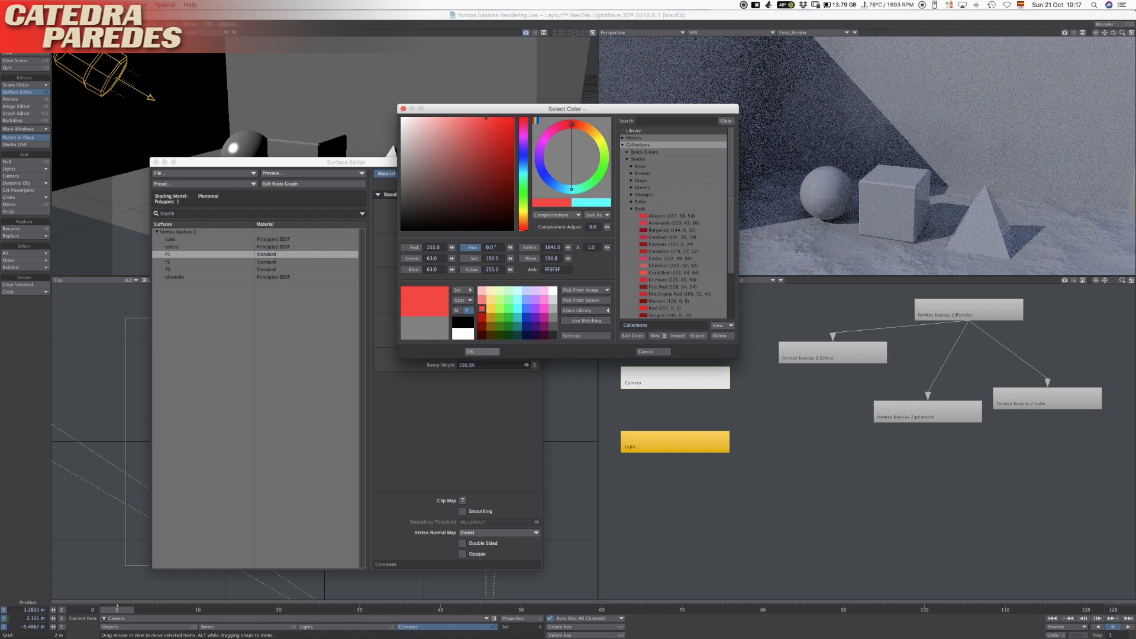
key(Return)
Step: Colour the wall surface P2 yellow-orange from the colour swatches
click(168, 262)
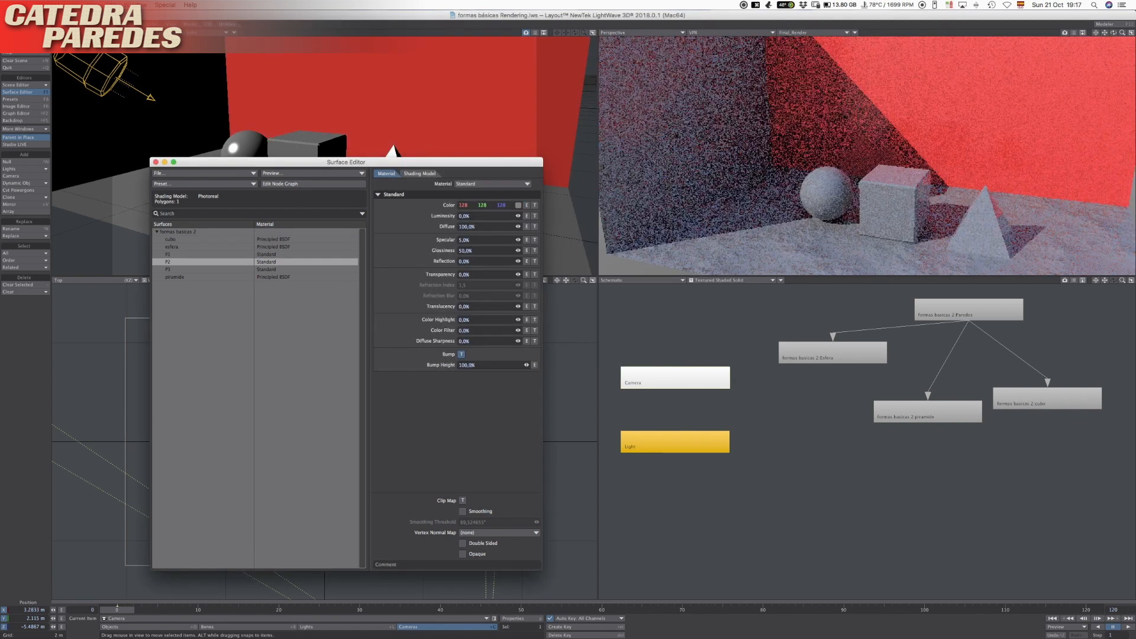
click(518, 204)
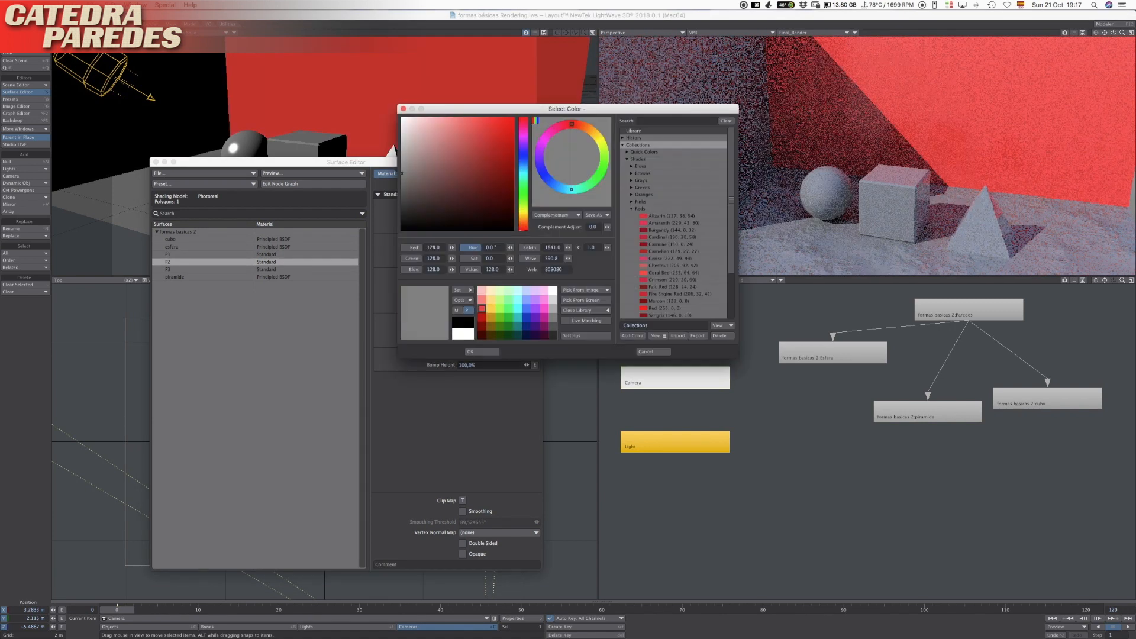
click(491, 309)
key(Return)
Step: Colour the floor surface P3 blue (62, 111, 255)
click(168, 269)
click(519, 205)
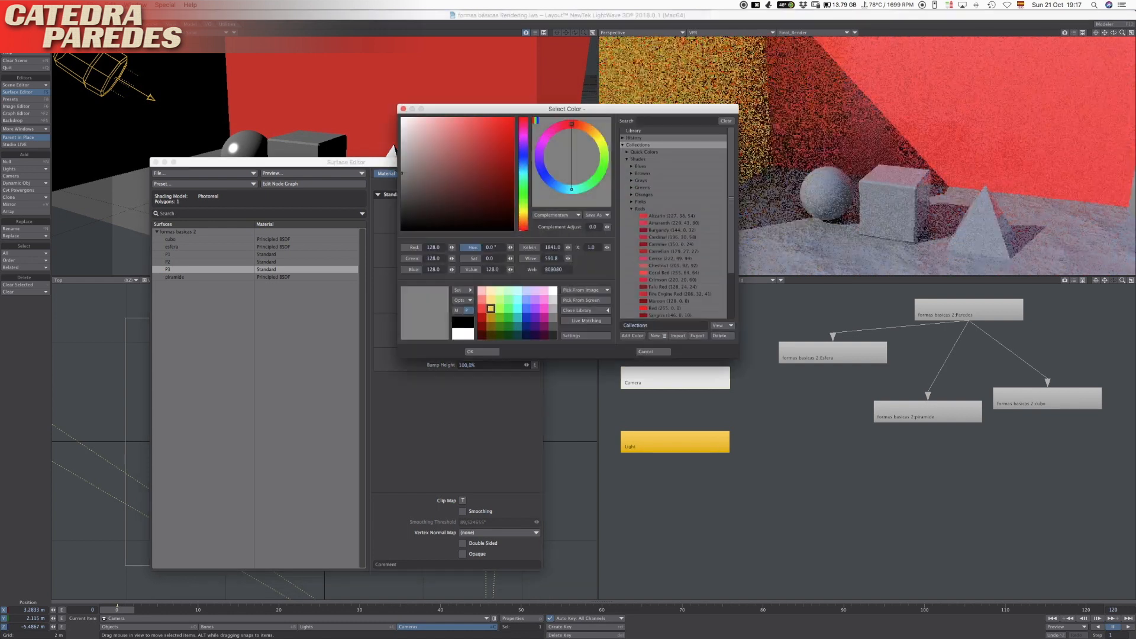
click(508, 309)
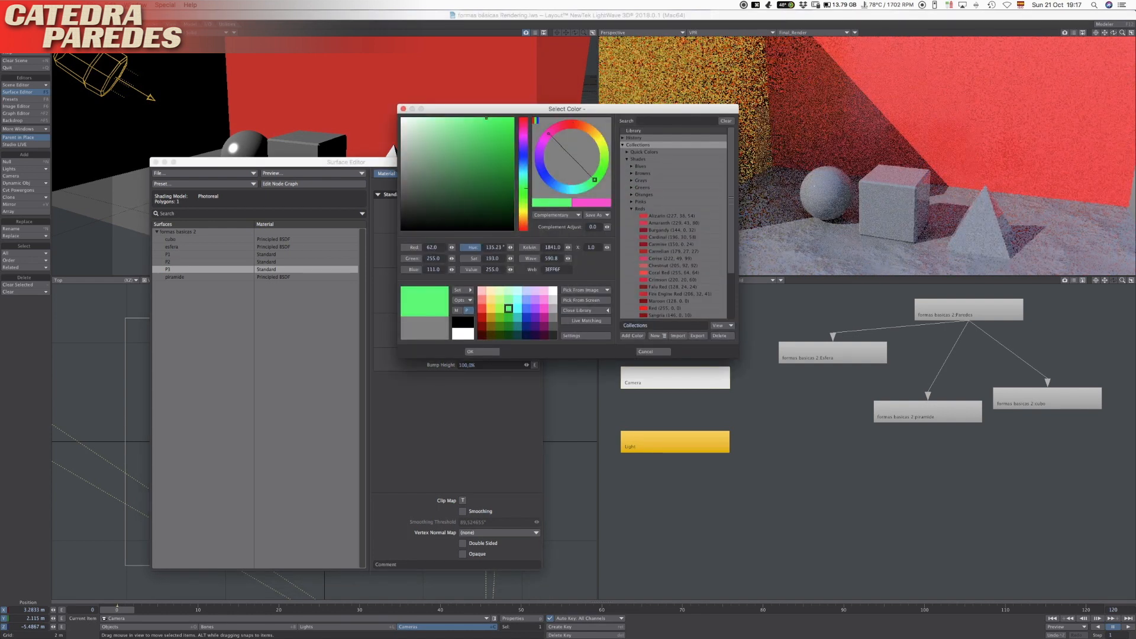
click(526, 308)
click(482, 351)
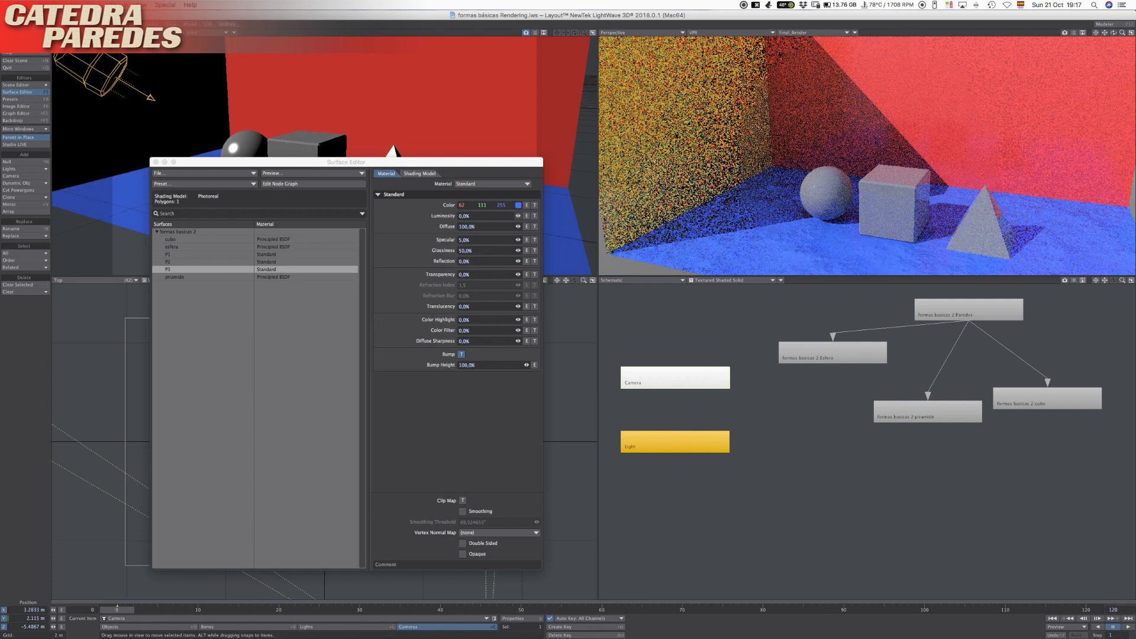
Step: Change the material of the cubo, esfera and piramide surfaces together to Standard
click(170, 240)
click(491, 184)
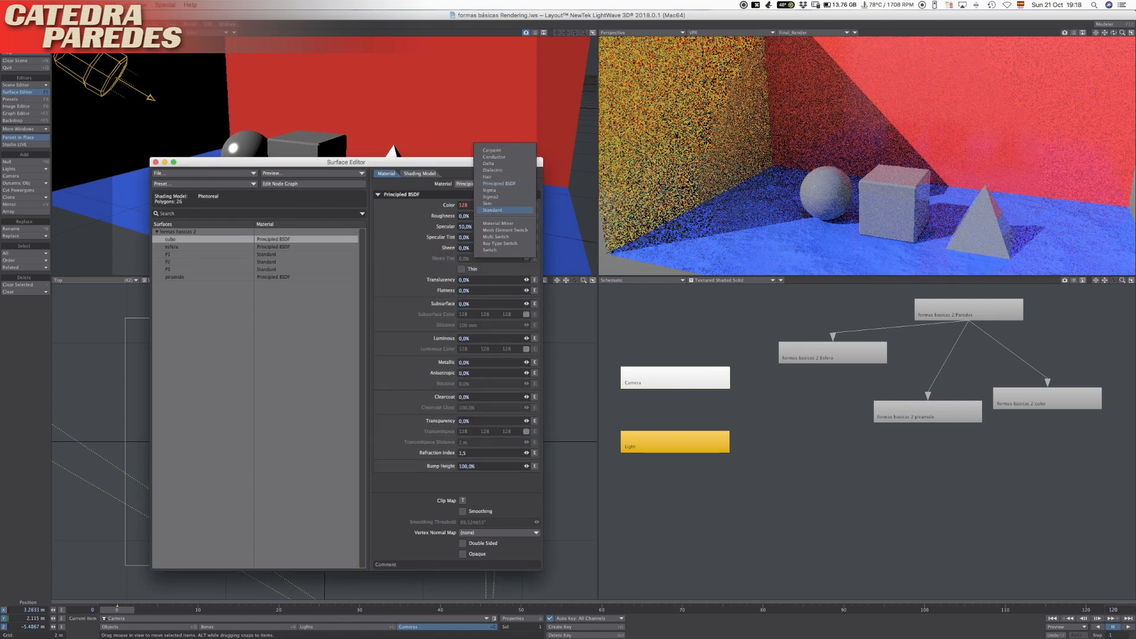
key(Escape)
shift+click(172, 247)
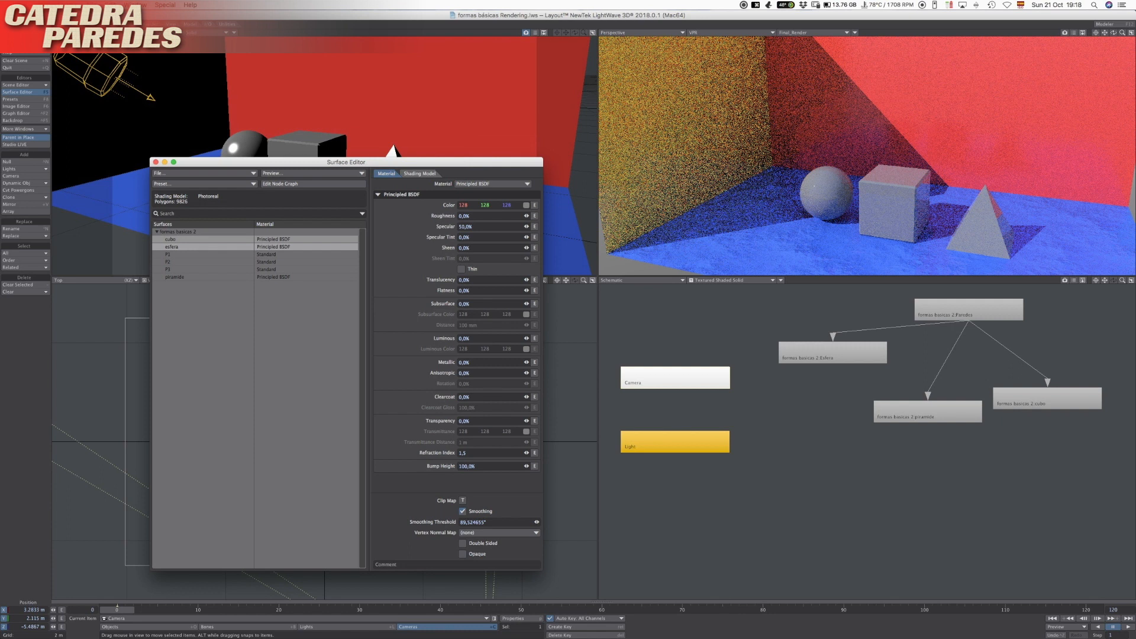
shift+click(175, 277)
click(491, 184)
click(479, 209)
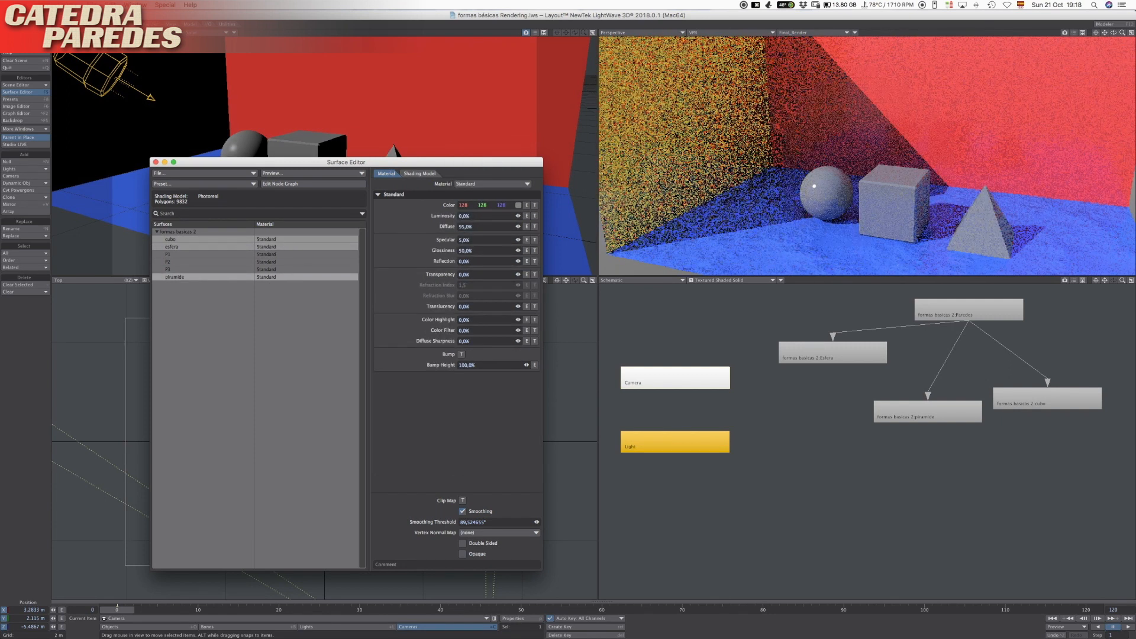
click(491, 183)
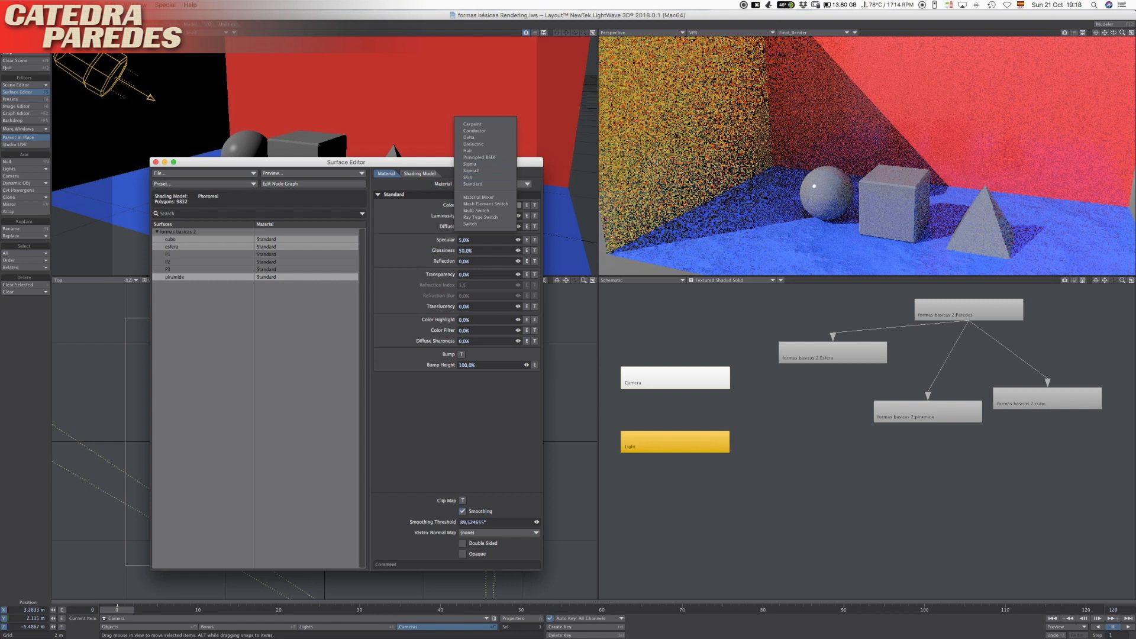
key(Escape)
drag(402, 162, 453, 196)
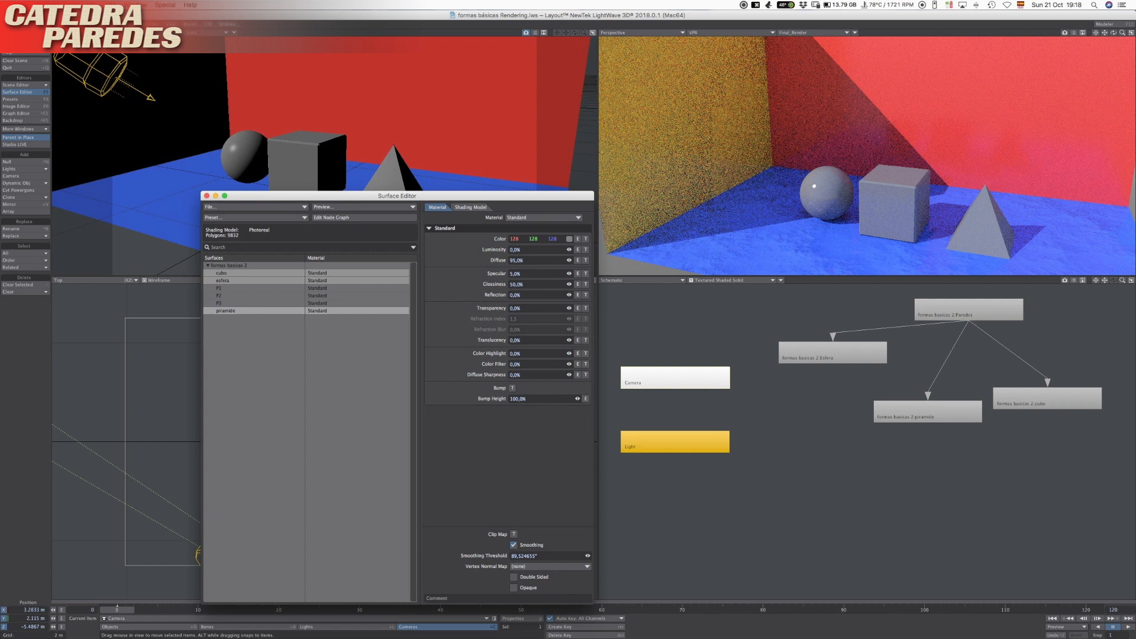
Step: Set the cubo surface's Specular to 25.5% and Glossiness to 18.3%
click(222, 273)
drag(355, 196, 431, 186)
drag(645, 264, 607, 275)
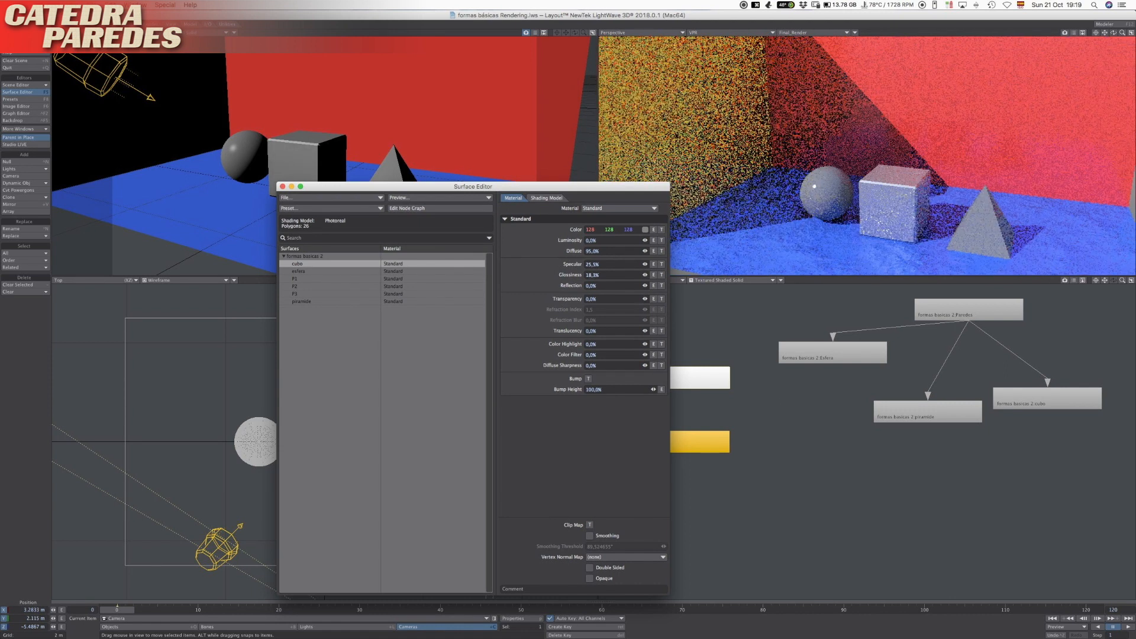
Step: Set the cubo surface's Transparency to 70%
drag(645, 299, 665, 299)
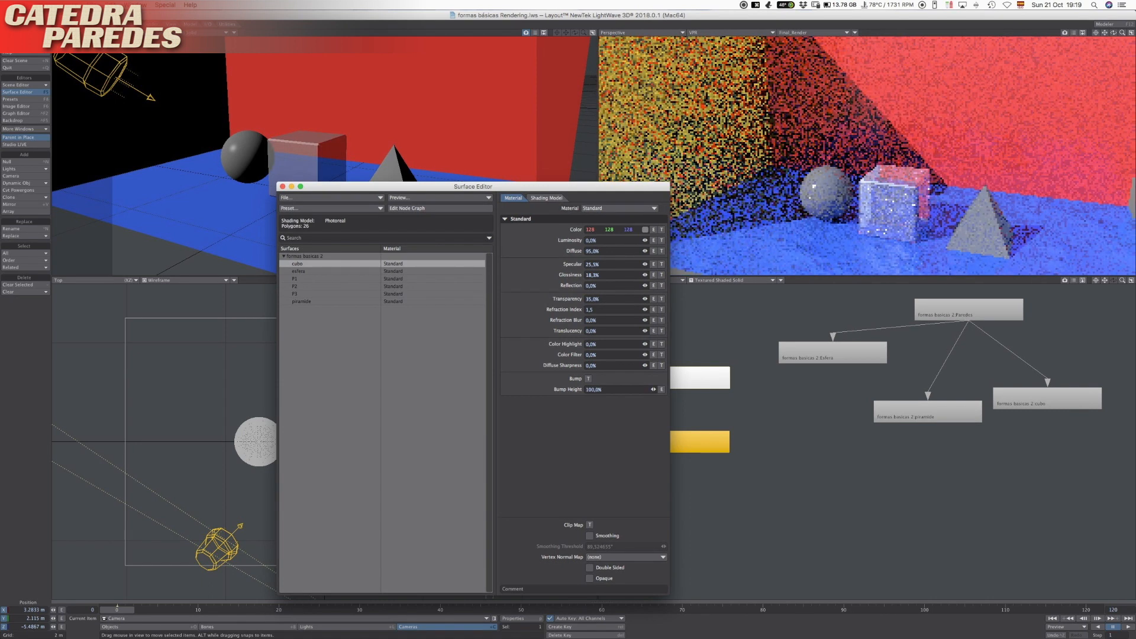
click(603, 298)
text(70)
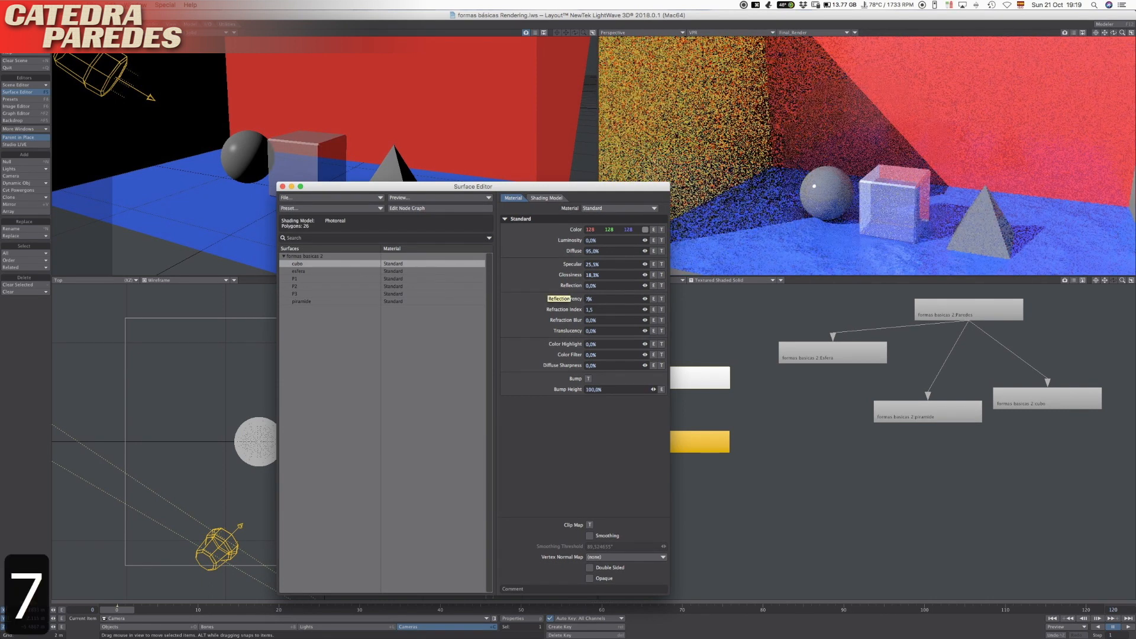
key(Tab)
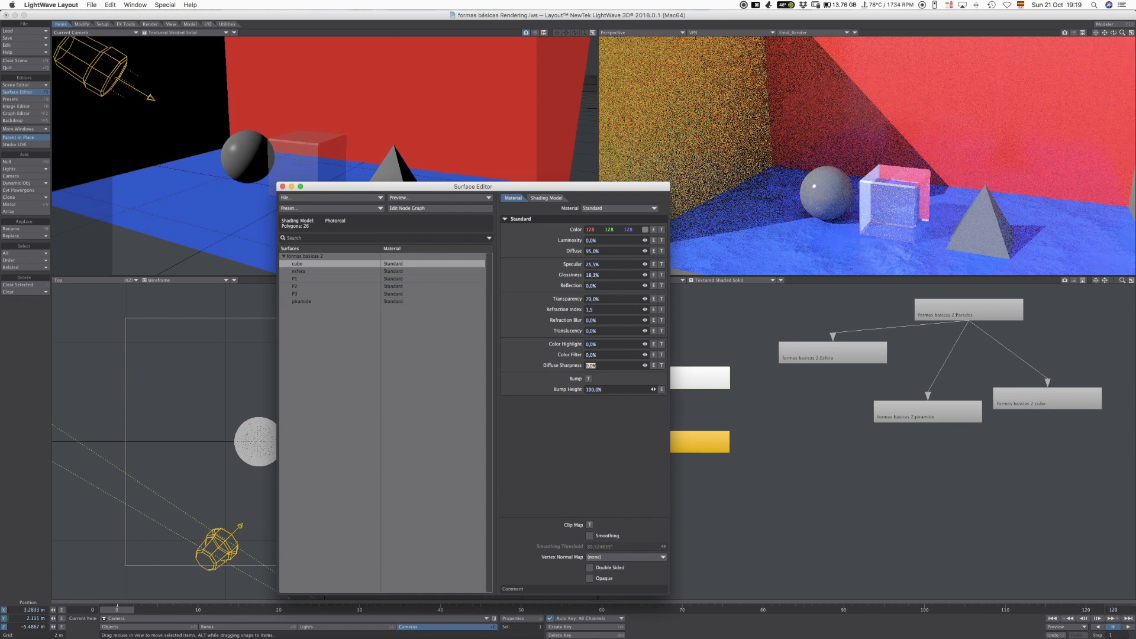
Step: Colour the transparent cubo surface green (62, 255, 111)
click(645, 229)
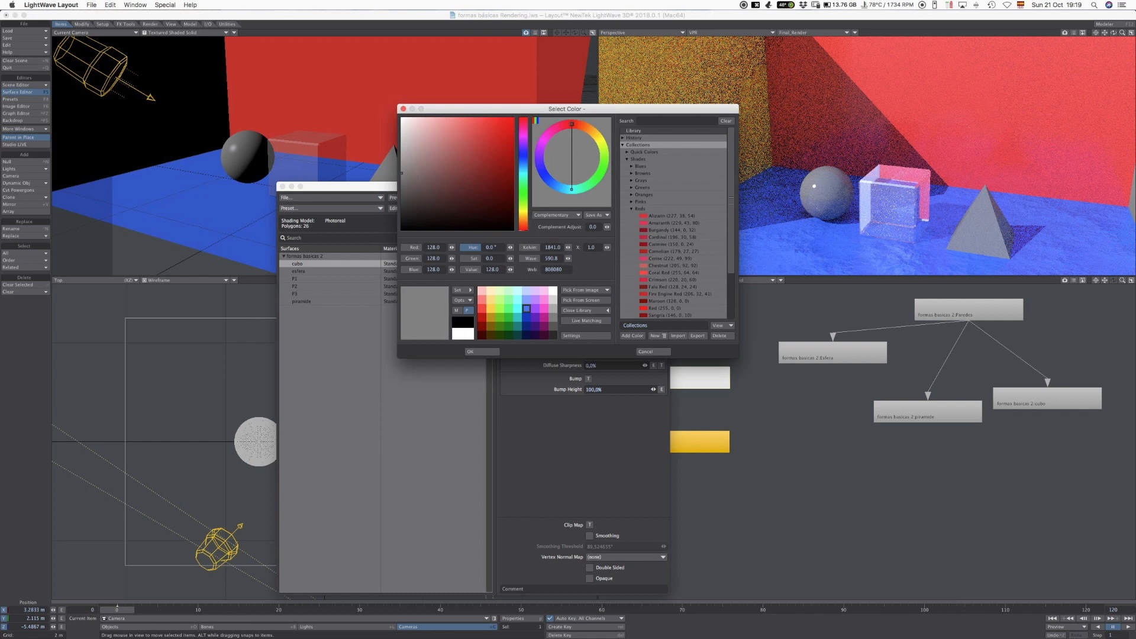
click(508, 309)
key(Return)
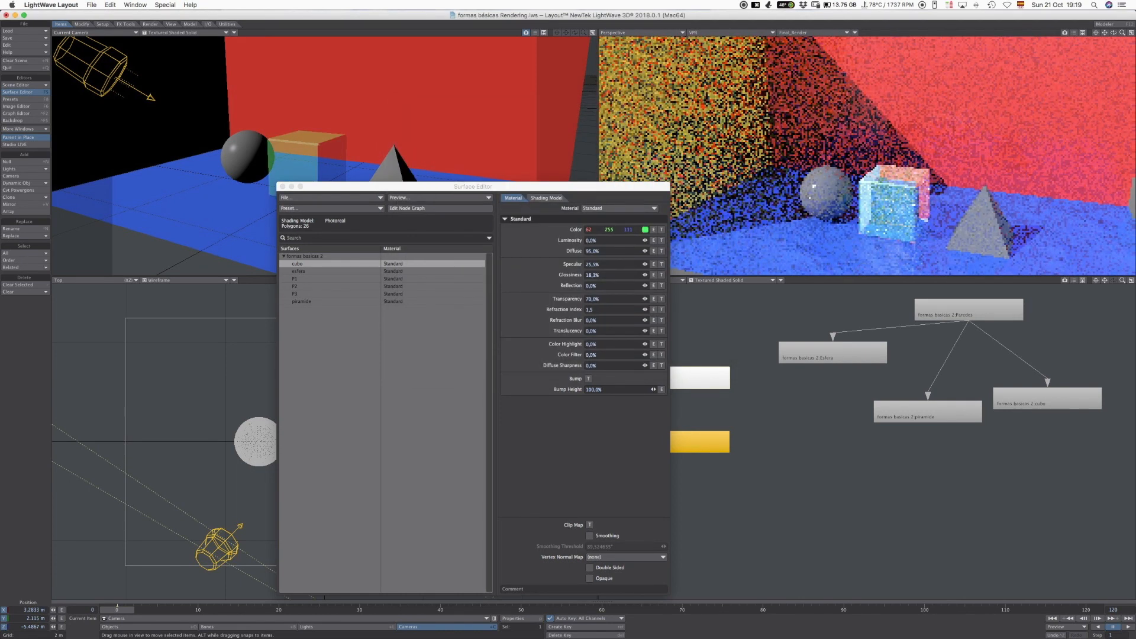
Step: Try a Transparency of 22% on the green cube and set it back to 70%
click(597, 298)
text(22)
key(Tab)
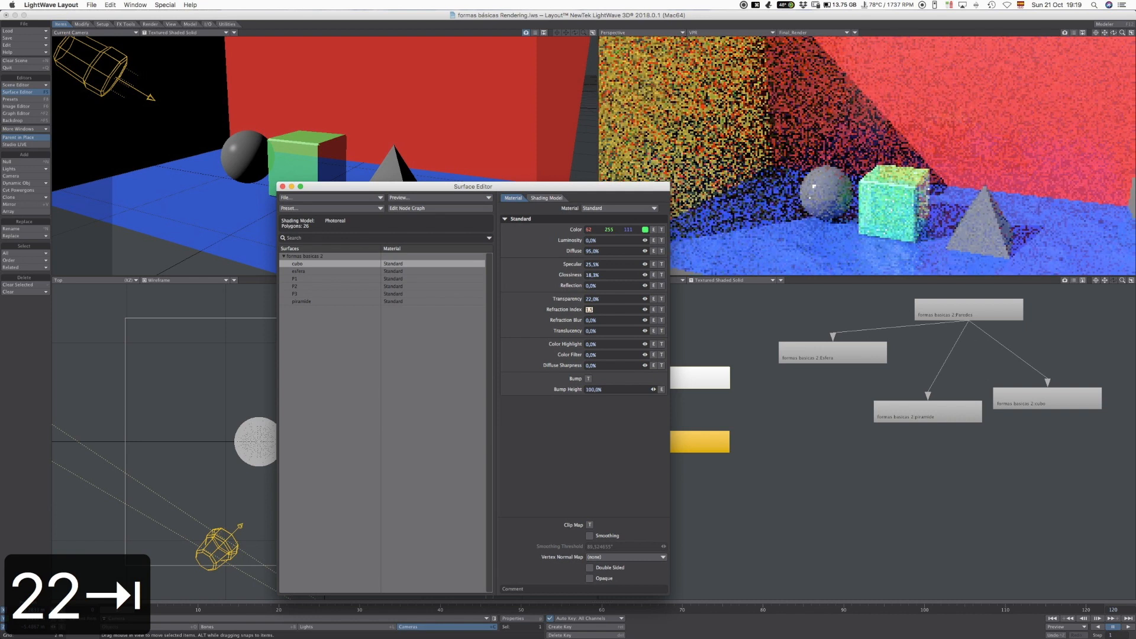
click(597, 299)
text(70)
key(Tab)
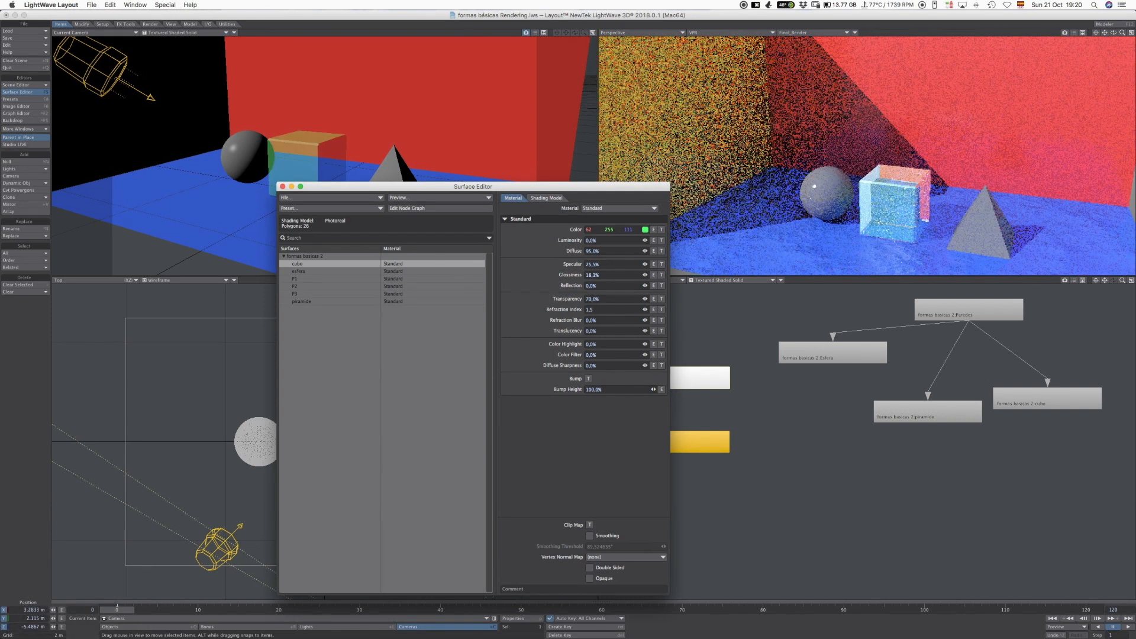
Step: Set the cubo surface's Color Highlight to 100%
text(100)
key(Tab)
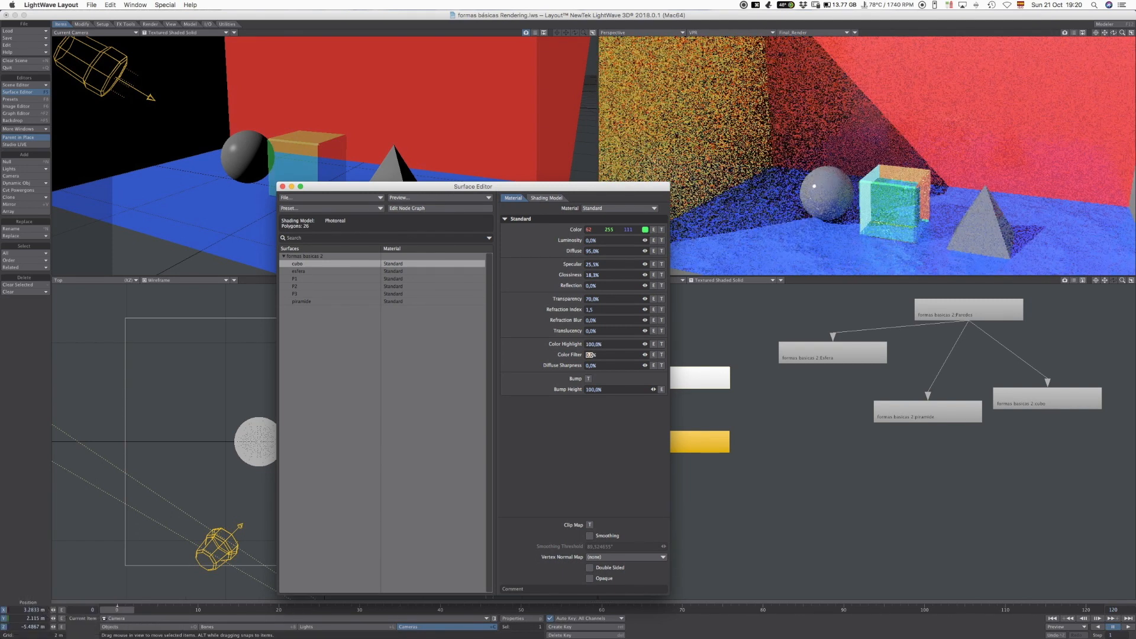
drag(473, 186, 479, 190)
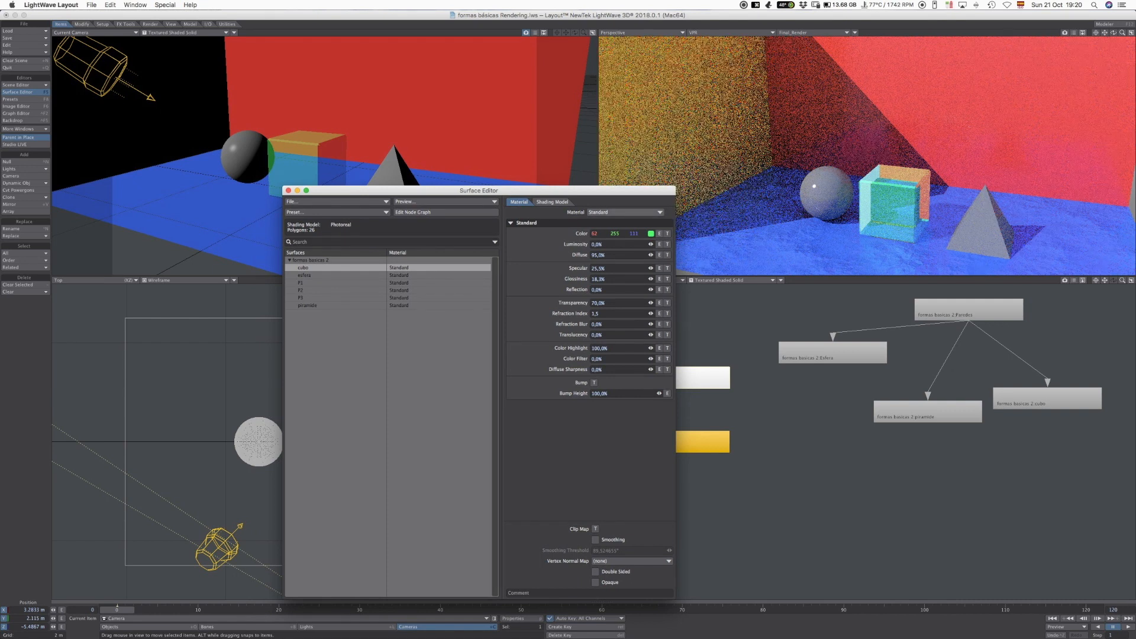
Step: Set the esfera surface's Luminosity to 10%
click(304, 276)
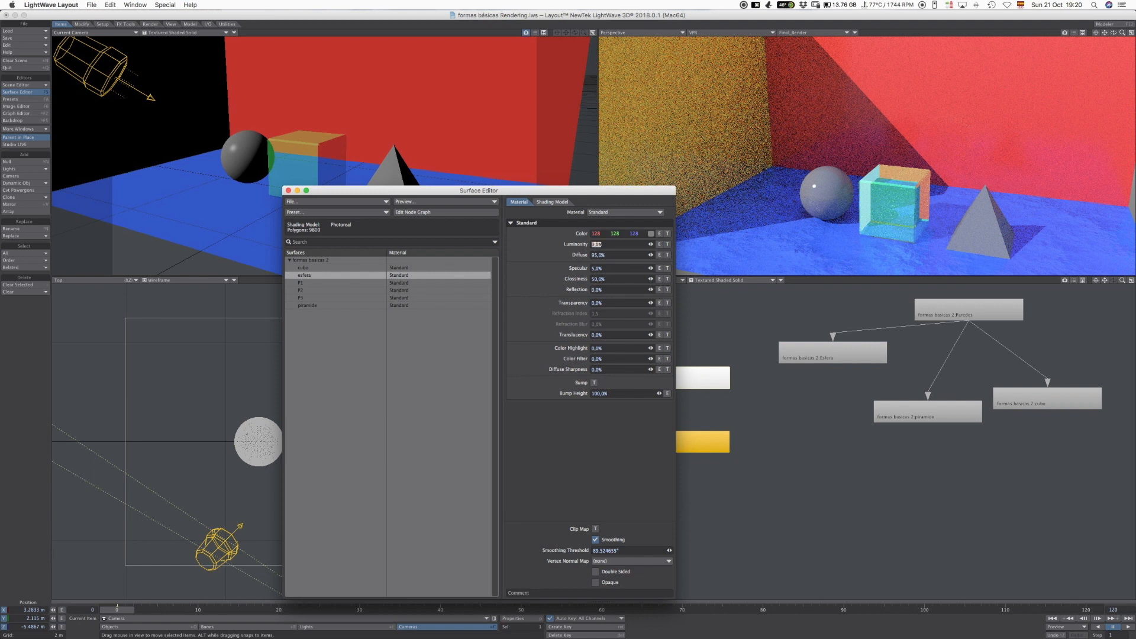
text(10)
key(Tab)
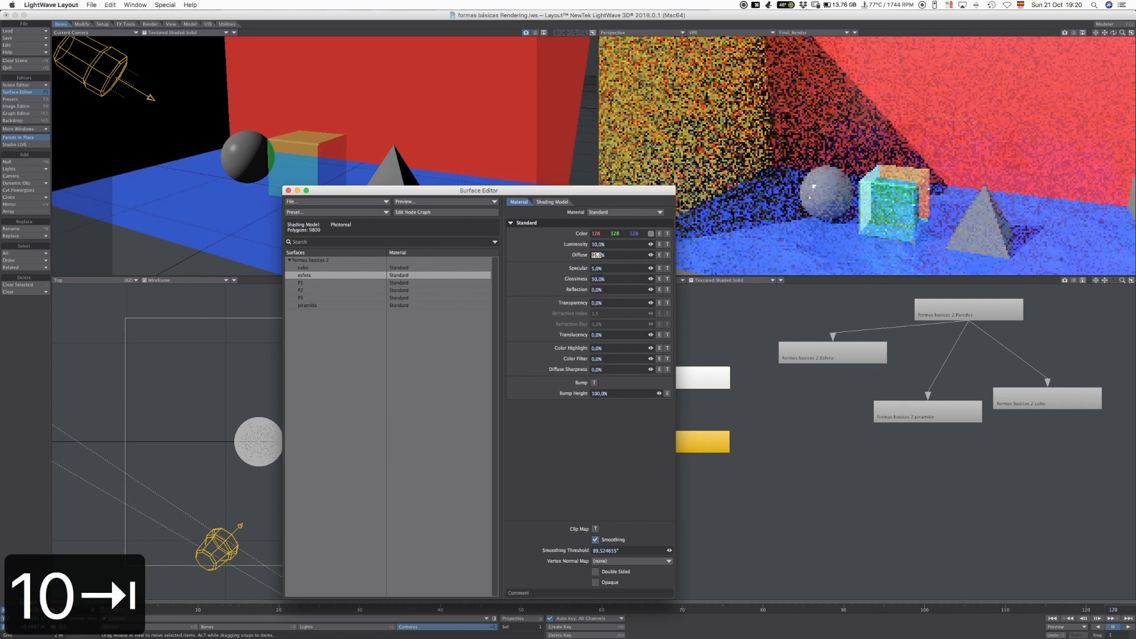
Step: Colour the esfera surface black and set its Reflection to 100%
click(651, 233)
click(463, 321)
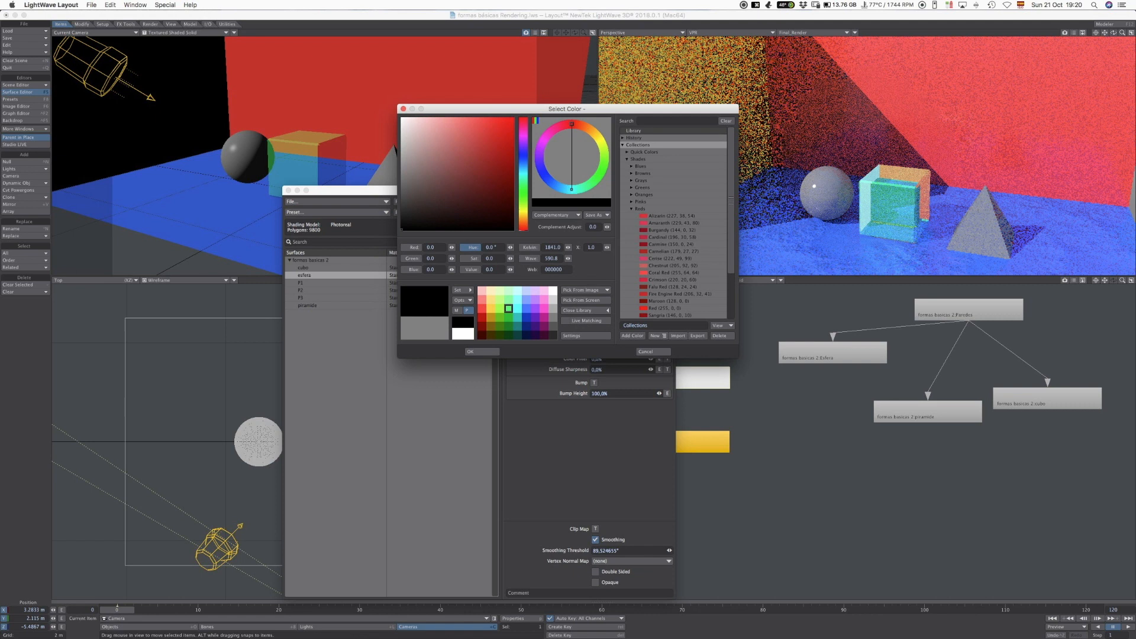
click(482, 351)
click(598, 289)
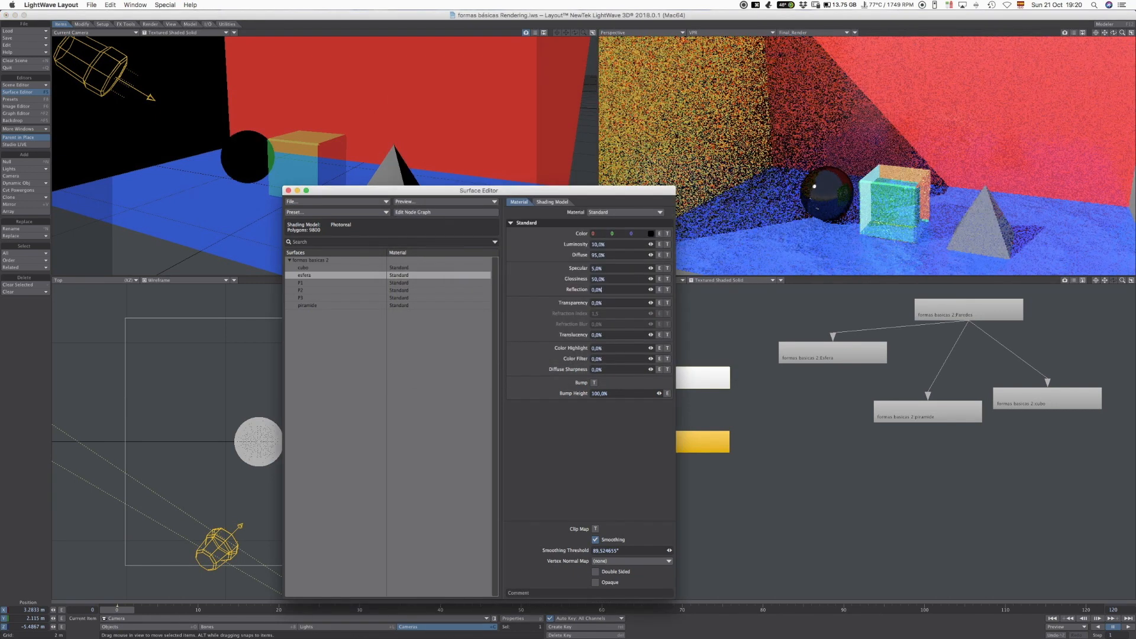
text(100)
key(Tab)
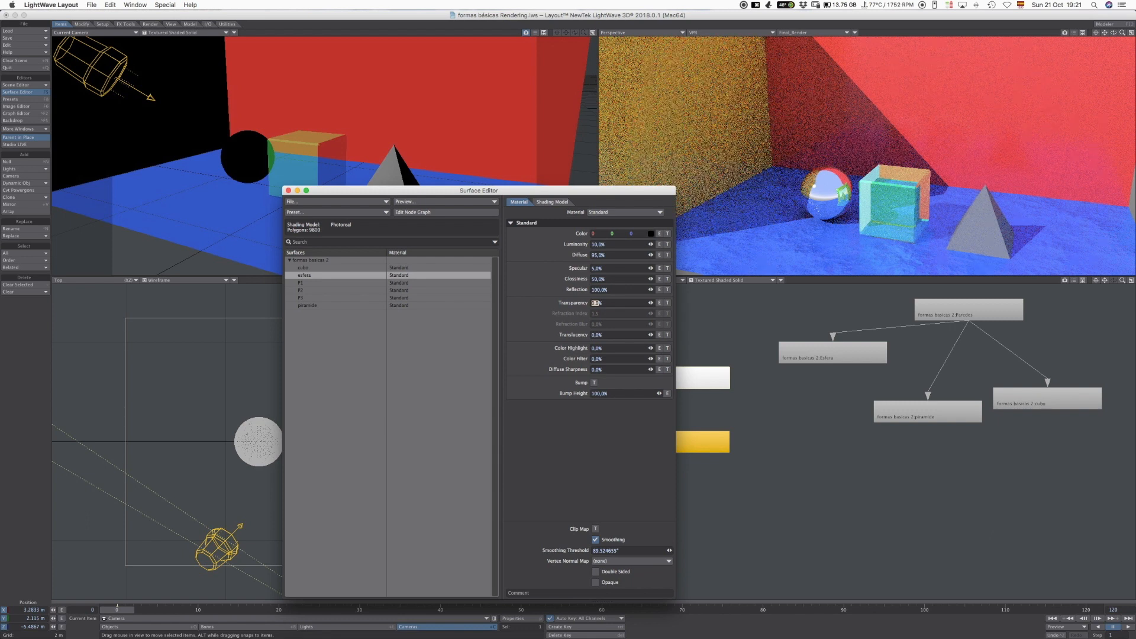
Step: Try a Reflection of 86.5% on the sphere and set it back to 100%
drag(651, 290, 640, 290)
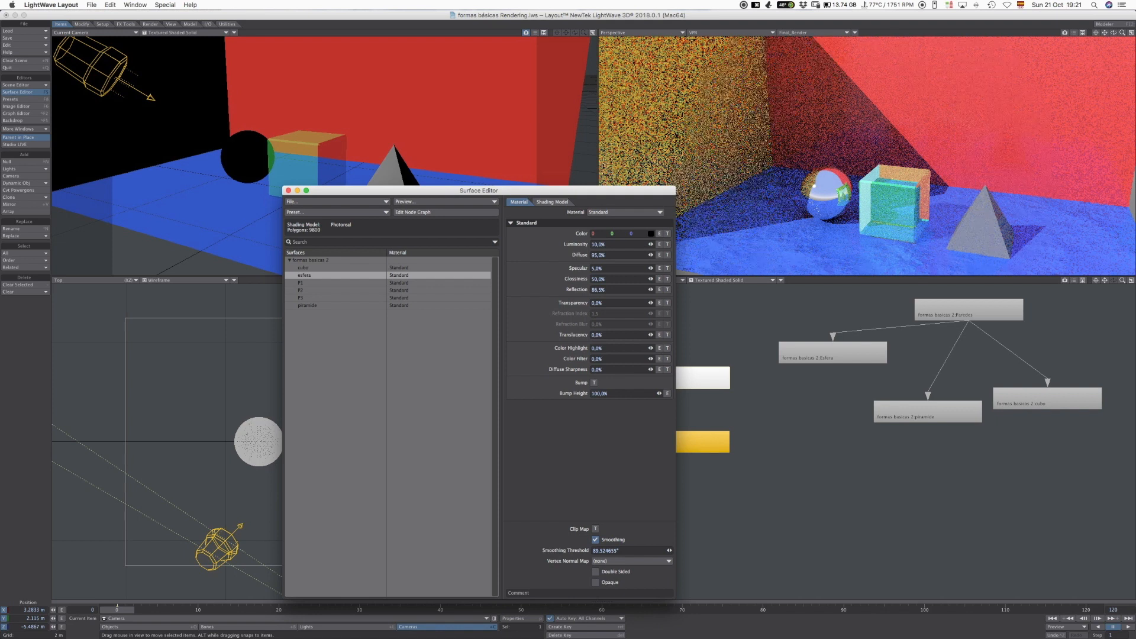
click(598, 290)
text(100)
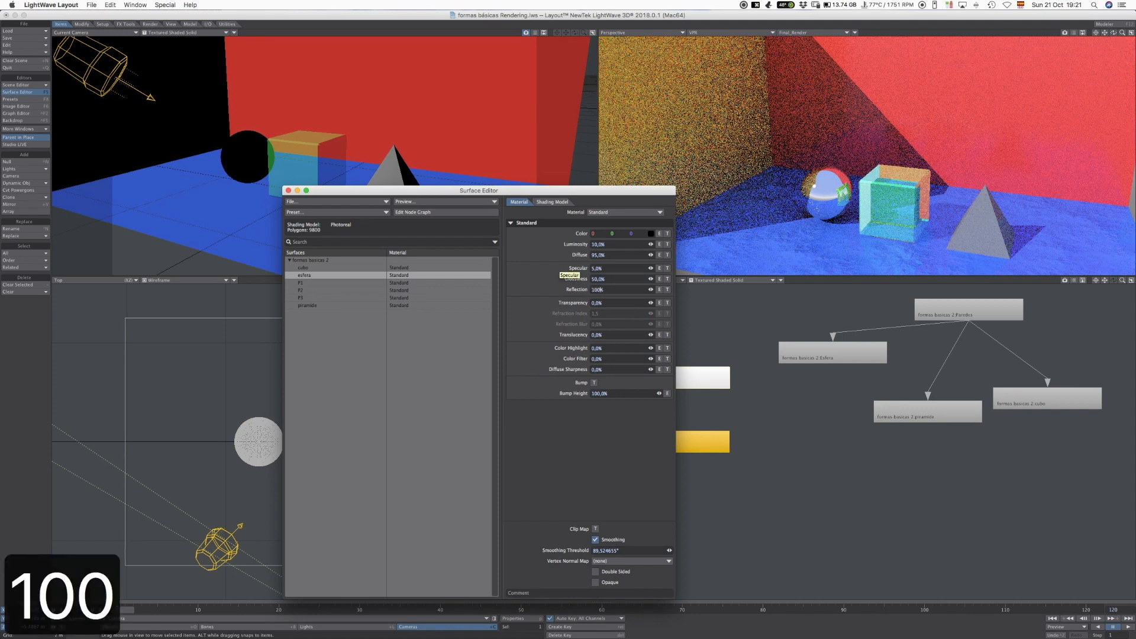
key(Tab)
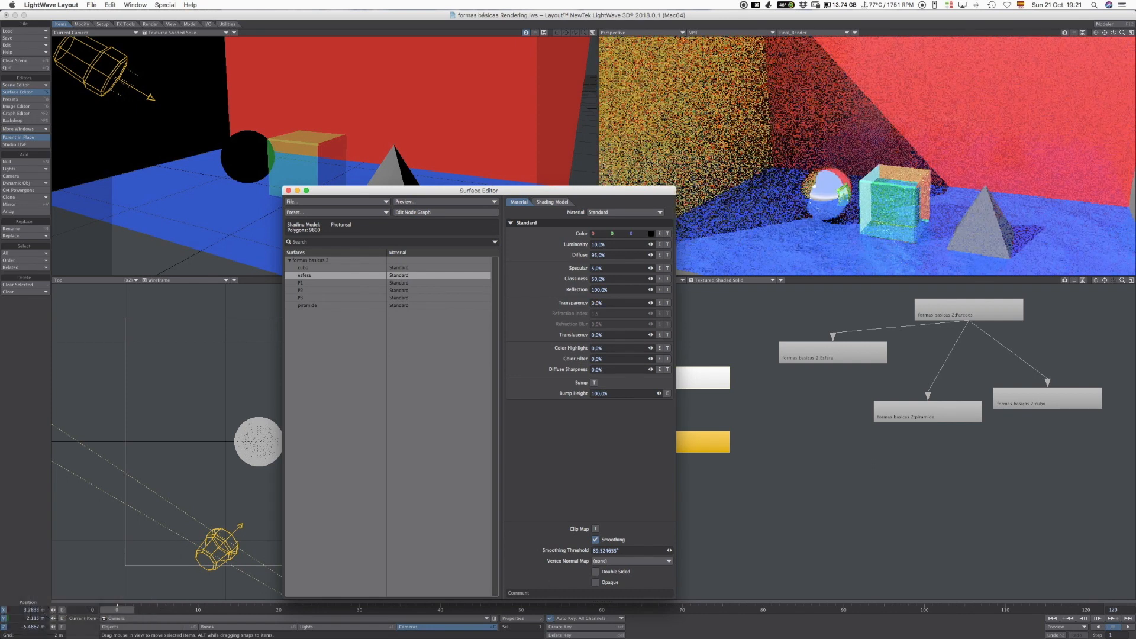
click(308, 305)
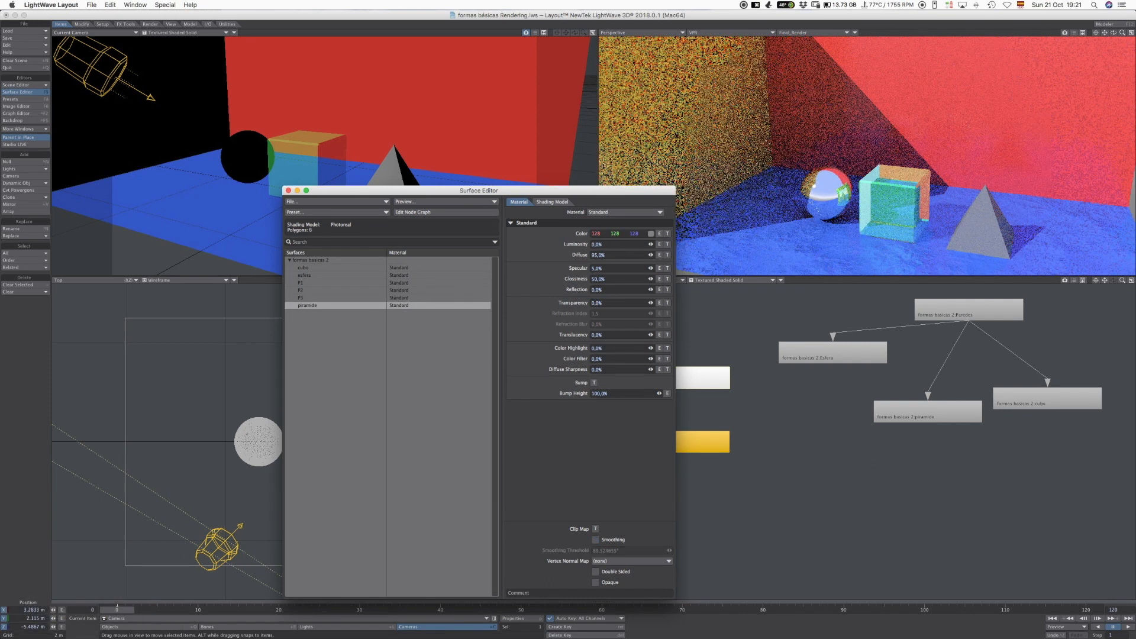
click(651, 233)
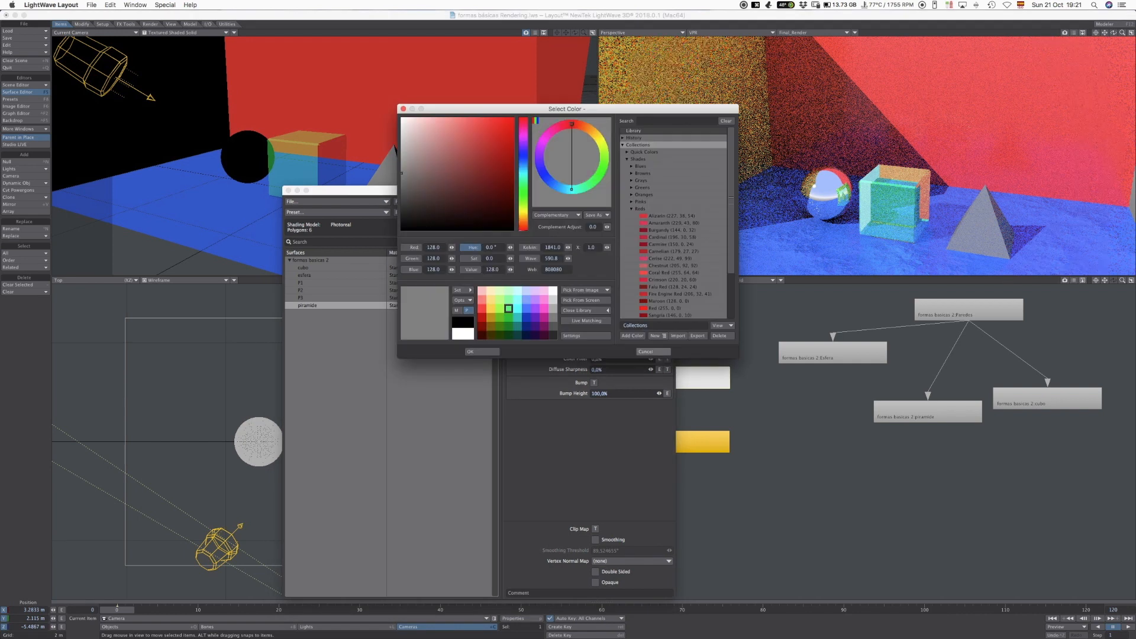
key(Escape)
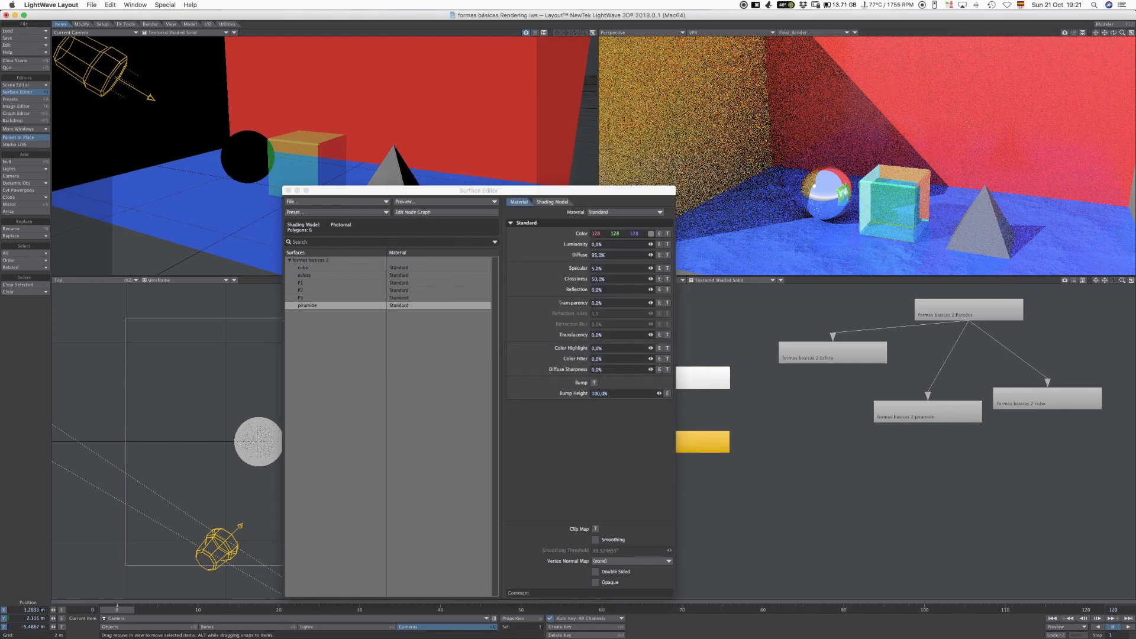
key(F5)
Step: Add a new camera named TEXT to the scene
click(18, 176)
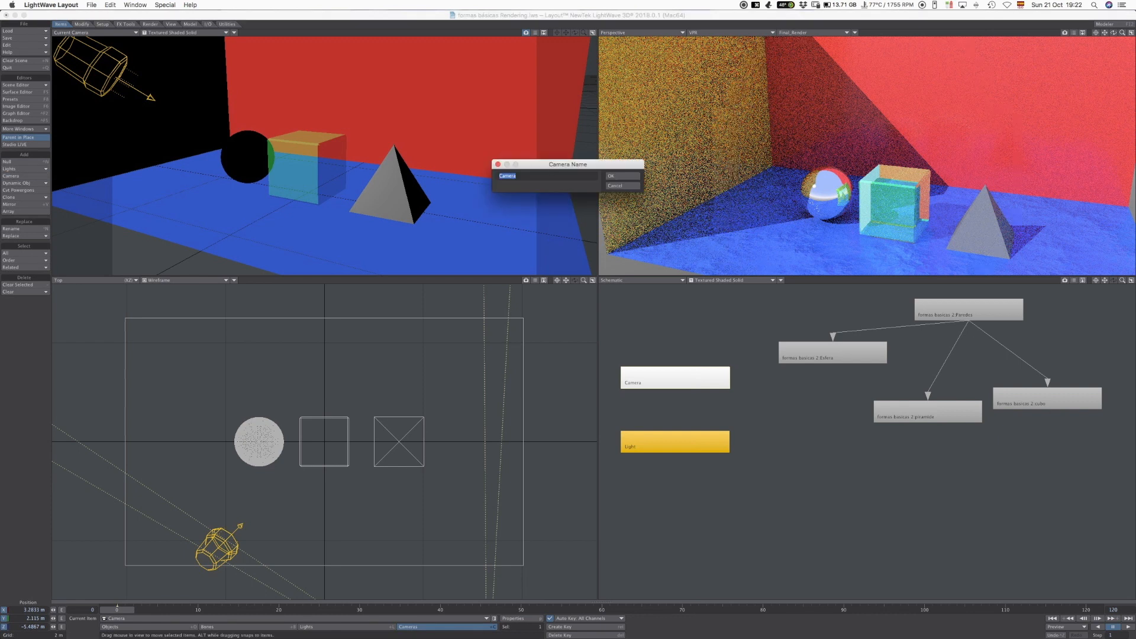
text(TEXT)
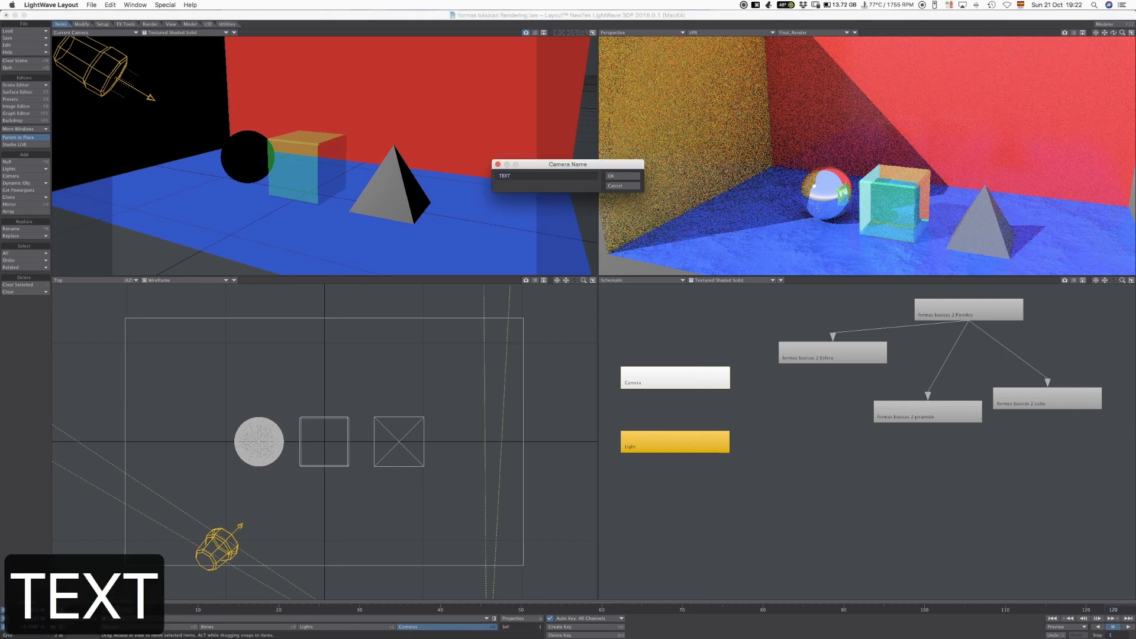
key(Return)
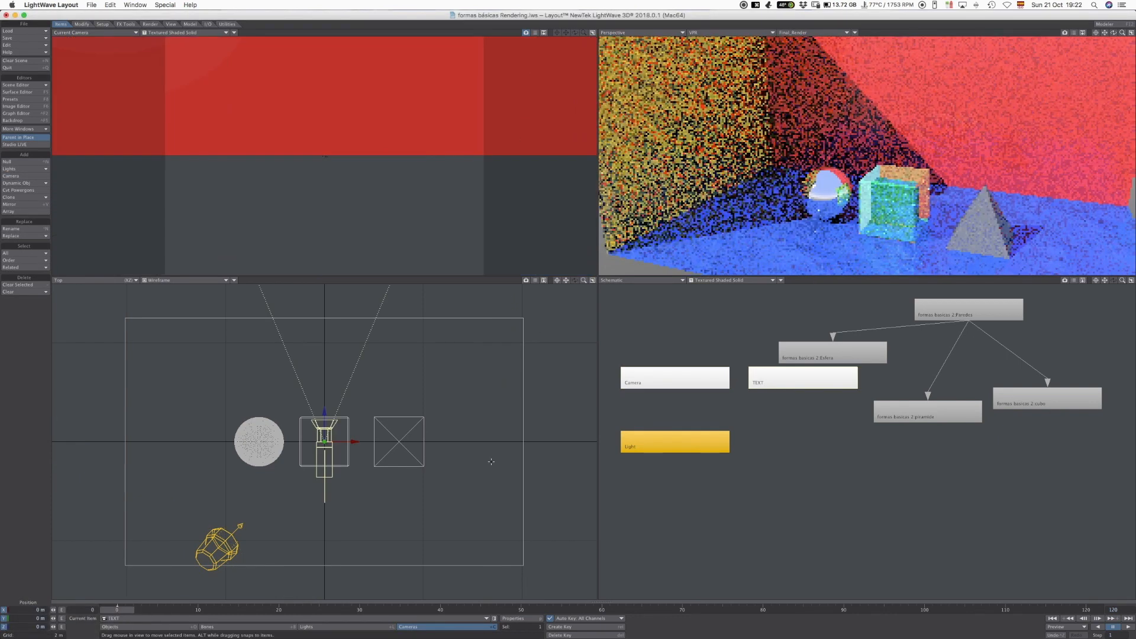
Step: Move the TEXT camera just beyond the floor's front corner near the pyramid and switch the schematic viewport to Perspective
drag(583, 281, 574, 112)
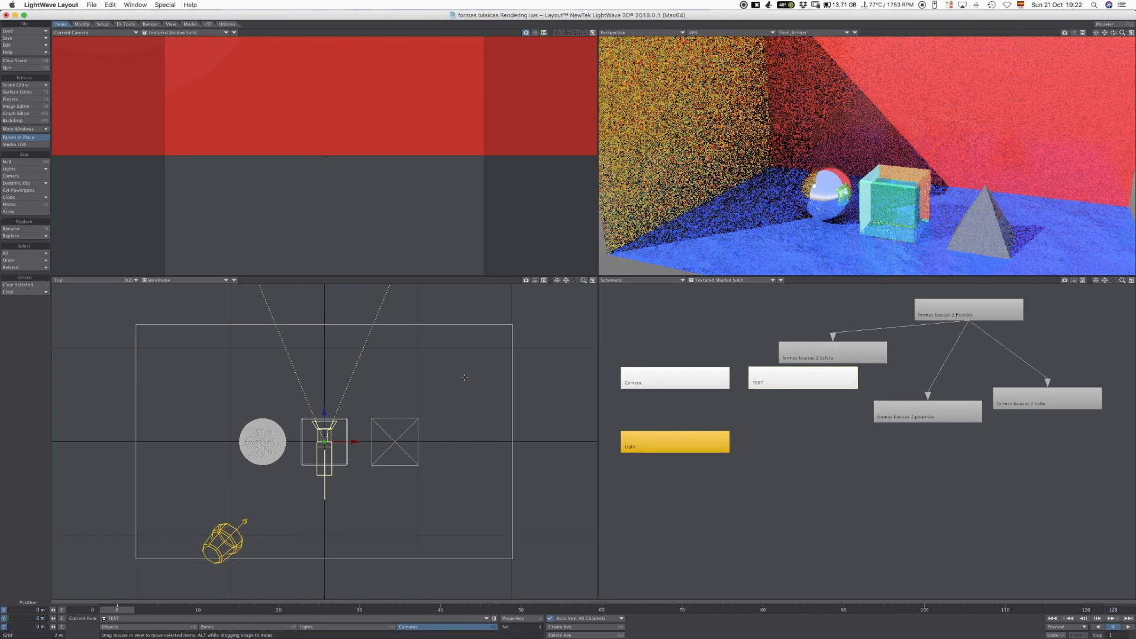
key(shift+c)
drag(324, 441, 410, 595)
key(space)
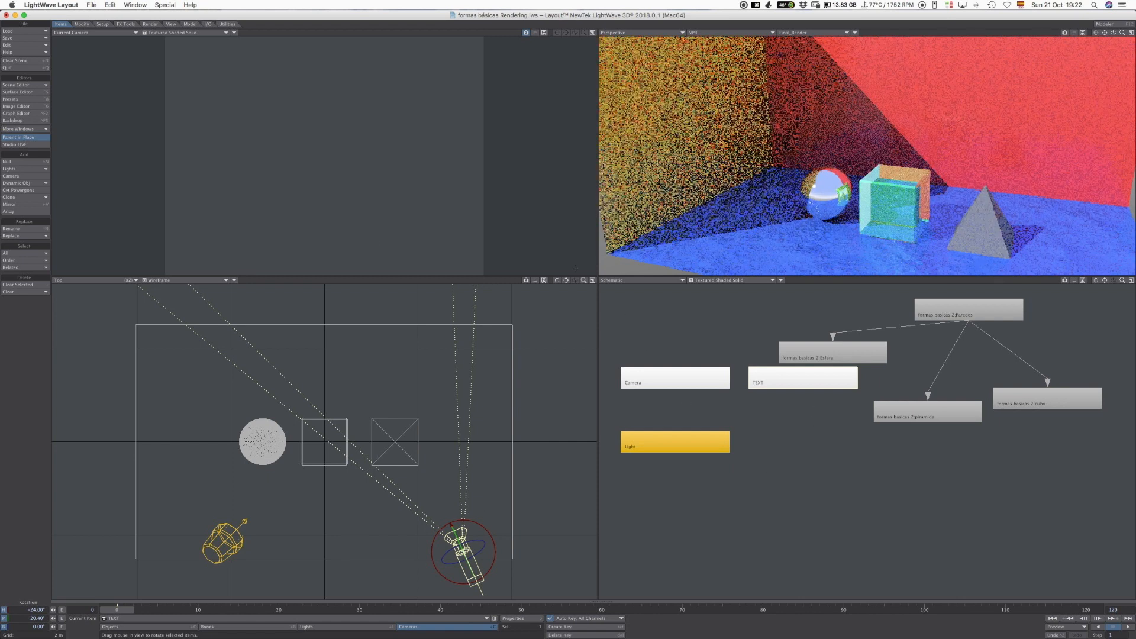
key(4)
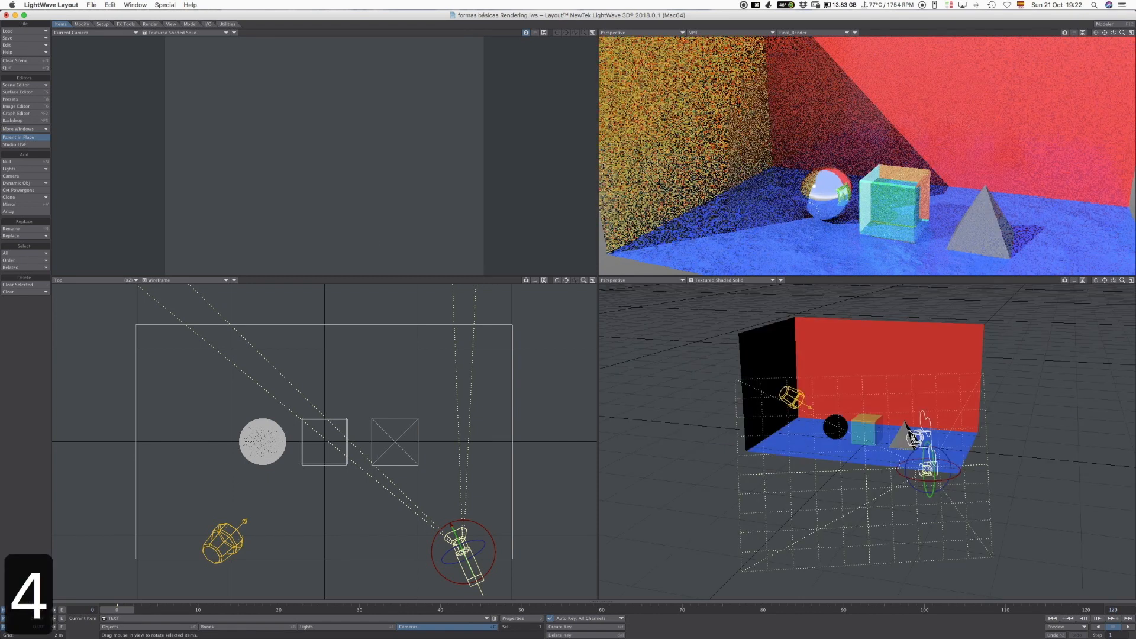
key(t)
drag(463, 551, 525, 582)
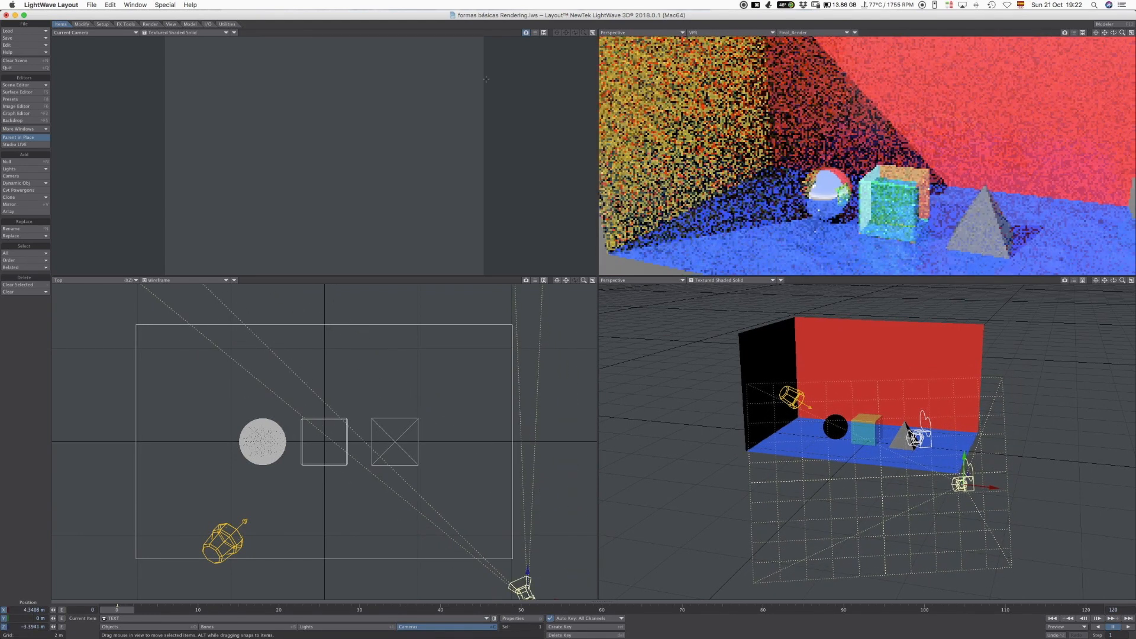
Step: Raise the TEXT camera above the floor and rotate it to look down at the three shapes
drag(964, 457, 964, 390)
key(space)
drag(457, 142, 405, 123)
click(416, 222)
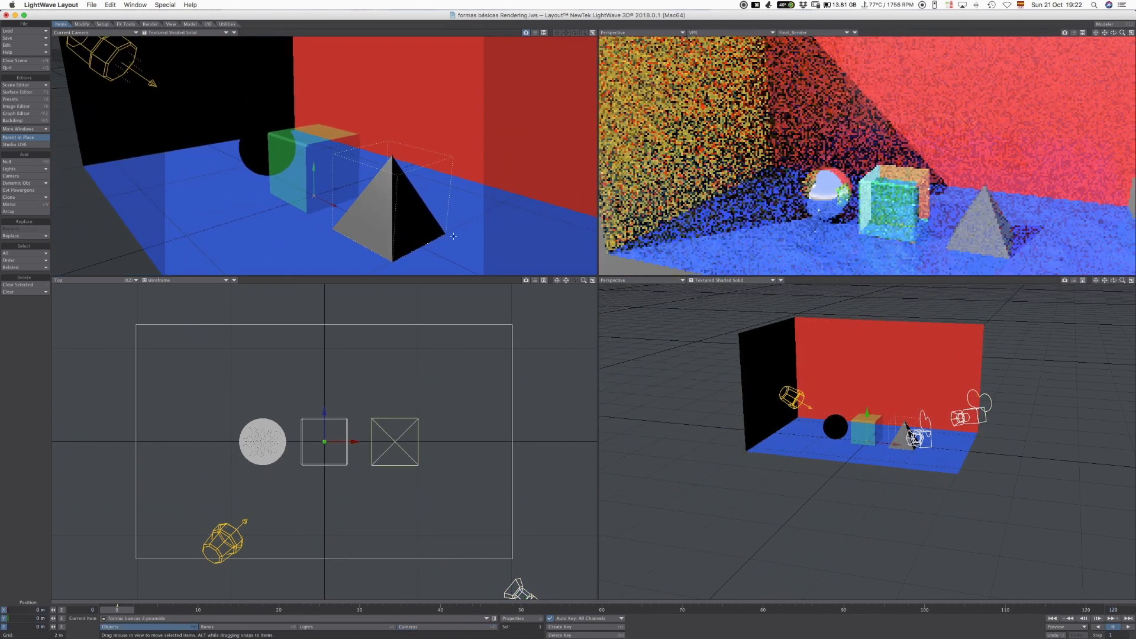
Step: Bring the TEXT camera closer and lower, aiming it at about -46.1° heading and 14.1° pitch to frame the pyramid close up
key(shift+c)
key(t)
drag(486, 502, 458, 429)
drag(949, 376, 975, 441)
key(space)
key(space)
drag(486, 515, 467, 547)
key(space)
mouse_move(420, 253)
mouse_down()
mouse_move(445, 251)
mouse_move(433, 241)
mouse_up()
Step: Set the TEXT camera's resolution to HDTV (1920 x 1080)
key(c)
key(p)
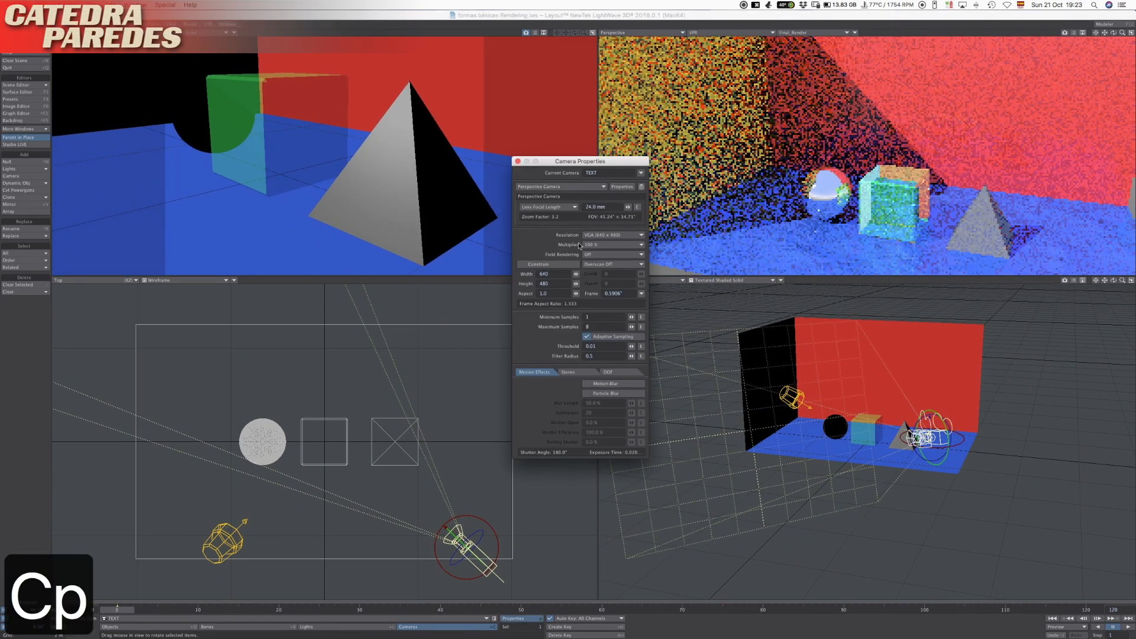
click(589, 236)
click(571, 322)
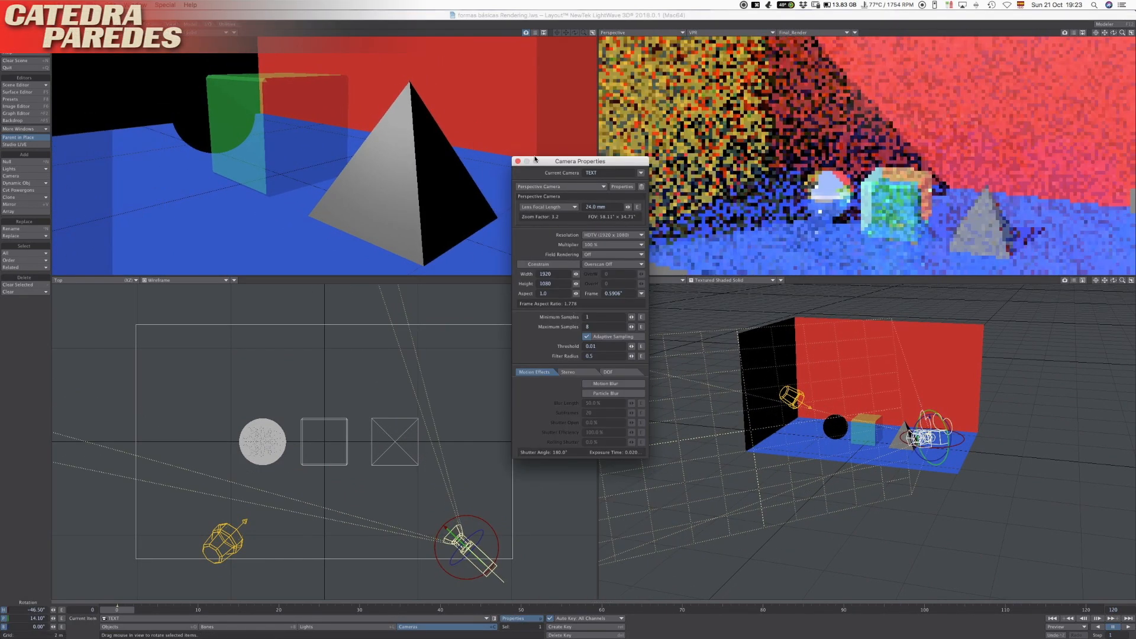
key(p)
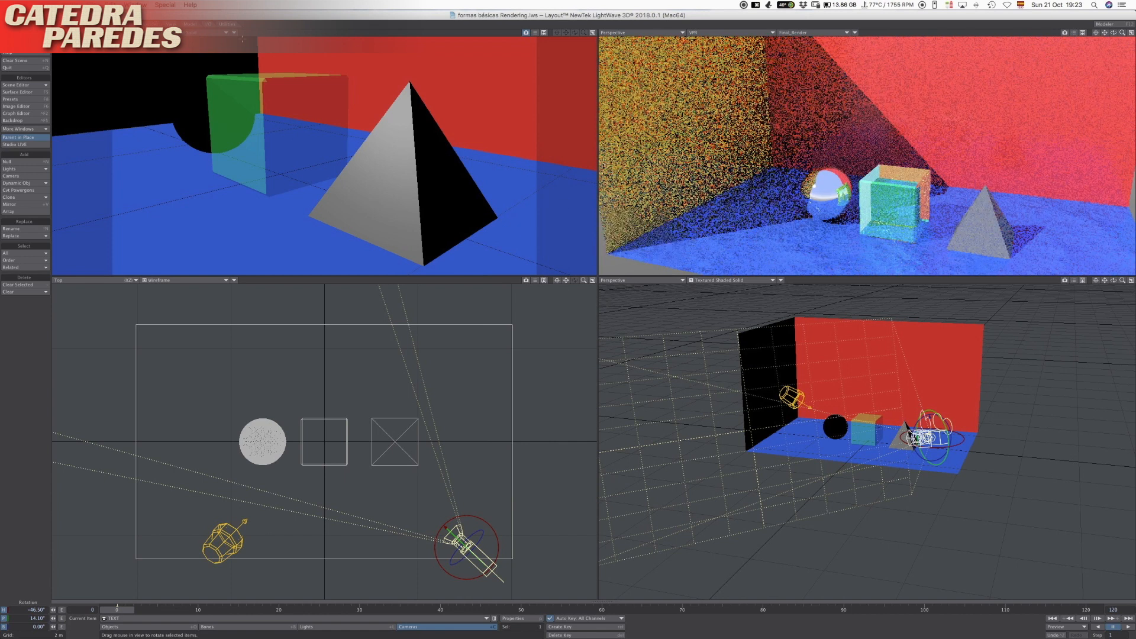
Step: Display the upper Perspective viewport as Shaded Solid and the Current Camera viewport as VPR
click(754, 34)
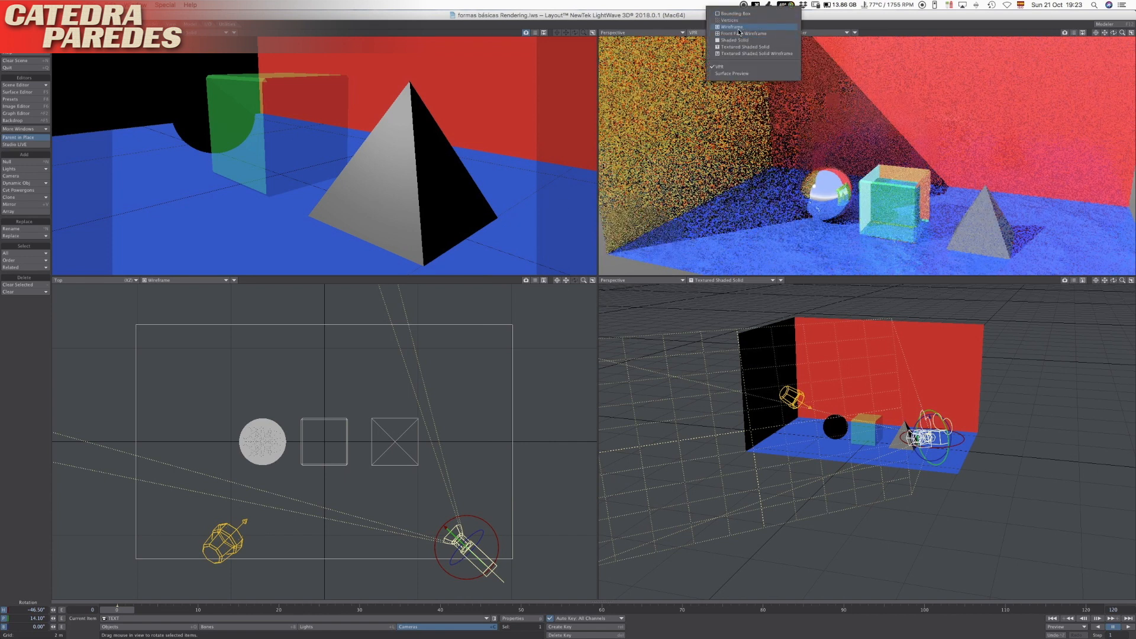
click(753, 40)
click(180, 32)
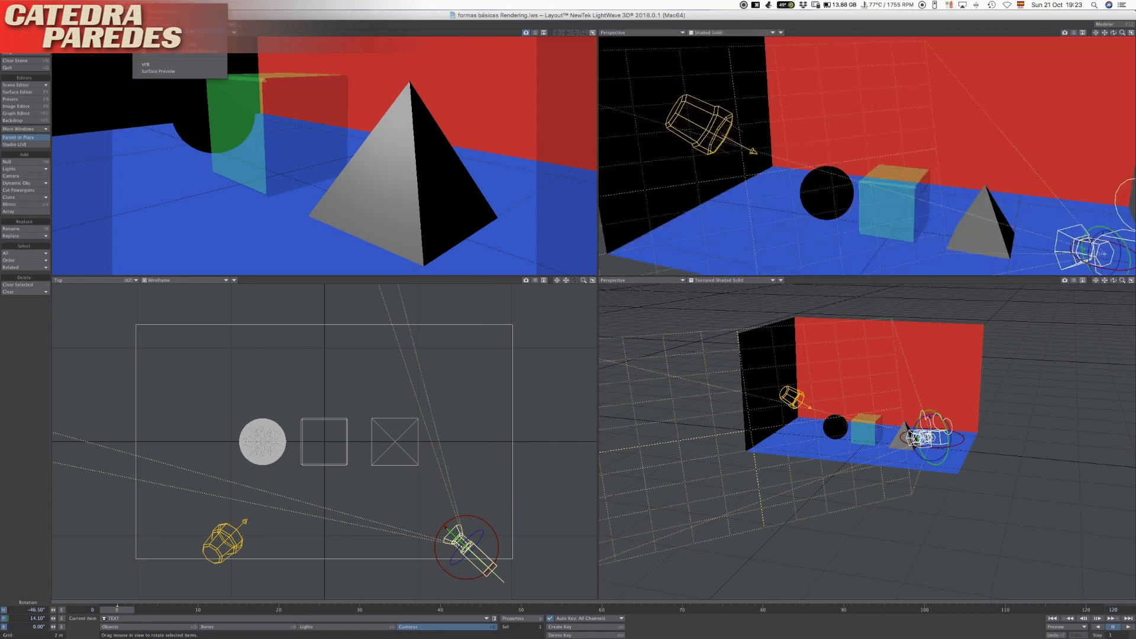
click(173, 65)
Step: Colour the piramide surface light red (255, 63, 63)
key(F5)
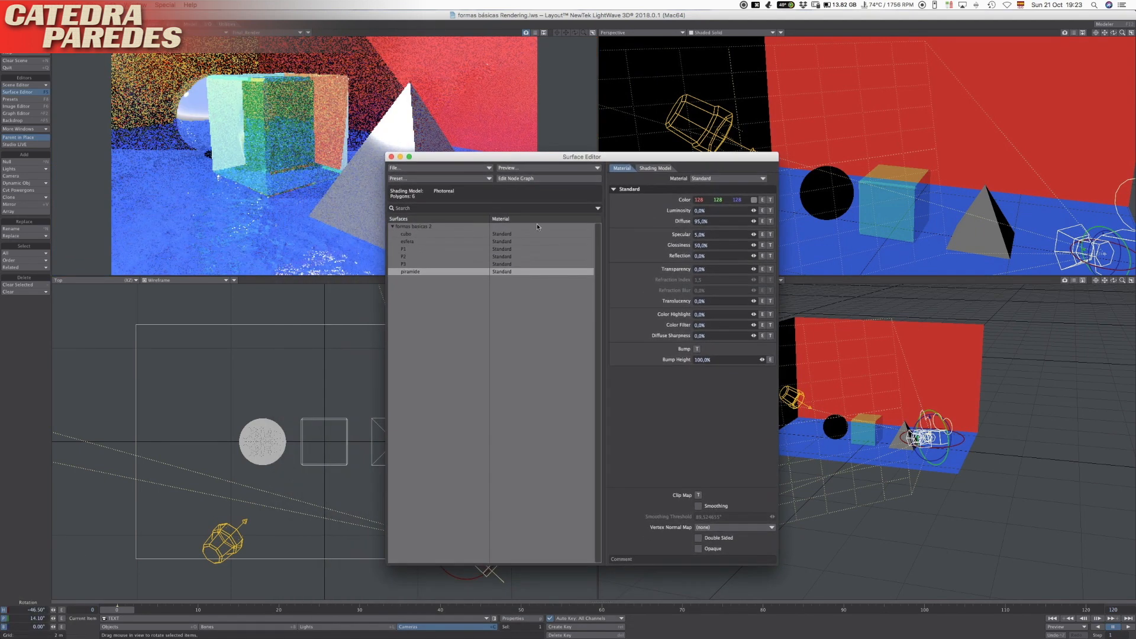
click(756, 201)
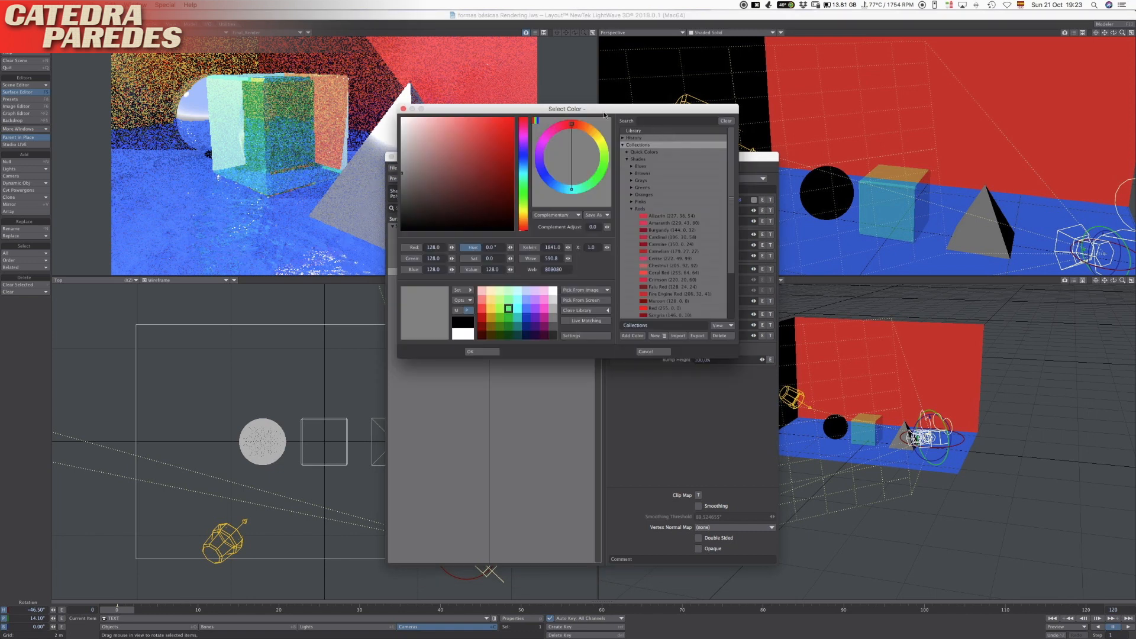
click(589, 342)
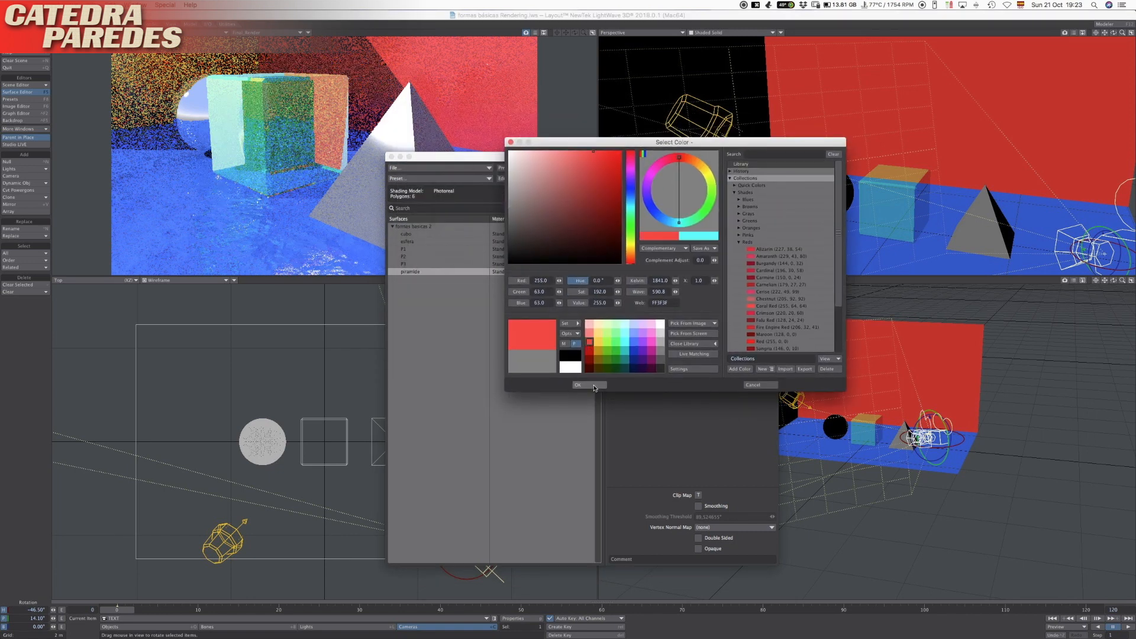
click(589, 385)
Step: Give the piramide's color a Turbulence procedural texture with a blue texture color (0, 47, 191)
click(882, 210)
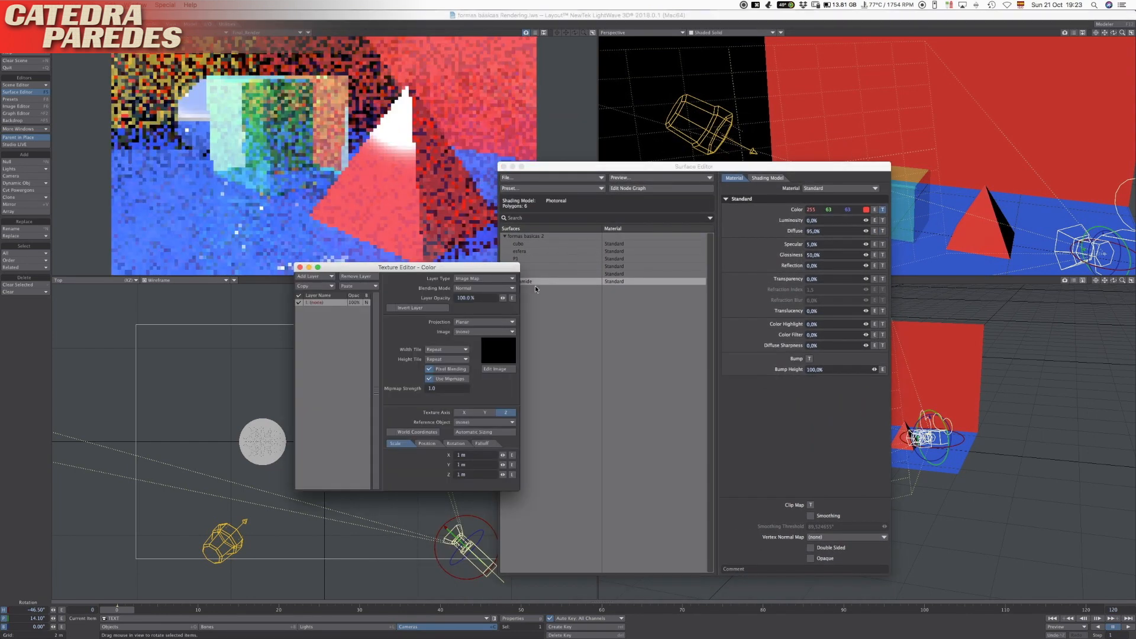
click(655, 326)
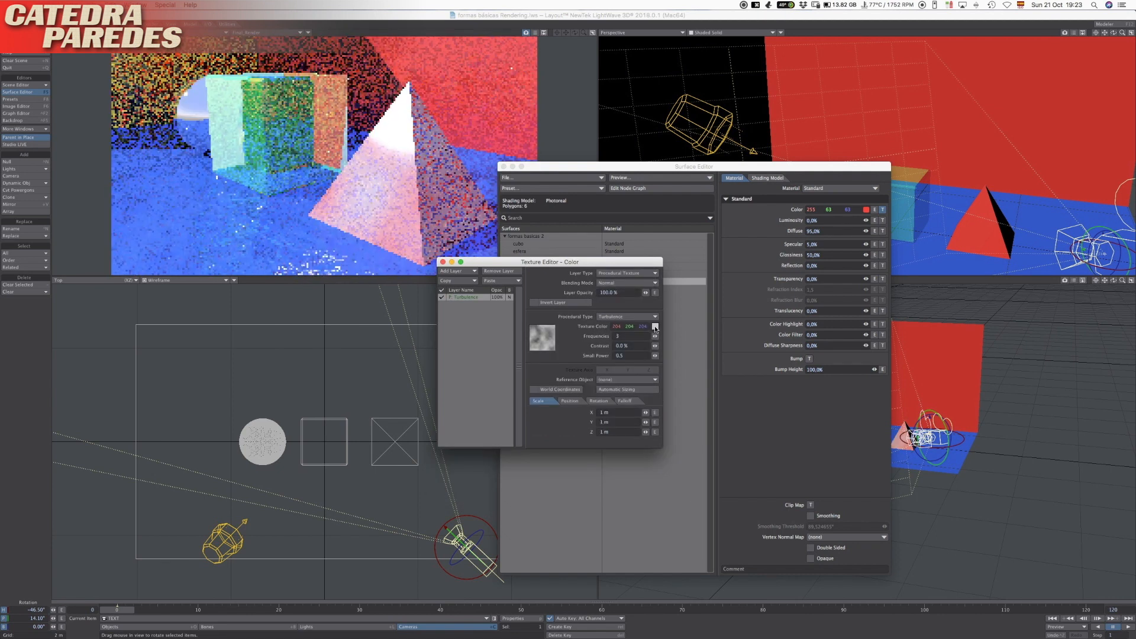
click(568, 171)
click(516, 353)
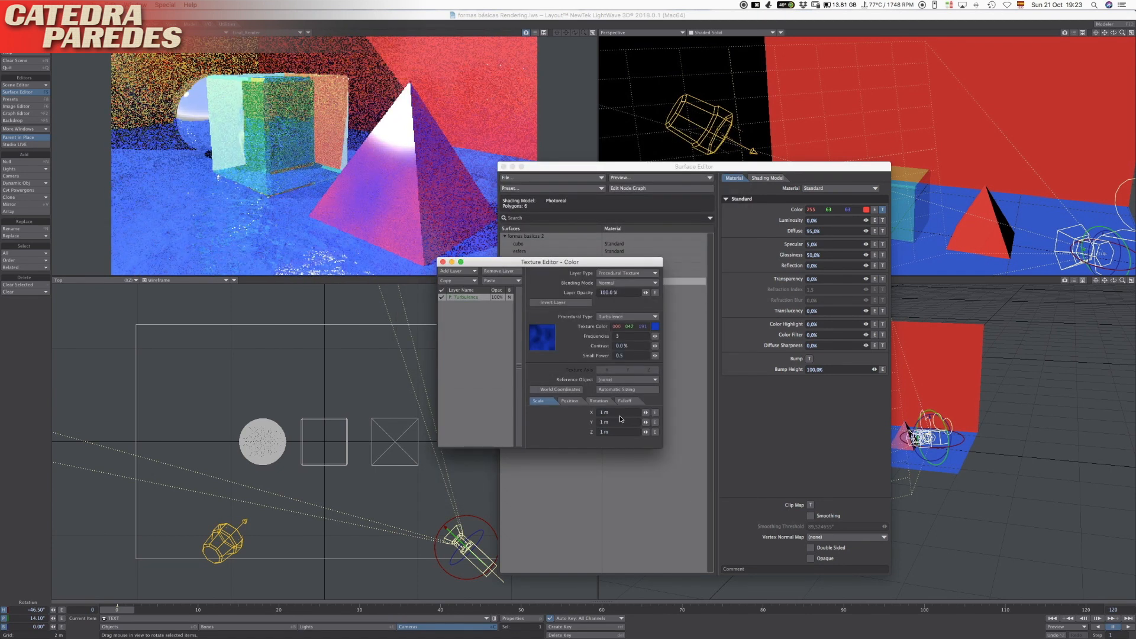
Step: Set the Turbulence texture's scale to 500 mm on X, Y and Z
text(0)
key(Tab)
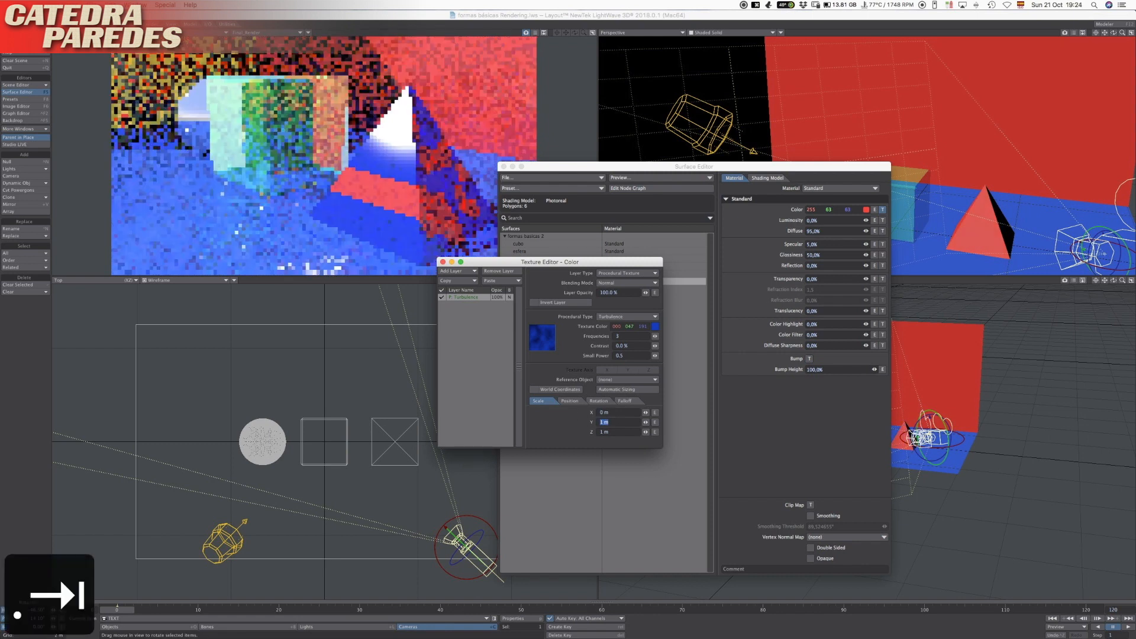
text(5)
key(shift+Tab)
text(.5)
key(Tab)
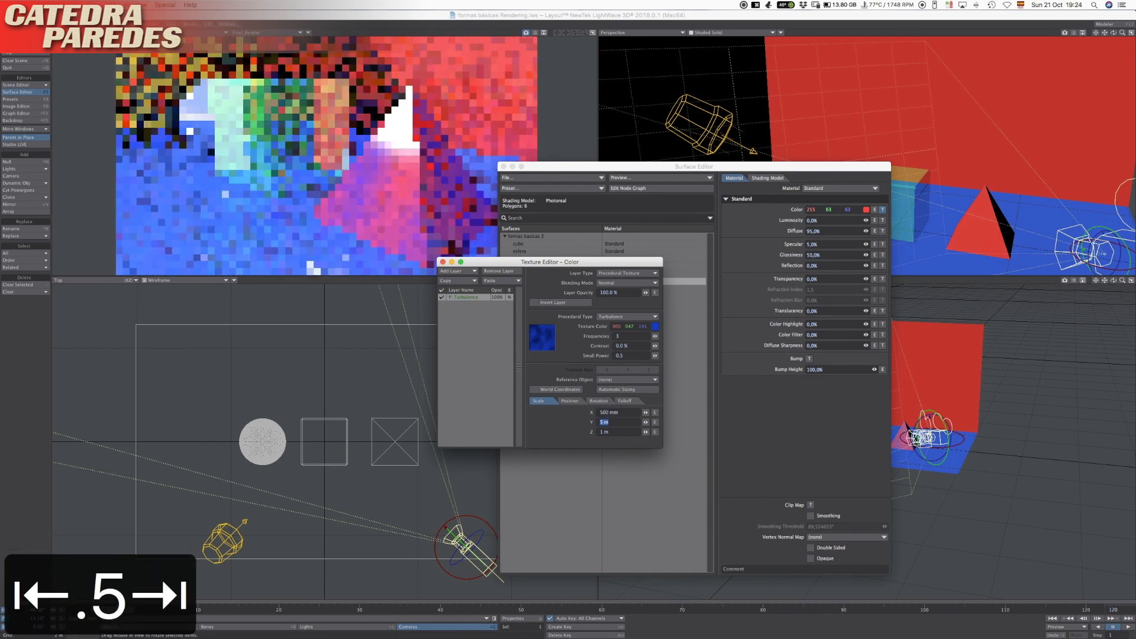
text(.5)
key(Tab)
text(5.)
key(BackSpace)
key(BackSpace)
key(BackSpace)
text(.5)
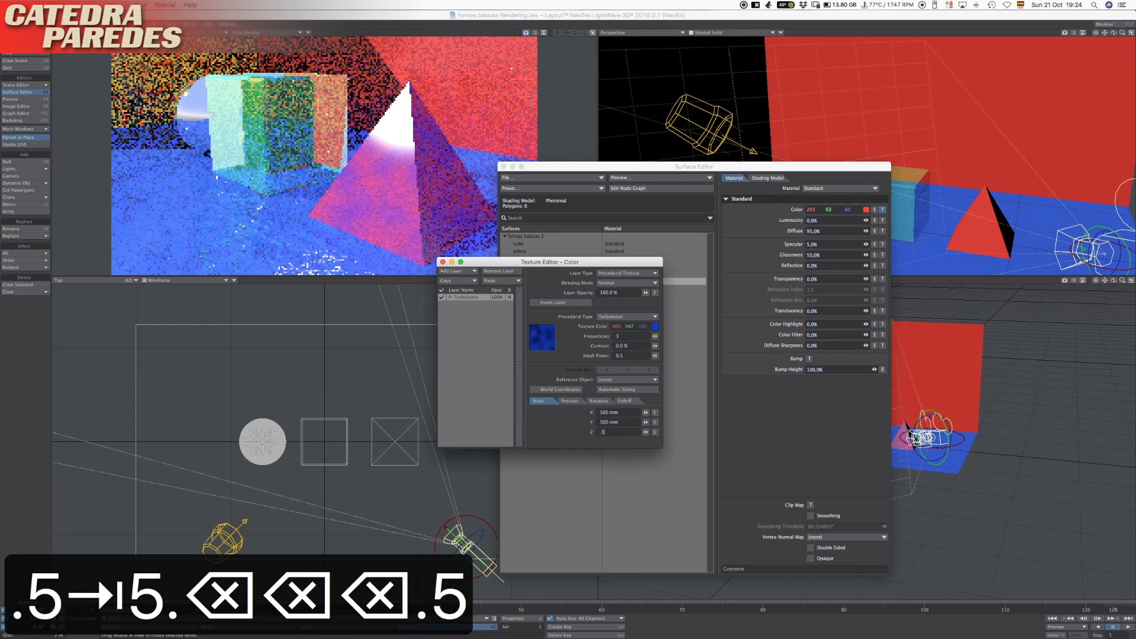
key(Tab)
key(Return)
Step: Set the Turbulence texture's Frequencies to 5 and its Contrast to 33%
drag(580, 261, 582, 282)
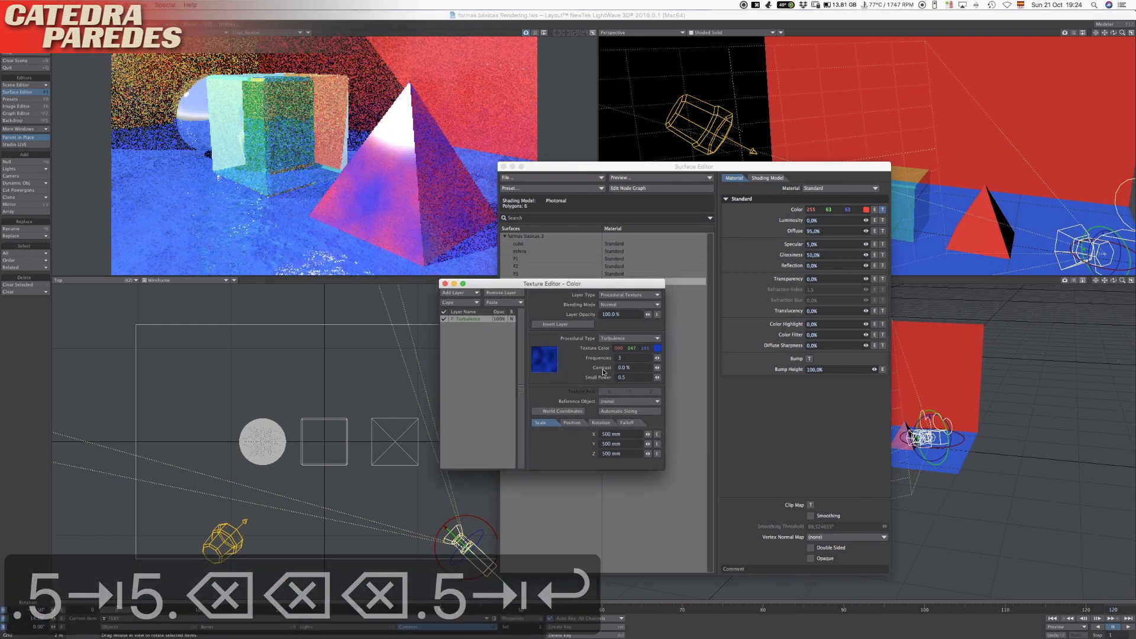
double_click(619, 336)
text(5)
key(Tab)
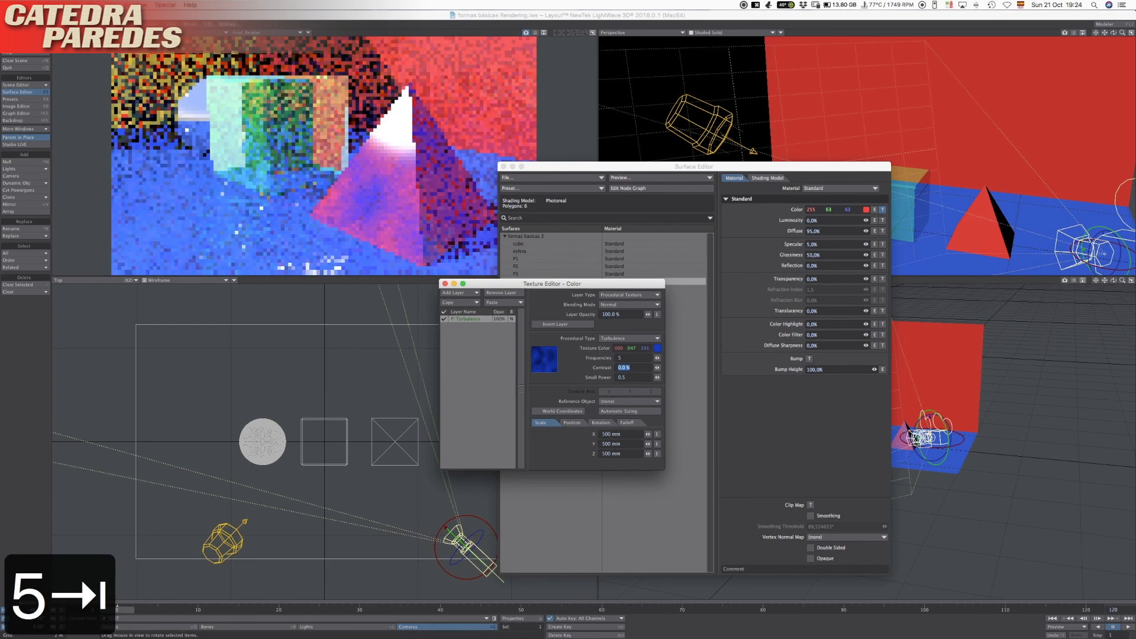
text(33)
key(Tab)
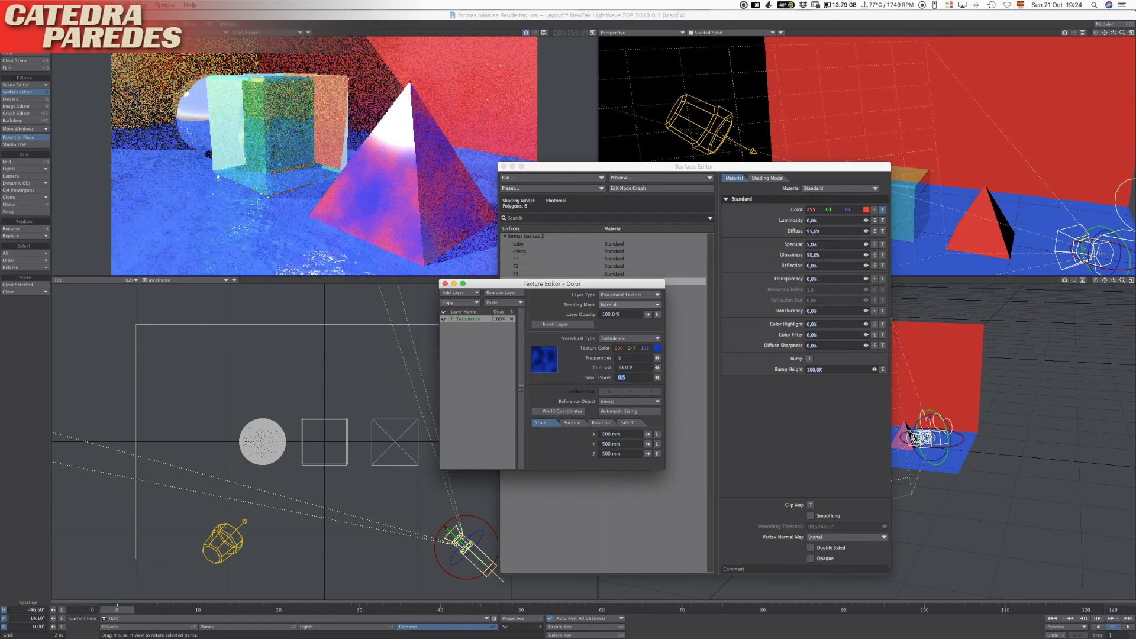
Step: Set the piramide surface's Specular to 0%
drag(579, 283, 396, 319)
drag(866, 245, 854, 244)
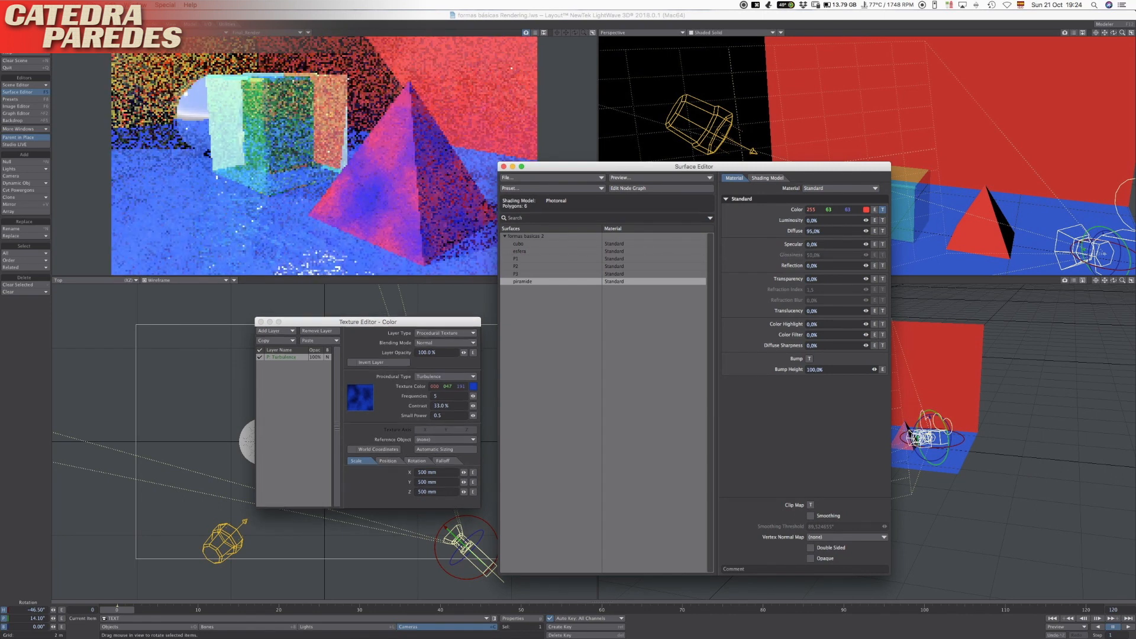
drag(396, 318, 444, 299)
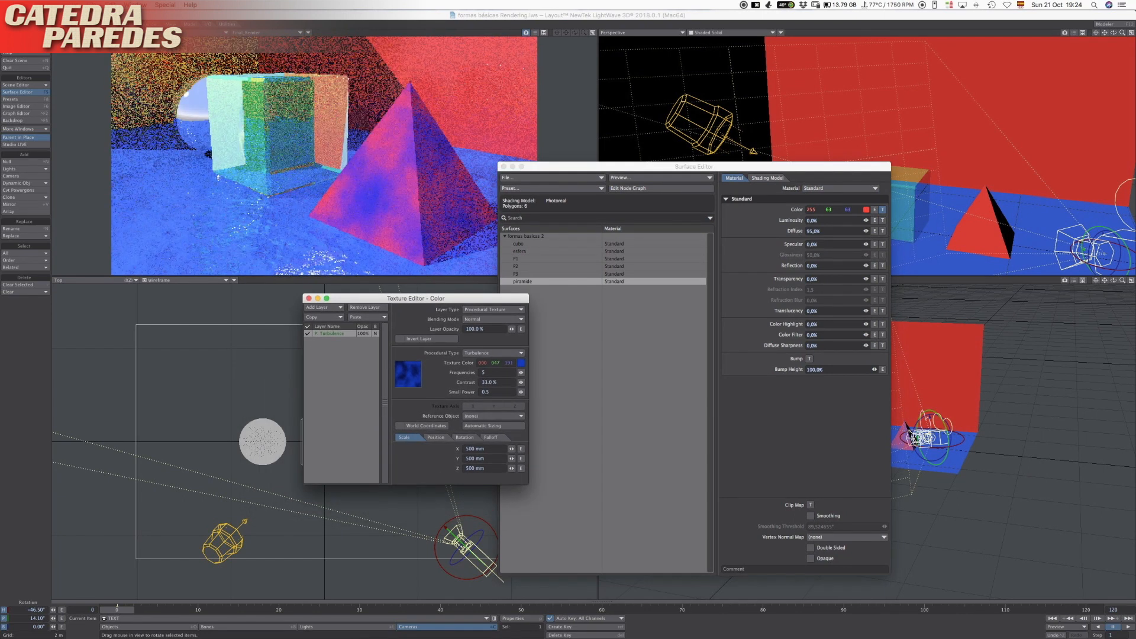
Step: Change the Turbulence texture color to a muted beige and close the texture editor
click(521, 362)
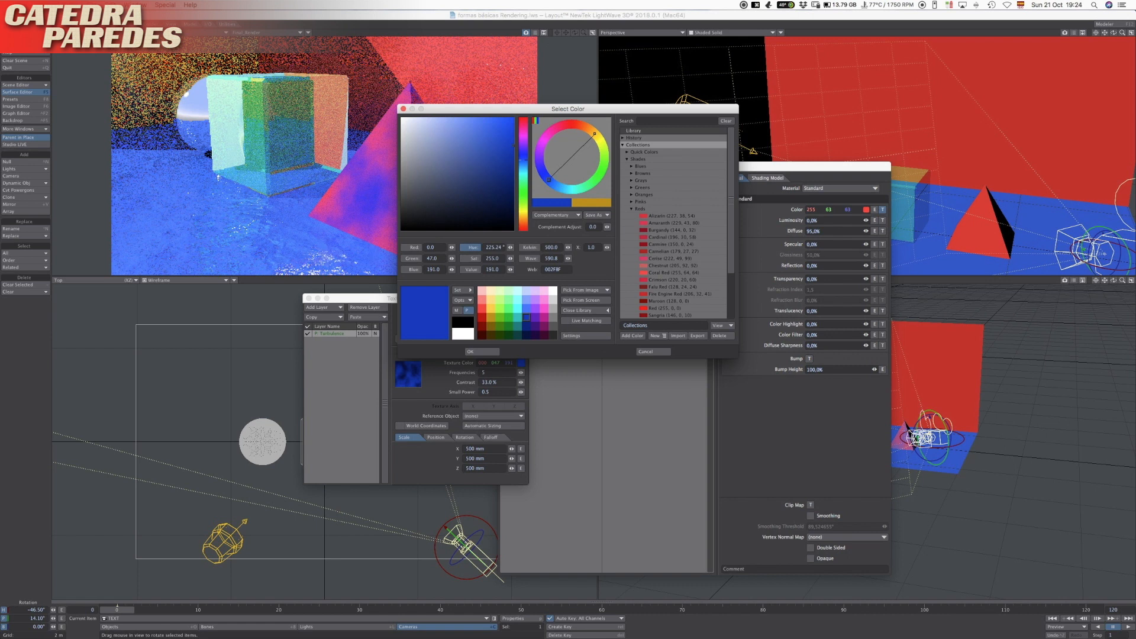
click(491, 299)
drag(435, 152, 433, 154)
click(481, 351)
click(309, 298)
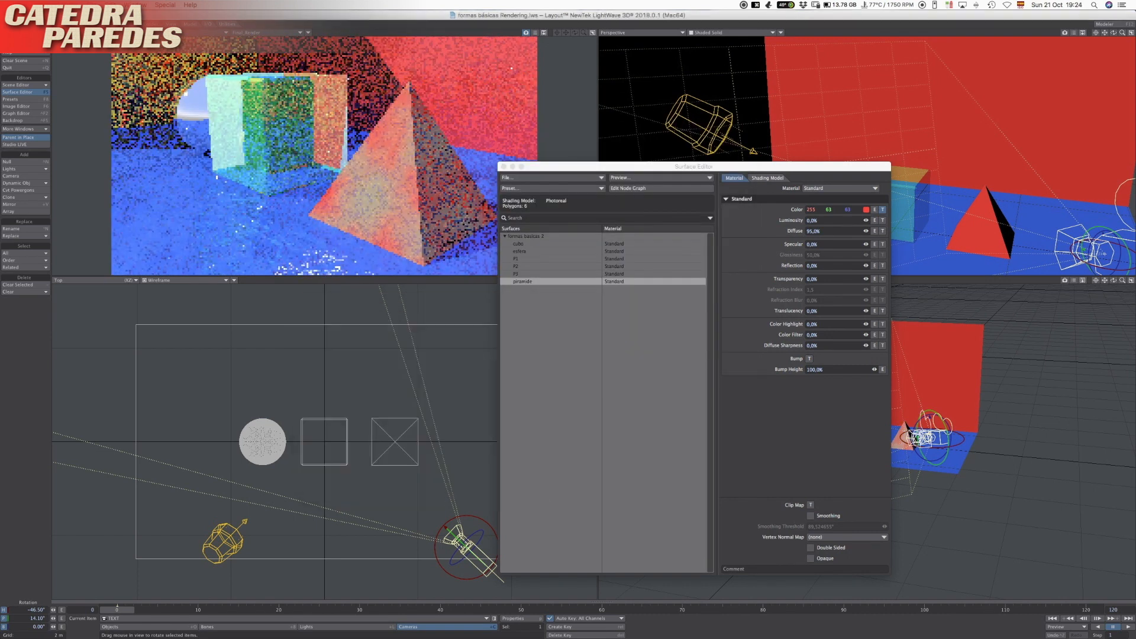
Step: Change the piramide surface's base color to a muted greyish brown
click(866, 209)
click(490, 299)
drag(441, 144, 425, 171)
click(482, 352)
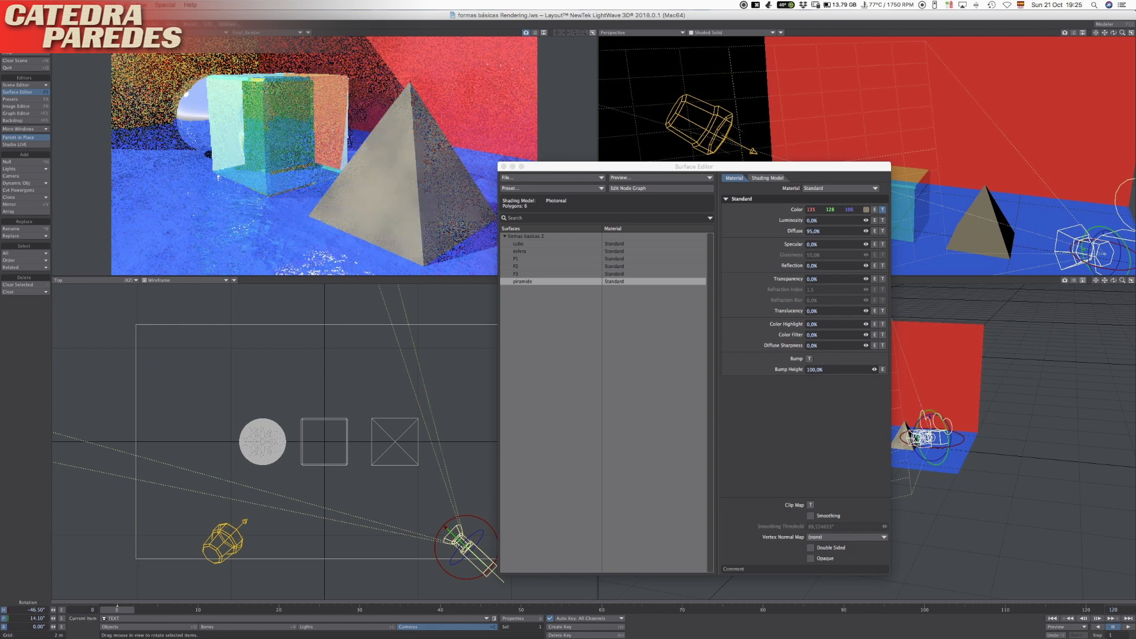
Step: Set the piramide surface's Color Highlight to 68.3% and make the Surface Editor window narrower
drag(639, 166, 672, 171)
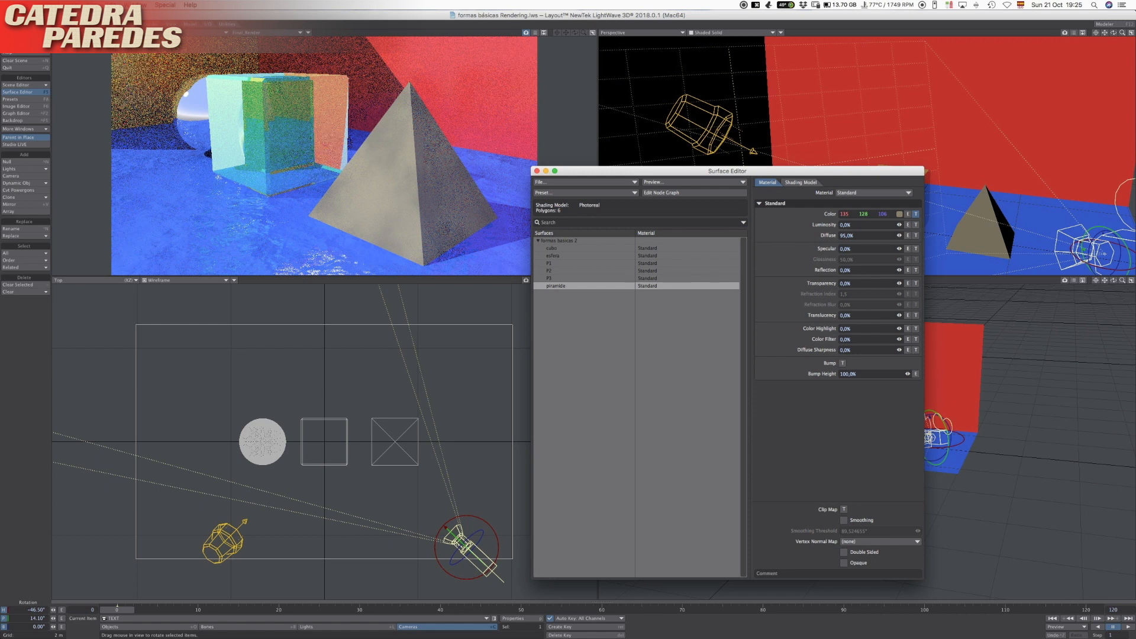
drag(672, 171, 626, 193)
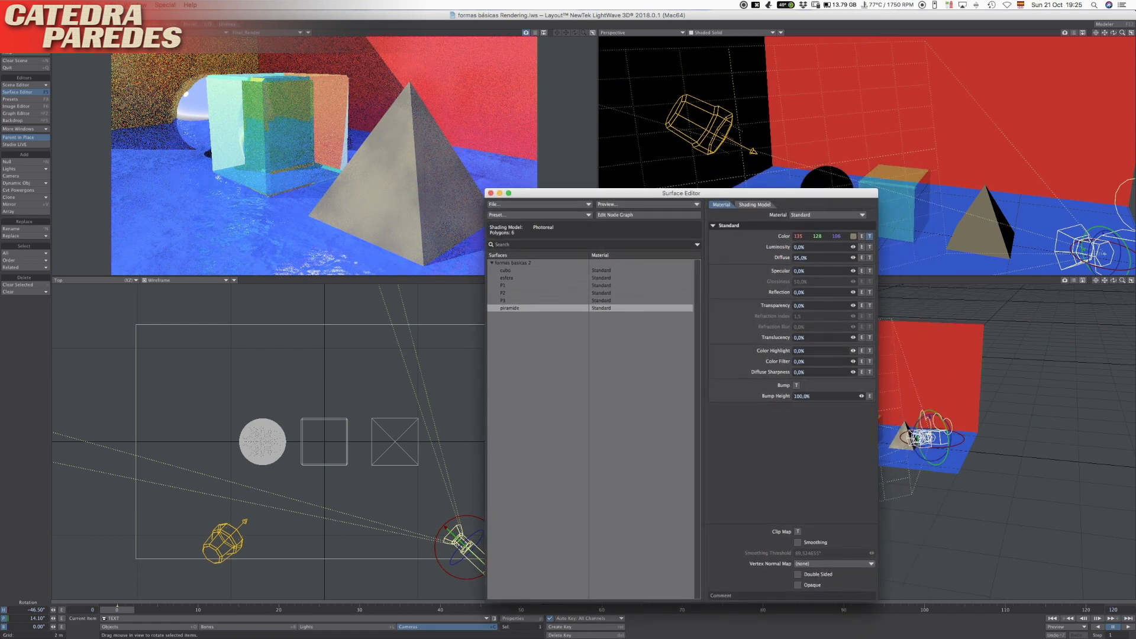
drag(853, 350, 894, 351)
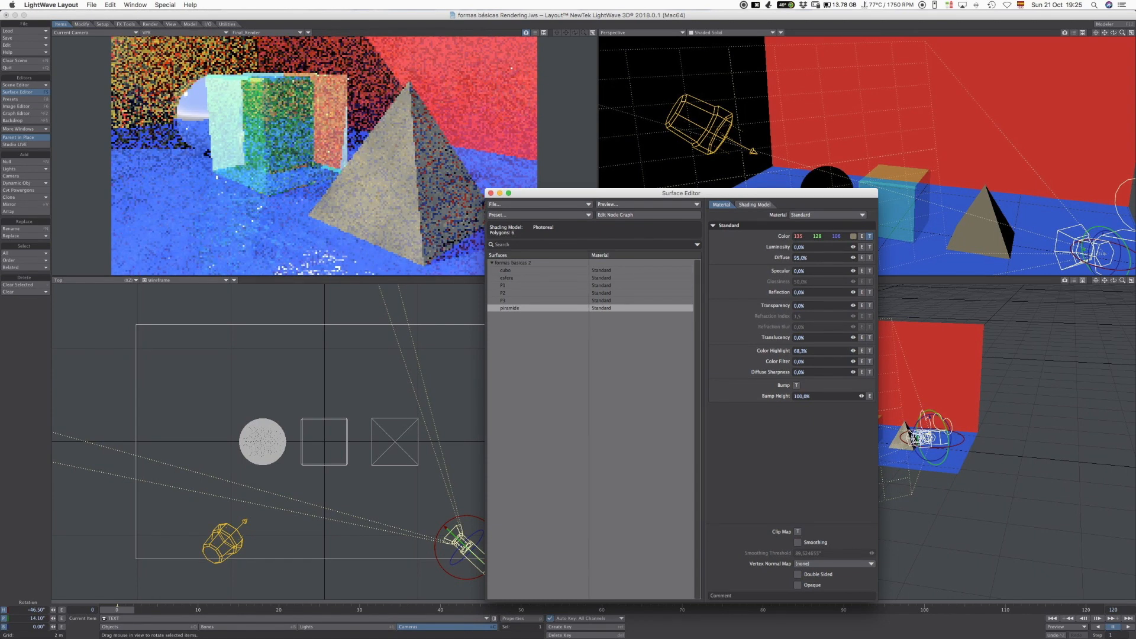
drag(878, 366, 787, 367)
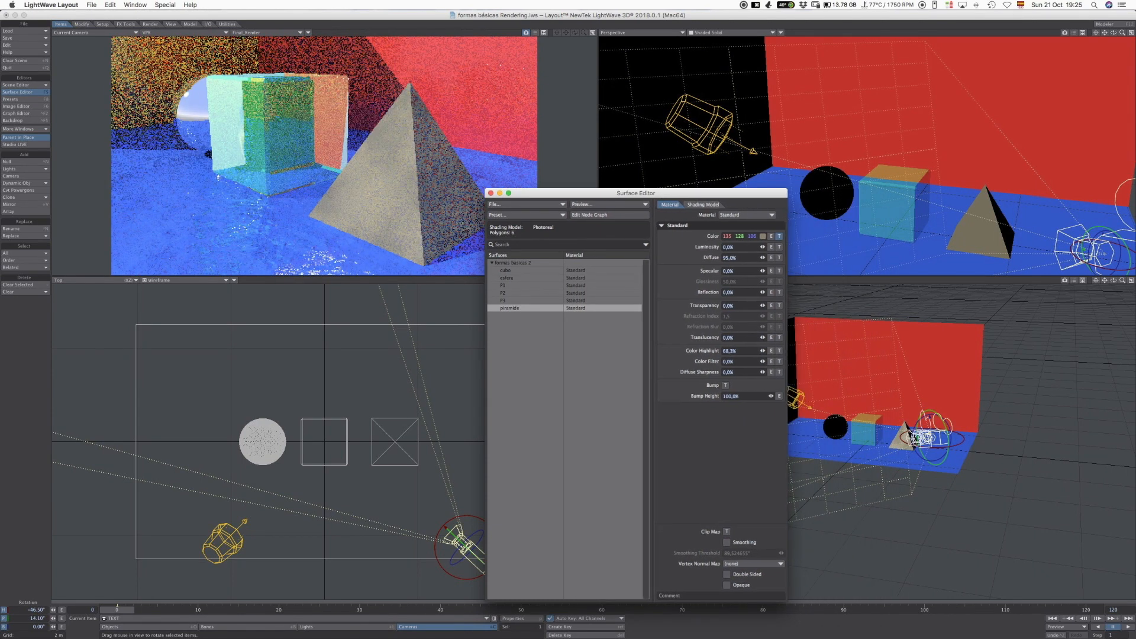
Step: Reopen the Surface Editor, select the esfera surface and open the surface load and save options
key(F5)
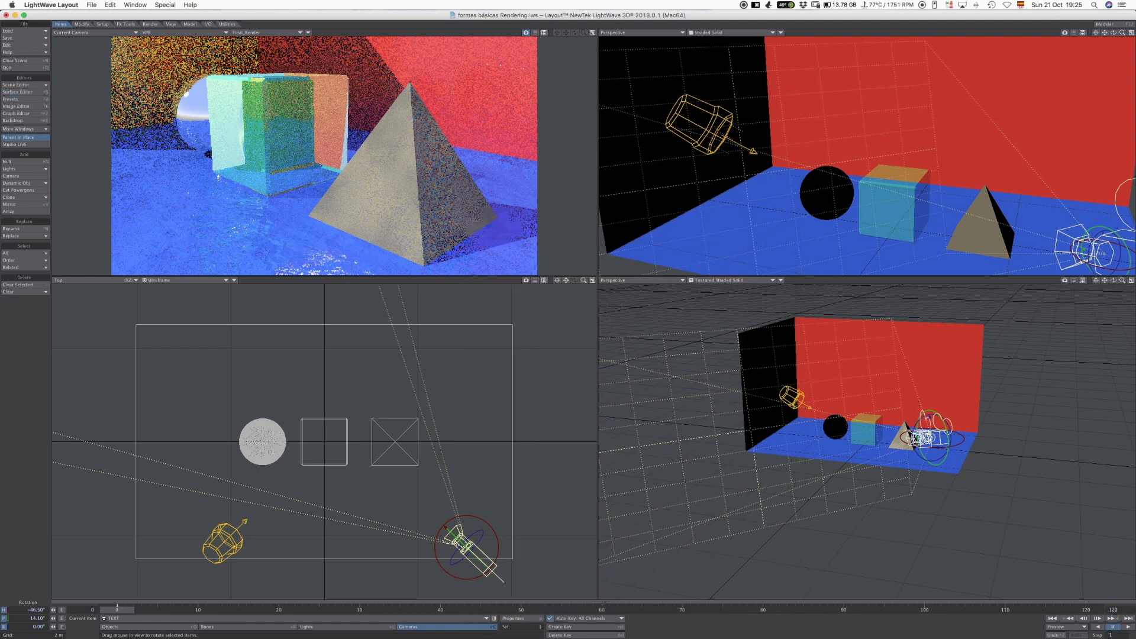
key(F5)
click(513, 278)
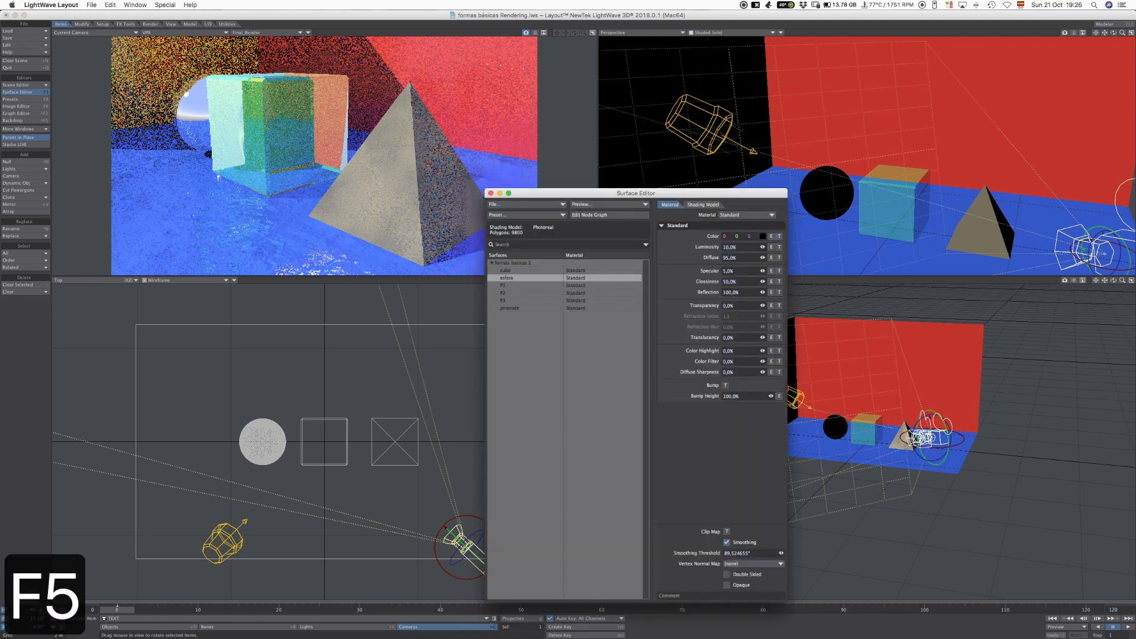
click(530, 204)
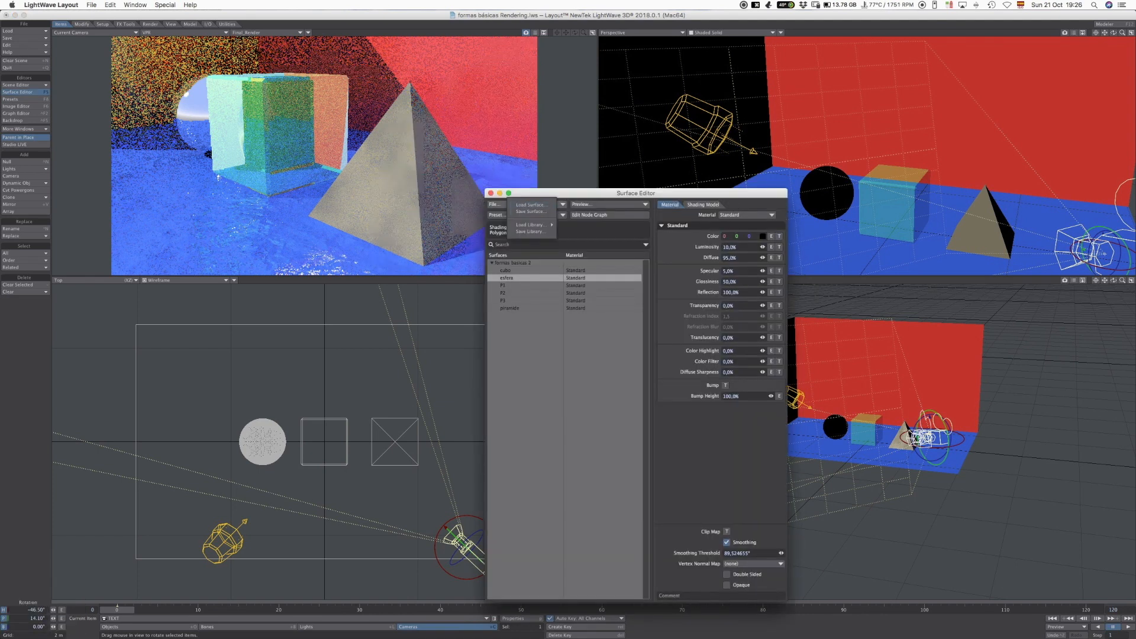
Step: Save the esfera surface as Mirror in the Surfaces folder, and close the Surface Editor
click(530, 211)
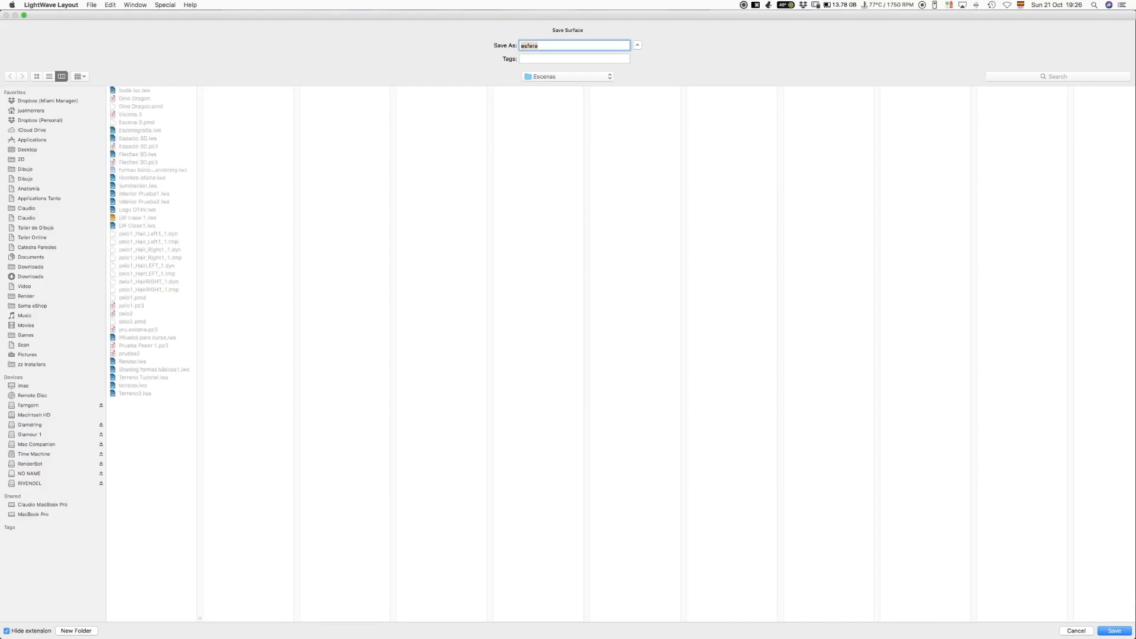
click(568, 77)
click(541, 87)
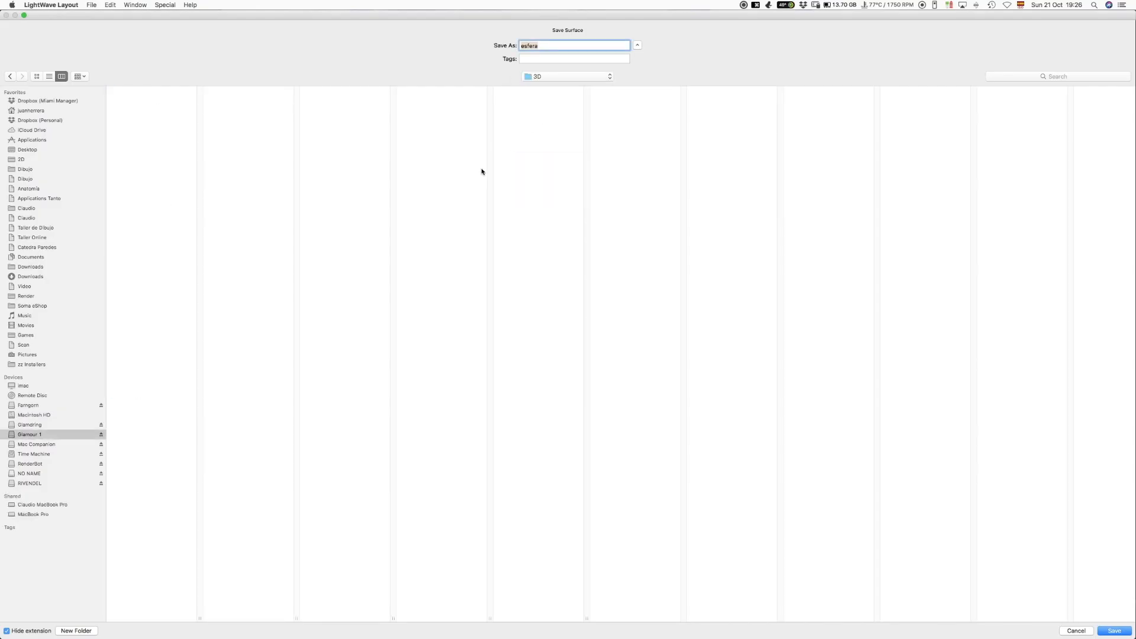
click(517, 171)
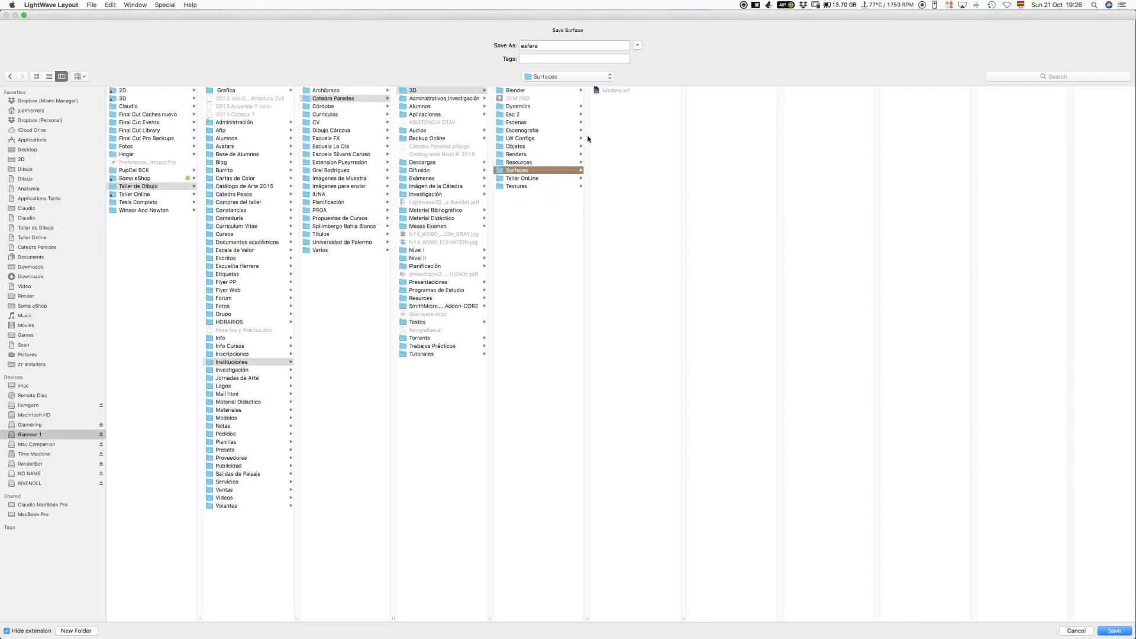
click(533, 45)
text(Mirror)
key(Return)
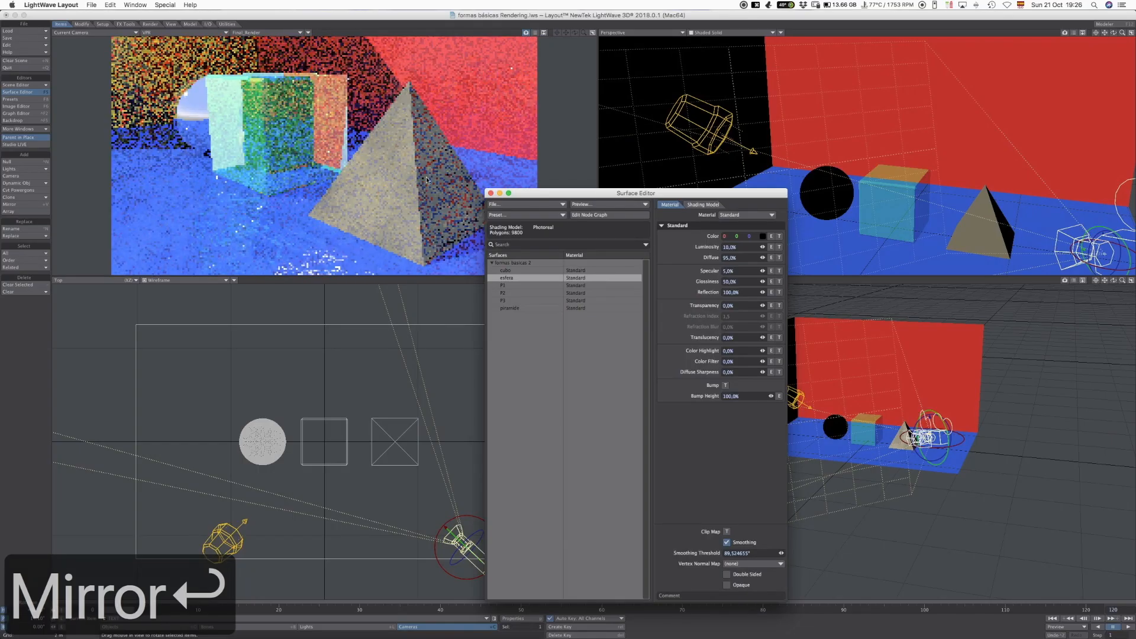
click(506, 202)
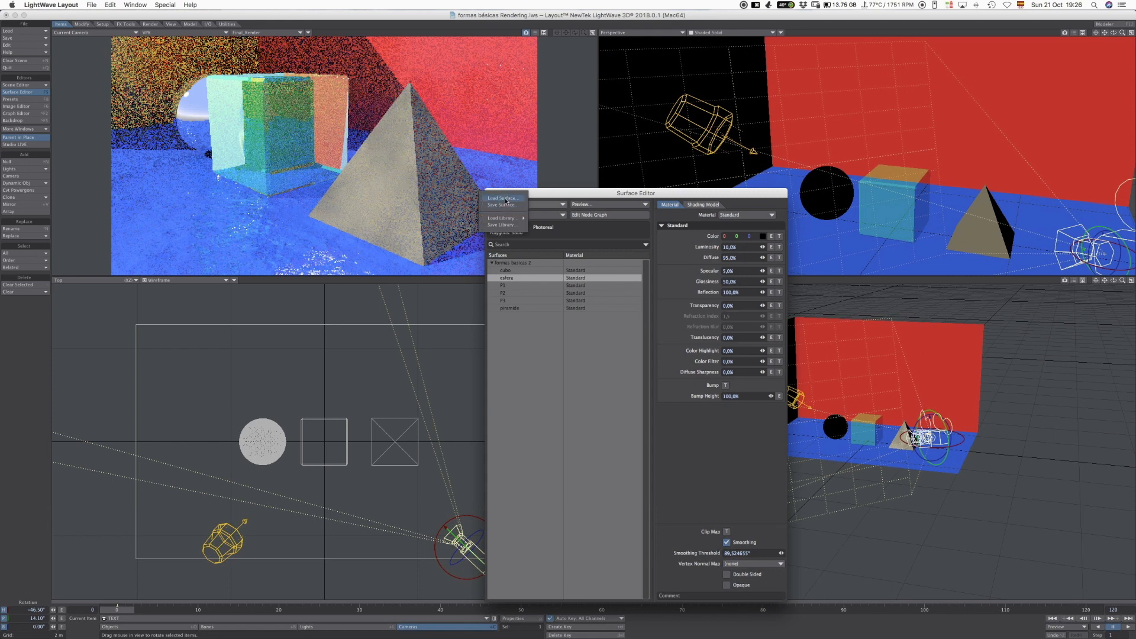
click(539, 201)
key(F5)
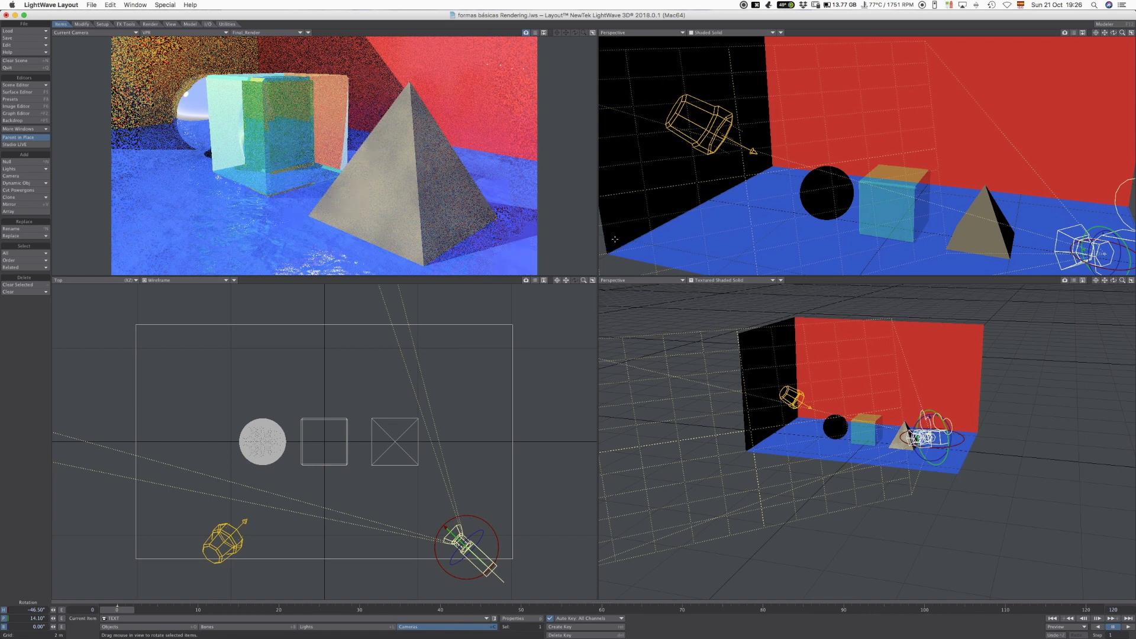
Step: Set the Shaded Solid perspective viewport to VPR rendering and the camera viewport to Shaded Solid
click(729, 33)
click(697, 64)
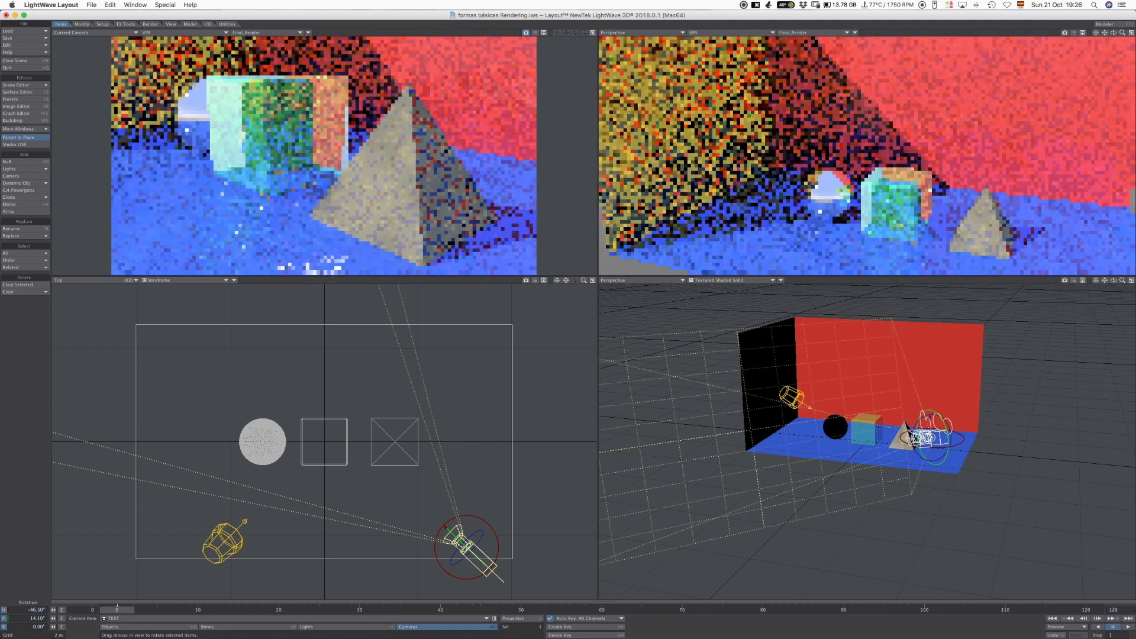
click(193, 33)
click(195, 39)
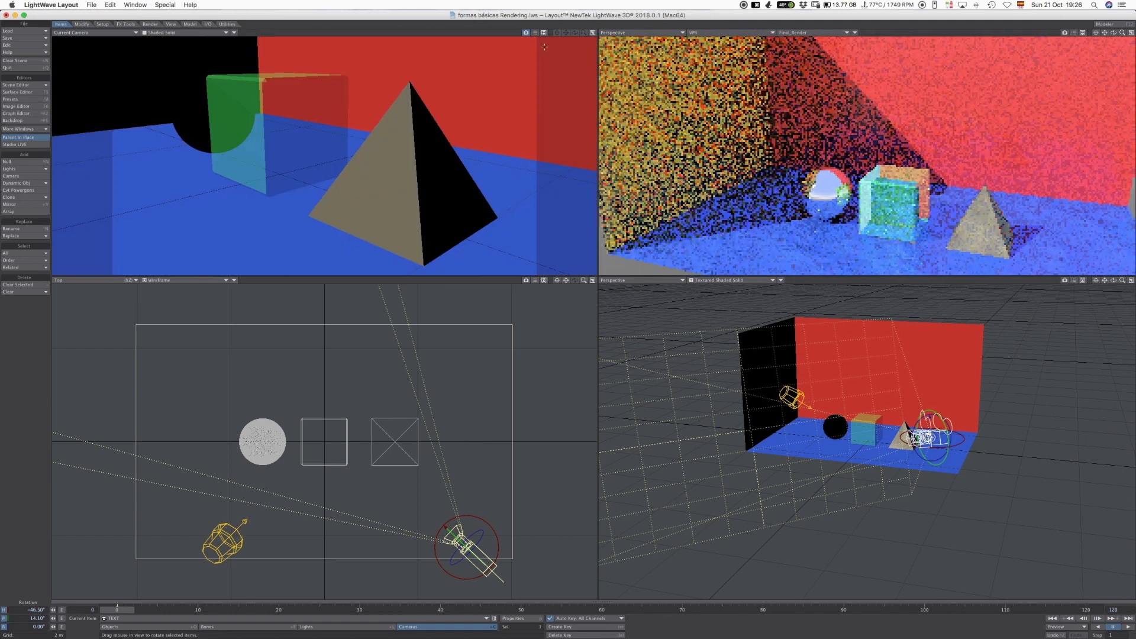
Step: Rename the camera called Camera to Main in its properties and close them
key(c)
key(Down)
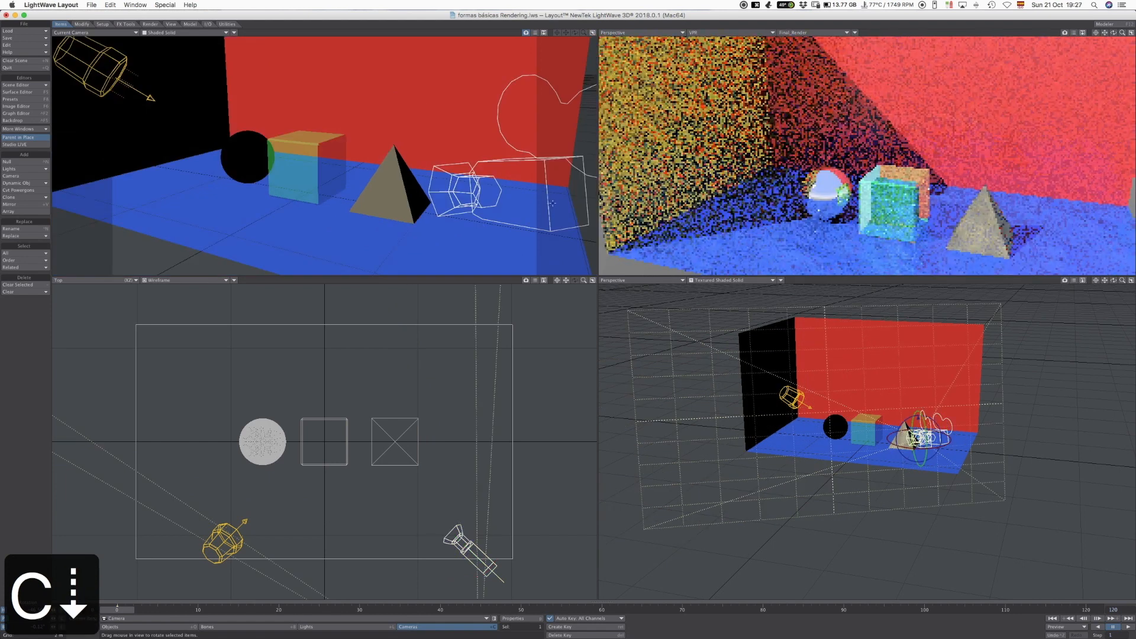
key(p)
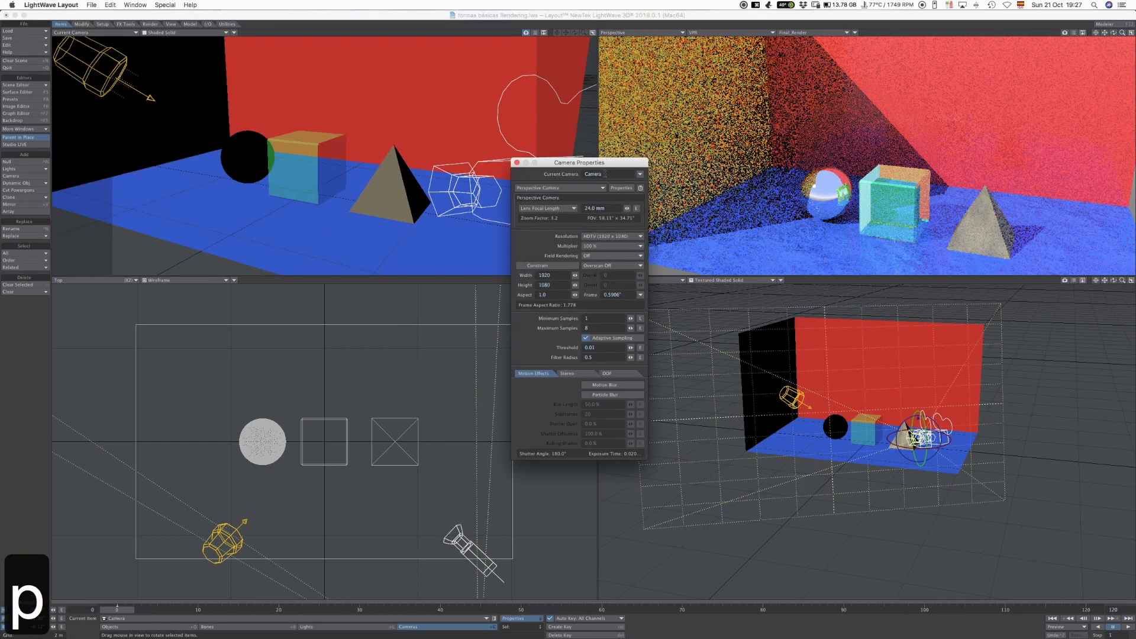
text(Main)
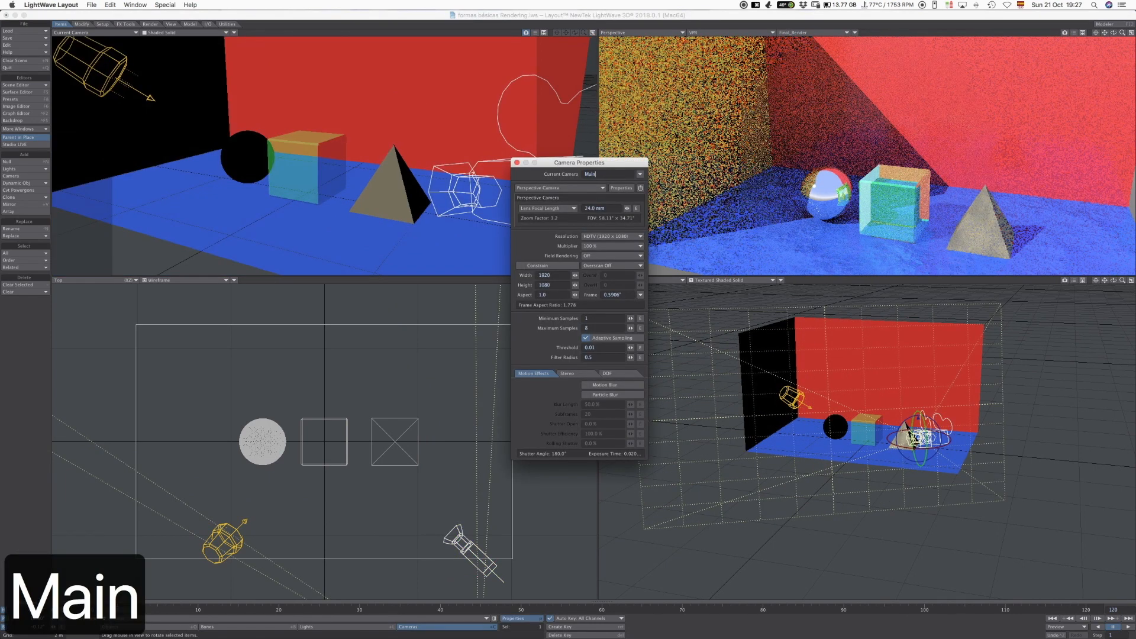
key(Return)
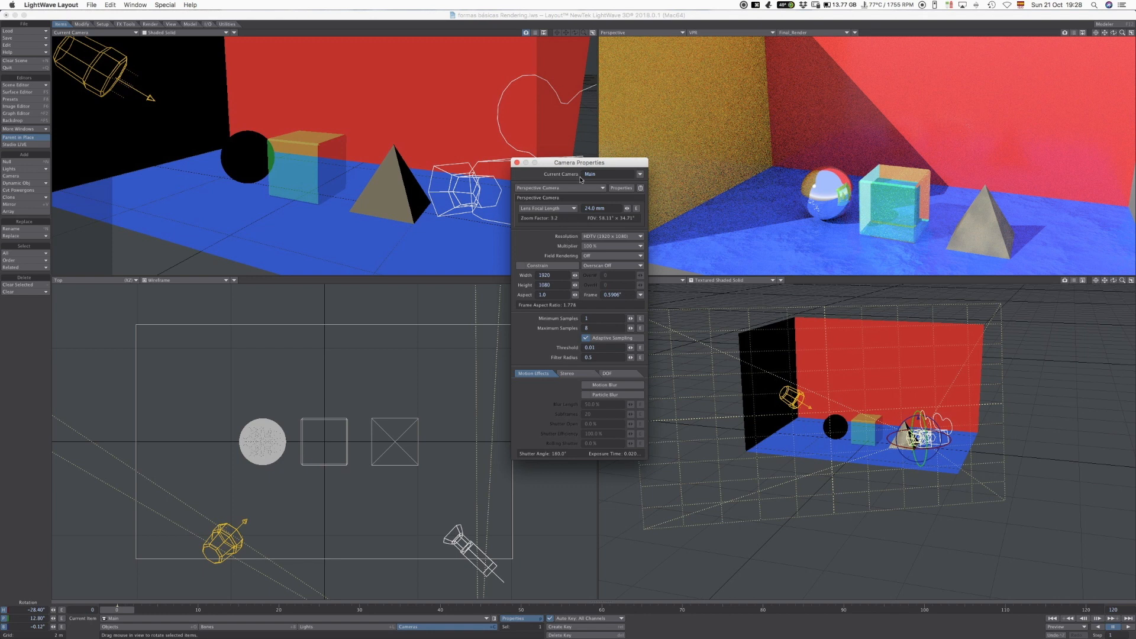
click(517, 163)
Step: Change the scene light's type from Distant to Area and raise its intensity to 9.255 lx
key(shift+l)
key(p)
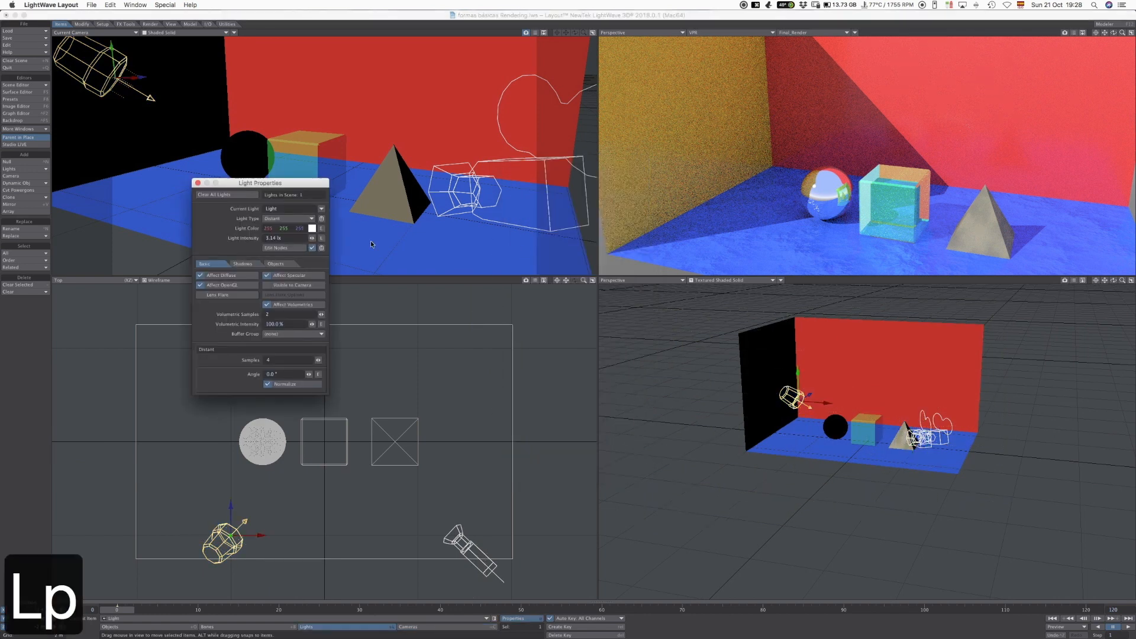
drag(263, 176, 542, 228)
drag(584, 266, 597, 284)
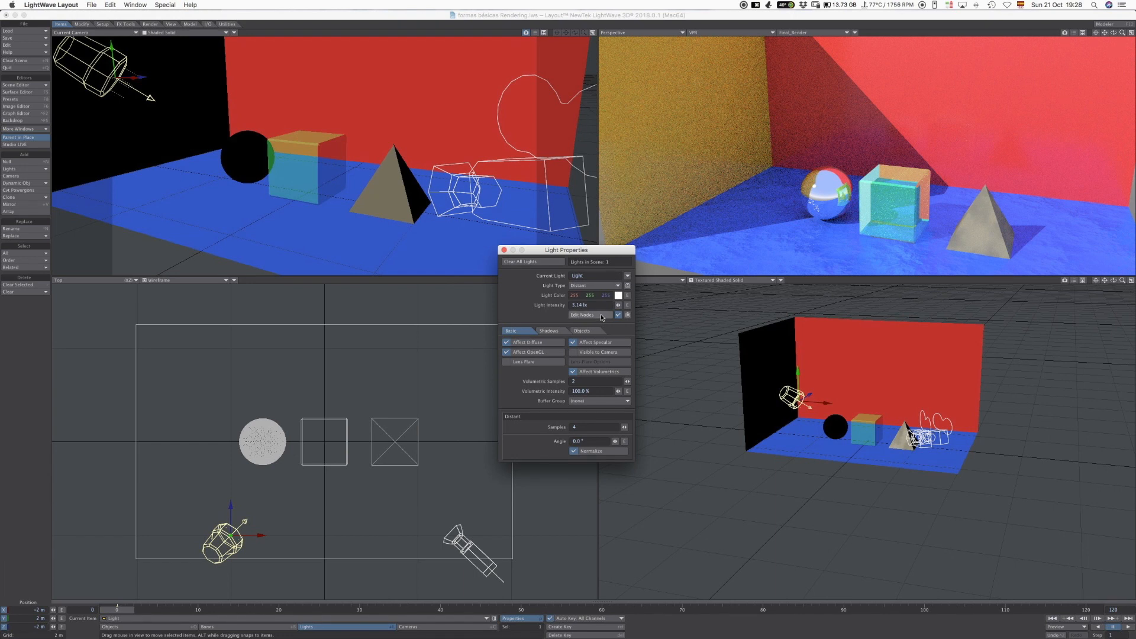
drag(1091, 33, 1093, 44)
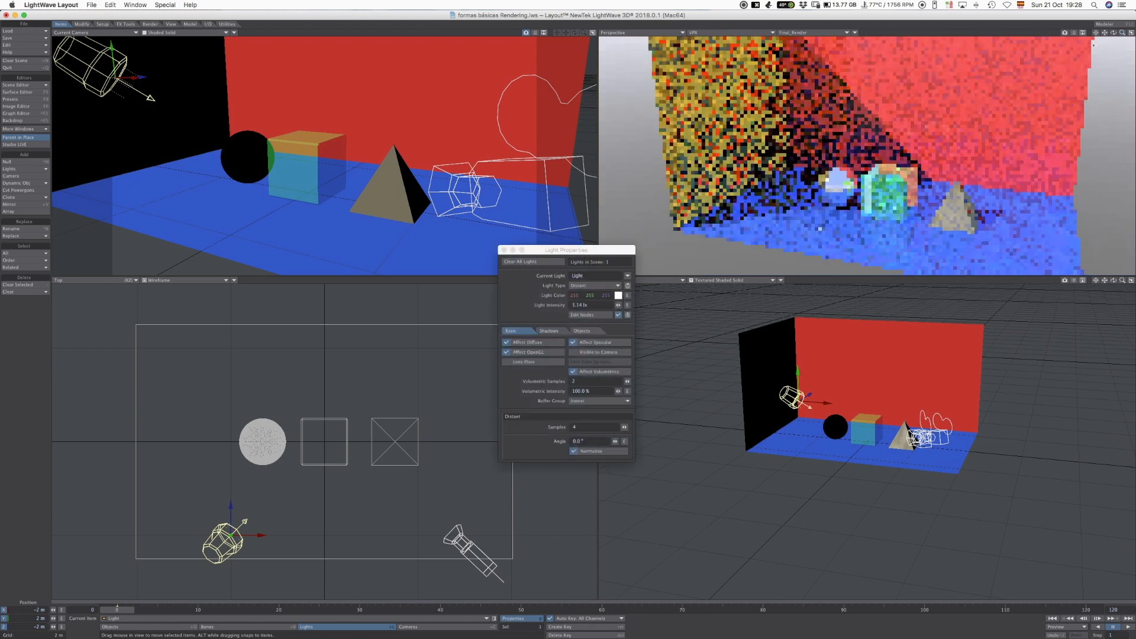
click(605, 286)
click(608, 285)
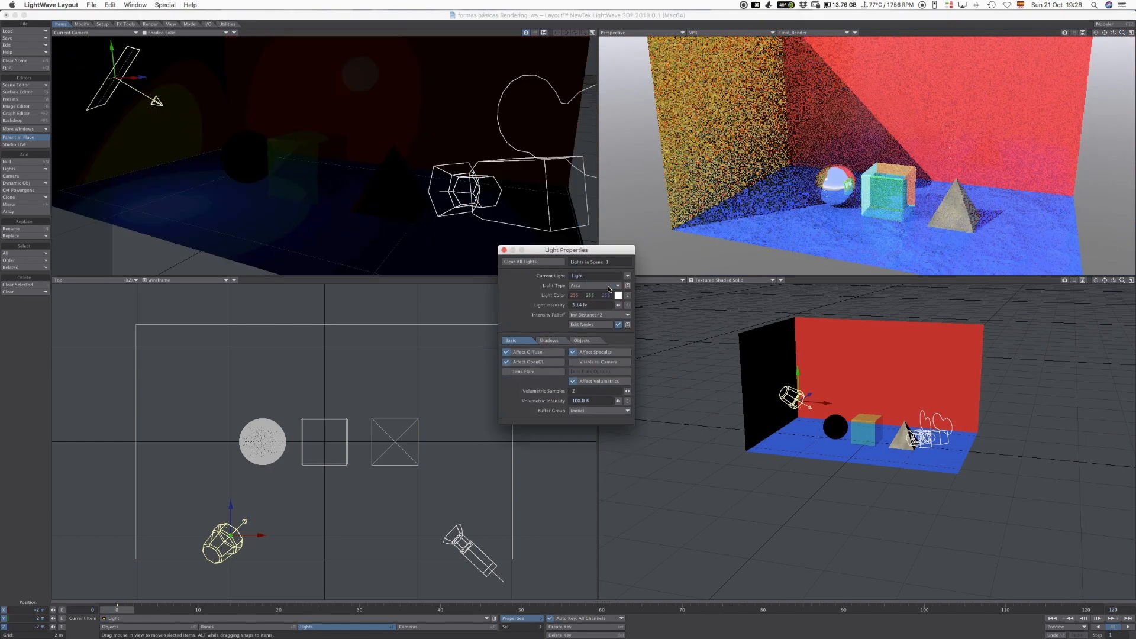
drag(566, 250, 666, 283)
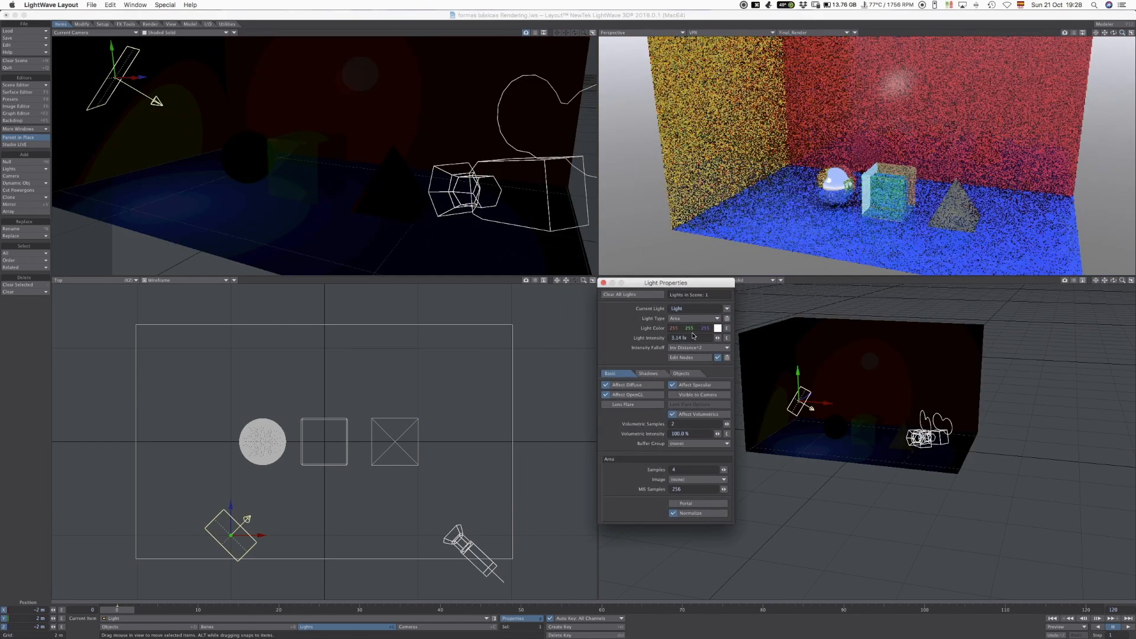
drag(718, 338, 734, 338)
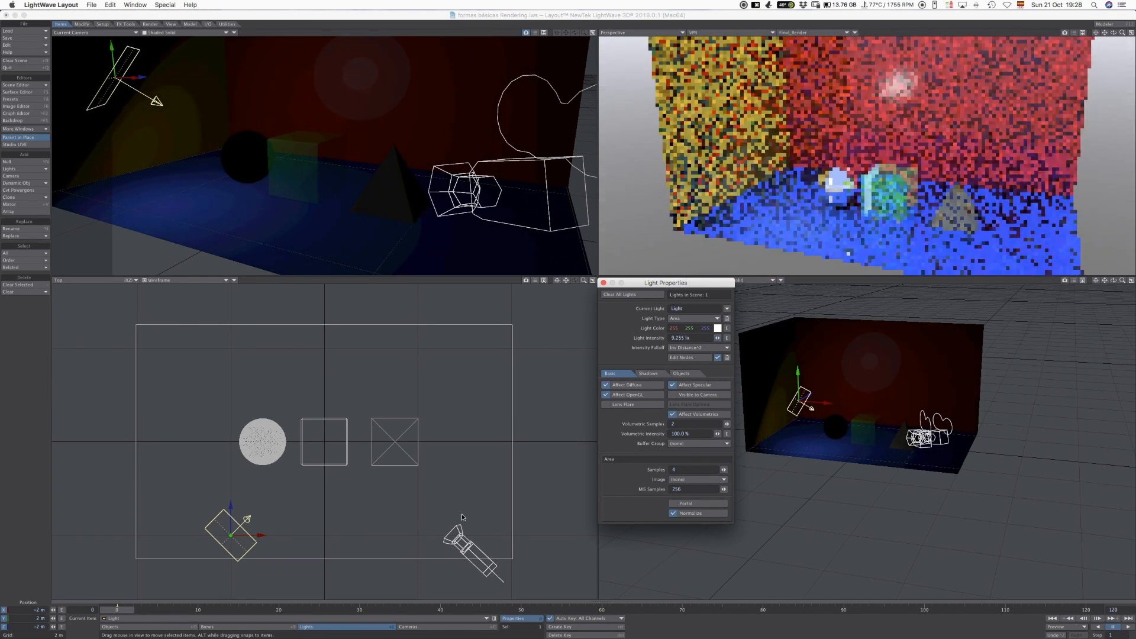
Step: Enlarge the area light and reposition it over the cube so that it faces down
key(h)
drag(474, 451, 550, 451)
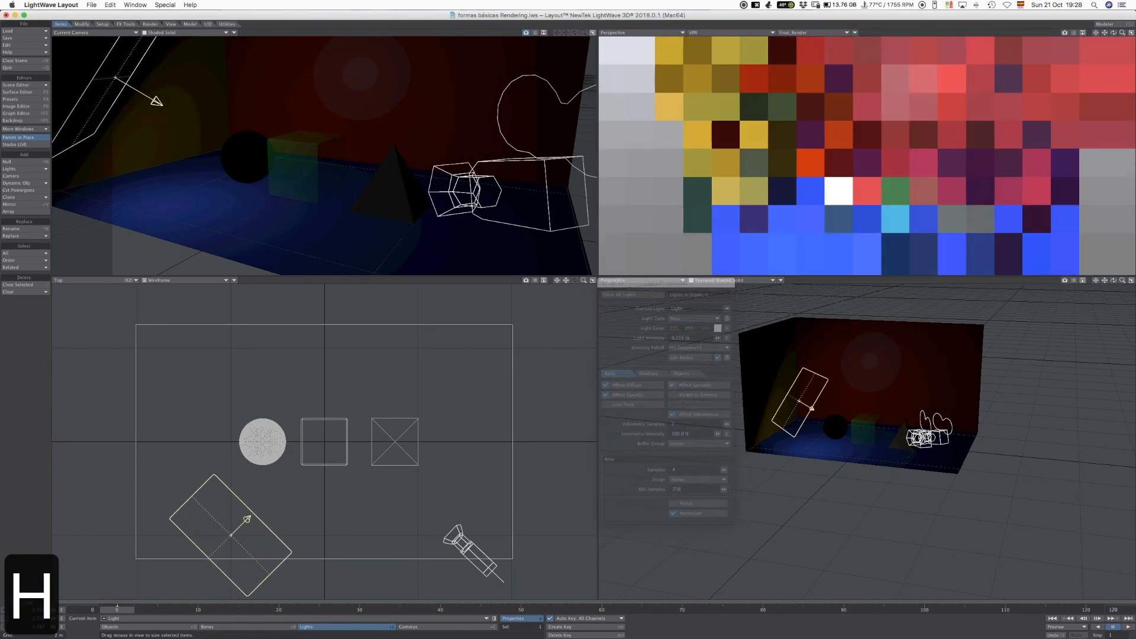
key(t)
drag(222, 559, 332, 444)
key(y)
key(t)
key(y)
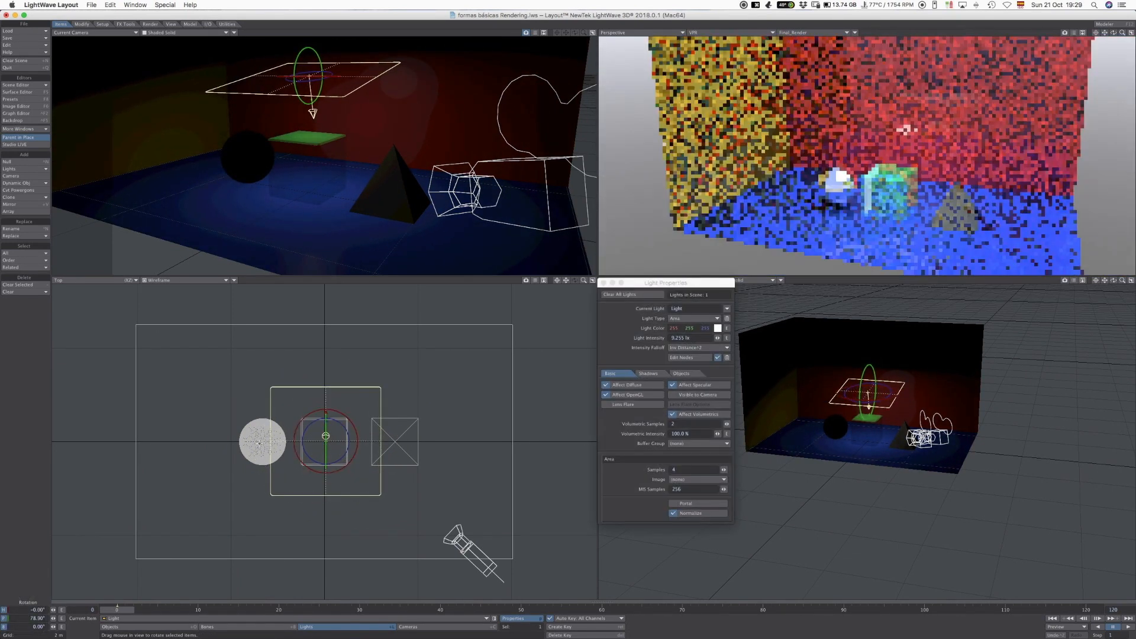
Step: Scale the area light up to 3.126 and raise it towards the top of the walls
key(h)
drag(438, 490, 483, 489)
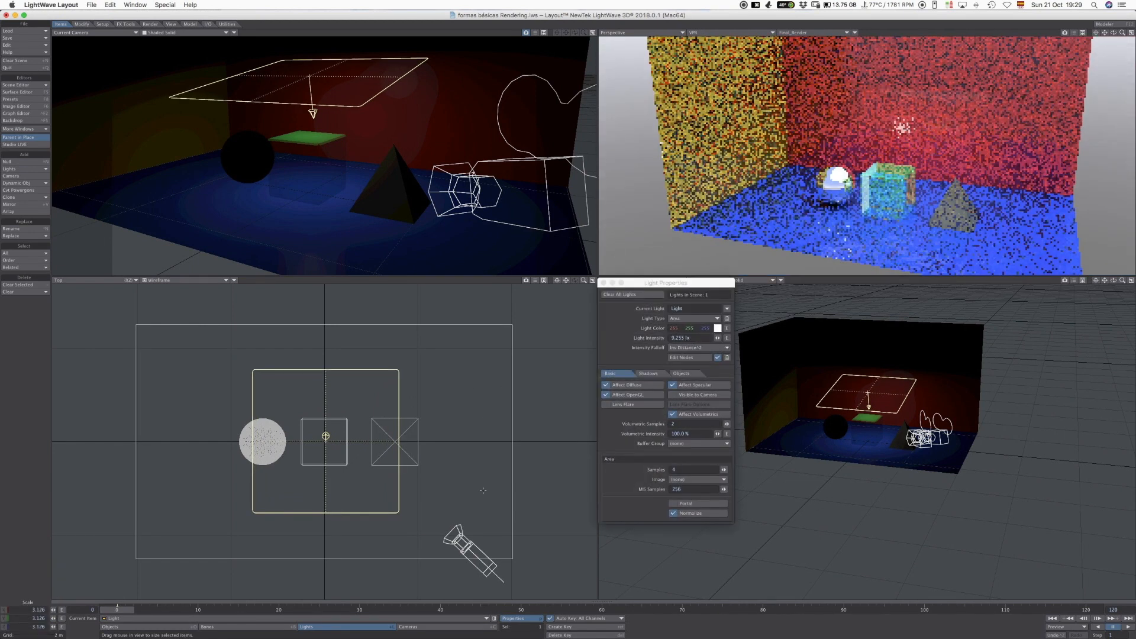
key(t)
drag(868, 362, 868, 322)
Step: Set the area light's intensity to 30 lx
drag(701, 284, 573, 317)
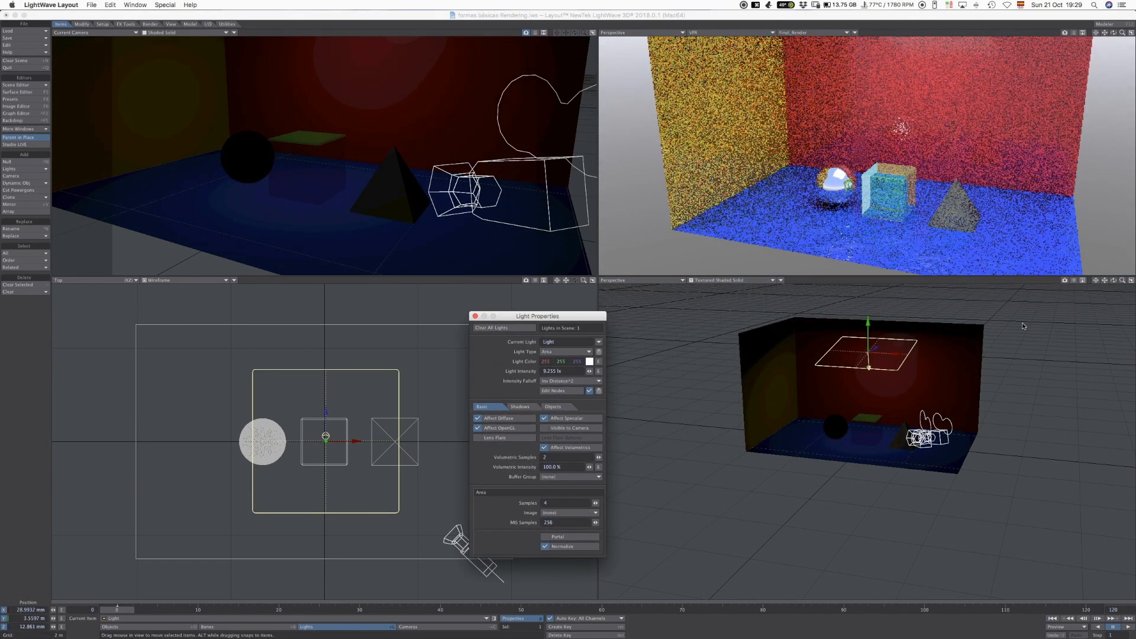
drag(1122, 280, 1134, 263)
mouse_move(953, 425)
alt+shift+mouse_down()
mouse_move(953, 395)
mouse_move(951, 420)
mouse_move(950, 410)
alt+shift+mouse_up()
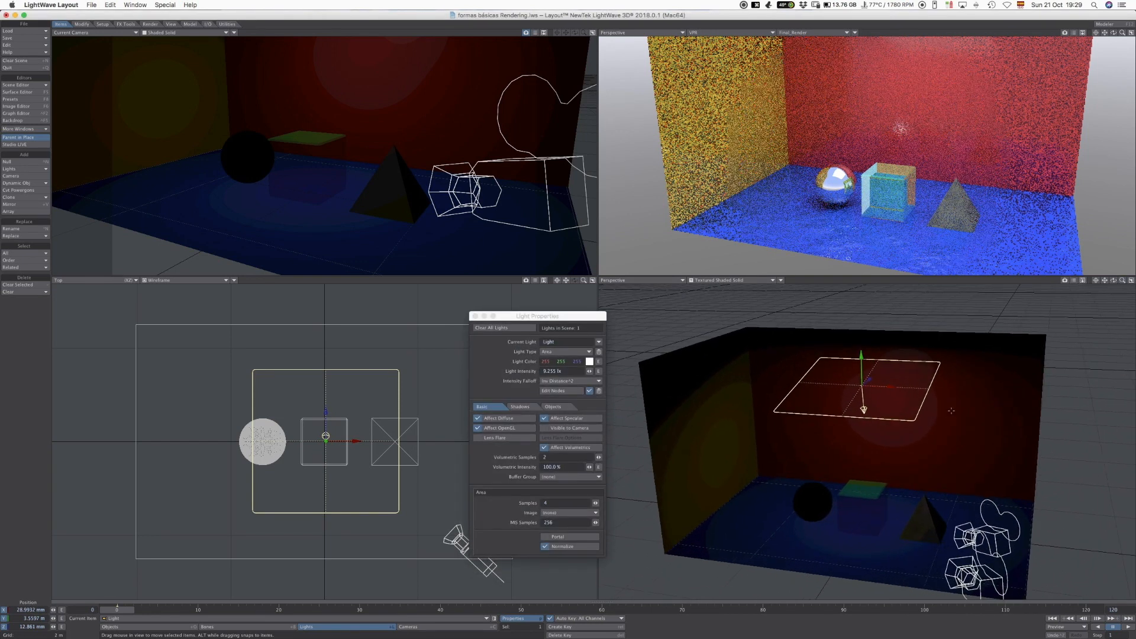
drag(475, 316, 486, 310)
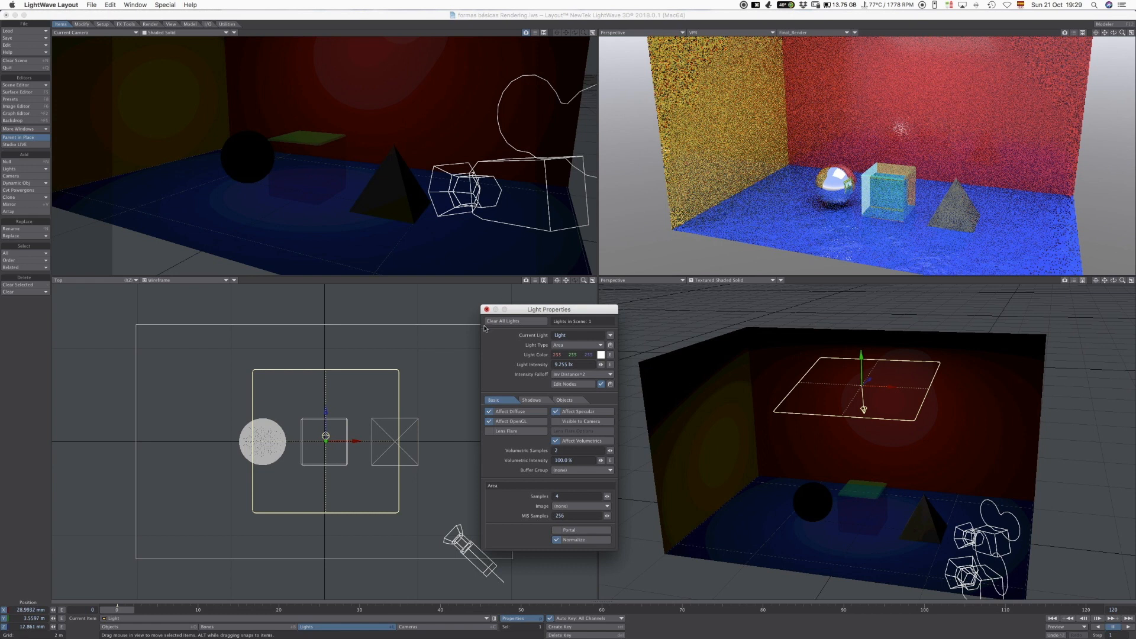
drag(600, 365, 693, 365)
drag(576, 365, 504, 370)
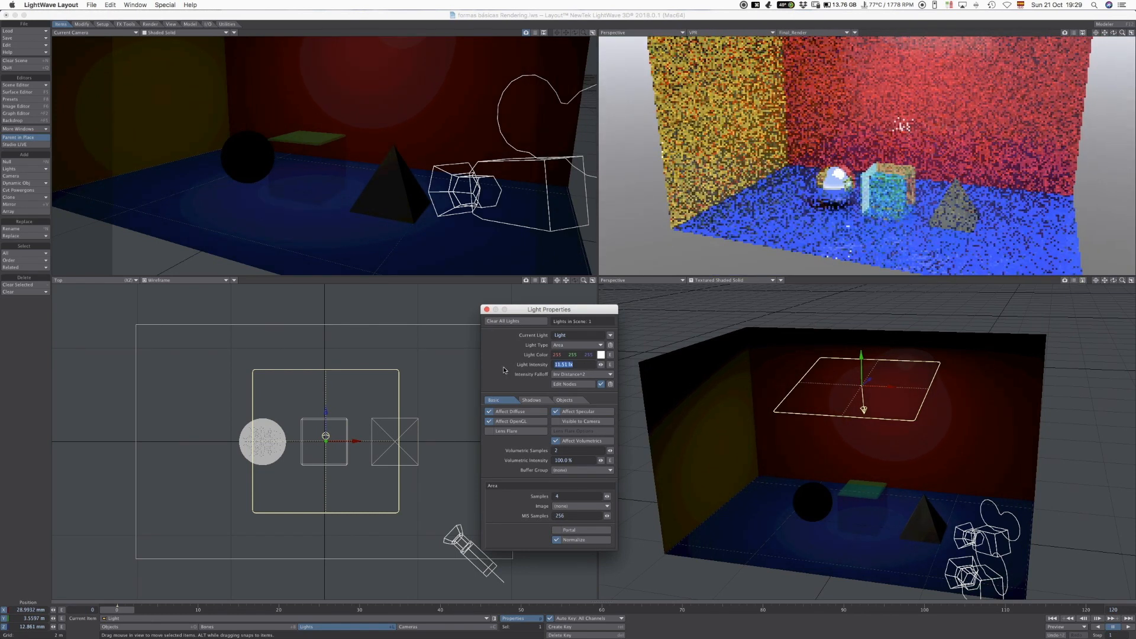
text(30)
key(Tab)
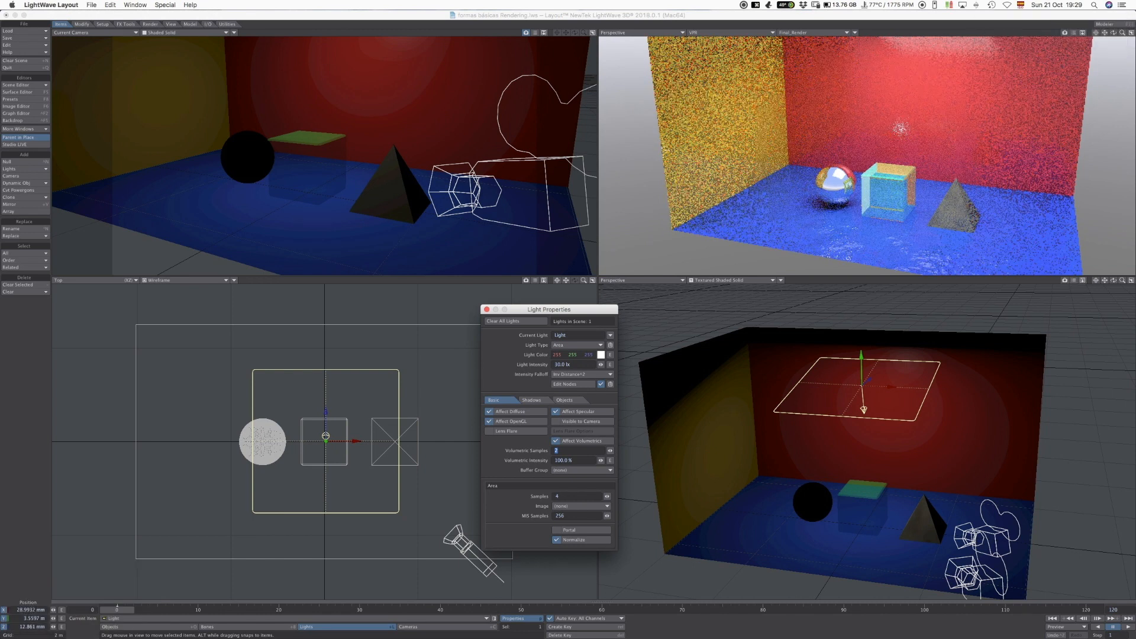
Step: Reduce the area light's intensity to 22 lx
drag(549, 309, 570, 303)
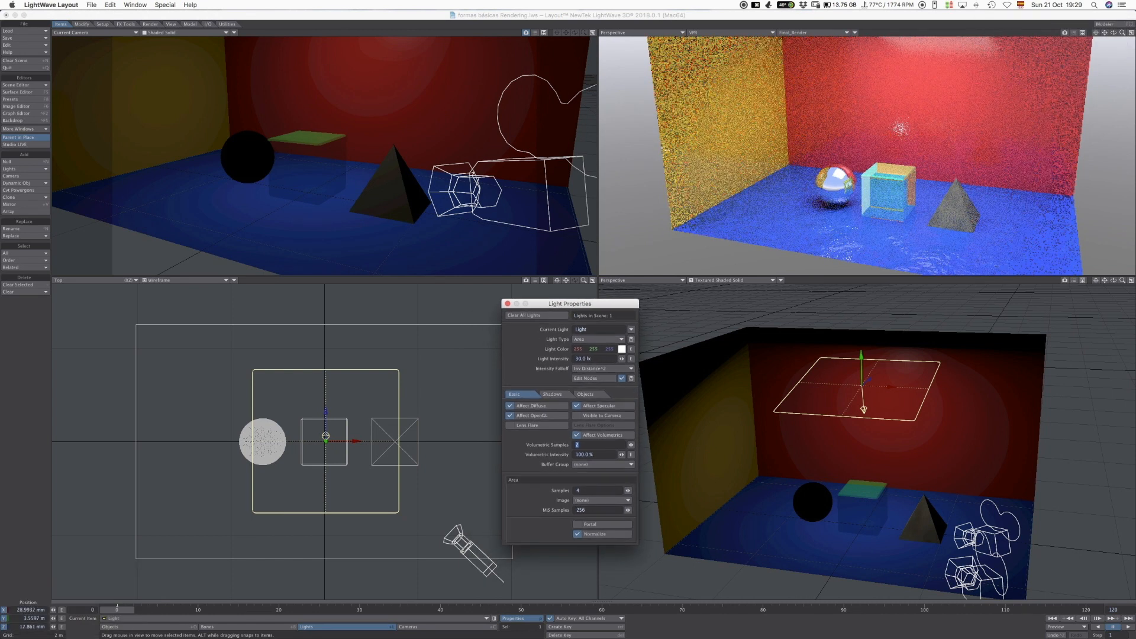
click(592, 358)
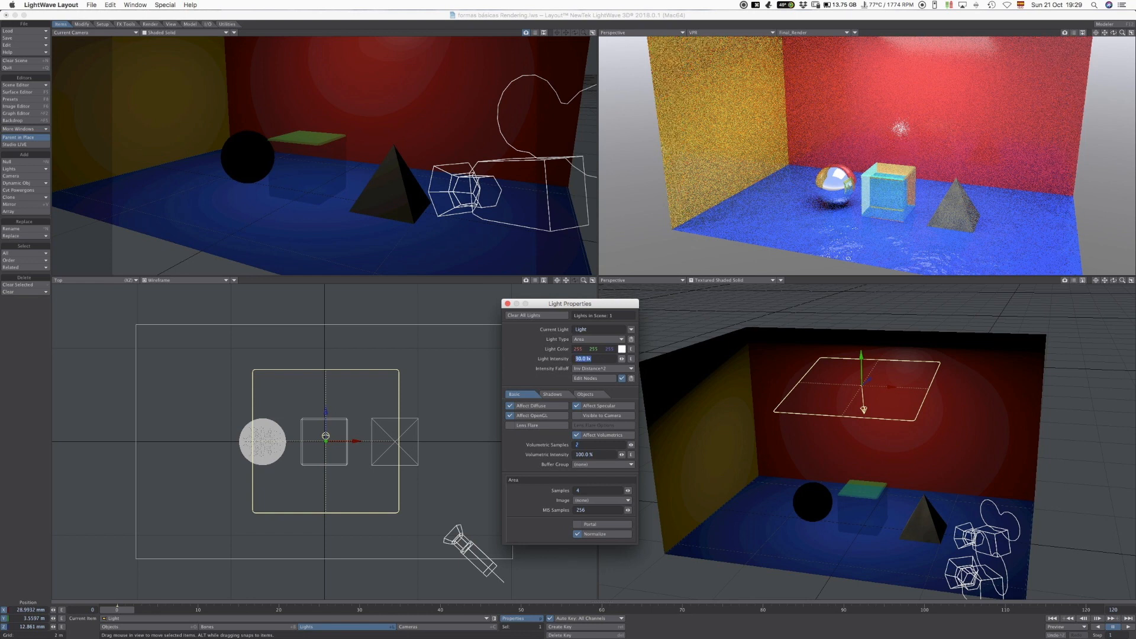
text(22)
key(Tab)
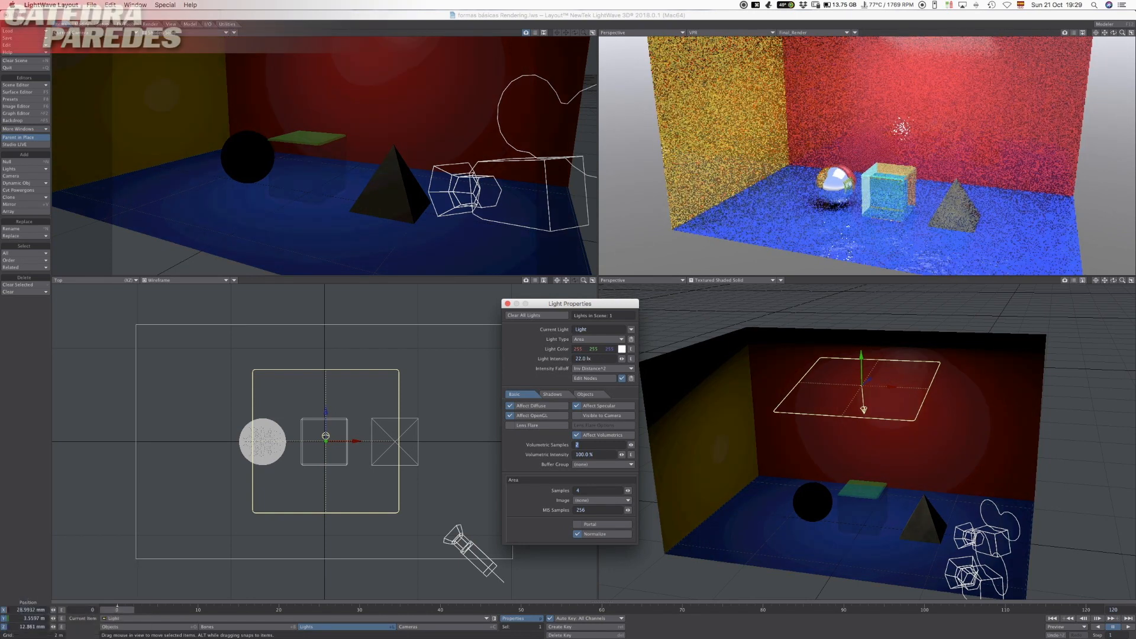
drag(570, 303, 579, 302)
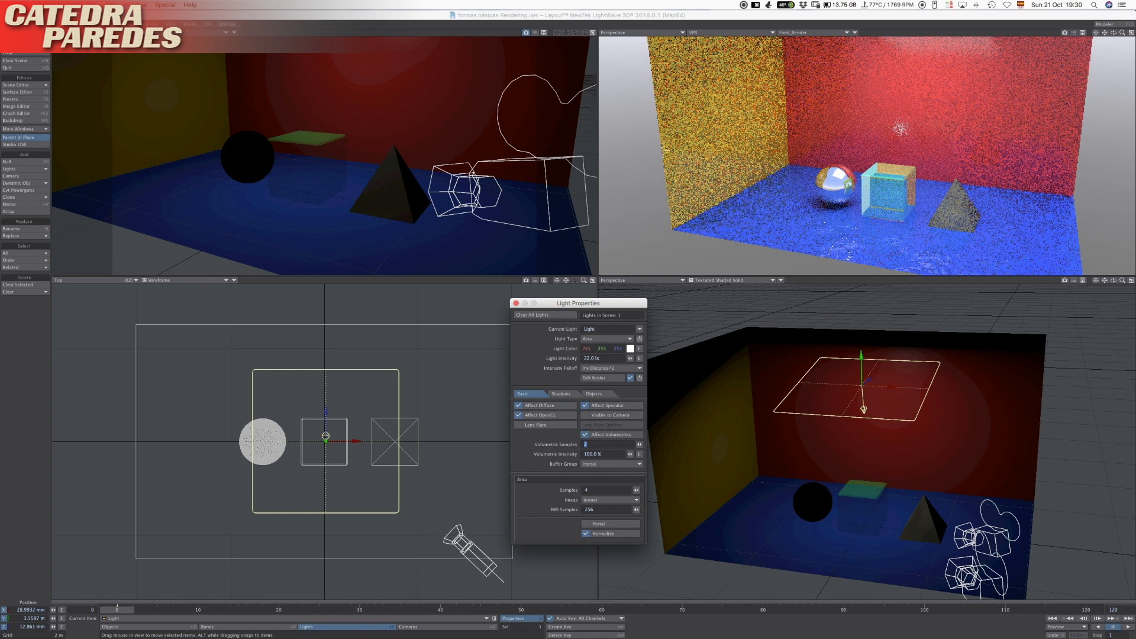
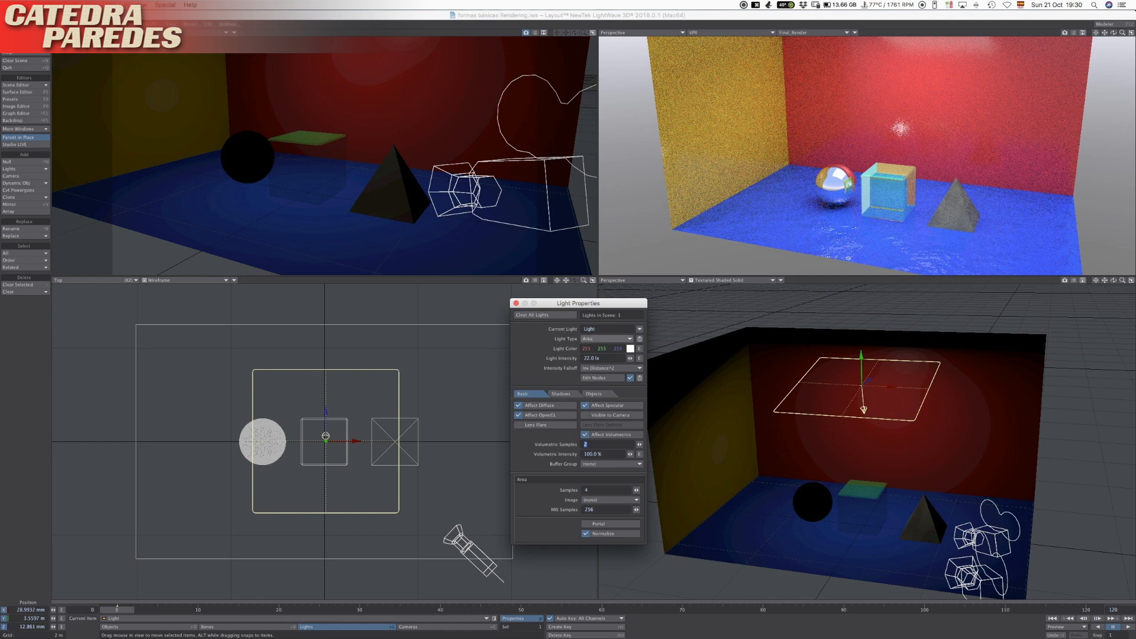
Step: Turn the area light off by setting its intensity to 0 lx, and close its properties
drag(578, 303, 581, 305)
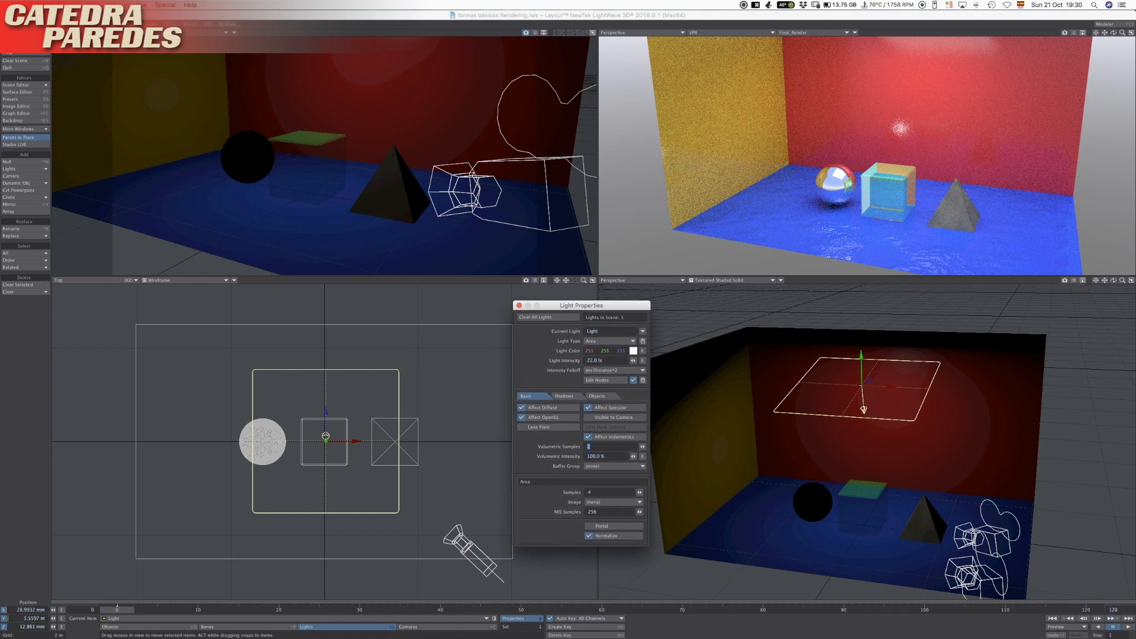
text(0)
key(Tab)
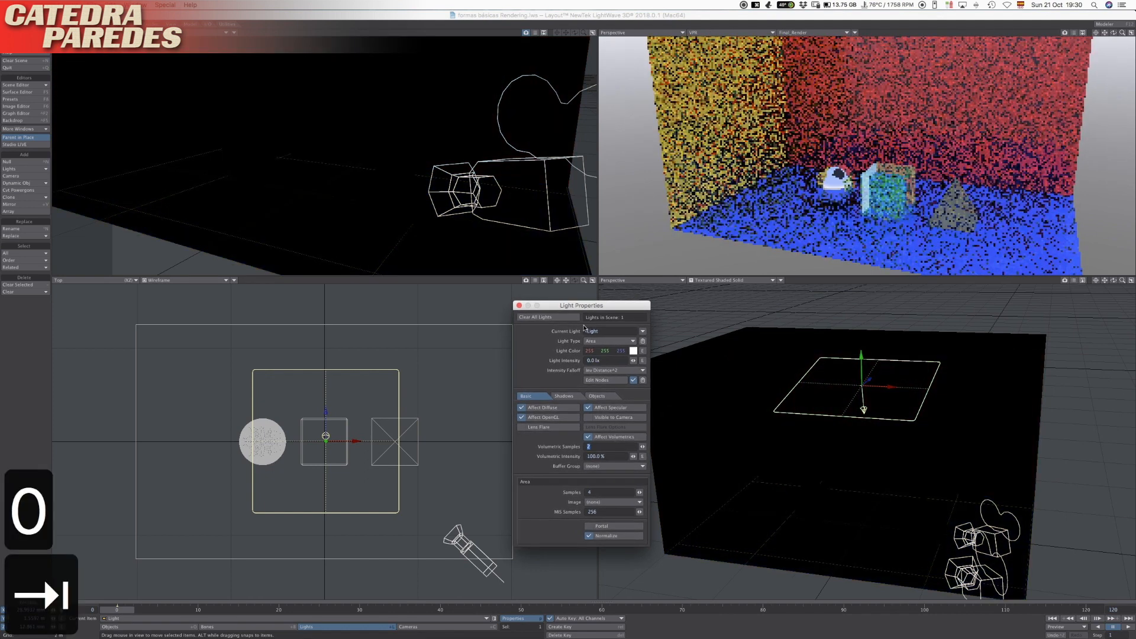
click(519, 305)
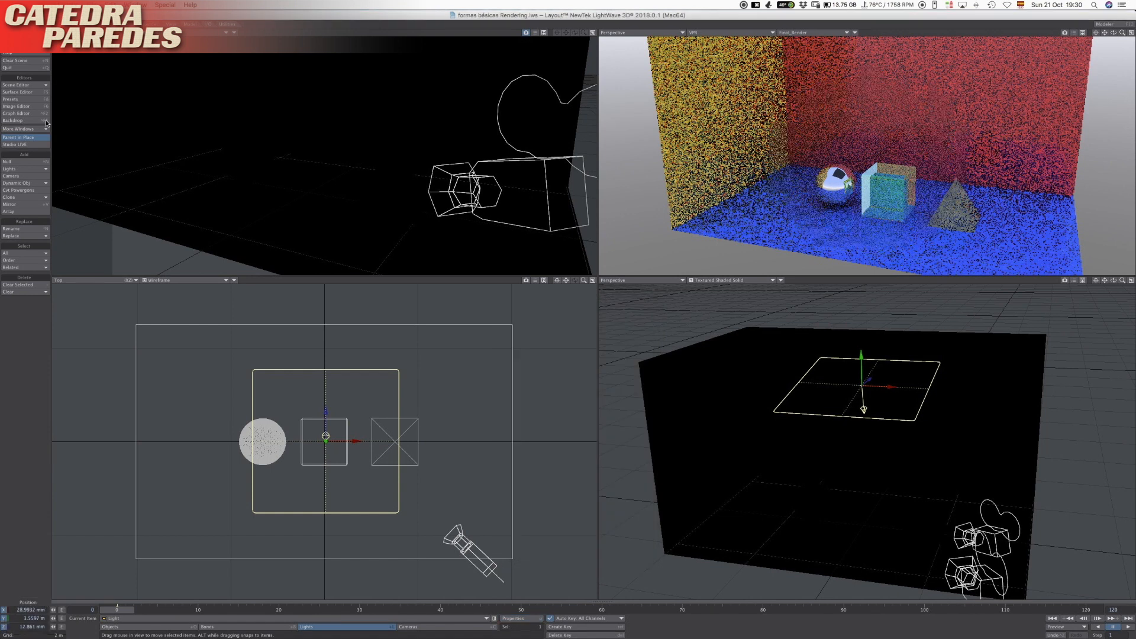
Step: Add a spotlight to the scene and name it Spot
click(29, 169)
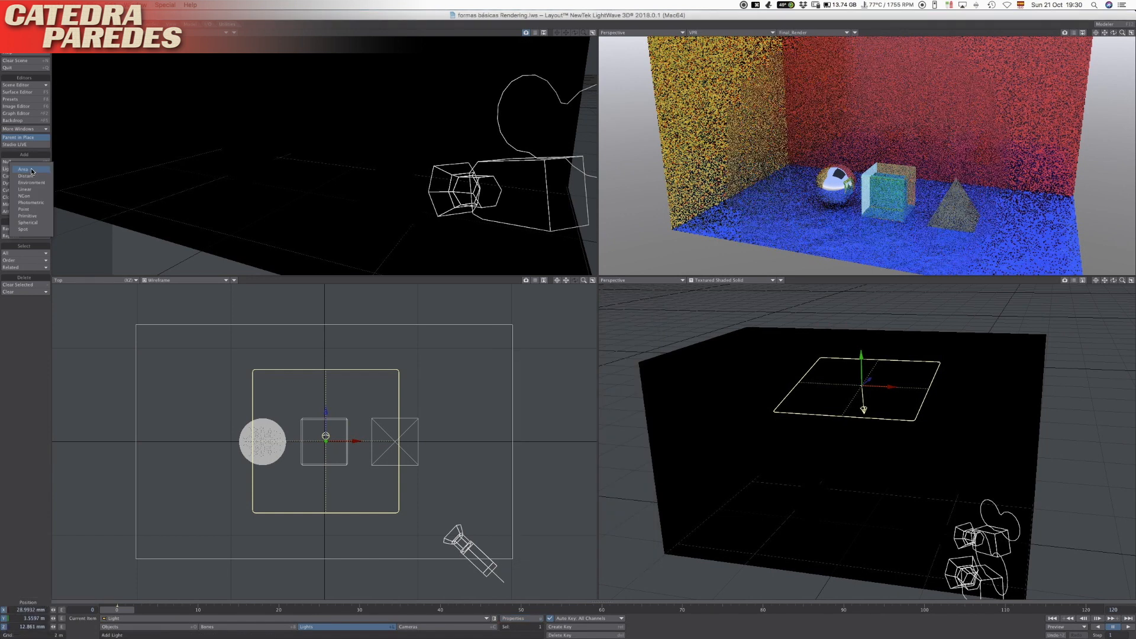
click(36, 230)
text(Spot)
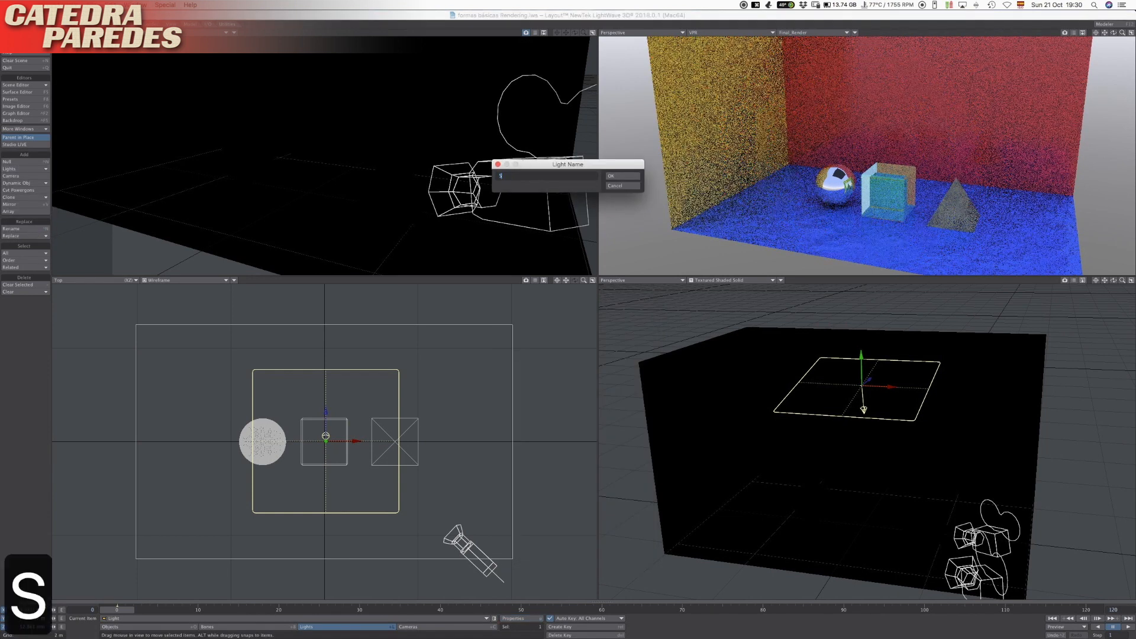
key(Return)
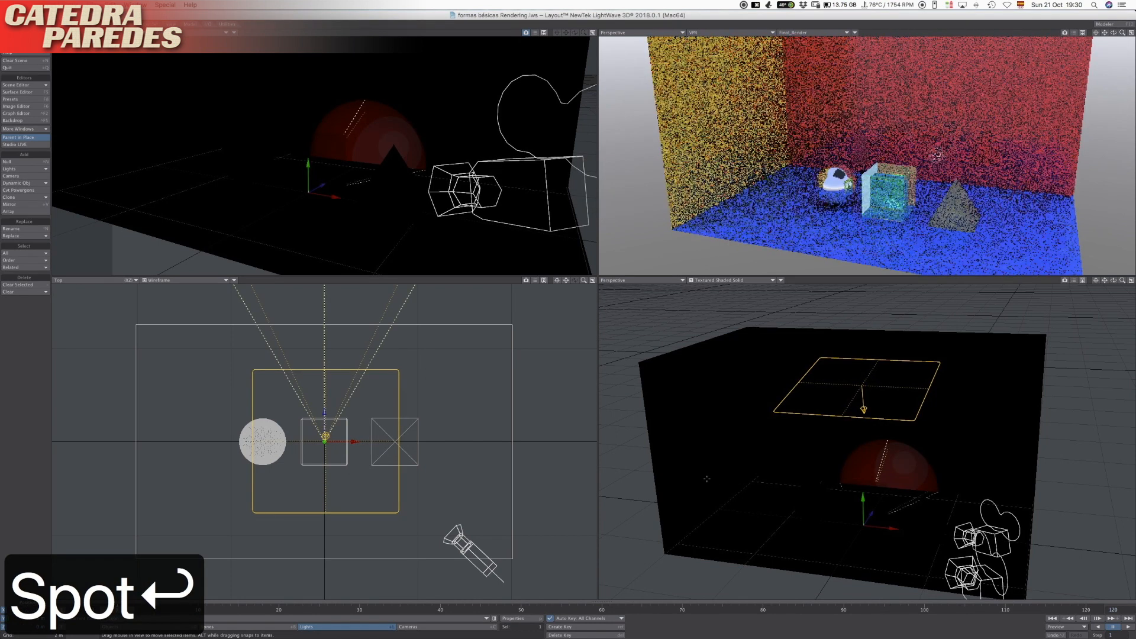
Step: Raise the spotlight to about 4.4 m in the room's upper front-left corner and aim it down towards the shapes
key(t)
drag(569, 358, 450, 490)
key(y)
drag(275, 401, 372, 431)
key(t)
drag(719, 434, 710, 330)
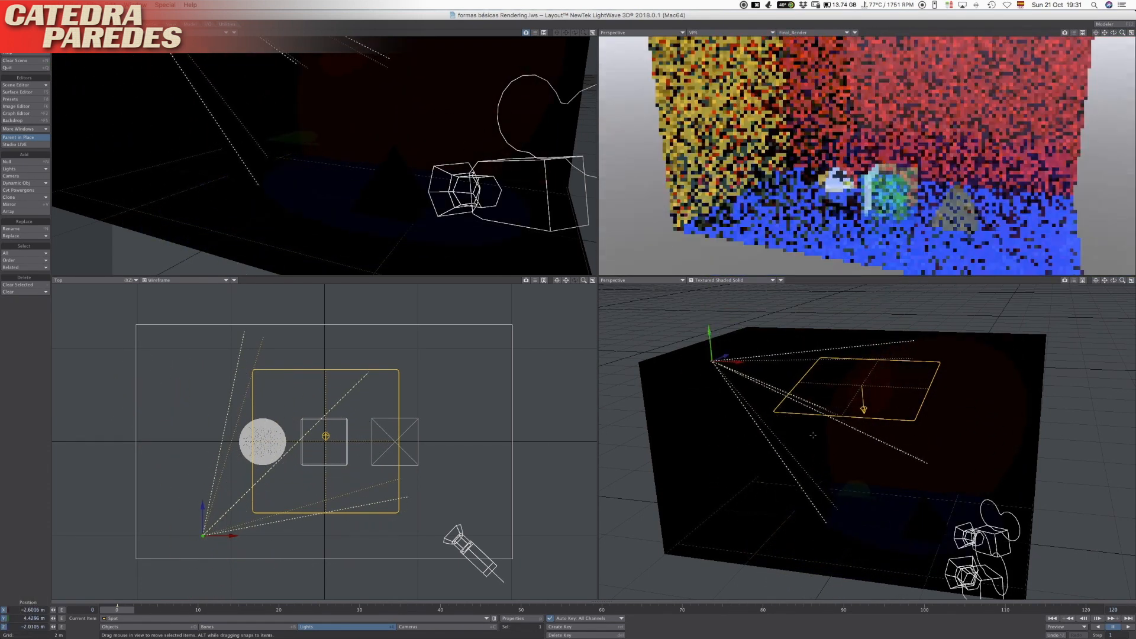
key(space)
drag(850, 431, 892, 457)
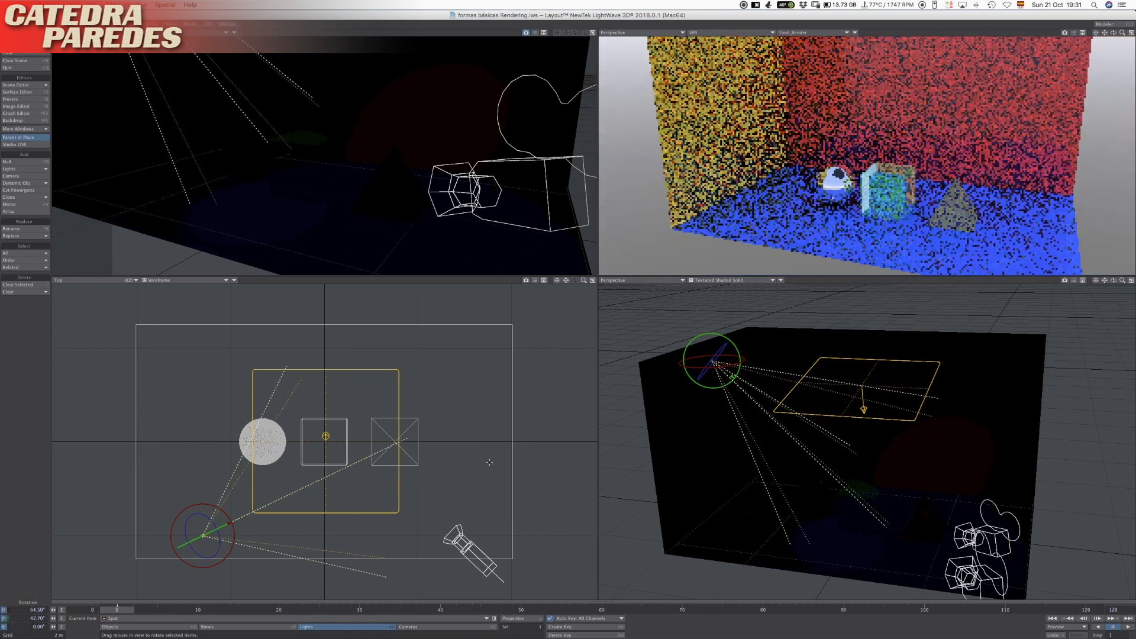
Step: Refine the spotlight's position close to the yellow wall's front corner and rotate it to cover the sphere and cube
key(t)
drag(536, 421, 485, 406)
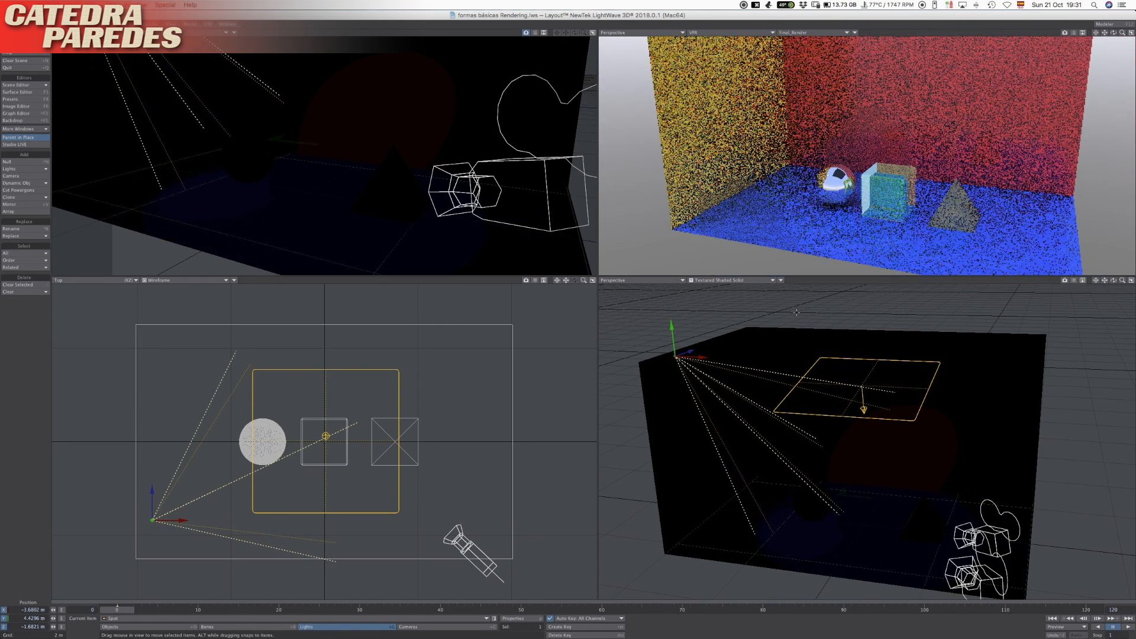
mouse_move(679, 362)
mouse_down()
mouse_move(718, 363)
mouse_move(700, 371)
mouse_up()
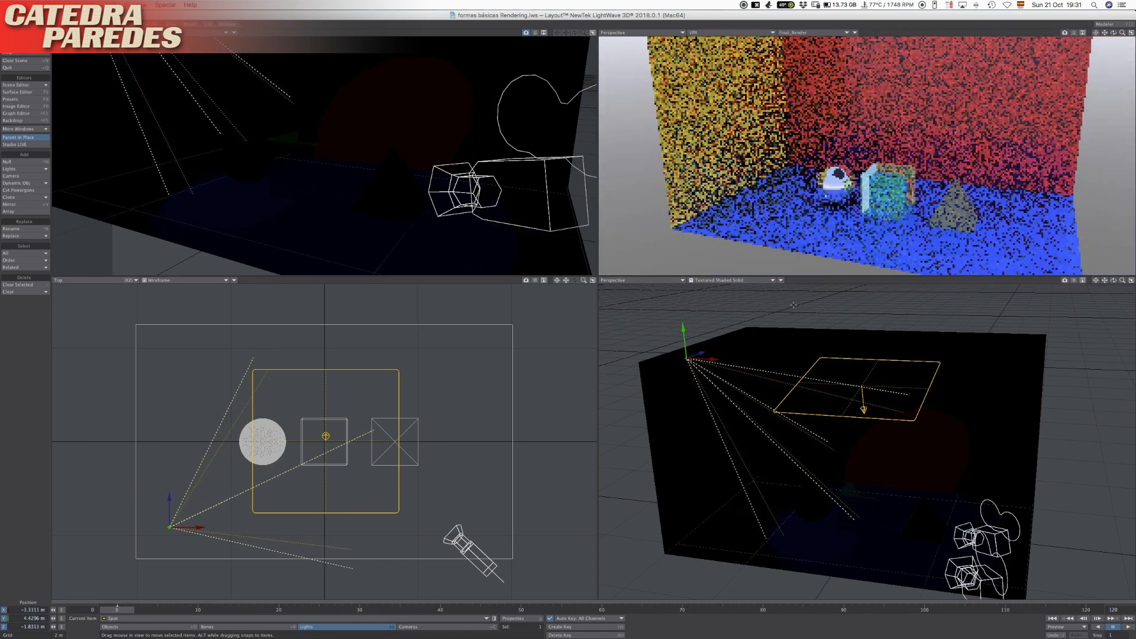
drag(296, 307, 272, 359)
key(y)
drag(786, 343, 760, 385)
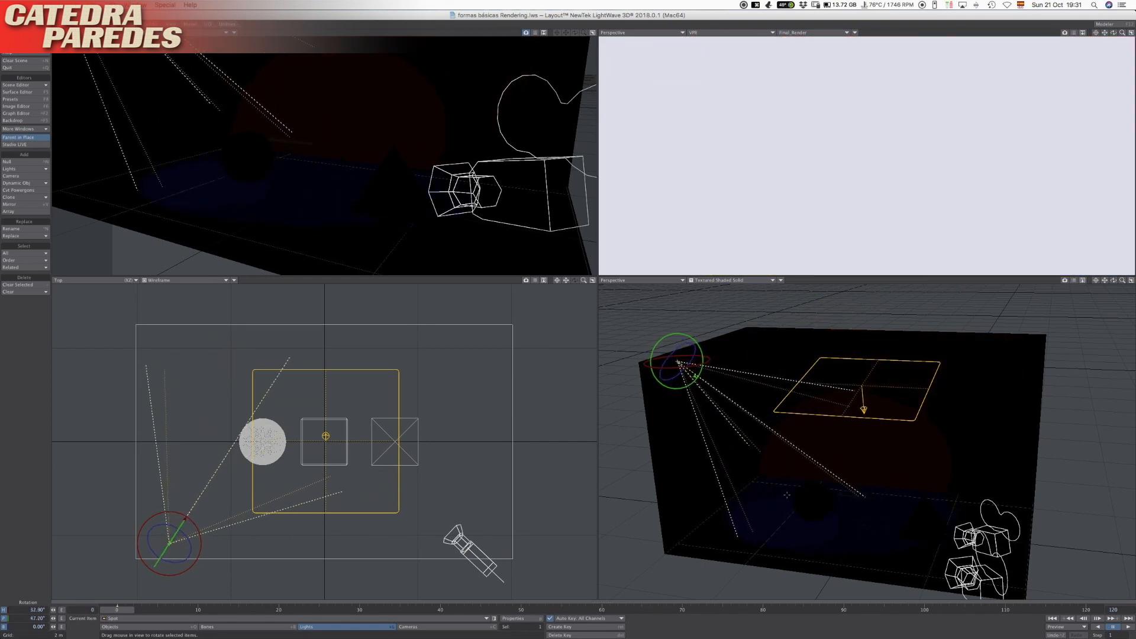
Step: Set the spotlight's intensity to 20 lx and its volumetric samples to 1
key(p)
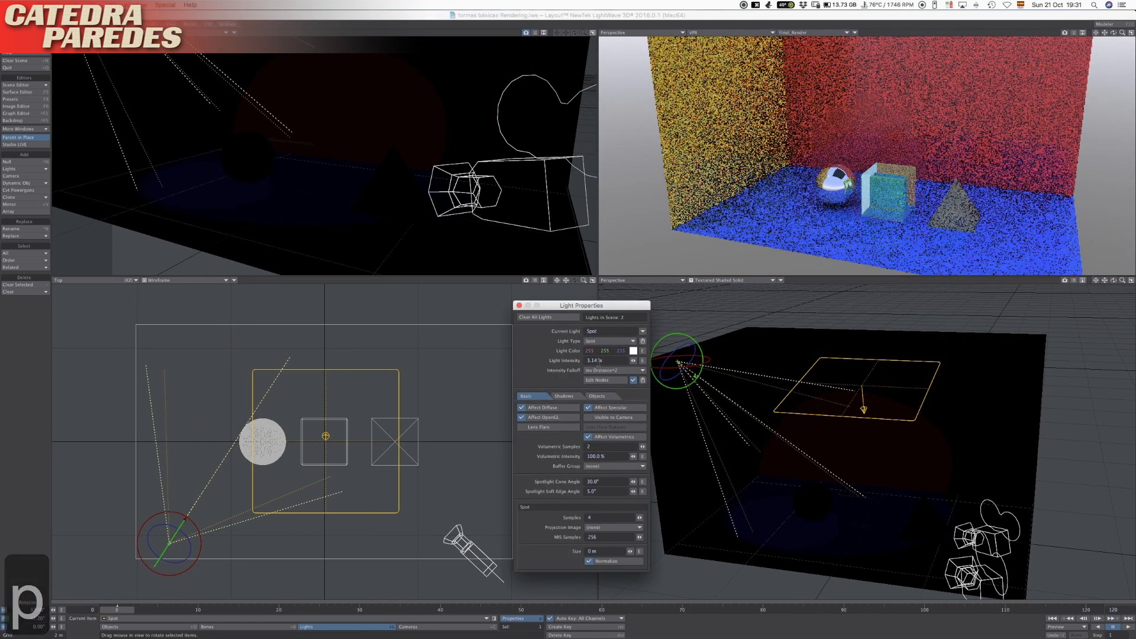
click(642, 332)
click(644, 326)
click(642, 332)
click(645, 340)
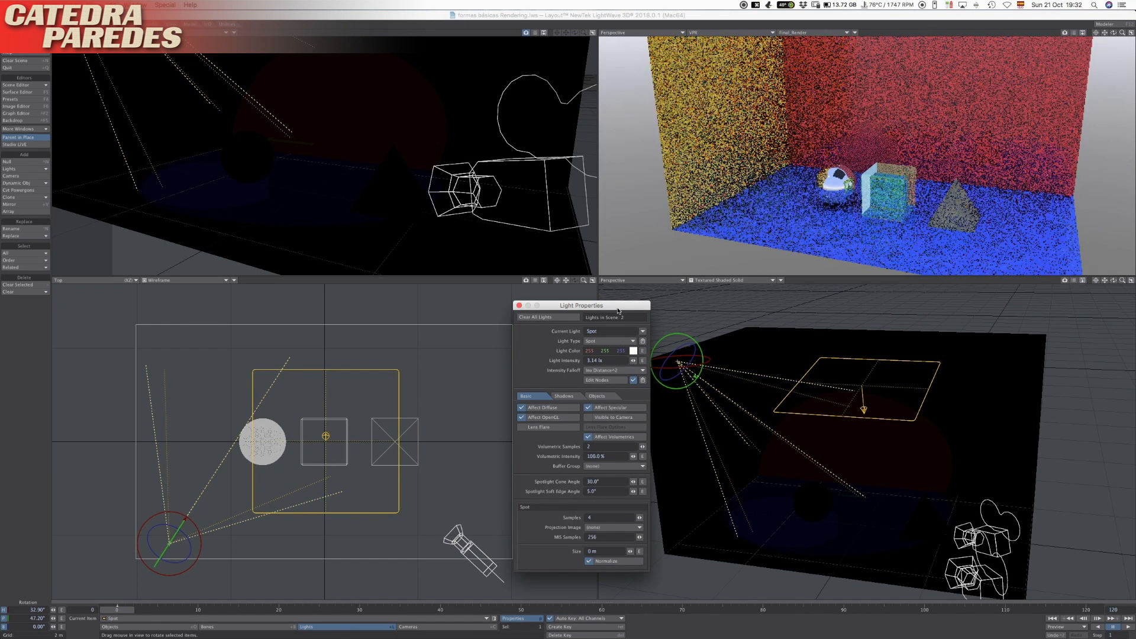
drag(633, 360, 736, 358)
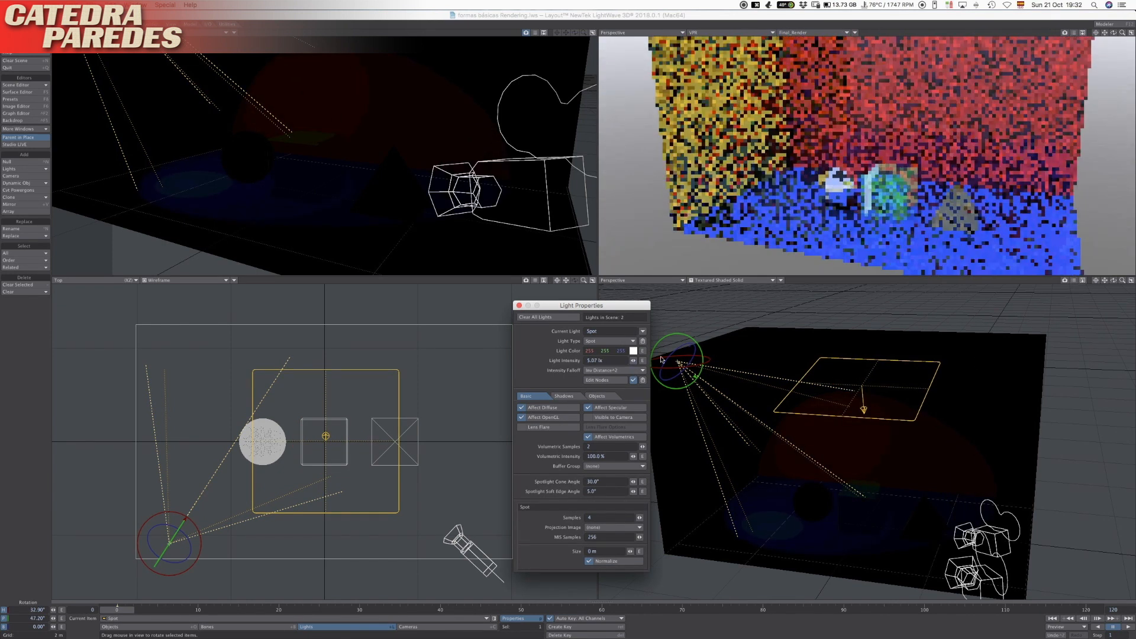
text(20)
key(Tab)
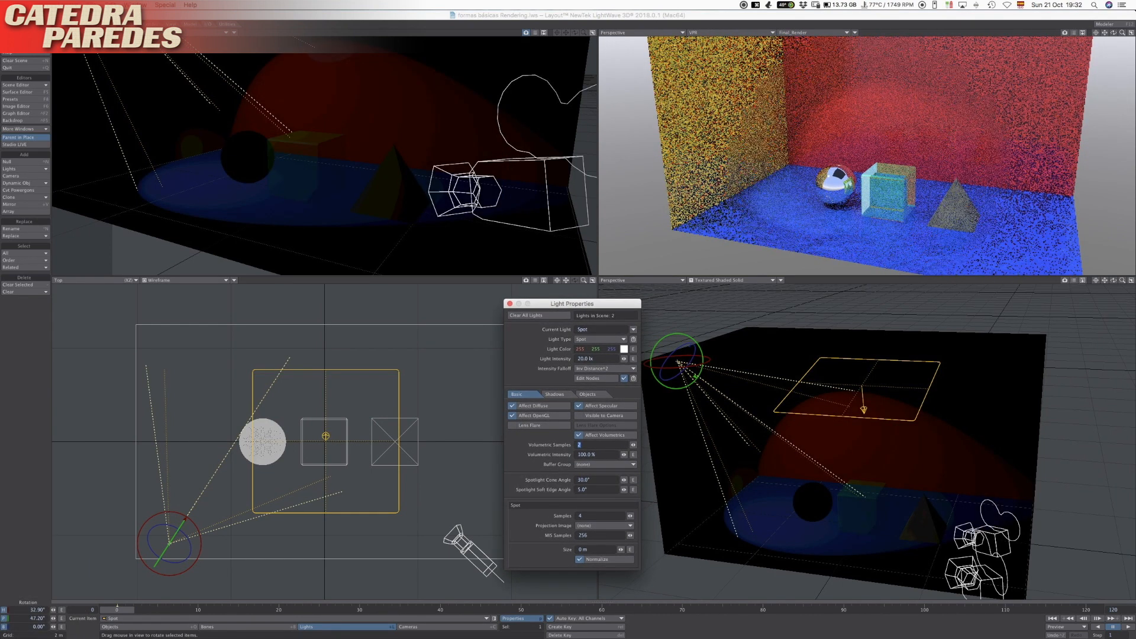
text(Lp)
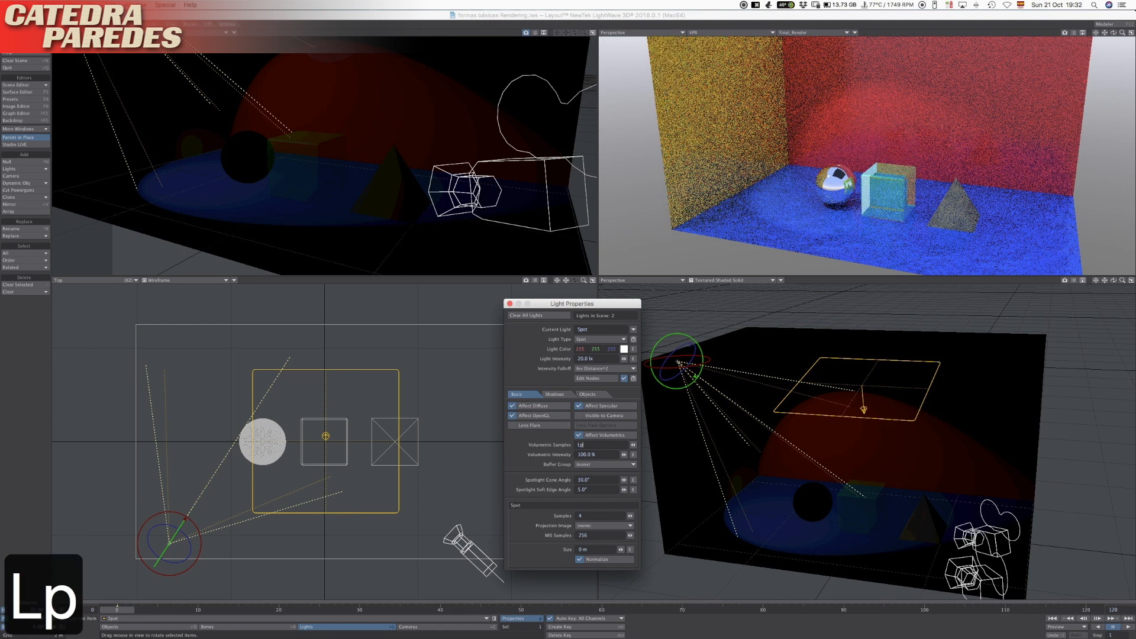
Step: Turn off global illumination in the render properties
click(152, 24)
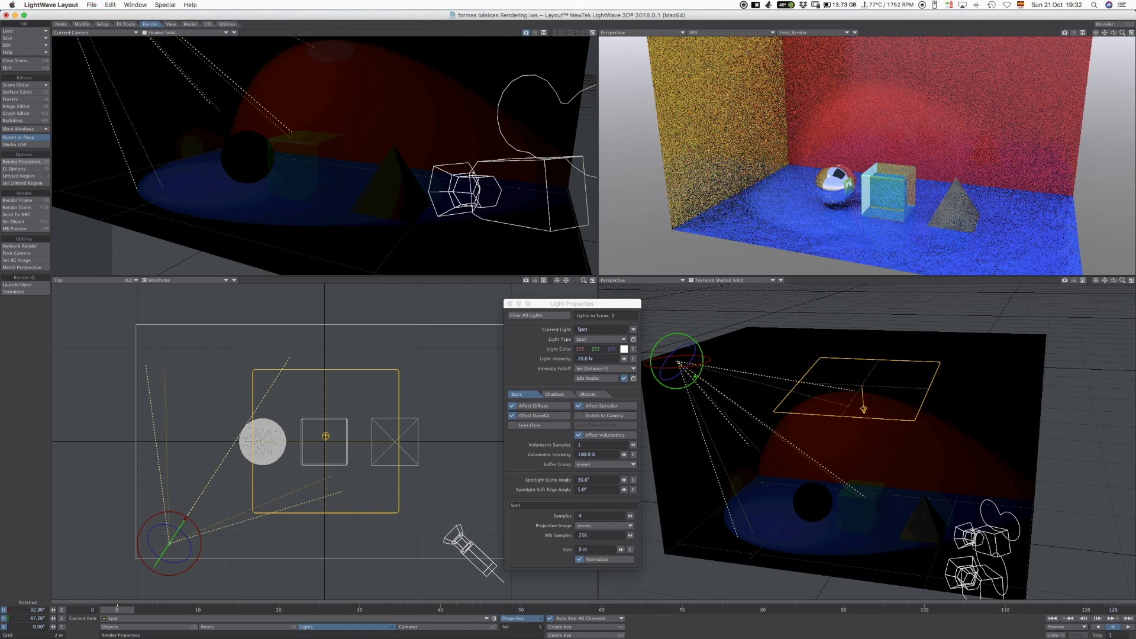
click(21, 161)
drag(362, 29, 450, 210)
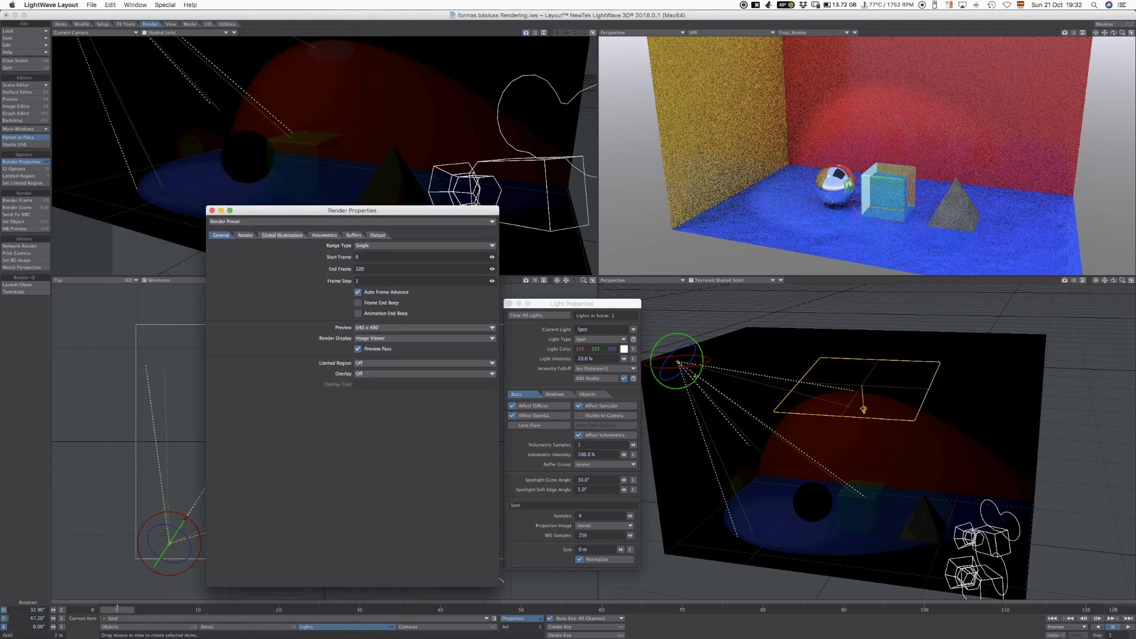
click(282, 236)
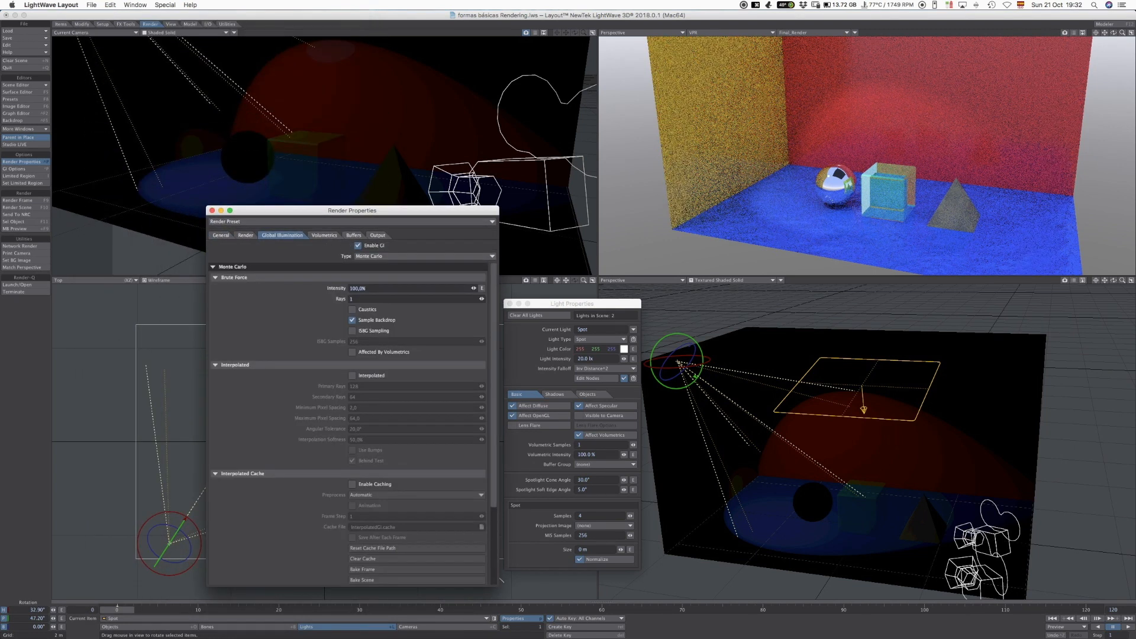
scroll(353, 424, down, 5)
scroll(352, 424, up, 5)
click(357, 245)
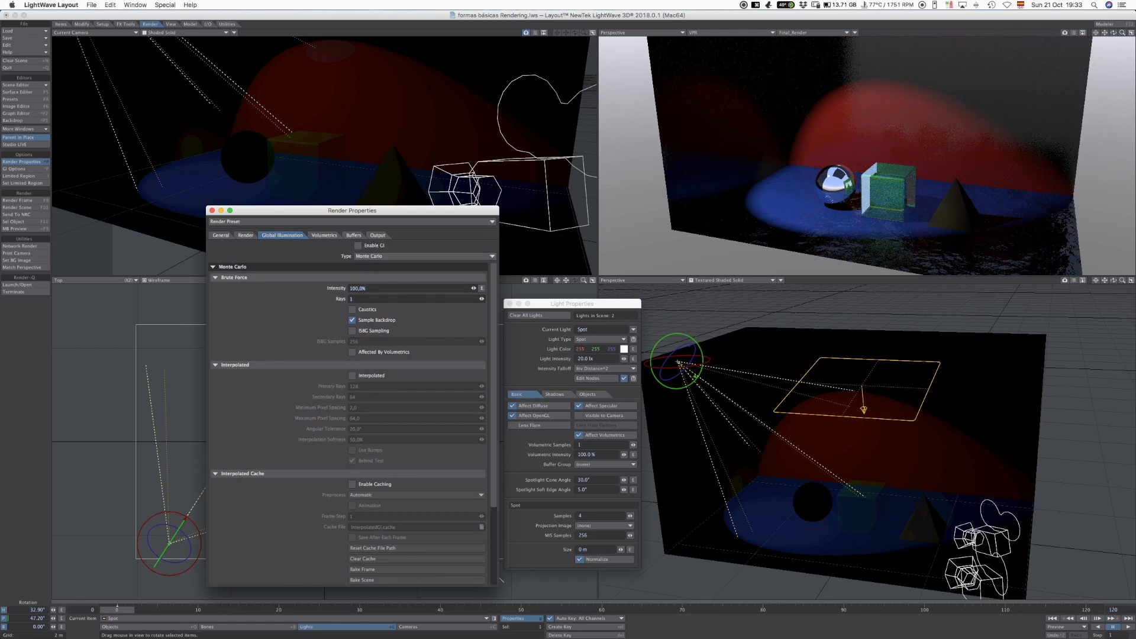
Step: Rename the area light as pant
drag(571, 303, 567, 210)
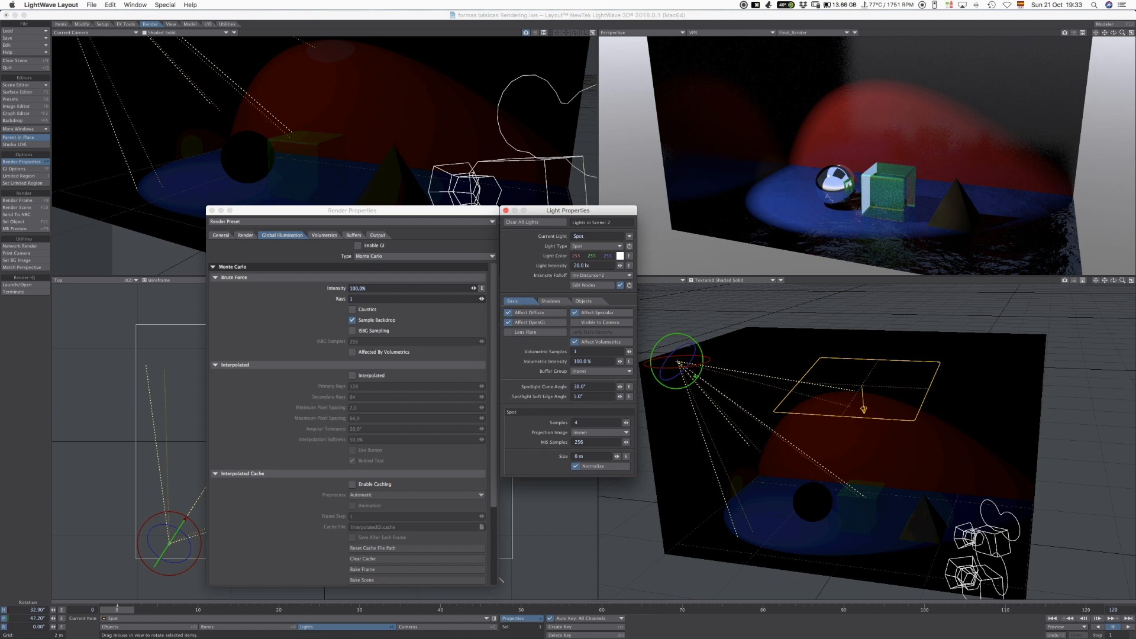
click(629, 236)
click(630, 229)
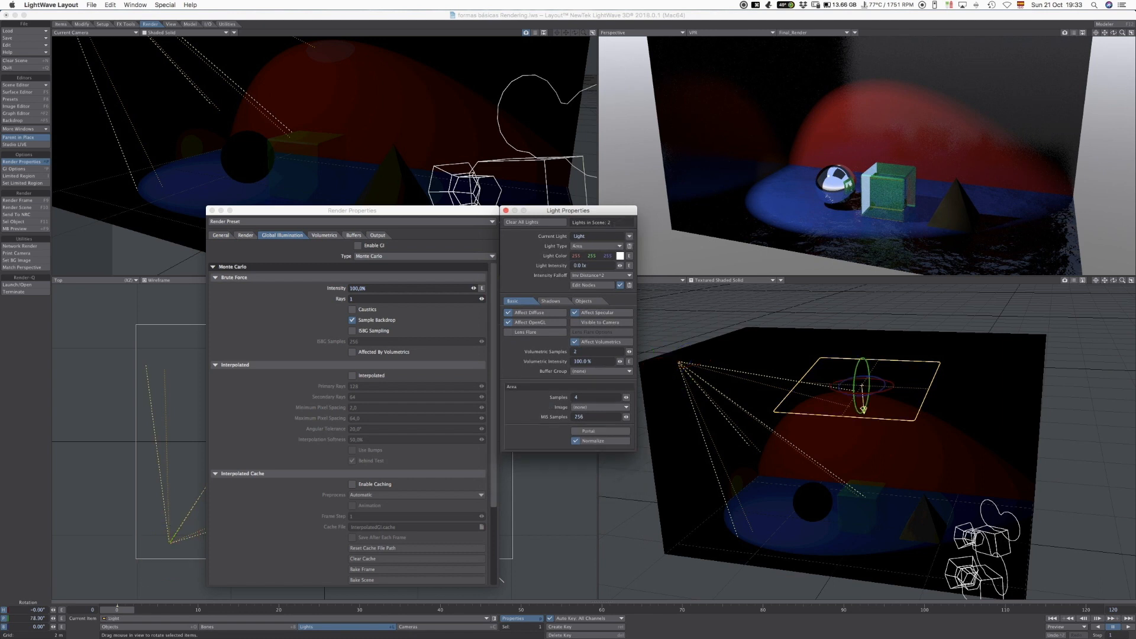
text(pant)
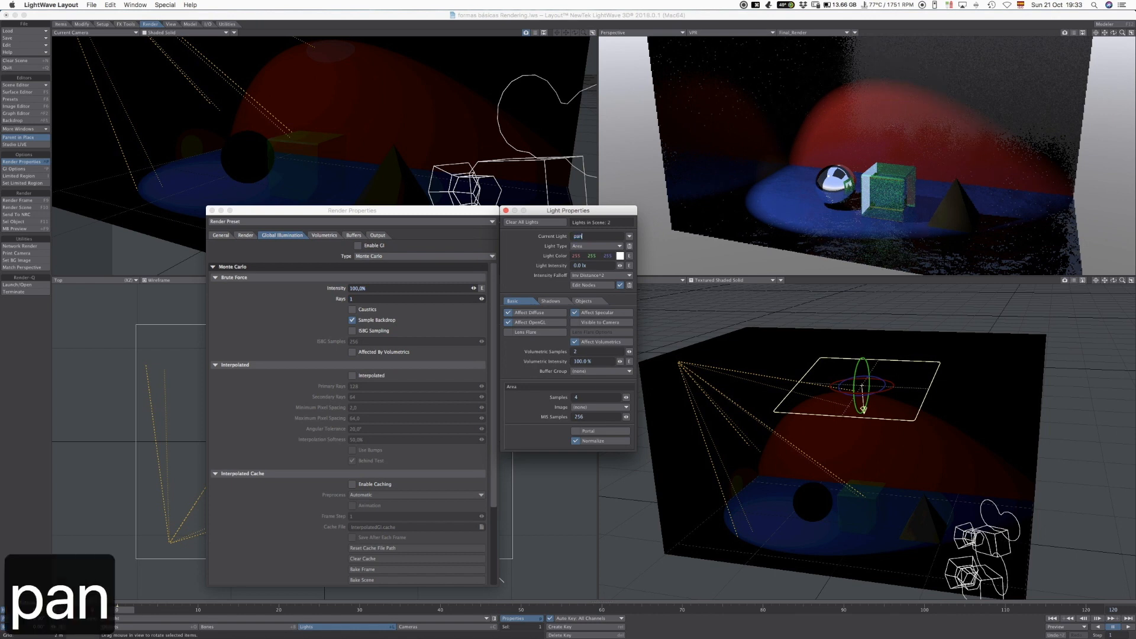
key(Return)
Step: Turn the spotlight off by setting its intensity to 0 lx
click(629, 236)
click(630, 228)
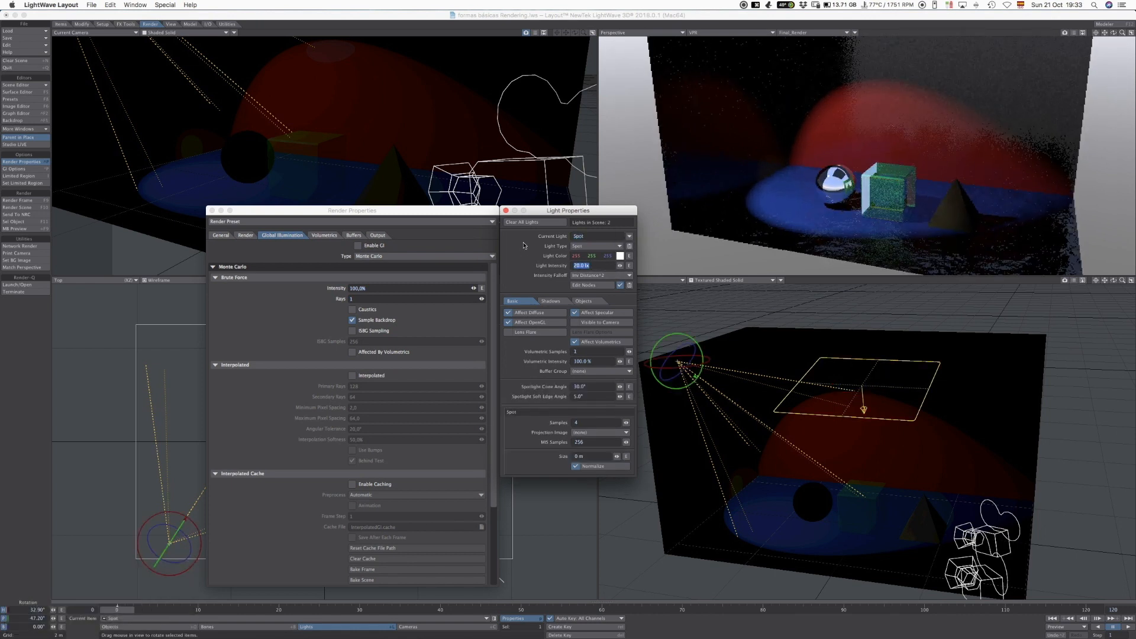
text(0)
key(Tab)
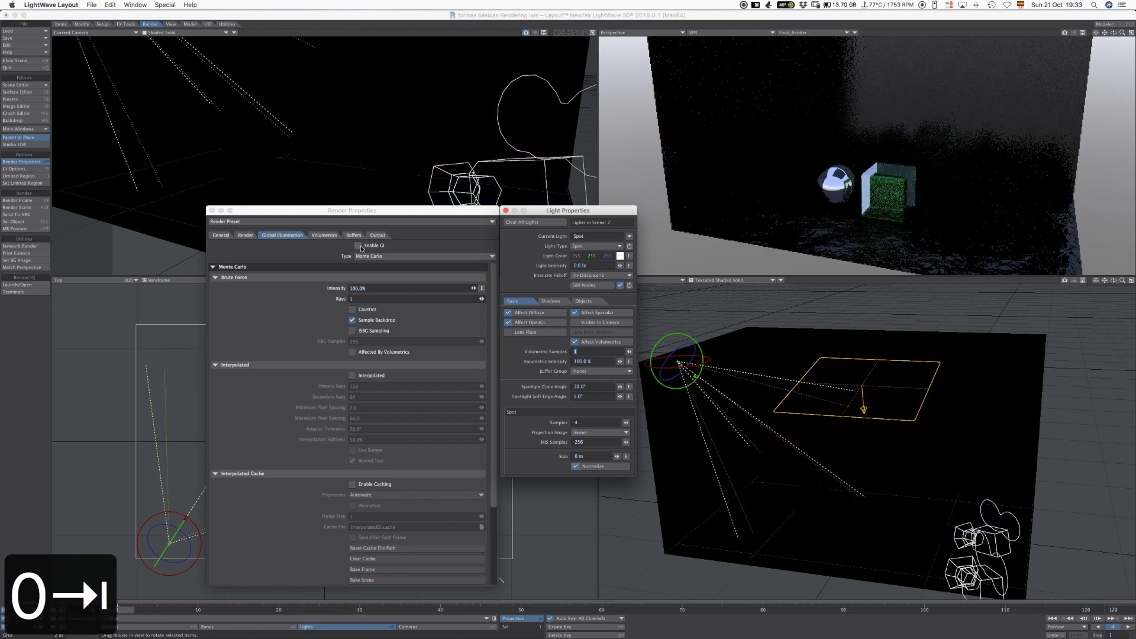
Step: Toggle global illumination on, off and on again to compare the preview with both lights at zero
click(358, 245)
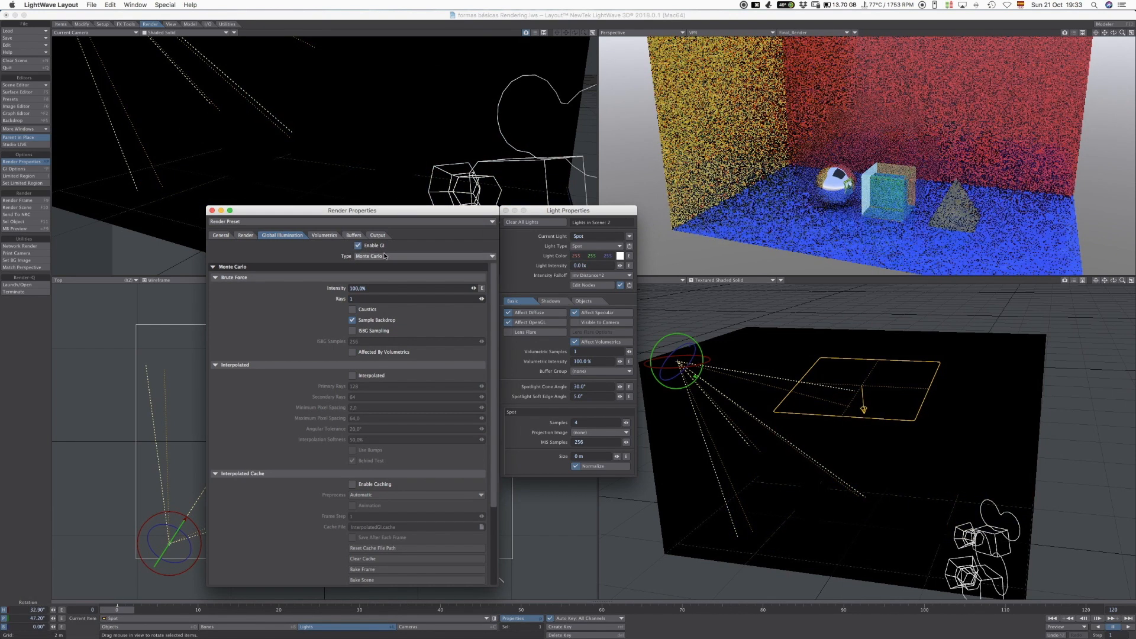
click(629, 236)
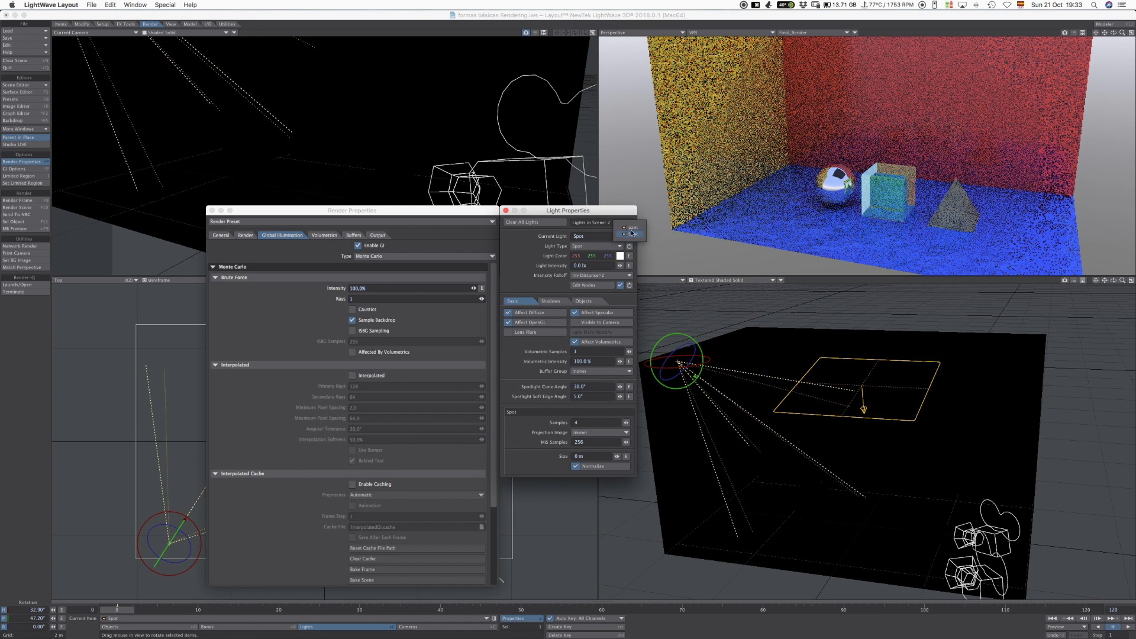
click(631, 233)
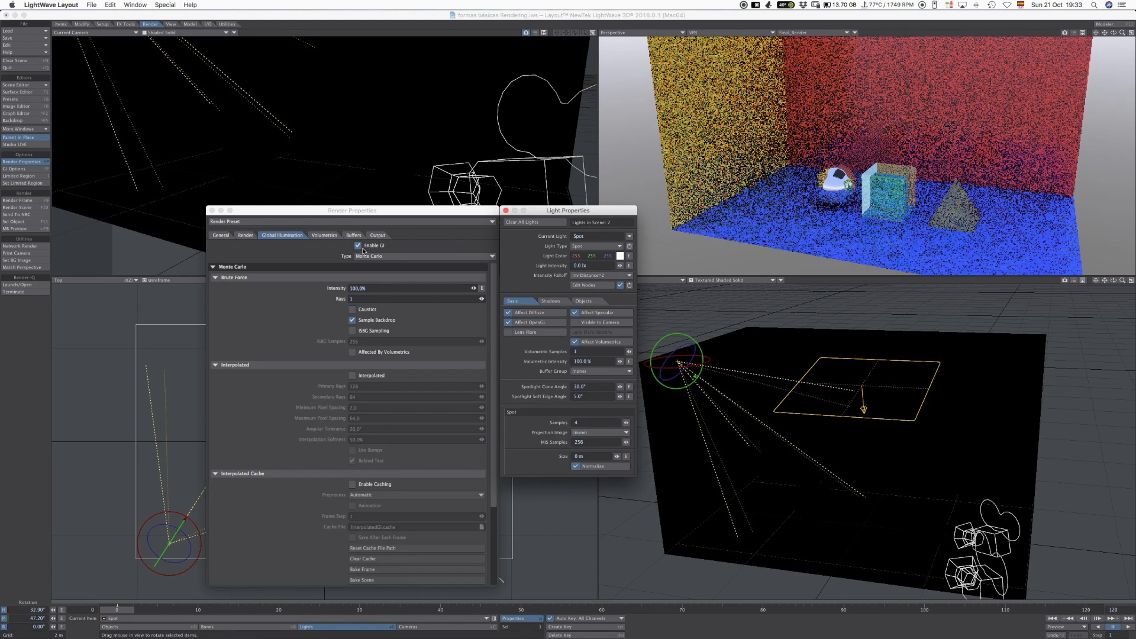
click(358, 246)
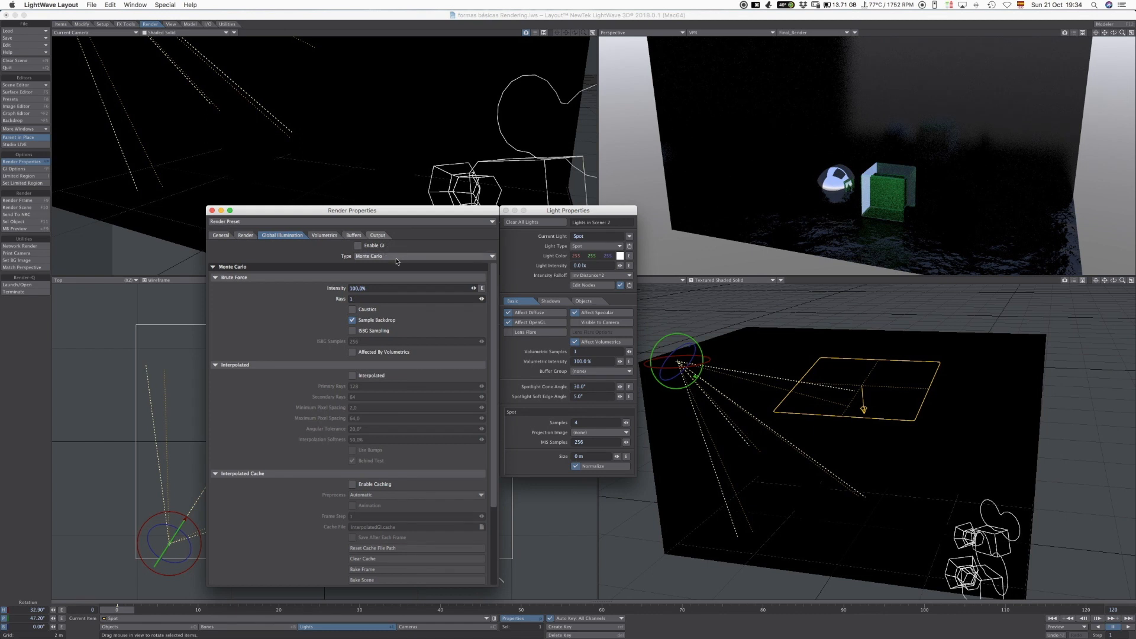
click(358, 246)
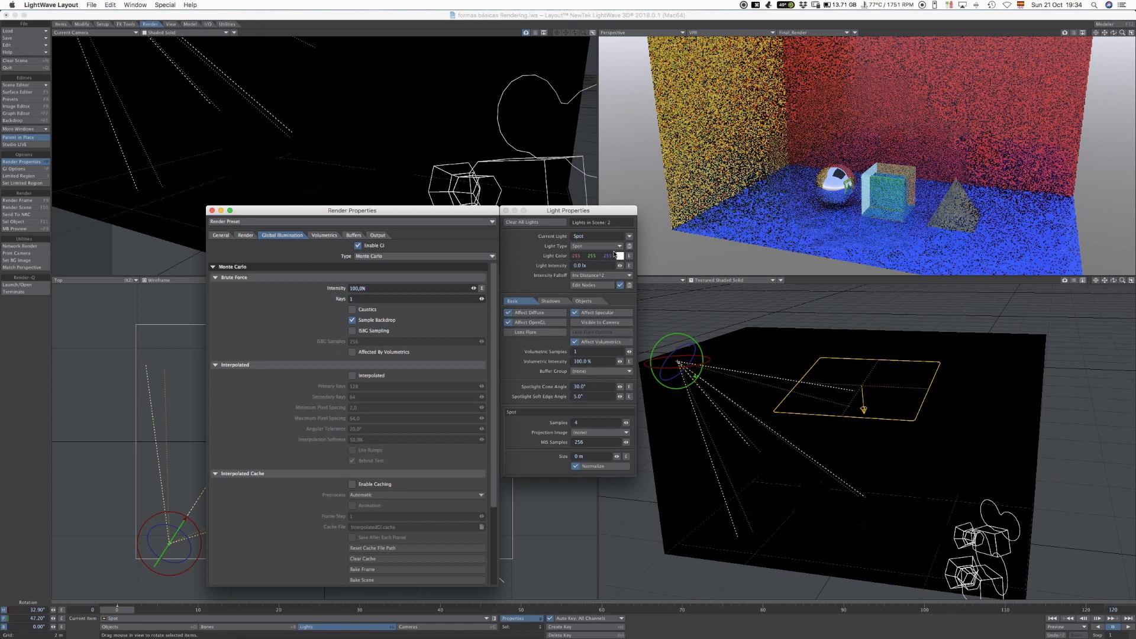
Step: Rotate the spotlight slightly to about 30.7° heading and 50.4° pitch, and set the area light's intensity to 30 lx
drag(727, 379, 721, 388)
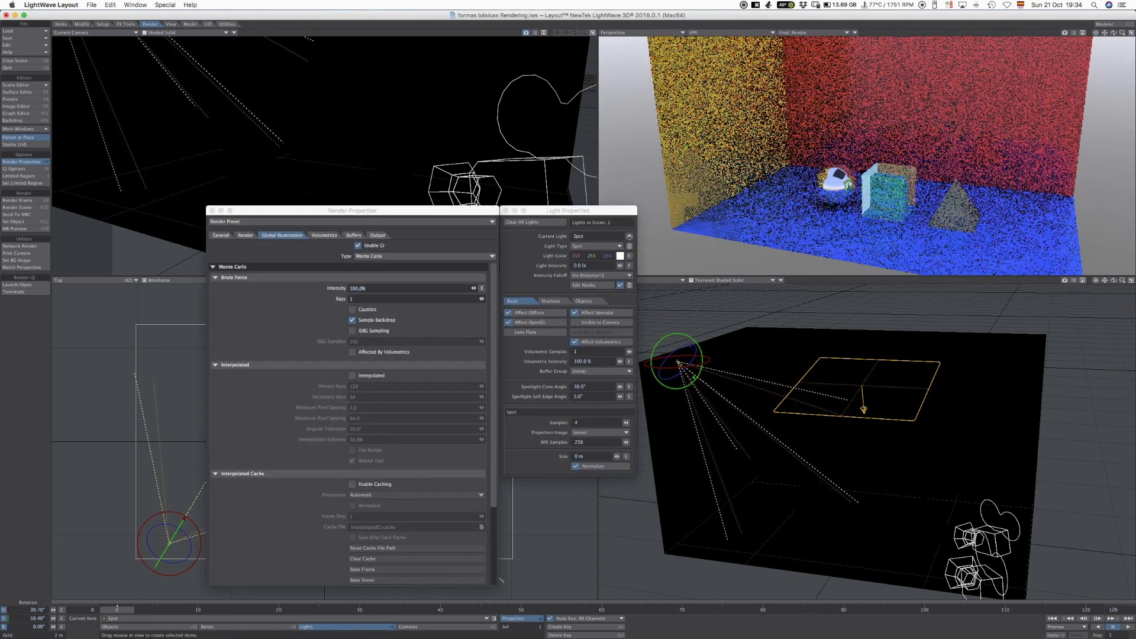
click(599, 236)
click(600, 254)
text(30)
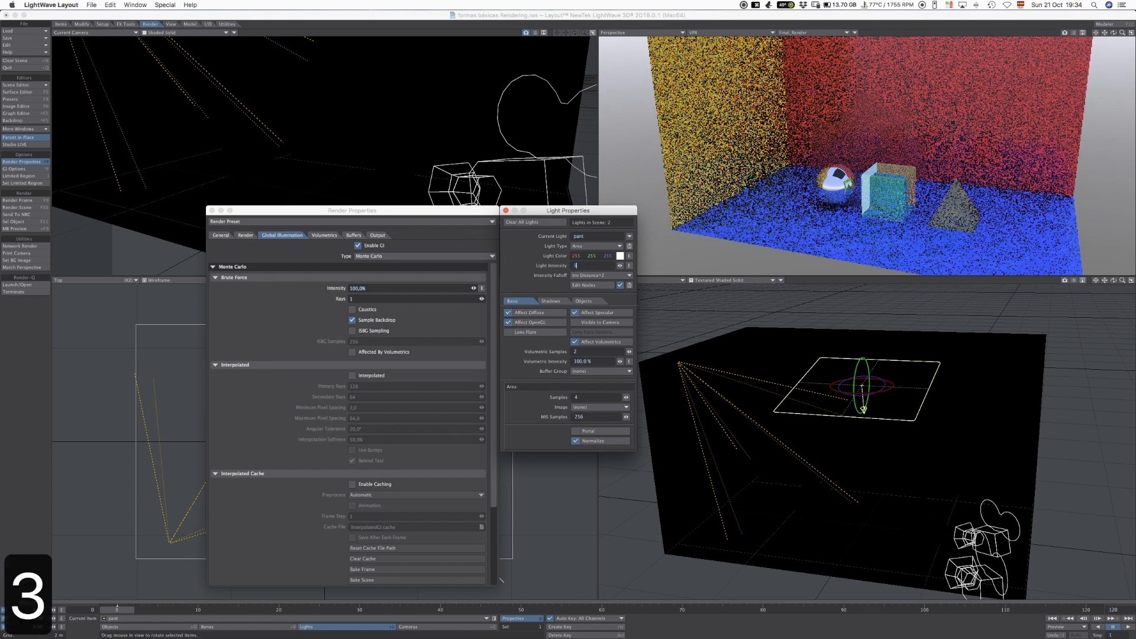
key(Tab)
Step: Set the spotlight's intensity to 22 lx
click(596, 247)
click(629, 236)
click(629, 236)
click(630, 243)
click(585, 266)
text(22)
key(Tab)
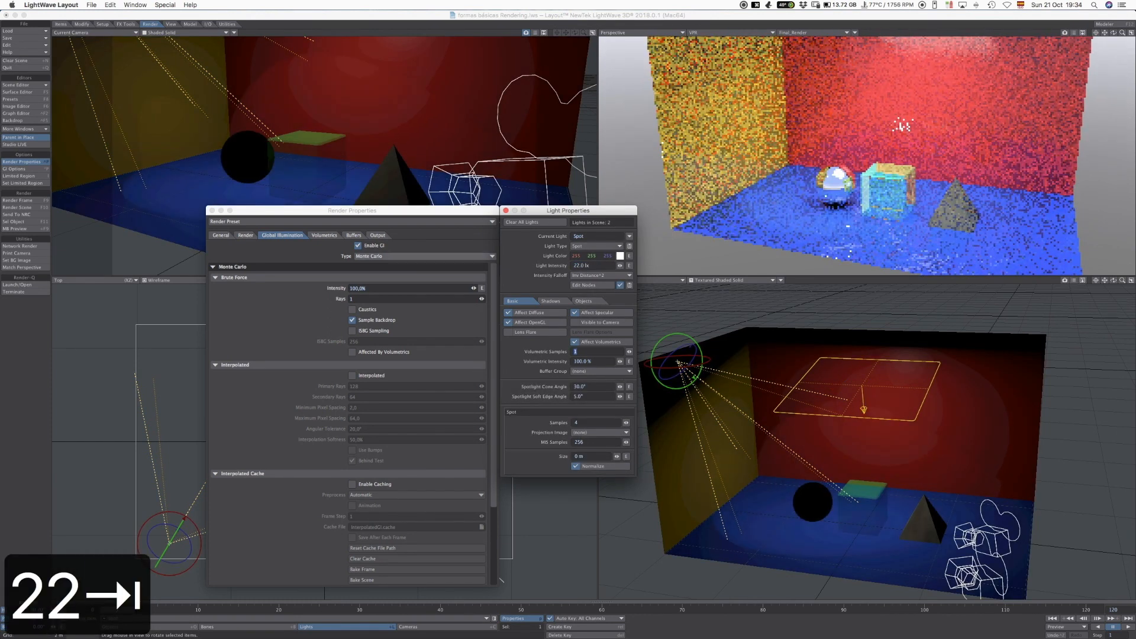
Step: Disable global illumination and enable caustics in the render properties
click(357, 245)
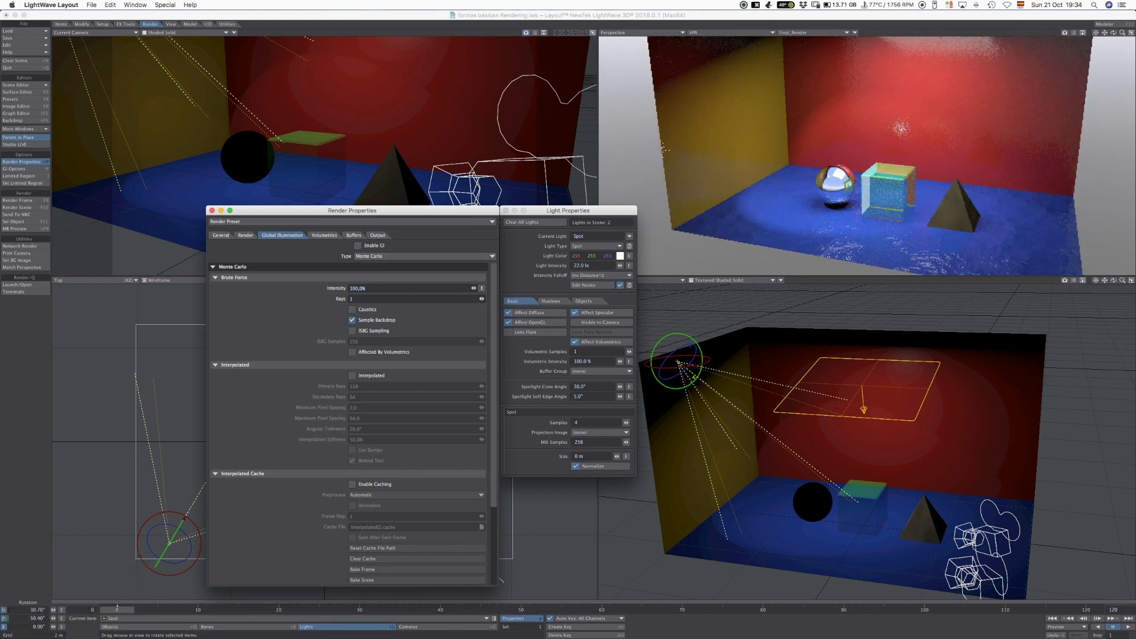
drag(568, 209, 570, 227)
click(352, 309)
Step: Review the remaining global illumination options and the render and general settings, and close the render properties
scroll(349, 414, down, 5)
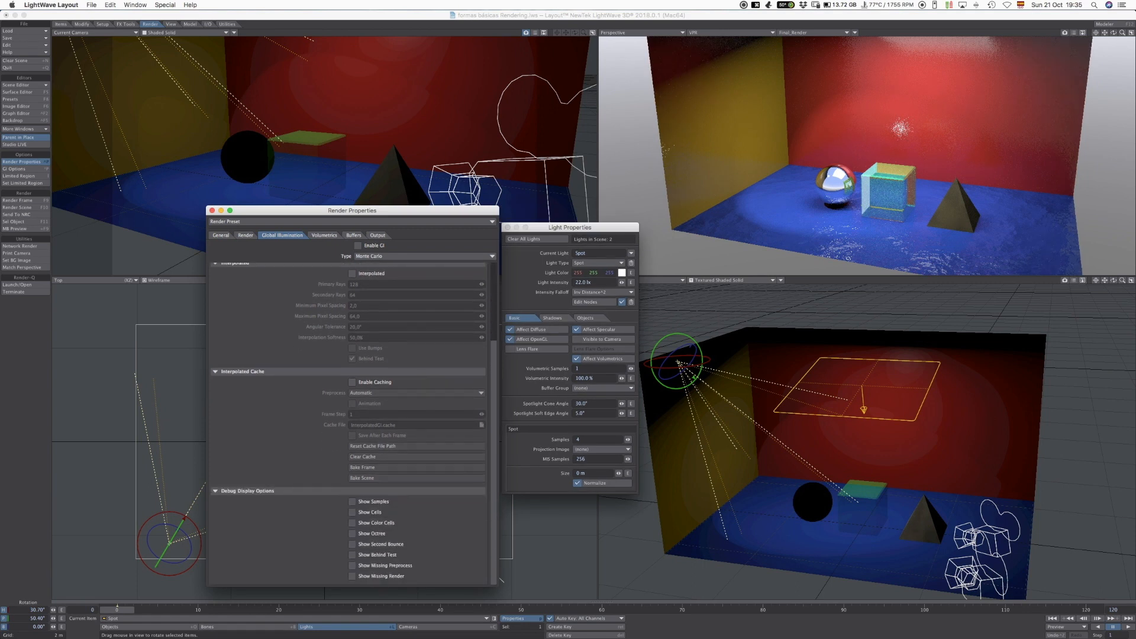
drag(498, 206, 501, 80)
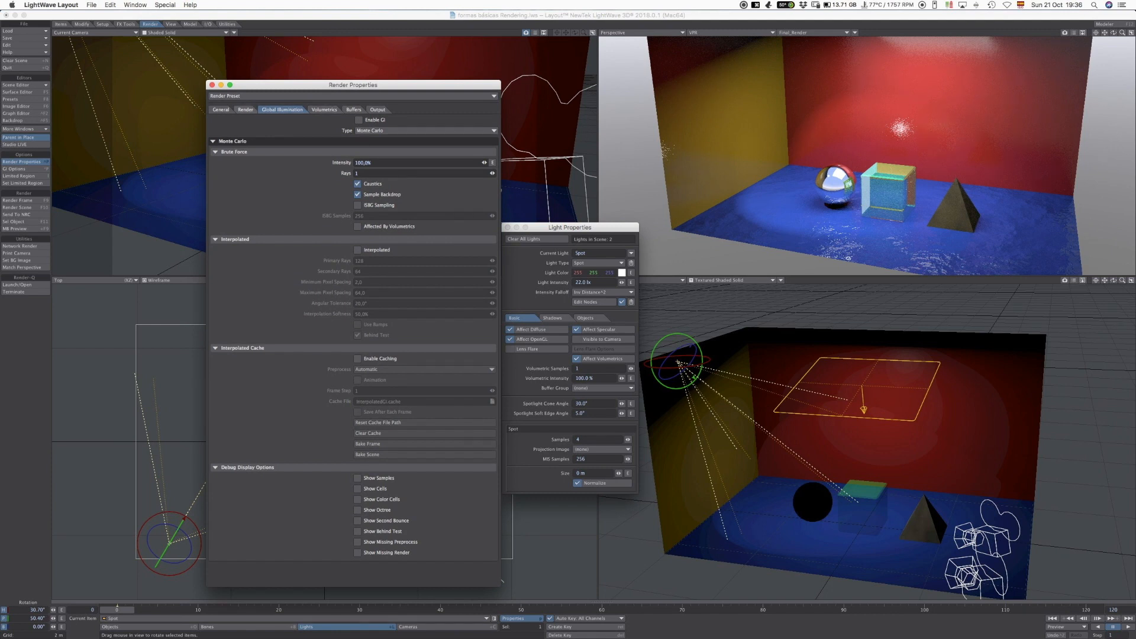
click(246, 110)
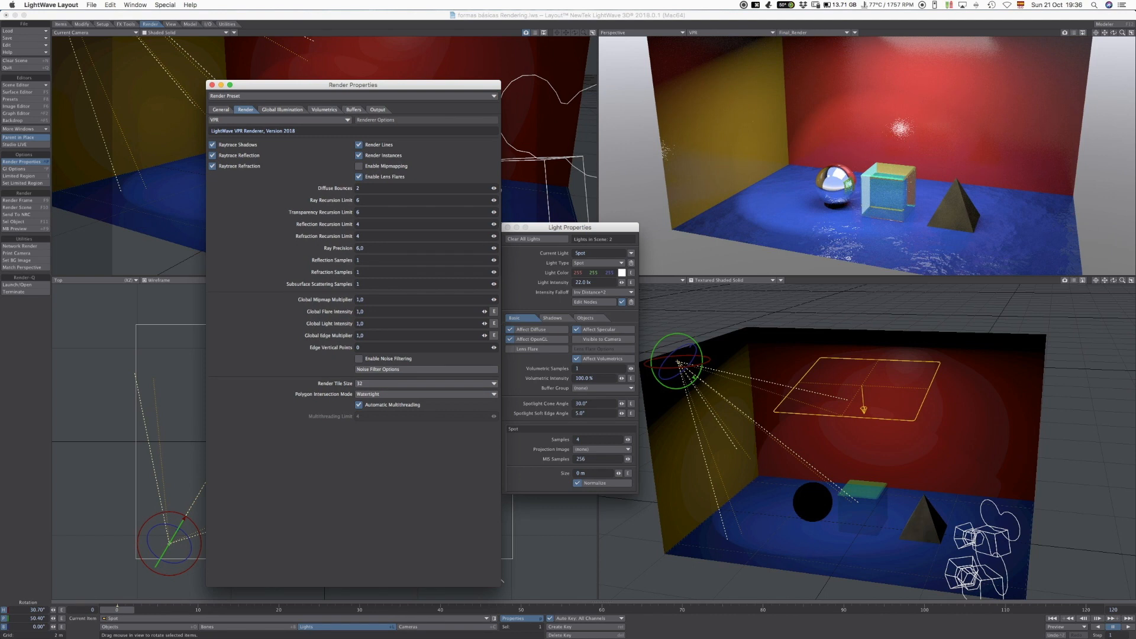
click(221, 109)
click(212, 84)
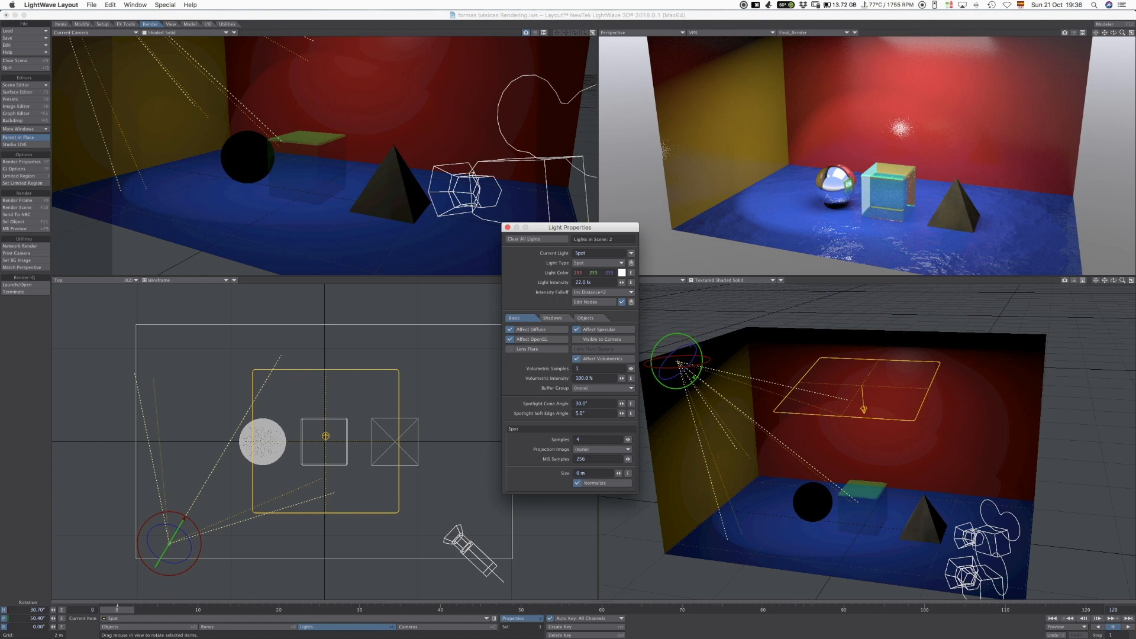
Step: Save the scene under its current name, overwriting the existing file
click(631, 253)
click(635, 247)
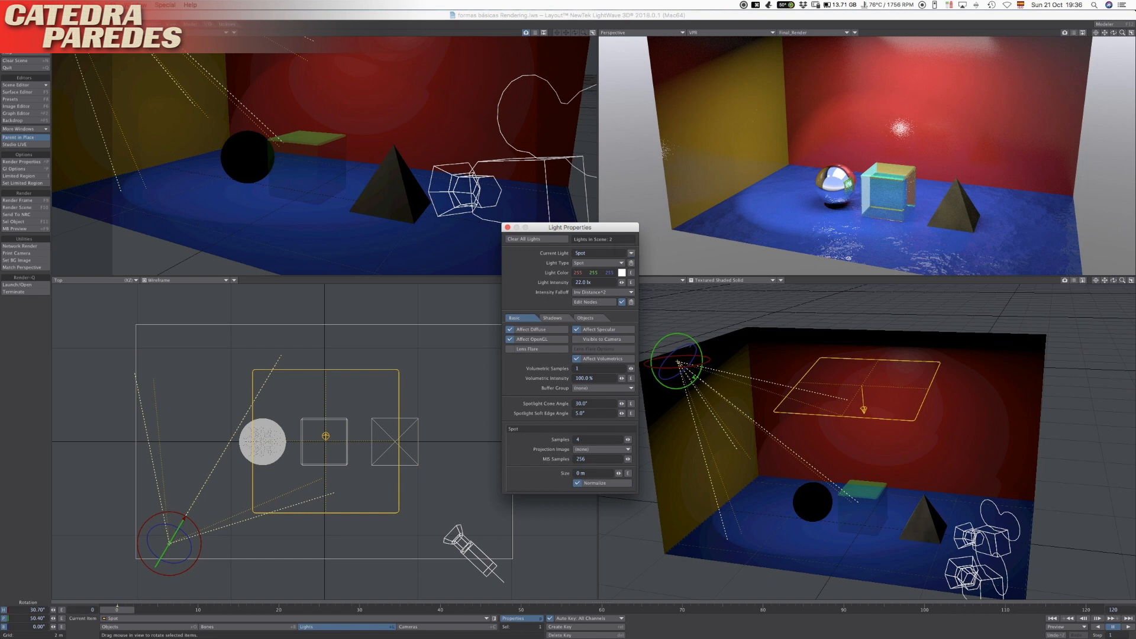
key(s)
key(Return)
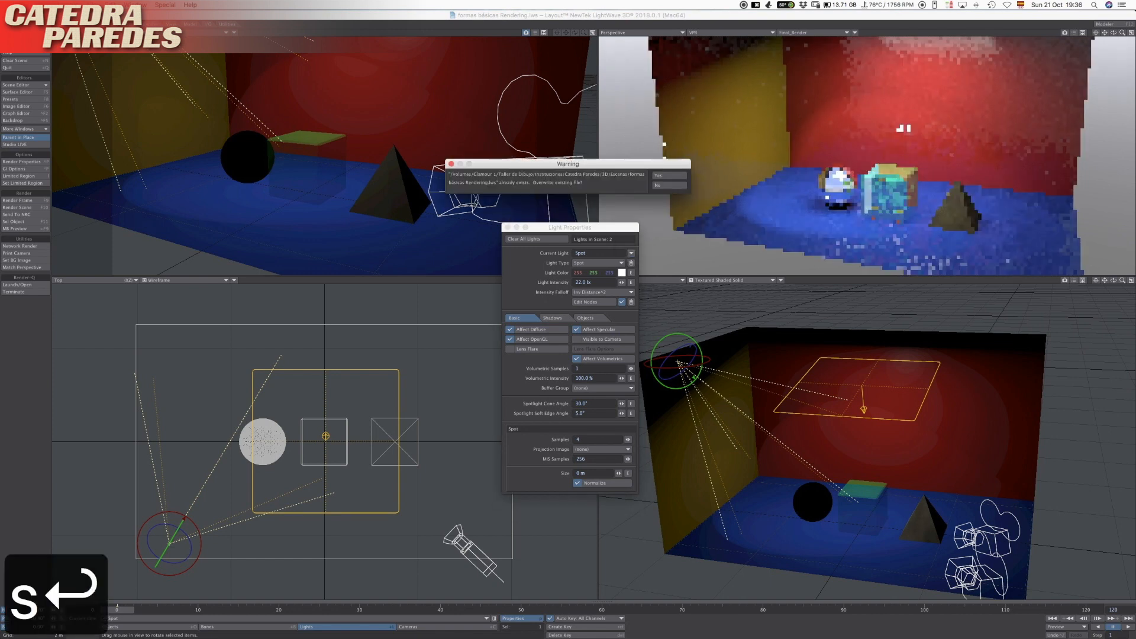
Step: Create a null object named TG1 and close the light properties
key(shift+n)
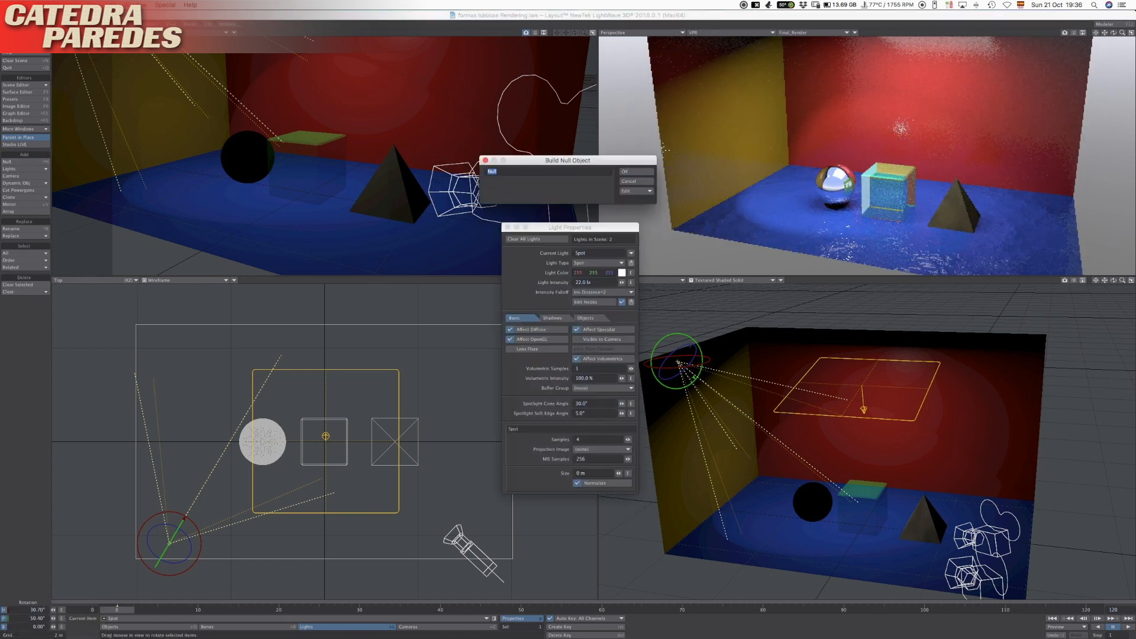
text(TG1)
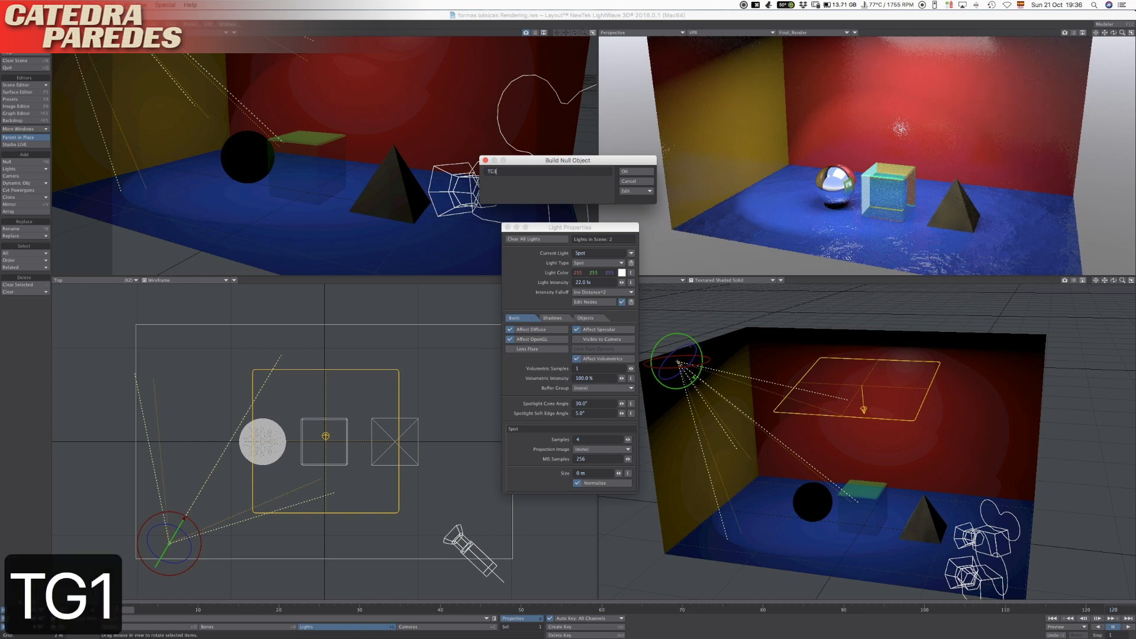
key(Return)
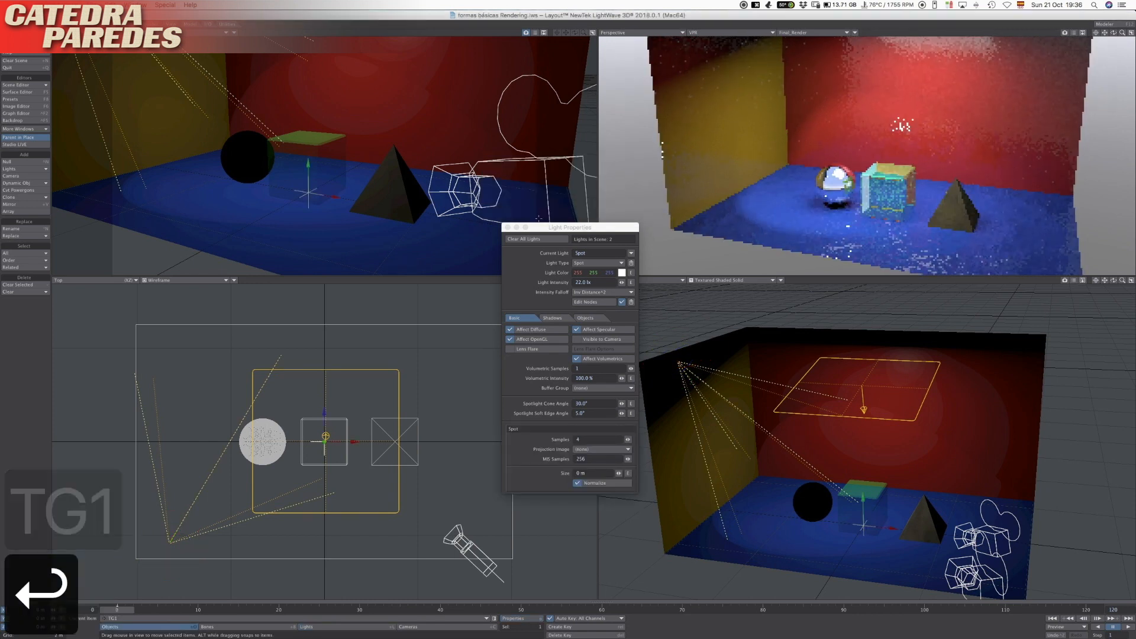
click(512, 180)
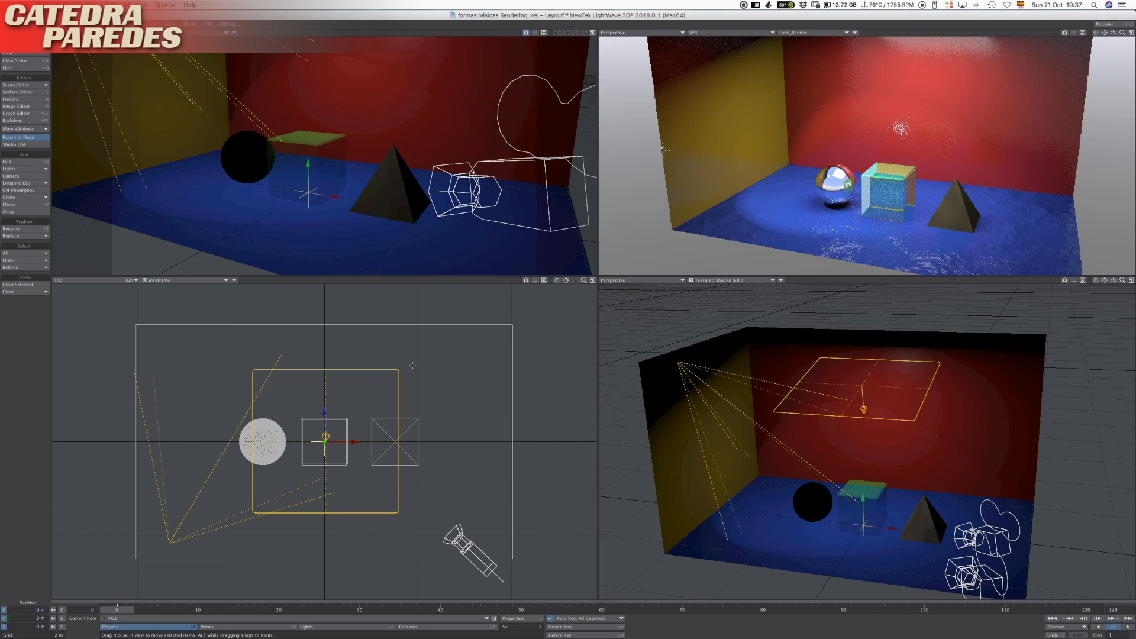
Step: Set the TG1 null as the spotlight's target item in its motion options
click(349, 626)
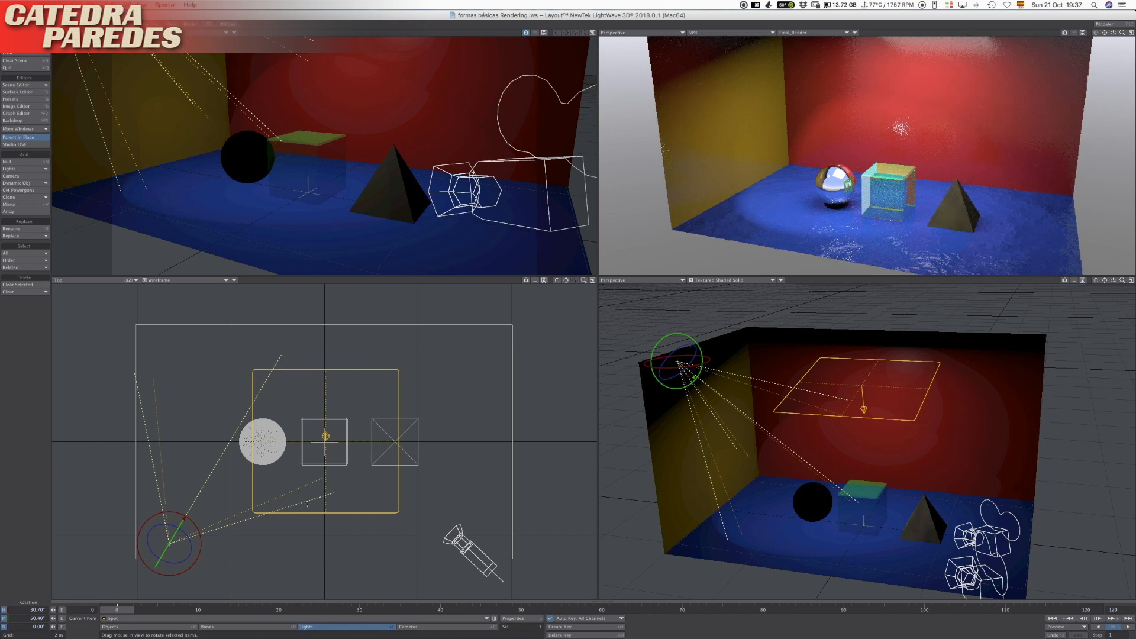
key(m)
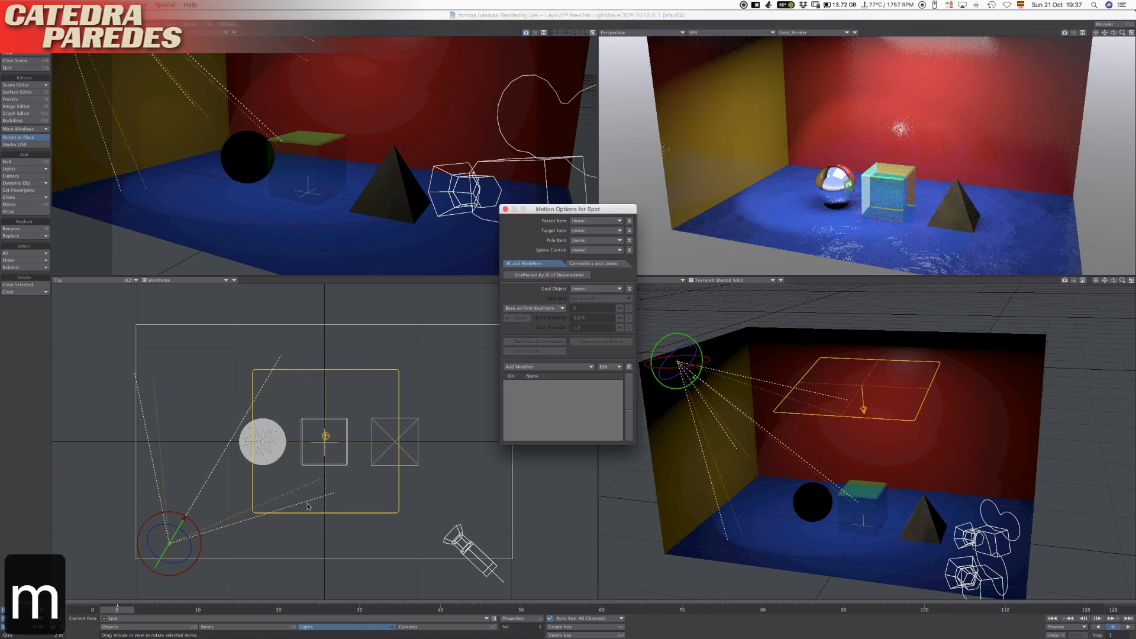
click(589, 228)
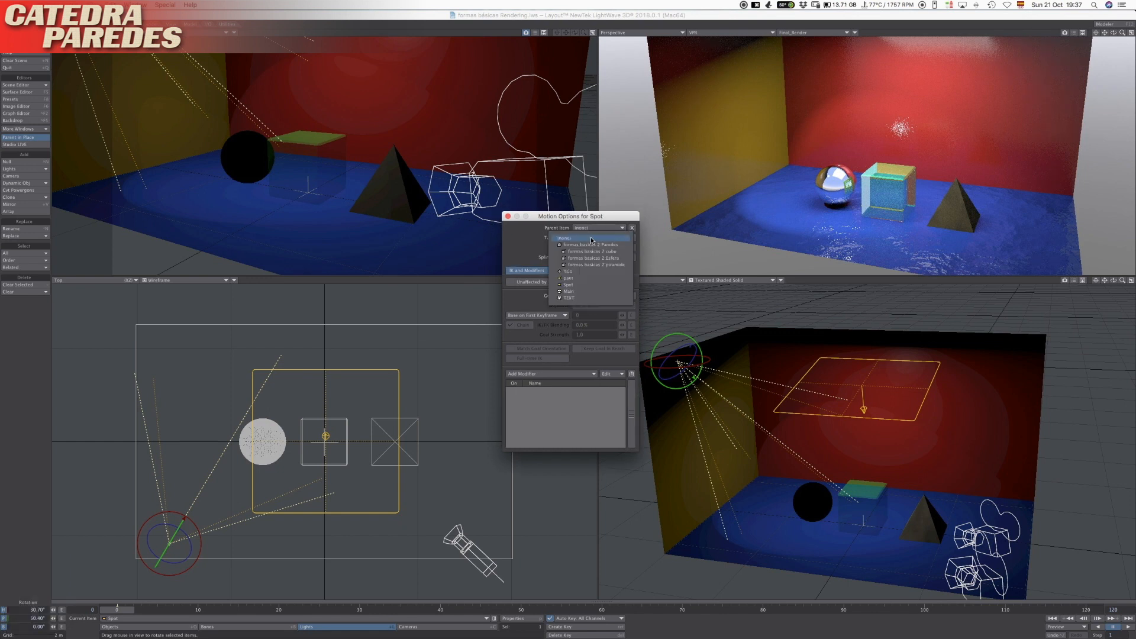
click(567, 271)
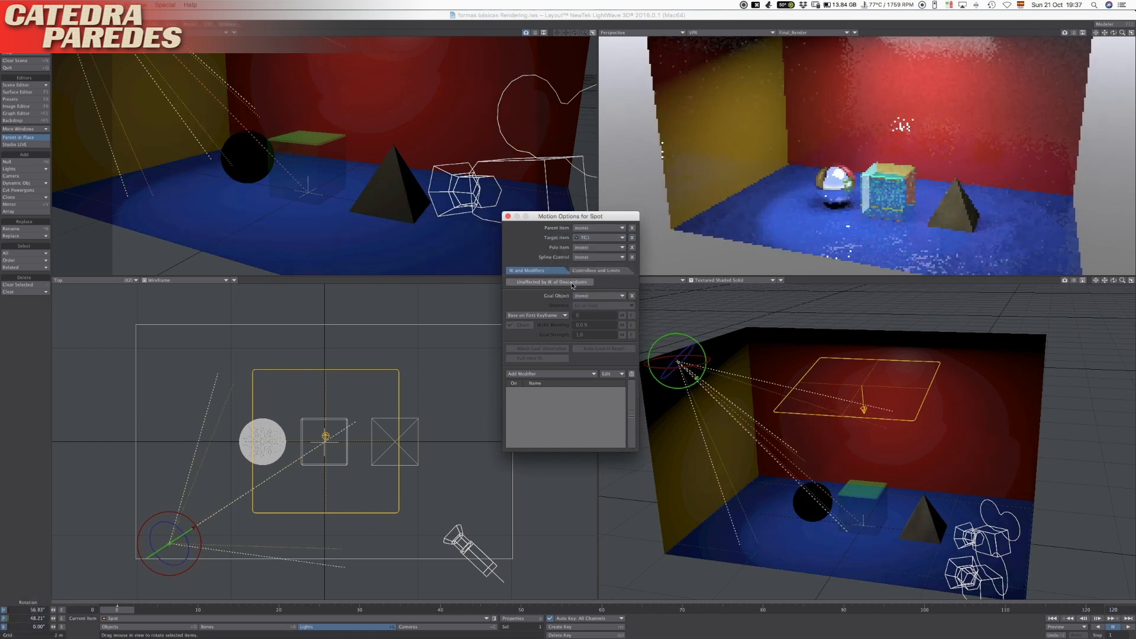
click(508, 217)
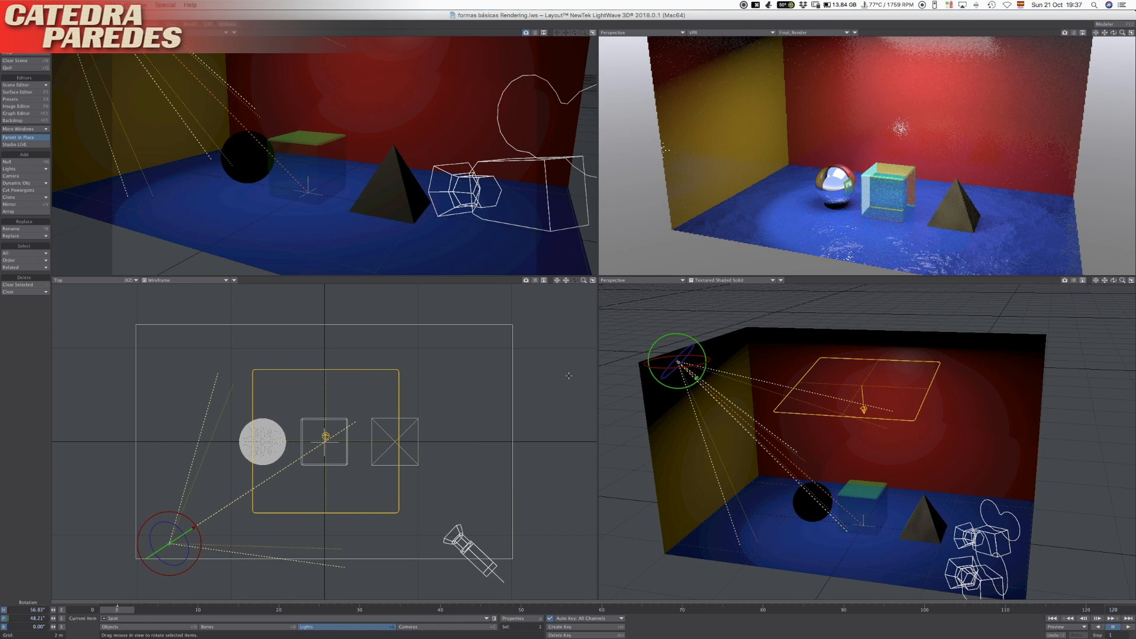
Step: Arrange the Spot node below the TG1 node in the schematic view, and return that viewport to perspective
key(7)
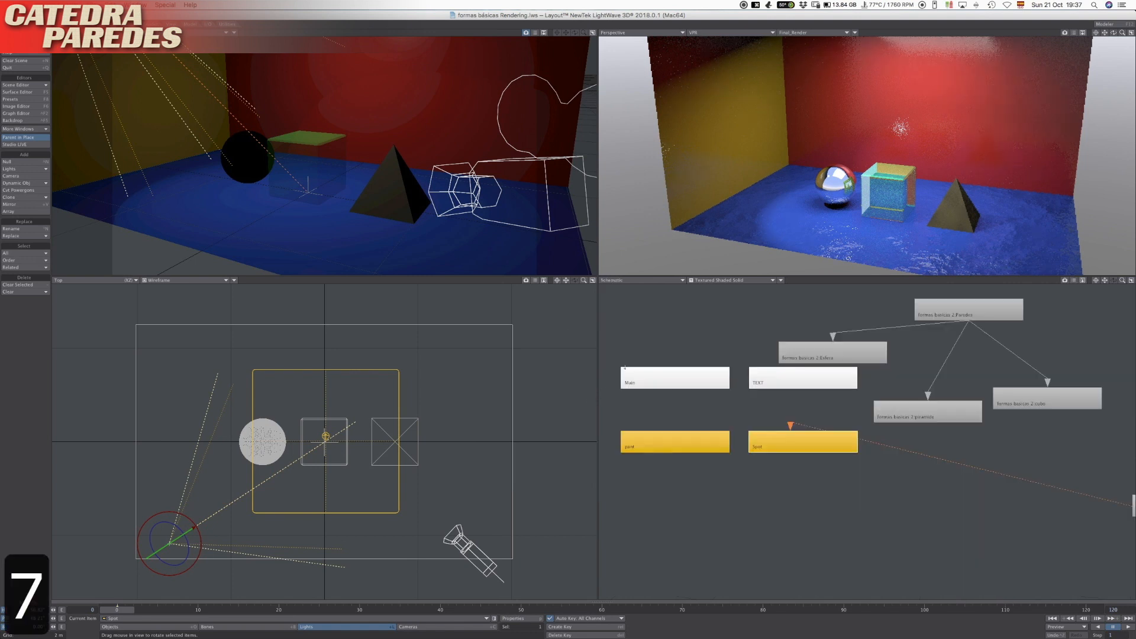
key(a)
drag(1050, 520, 748, 553)
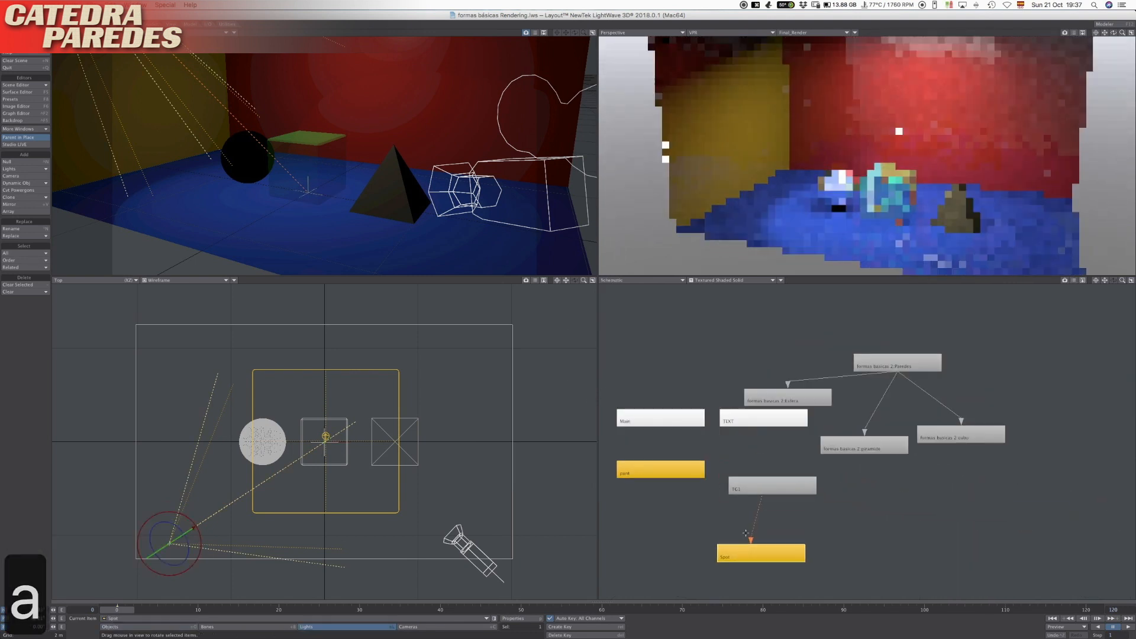
drag(748, 487, 738, 490)
drag(741, 551, 735, 534)
key(a)
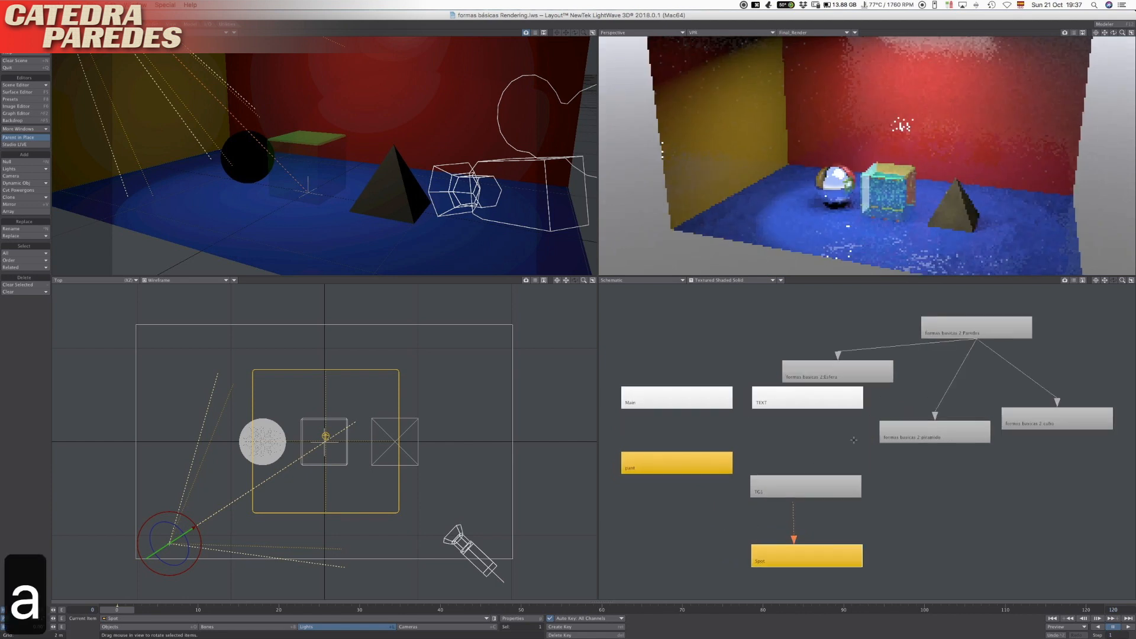
key(4)
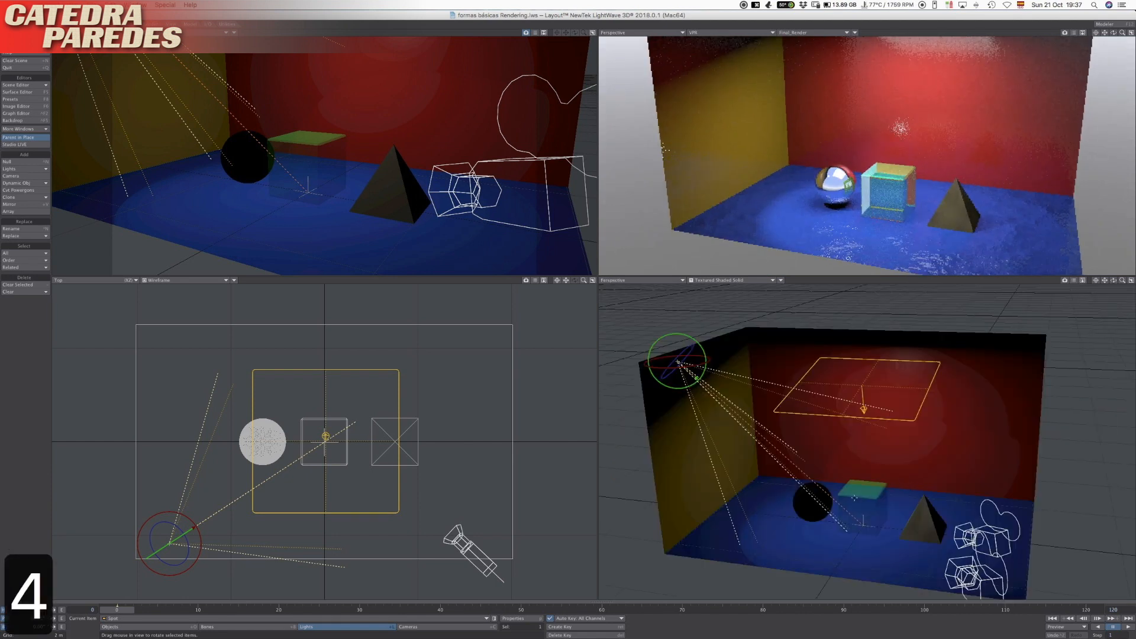
Step: Move the TG1 null to the room's back-left area, at about X -2.69 m, Y 0.21 m and Z 2.04 m
key(shift+o)
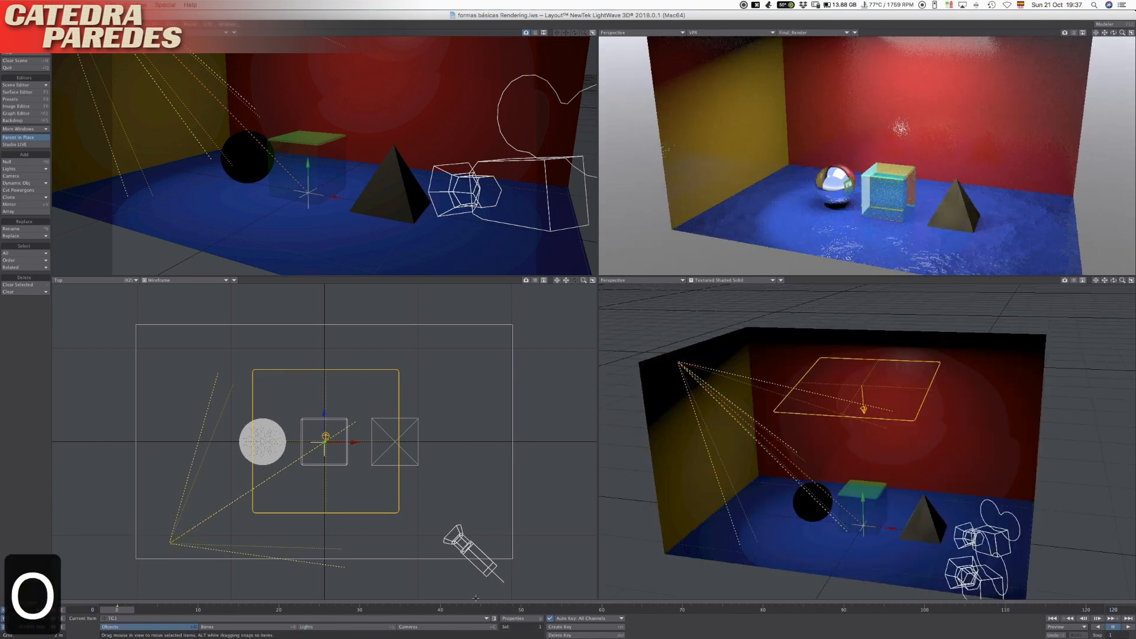
click(488, 618)
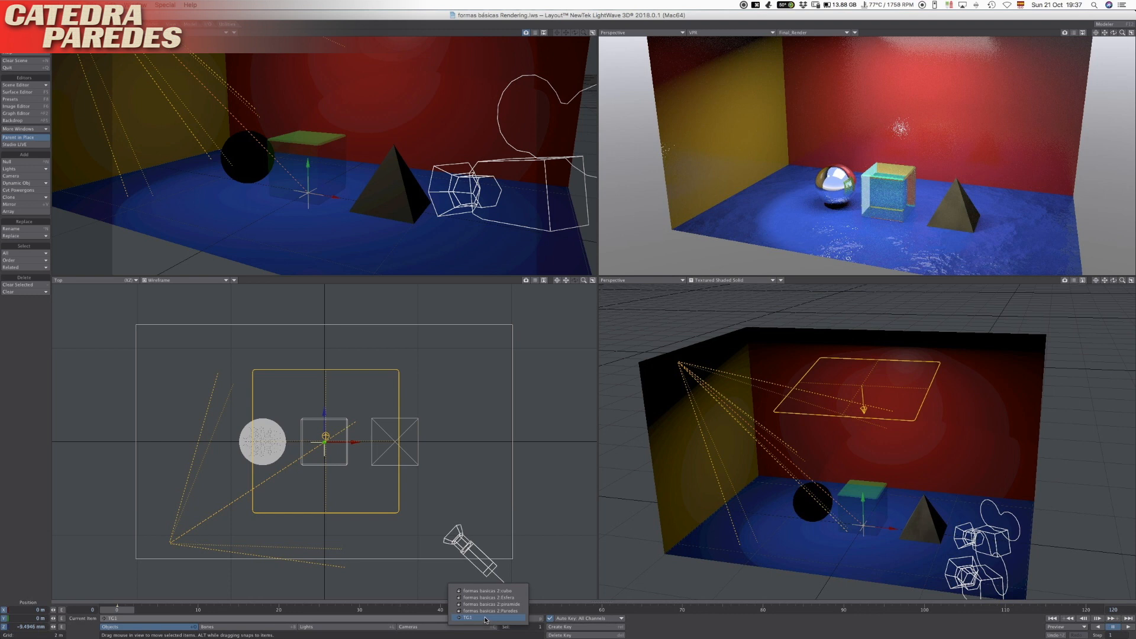
click(485, 618)
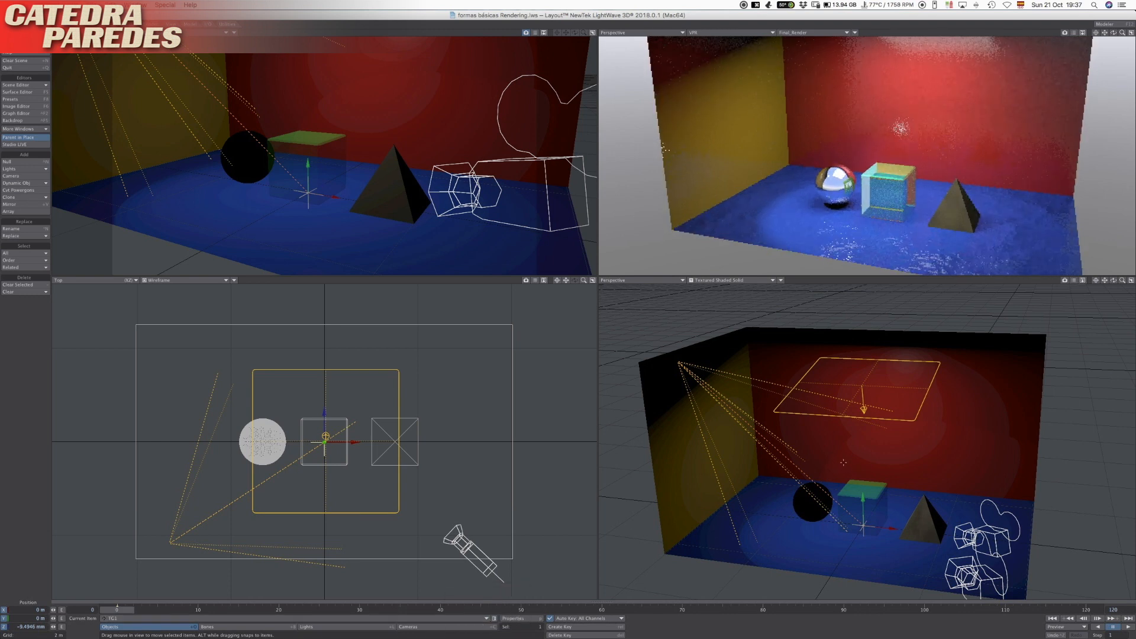
key(t)
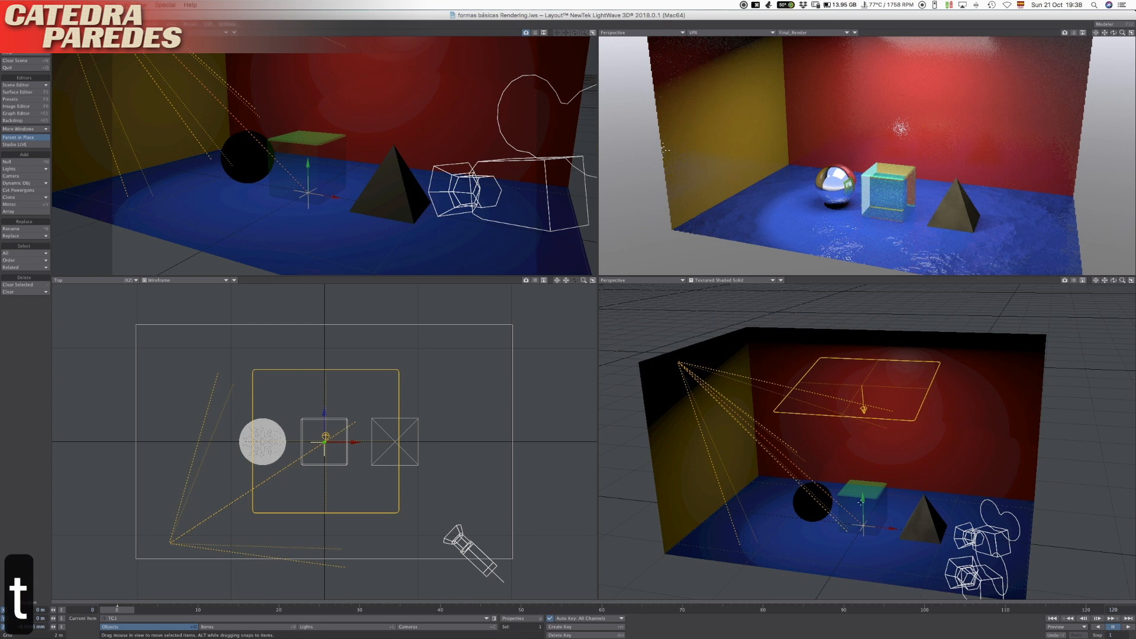
drag(861, 409, 767, 540)
drag(305, 477, 237, 347)
drag(760, 467, 793, 478)
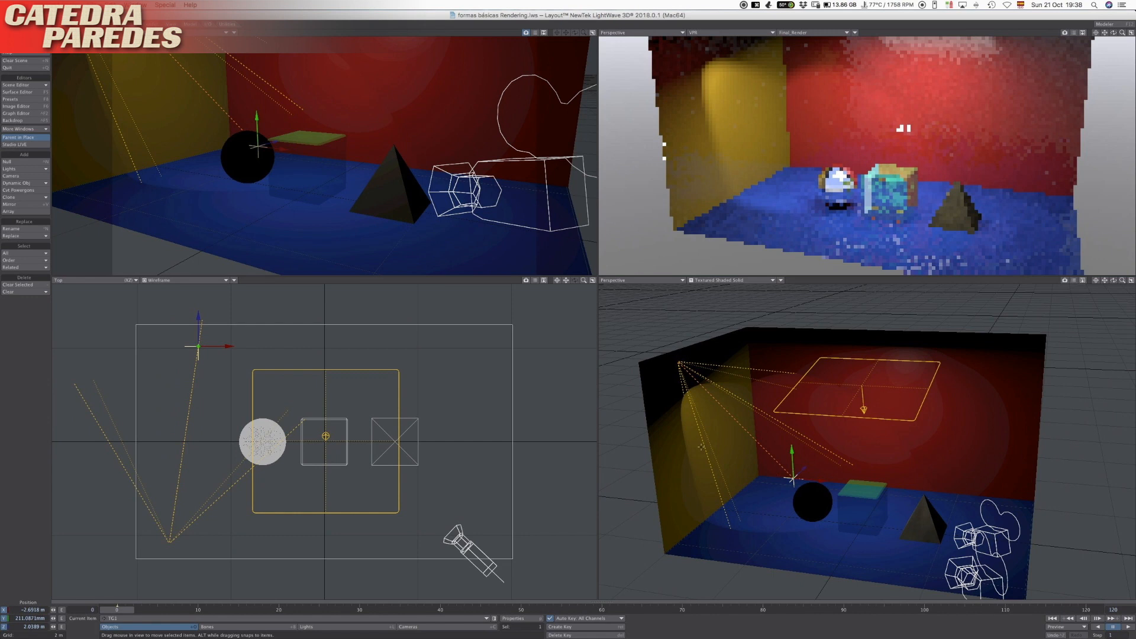
Step: Narrow the spotlight's cone angle to 19° and set the area light's intensity to 15 lx
key(shift+l)
key(p)
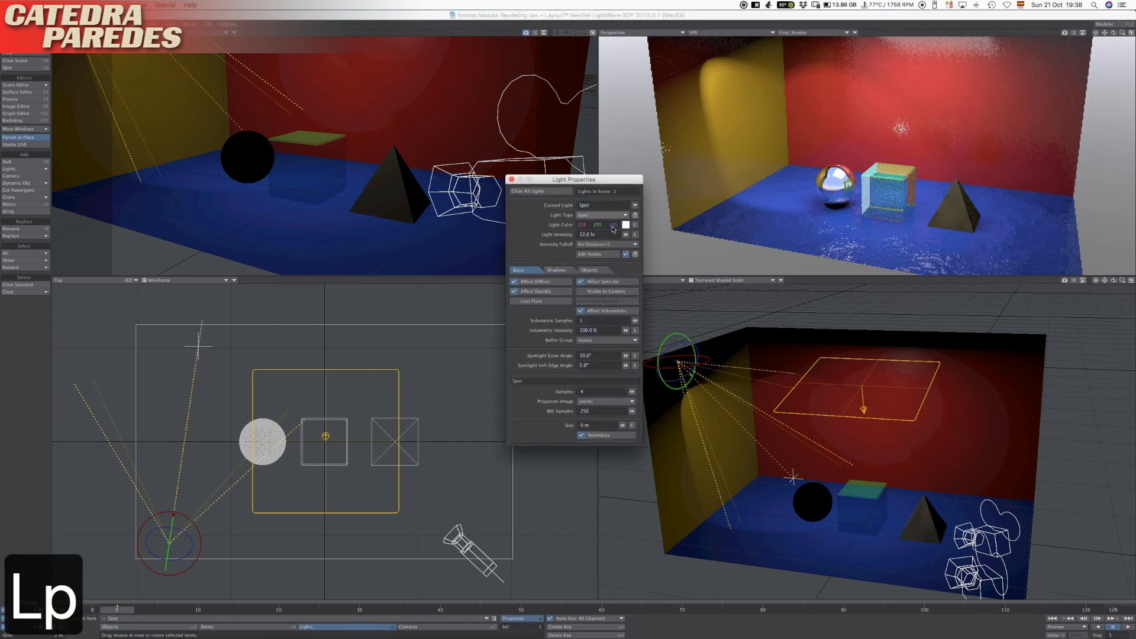
drag(625, 355, 606, 360)
click(603, 205)
click(597, 222)
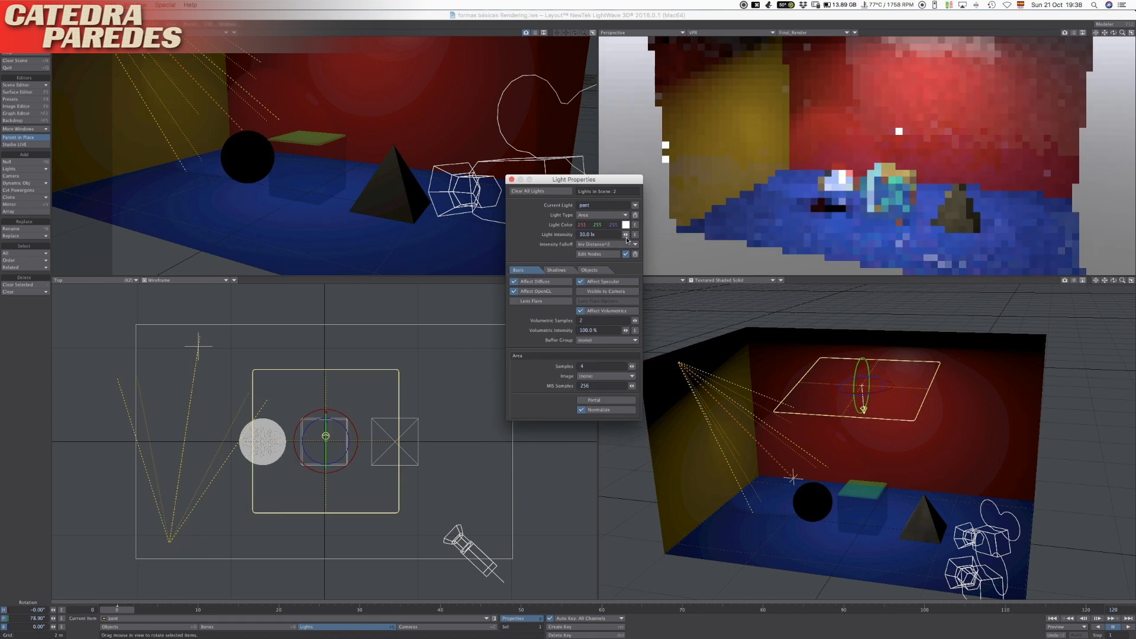
click(591, 234)
text(15)
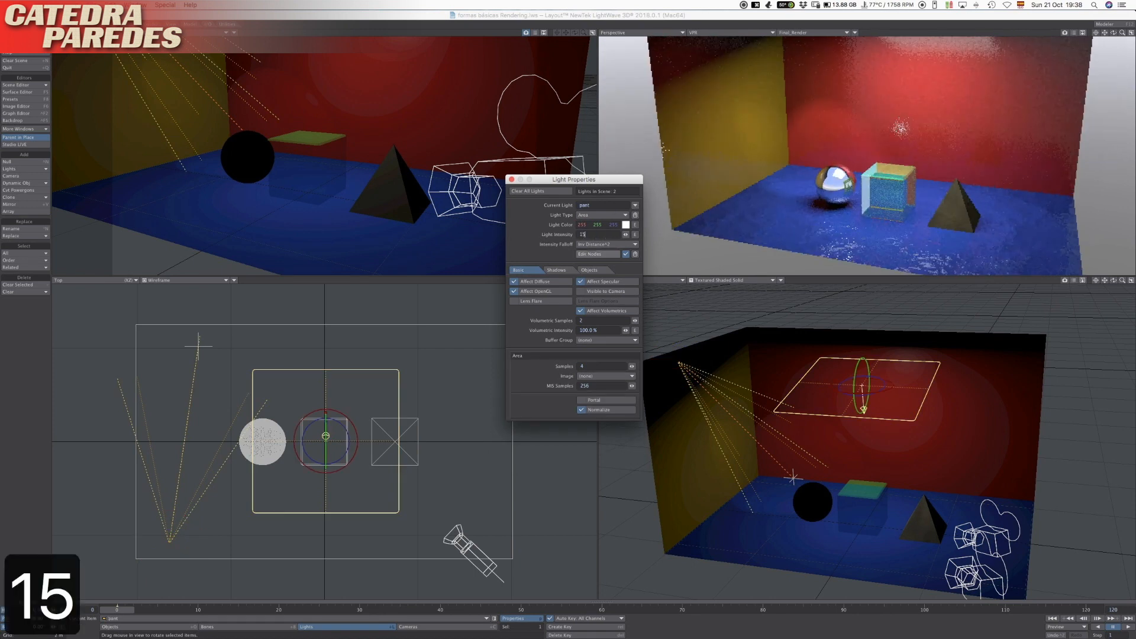
key(Tab)
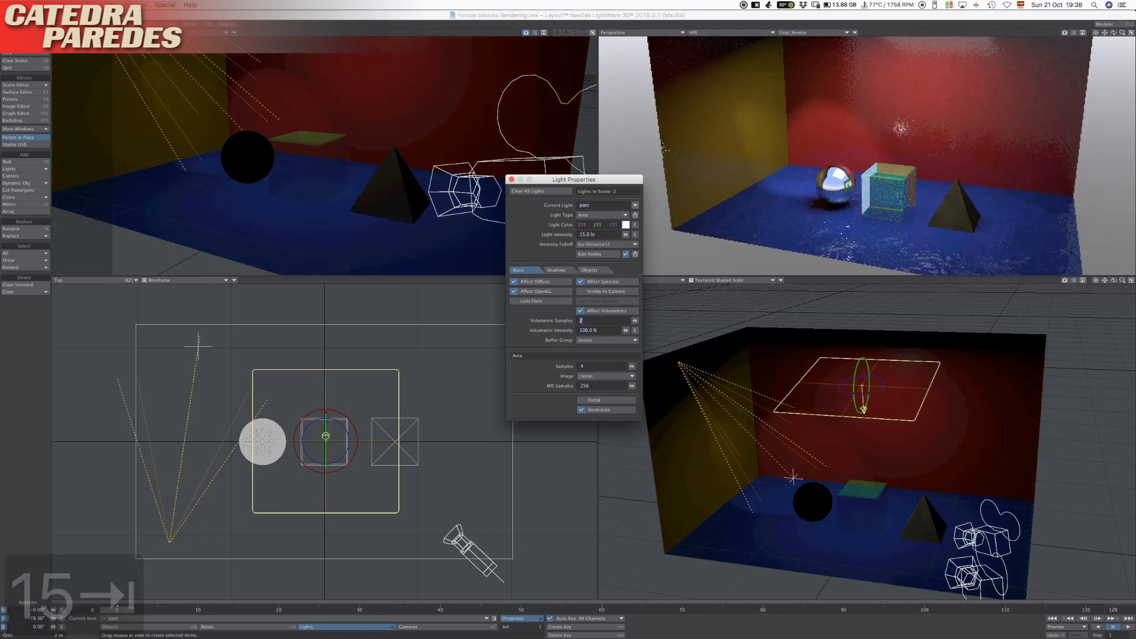
Step: Adjust the spotlight to a 22° cone angle with a 13° soft edge angle and 57.5% volumetric intensity
click(634, 205)
click(634, 206)
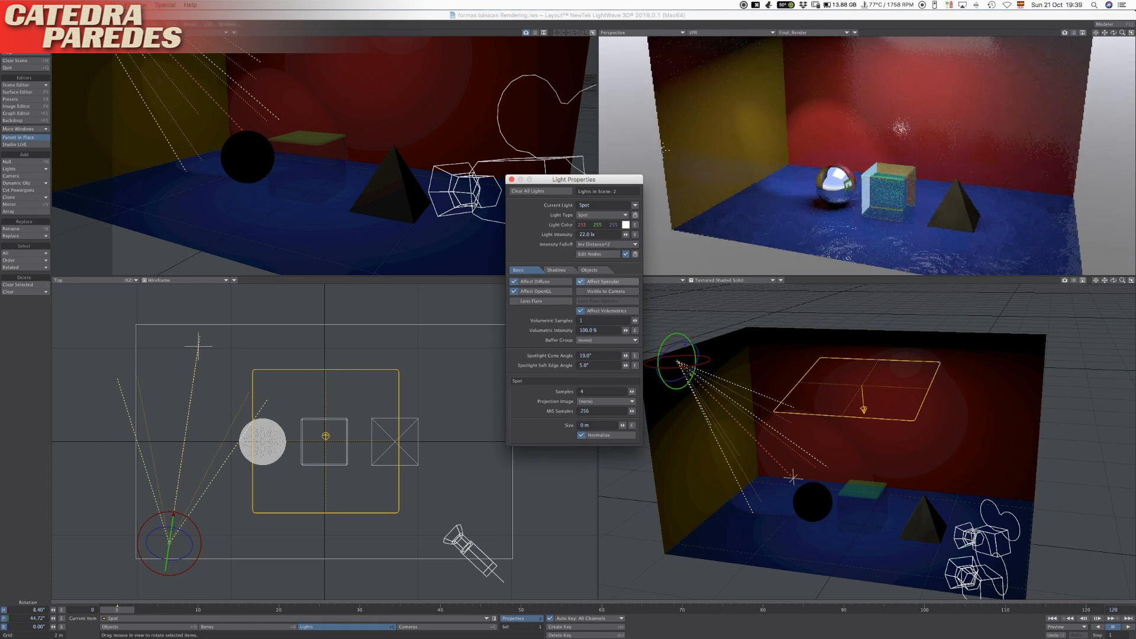
drag(625, 366, 622, 330)
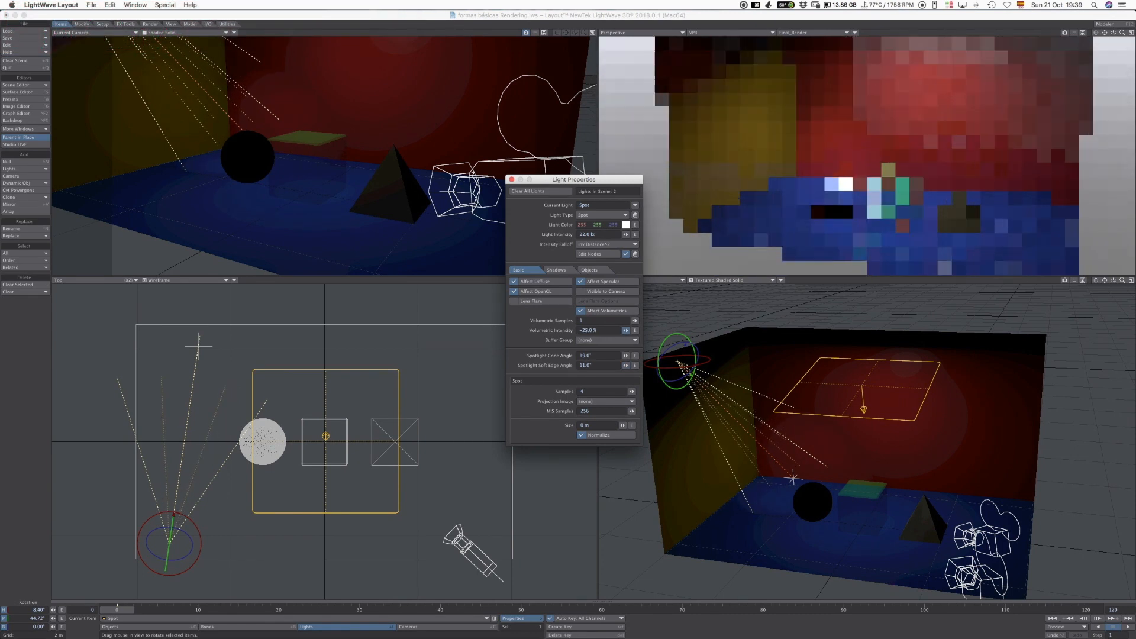
key(super+z)
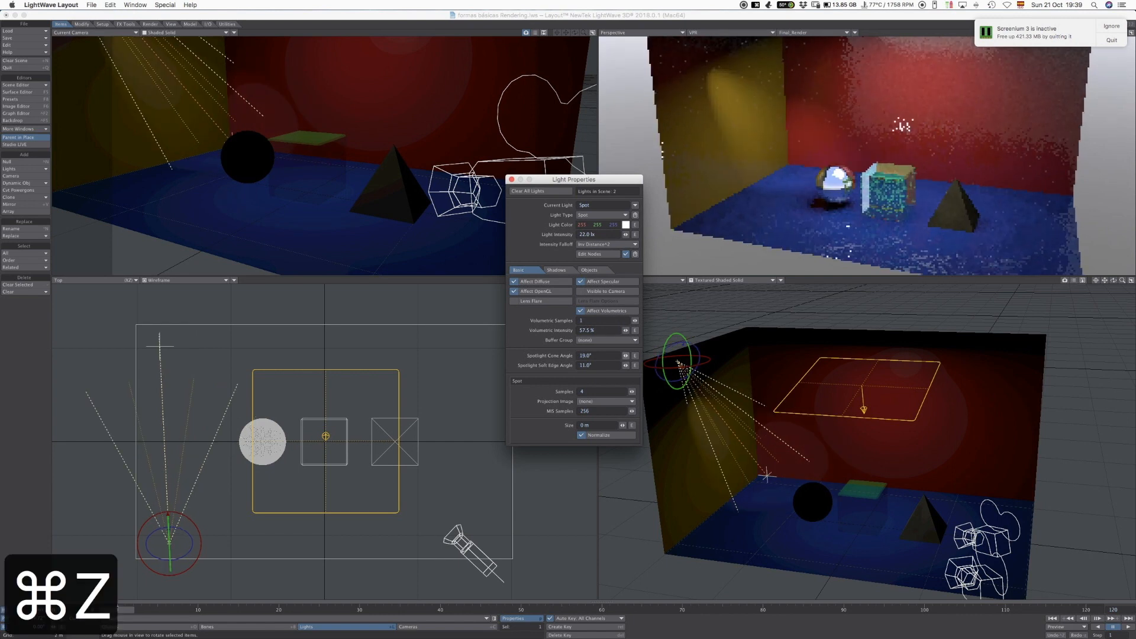
mouse_move(626, 366)
mouse_down()
mouse_move(612, 366)
mouse_move(633, 355)
mouse_up()
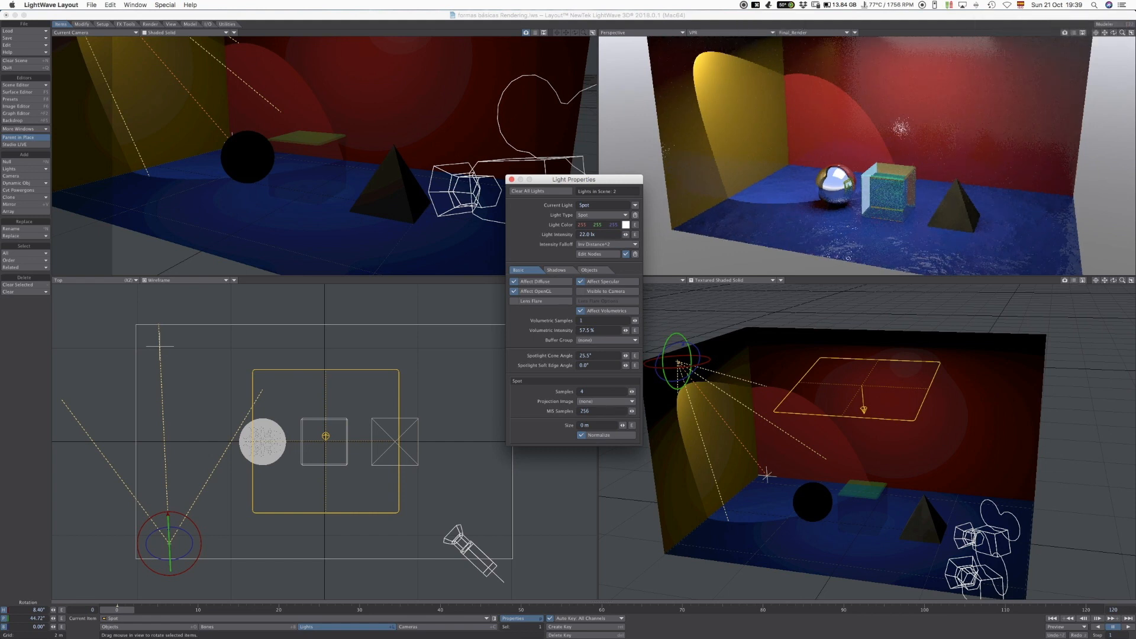
drag(626, 355, 641, 366)
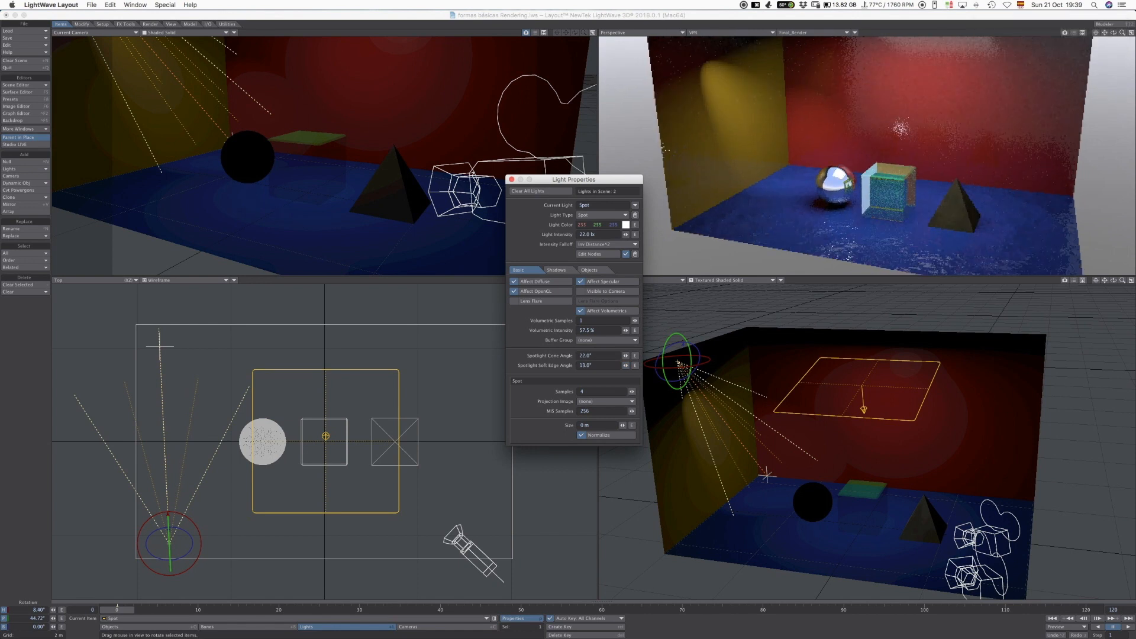
Step: Move the TG1 null behind the cube, at about X -0.31 m, Y 0.78 m and Z 2.83 m
key(minus)
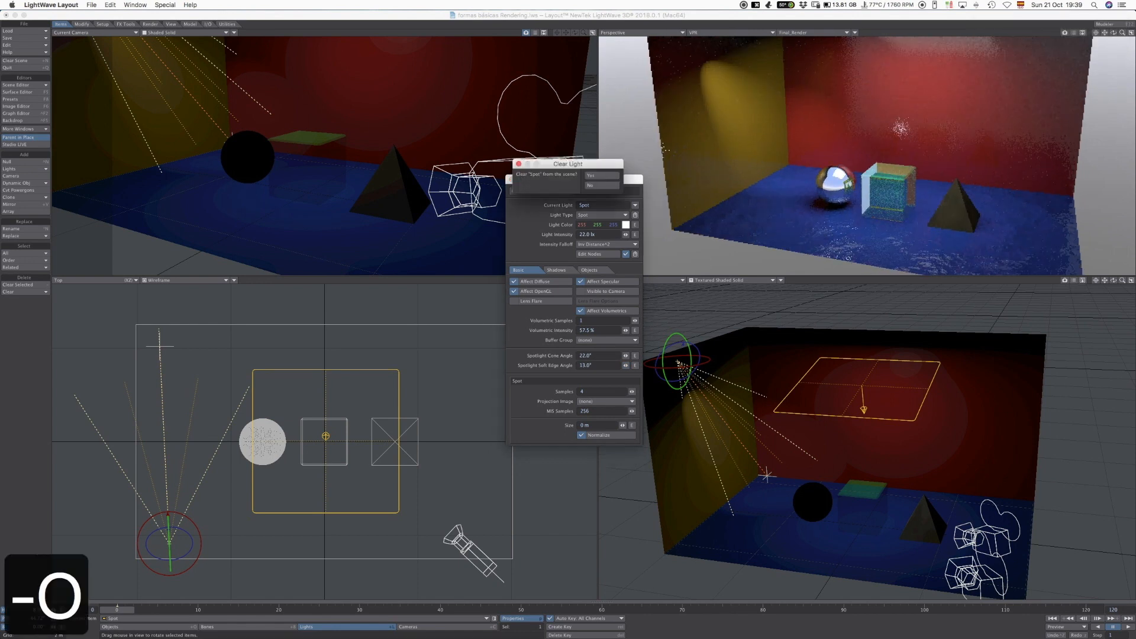
key(Escape)
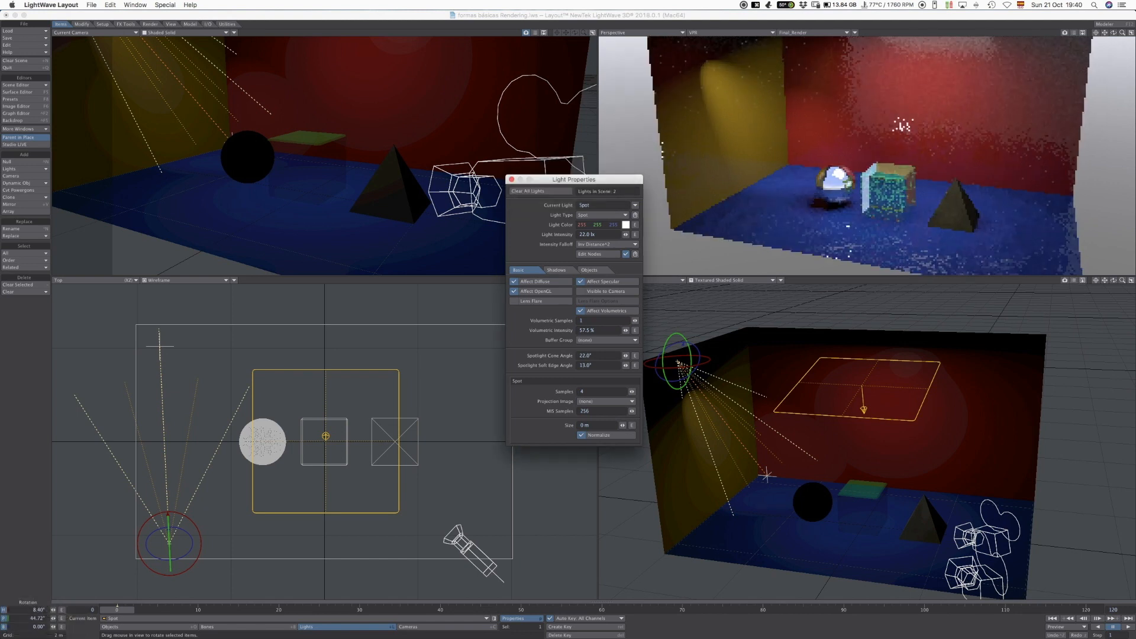
key(o)
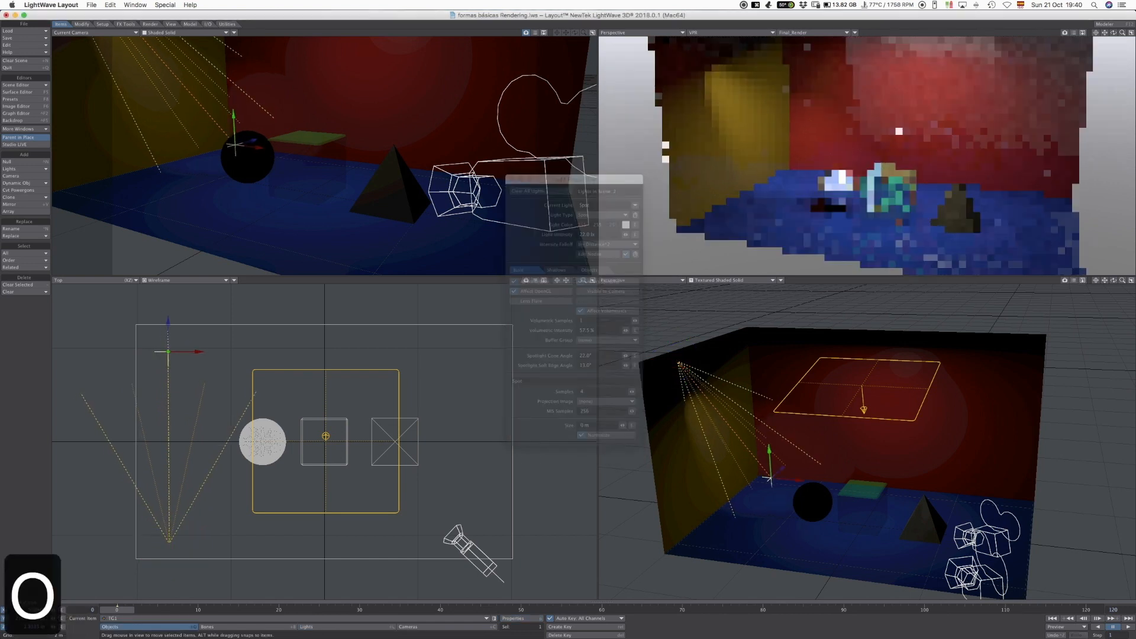
drag(234, 395, 309, 309)
drag(357, 70, 358, 95)
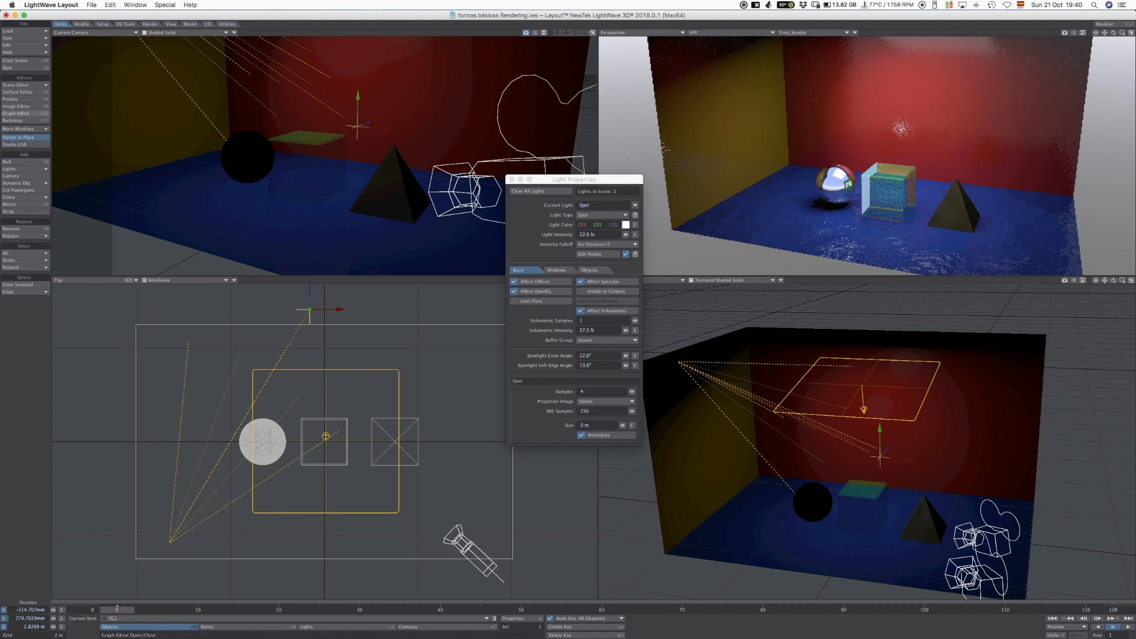
Step: Turn off the gradient backdrop, close the effects settings, and move the light properties window clear of the upper views
click(18, 120)
click(349, 288)
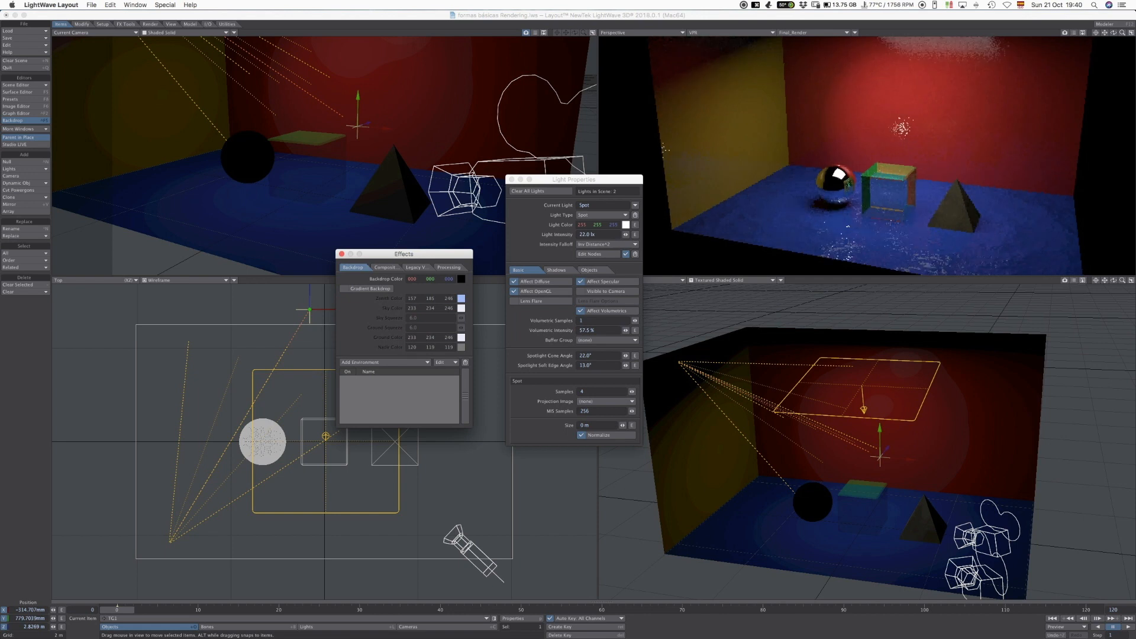
click(342, 254)
drag(574, 179, 567, 318)
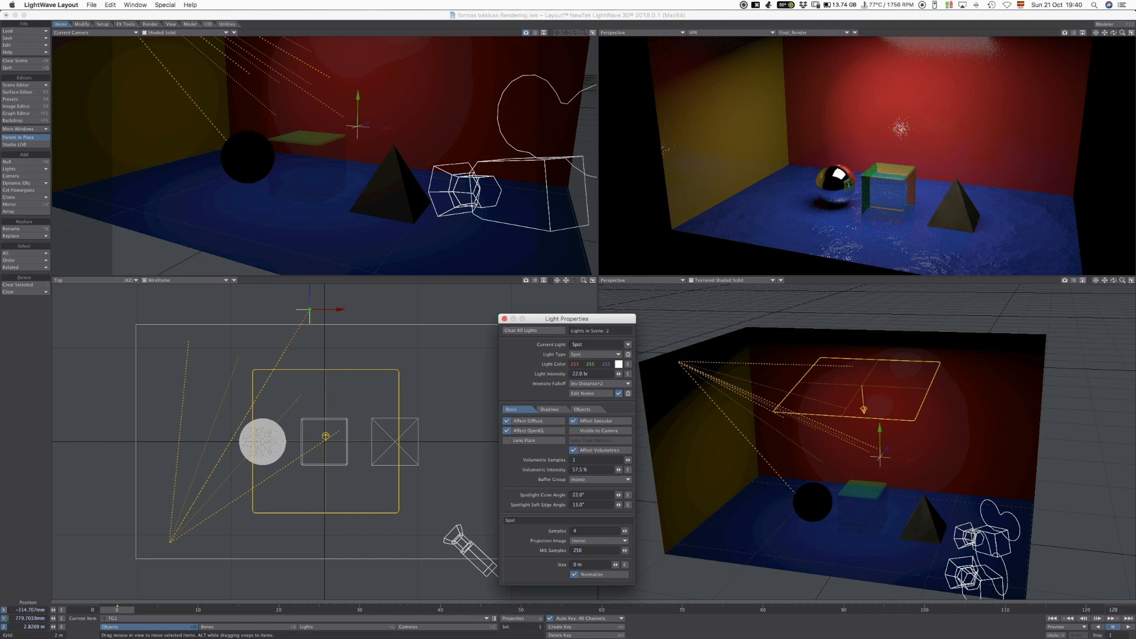
Step: Try the gradient backdrop in the VPR preview, turn it off again and close the effects settings
click(24, 121)
click(349, 288)
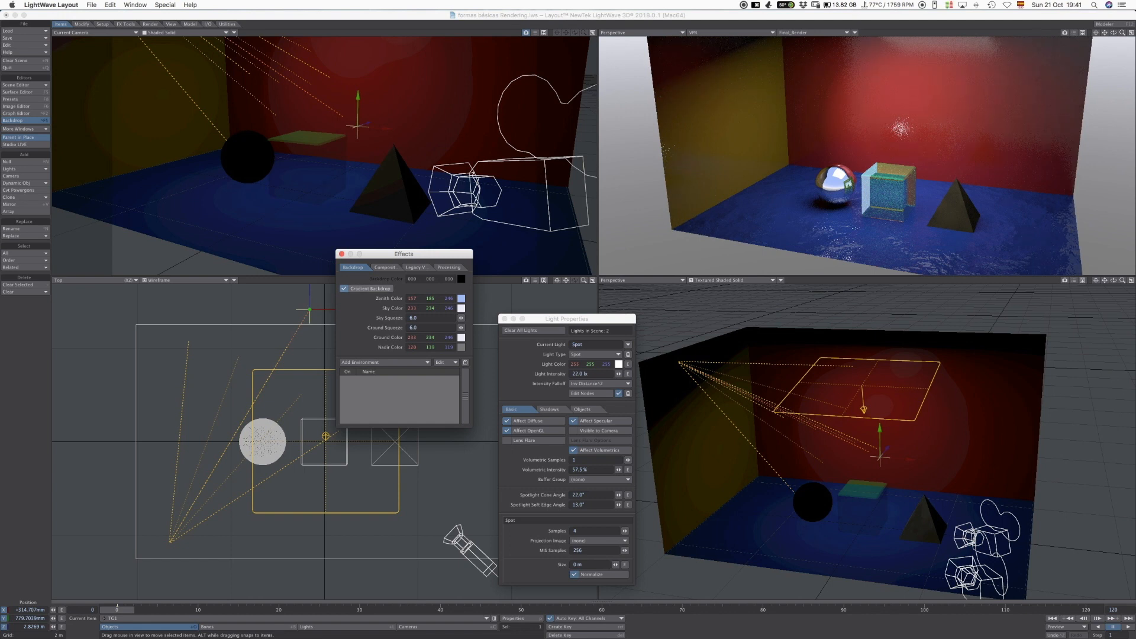
click(367, 288)
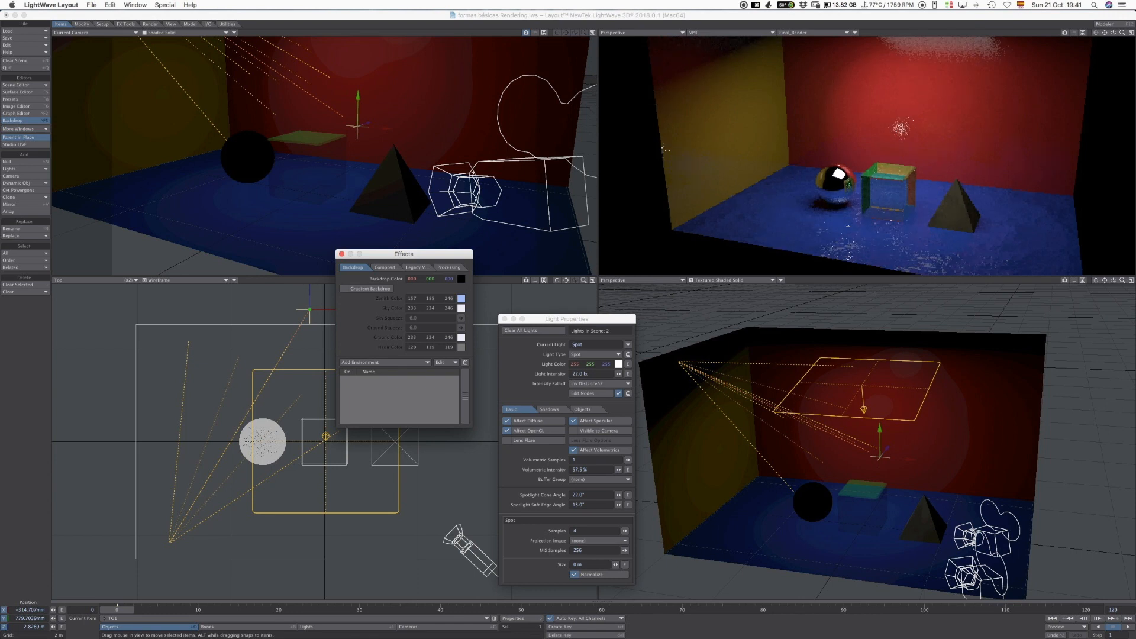
key(ctrl+F5)
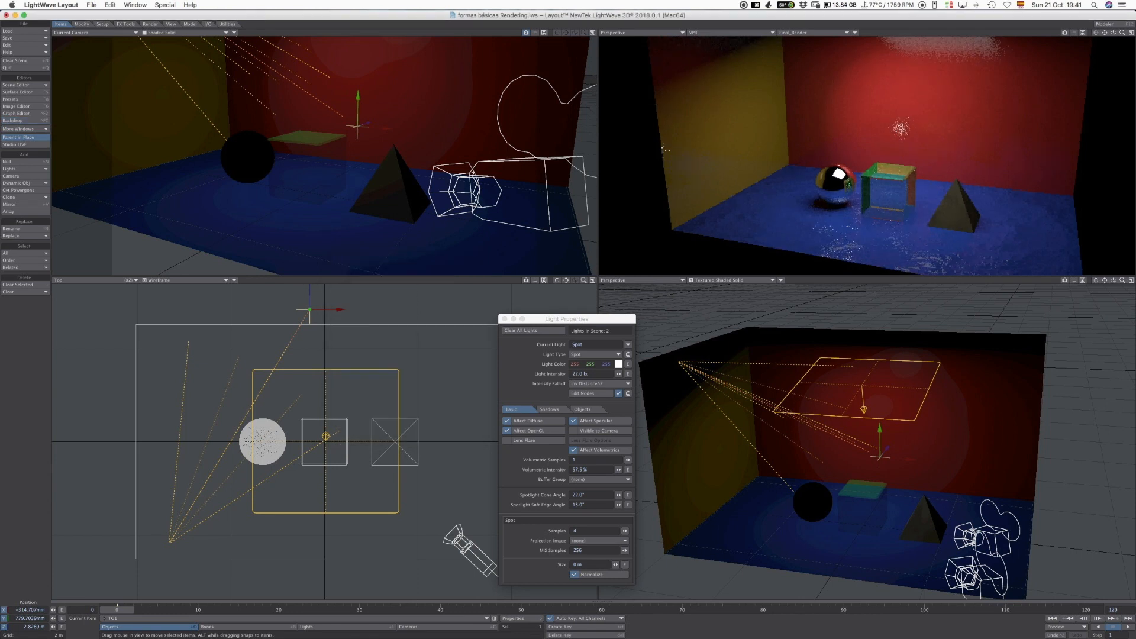
drag(567, 319, 558, 305)
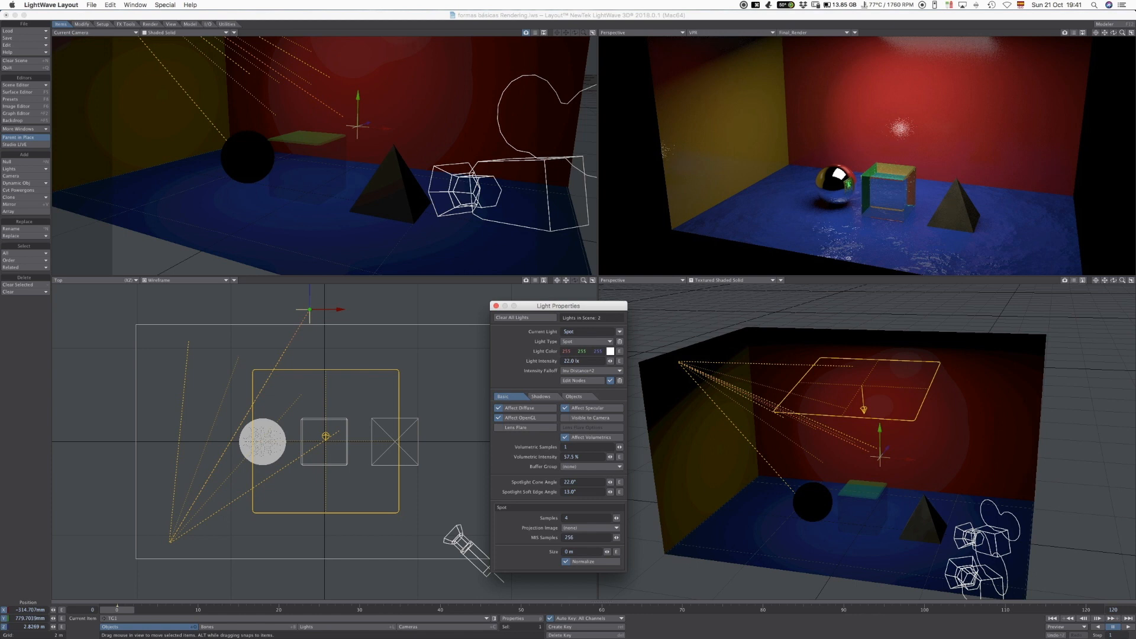
Step: Inspect the bump texture settings of the P3 floor surface in the Surface Editor
key(F5)
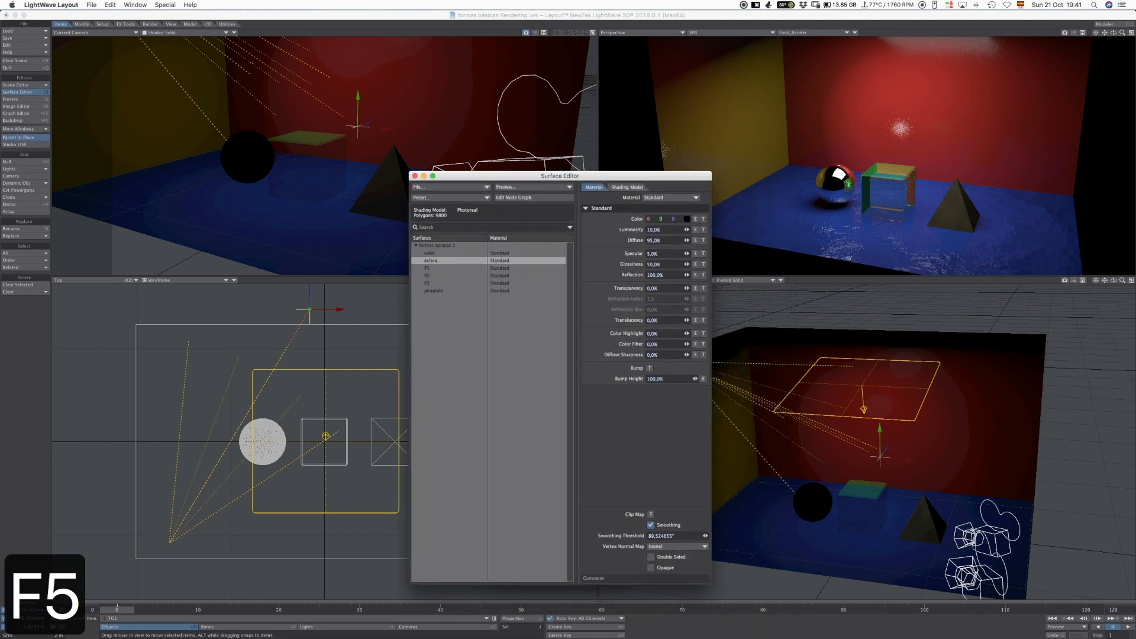
key(Up)
key(Up)
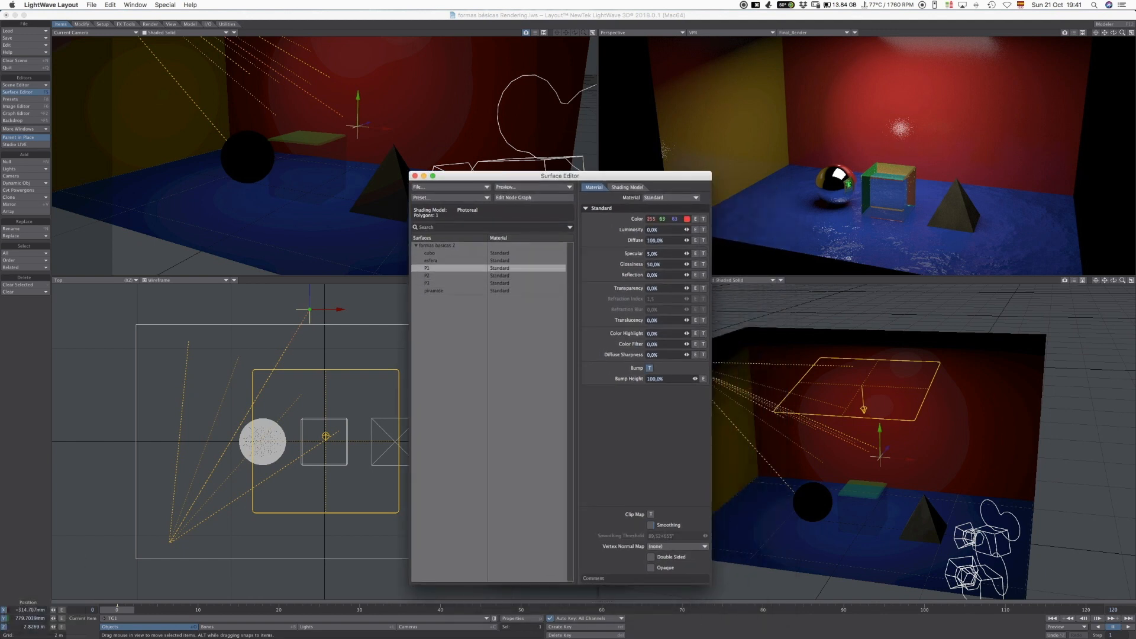
key(Down)
key(Down)
click(649, 367)
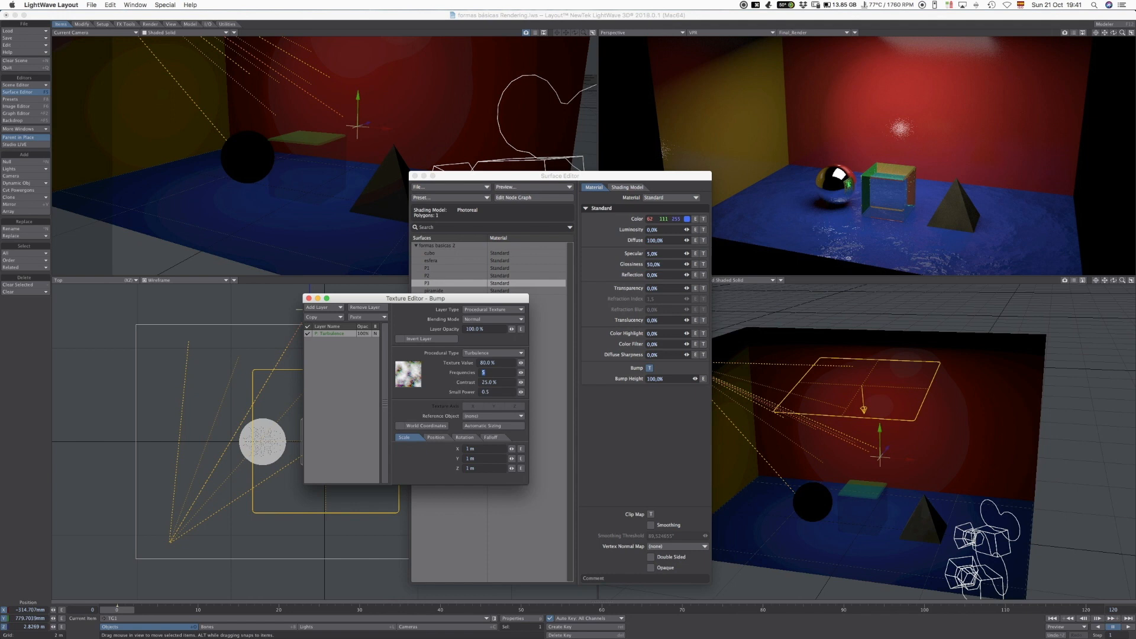
drag(415, 298, 475, 288)
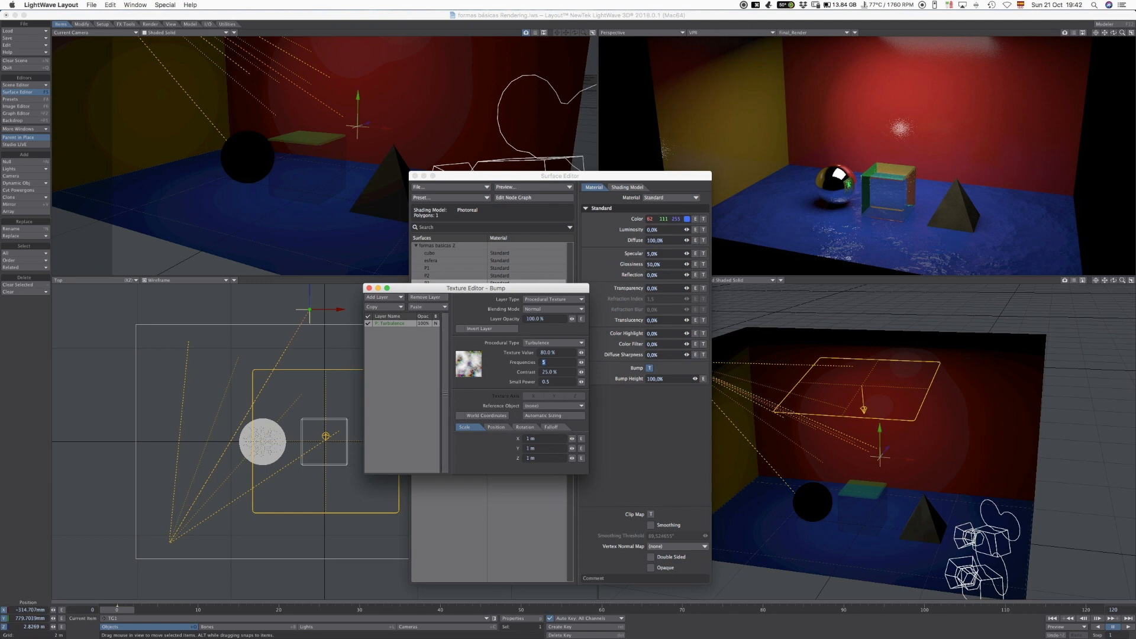
click(369, 289)
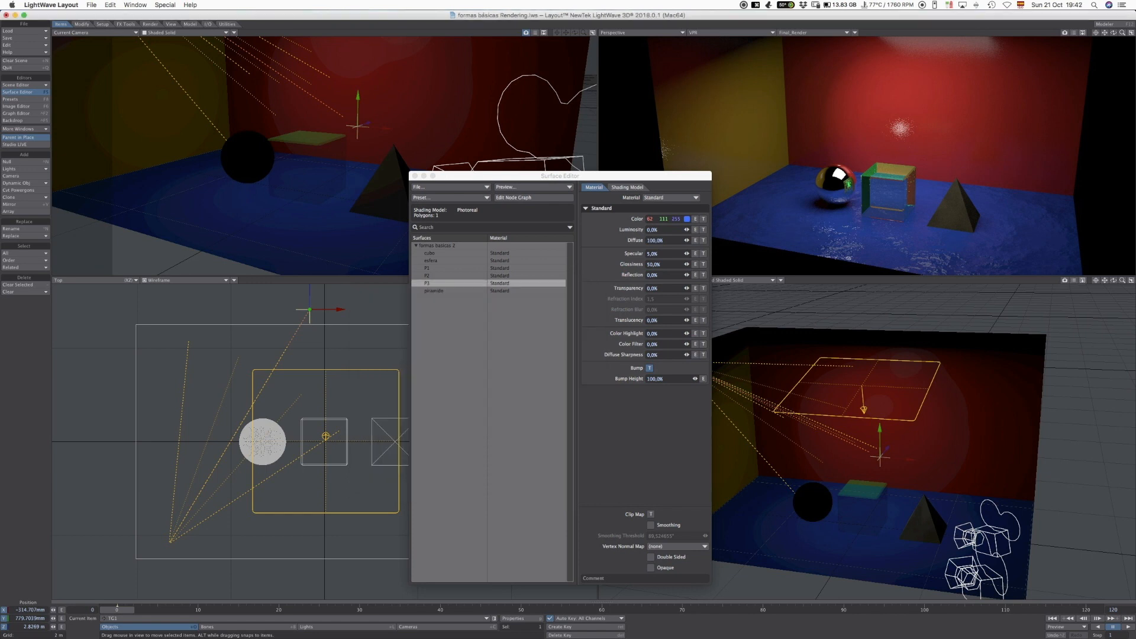
Step: Try a lower bump height of about 8.7% on the P3 surface and restore it to 100%
drag(695, 379, 674, 379)
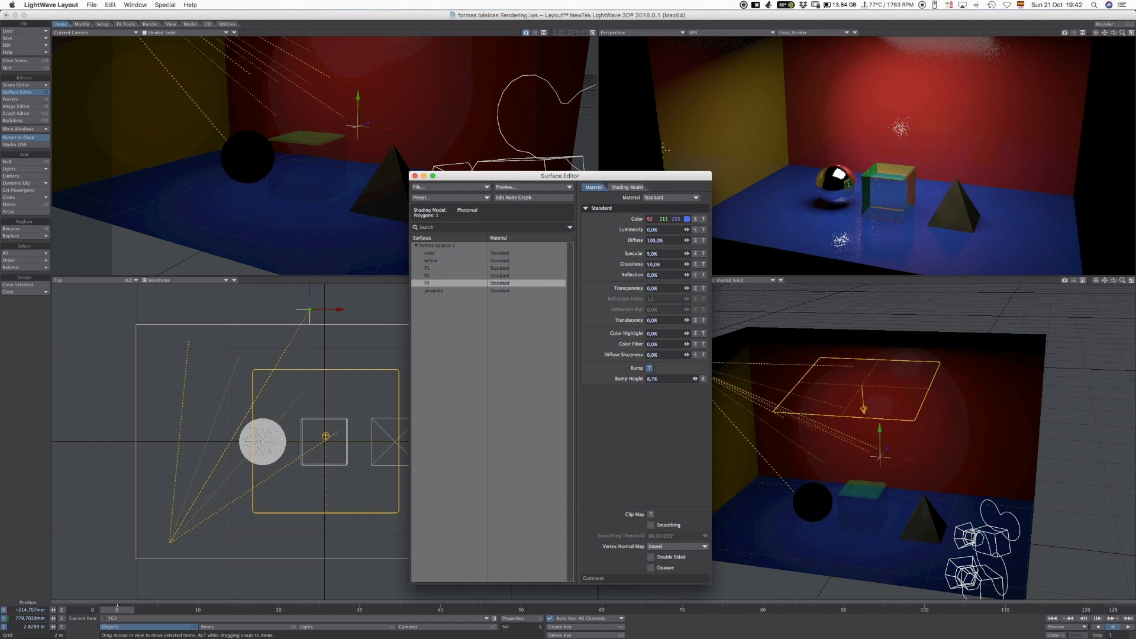
text(100)
key(Tab)
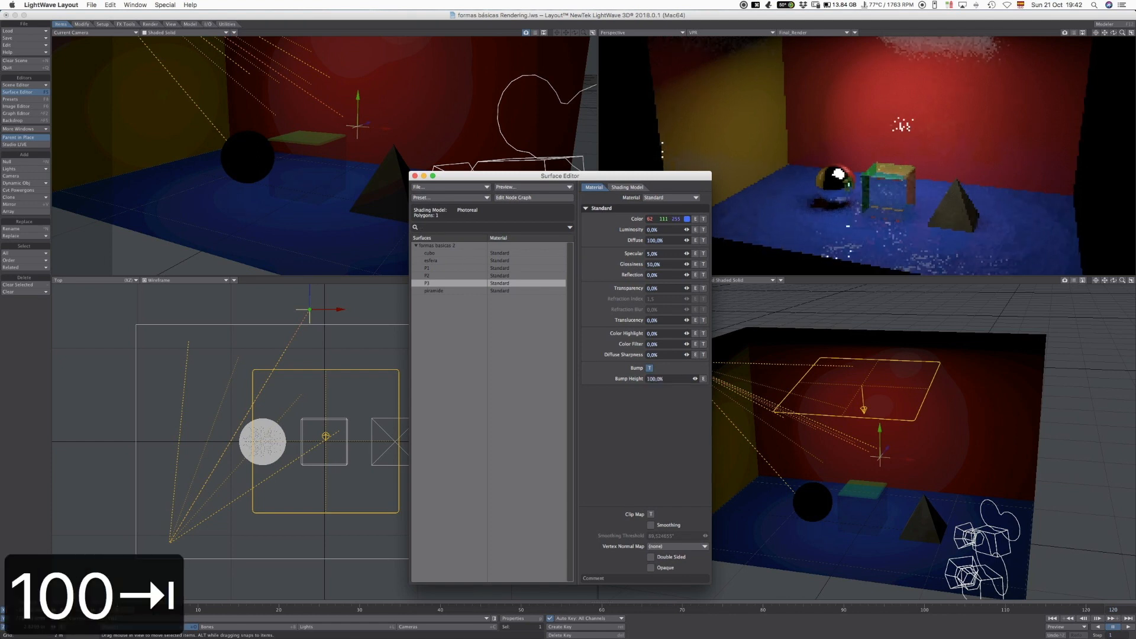
Step: Open the P3 bump texture and set its Turbulence layer opacity to 8%
click(648, 368)
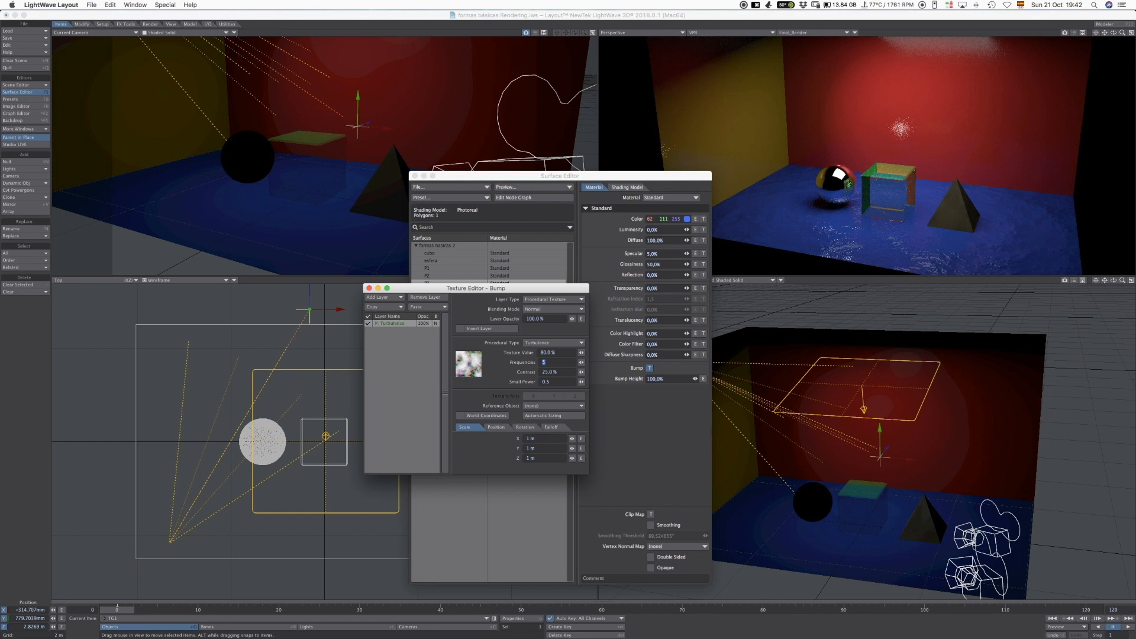
drag(477, 288, 622, 292)
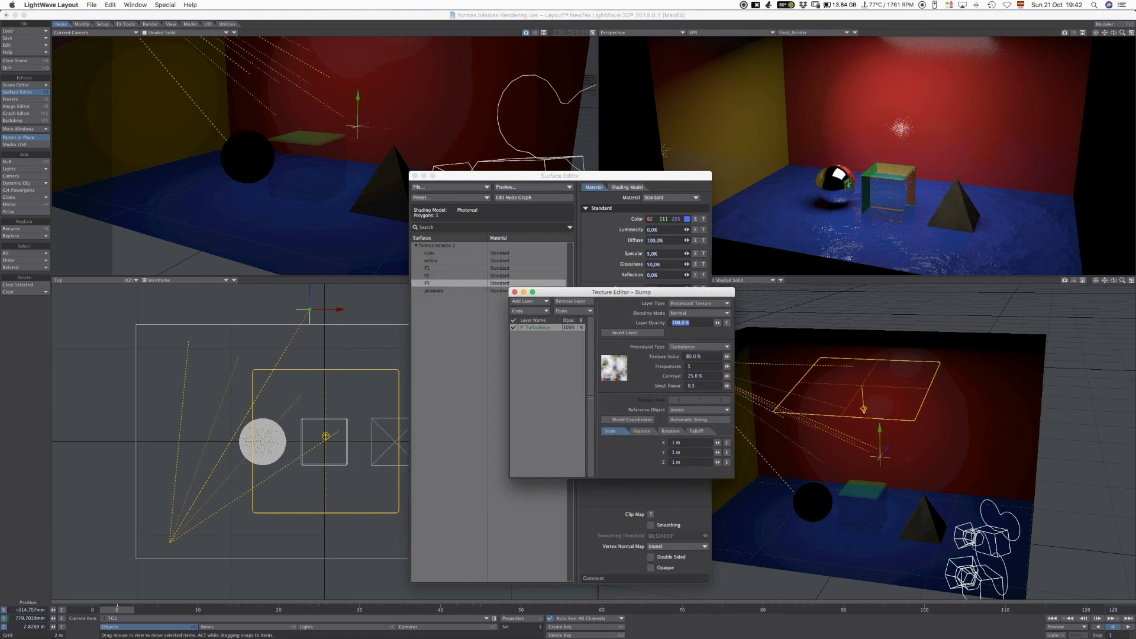
text(8)
key(Tab)
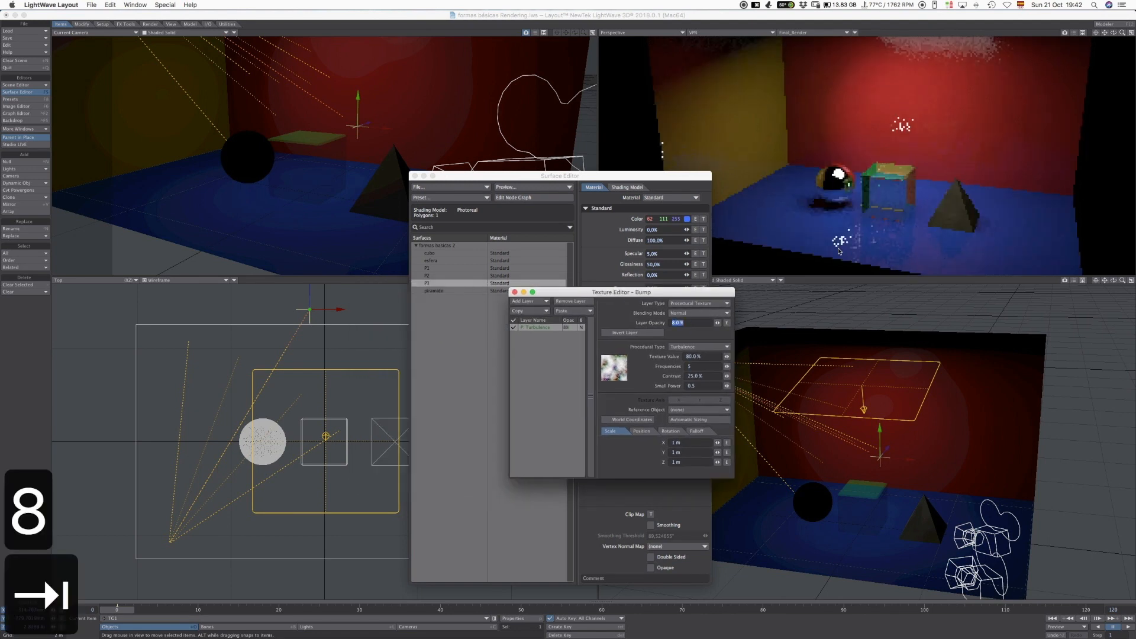
Step: Set the Turbulence bump layer's opacity back to 100%
click(664, 294)
drag(664, 295, 517, 315)
click(526, 344)
text(100)
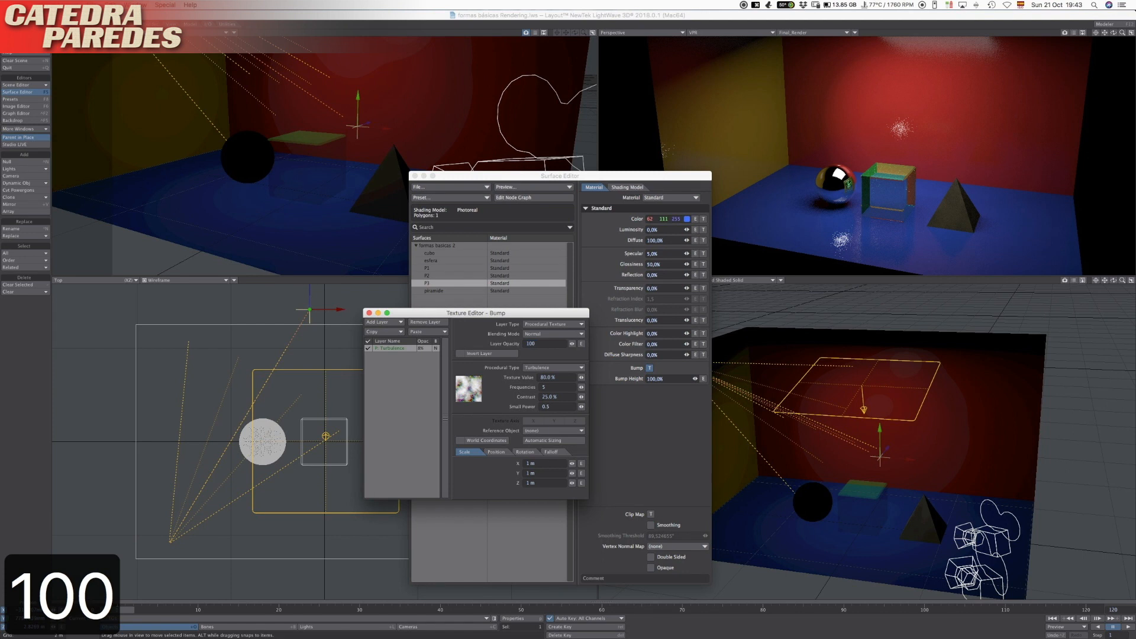
key(Tab)
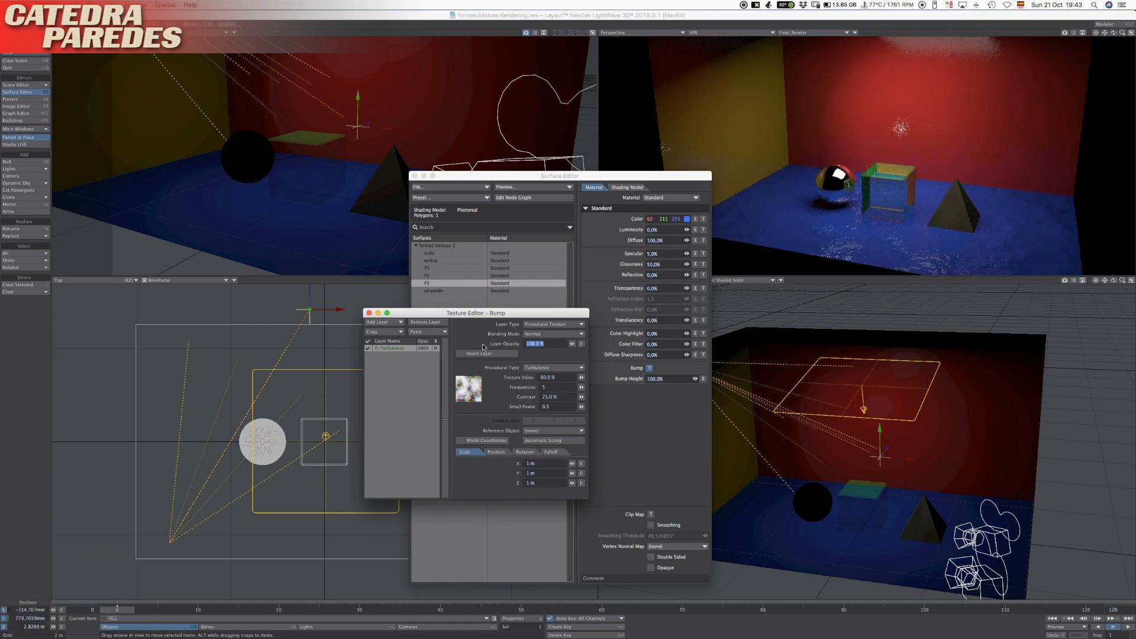
Step: Add a second procedural layer to the P3 bump texture and set its procedural type to Ripples
click(475, 360)
click(384, 322)
click(393, 326)
click(553, 324)
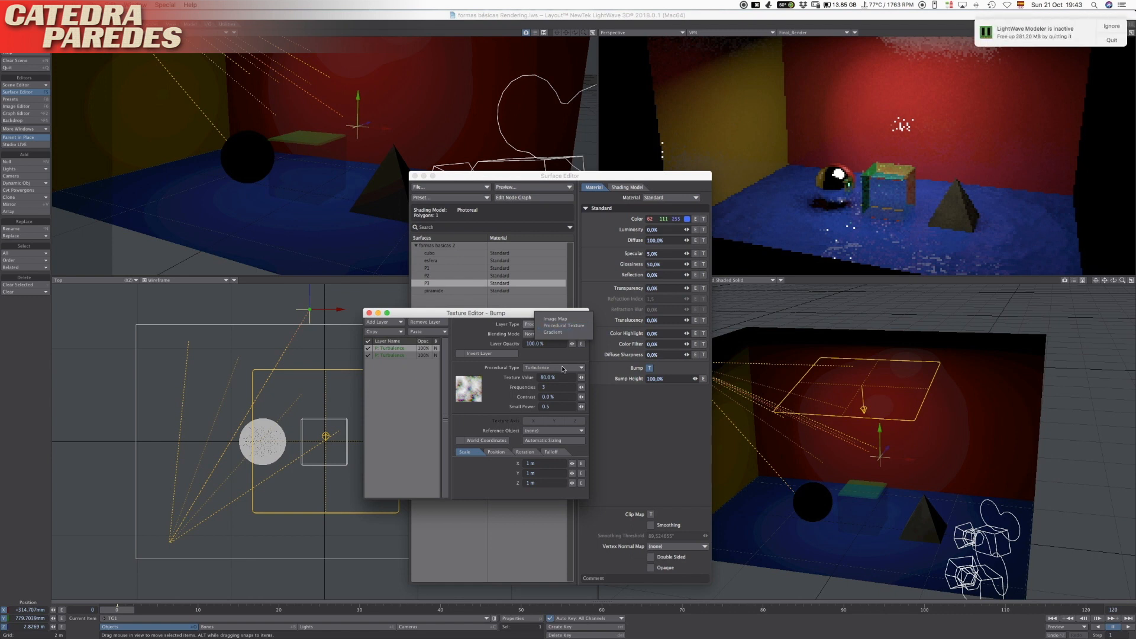
click(576, 327)
click(566, 366)
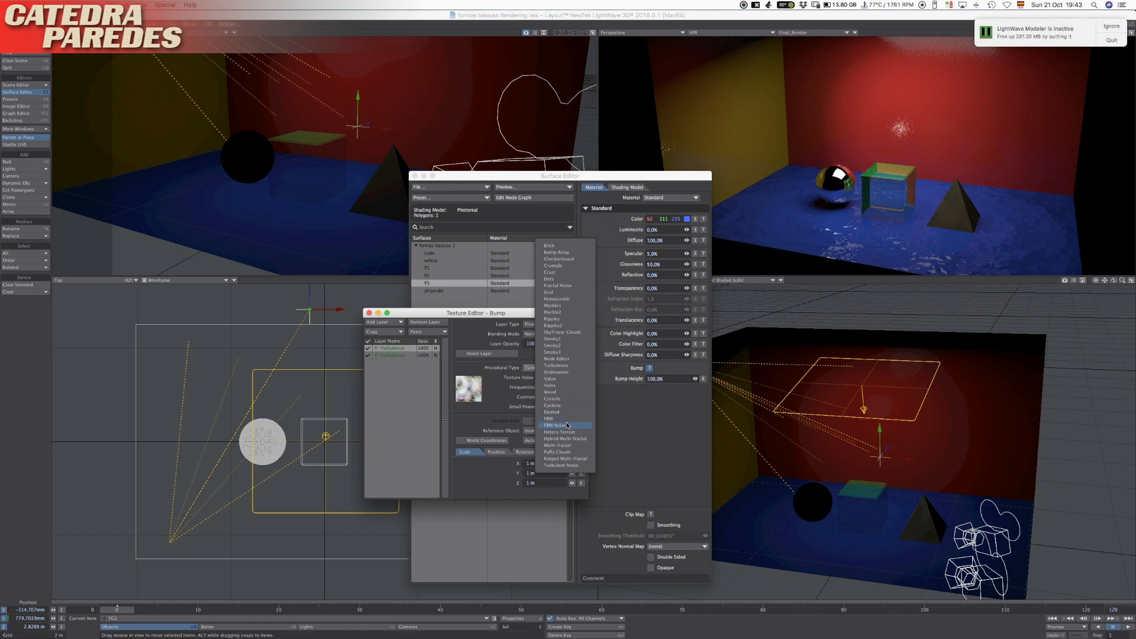
click(566, 319)
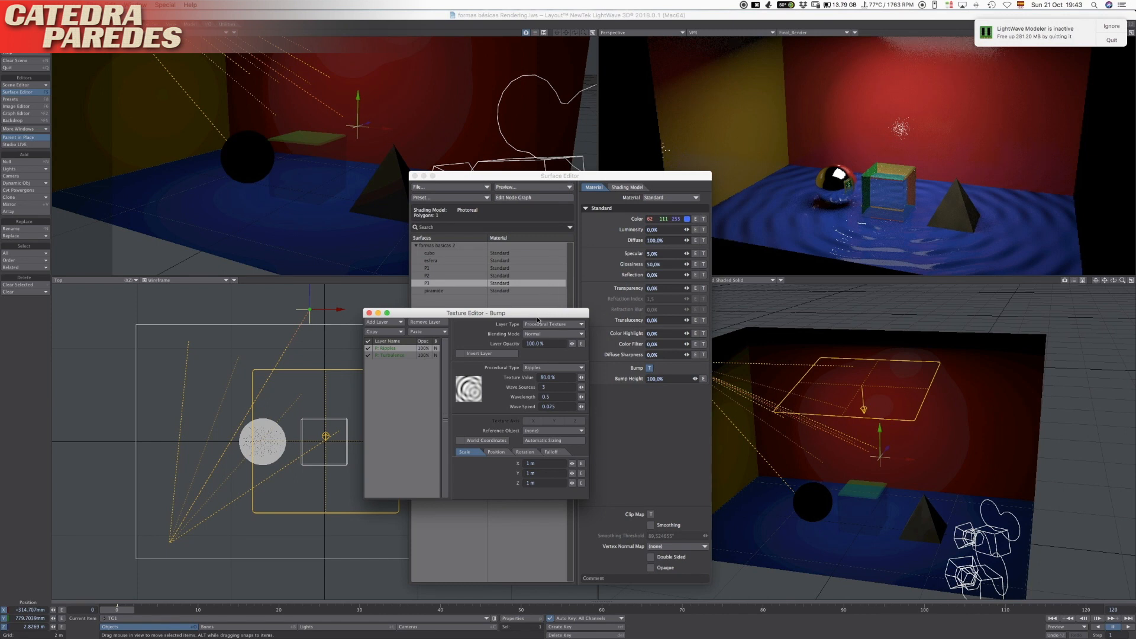
drag(540, 312, 539, 309)
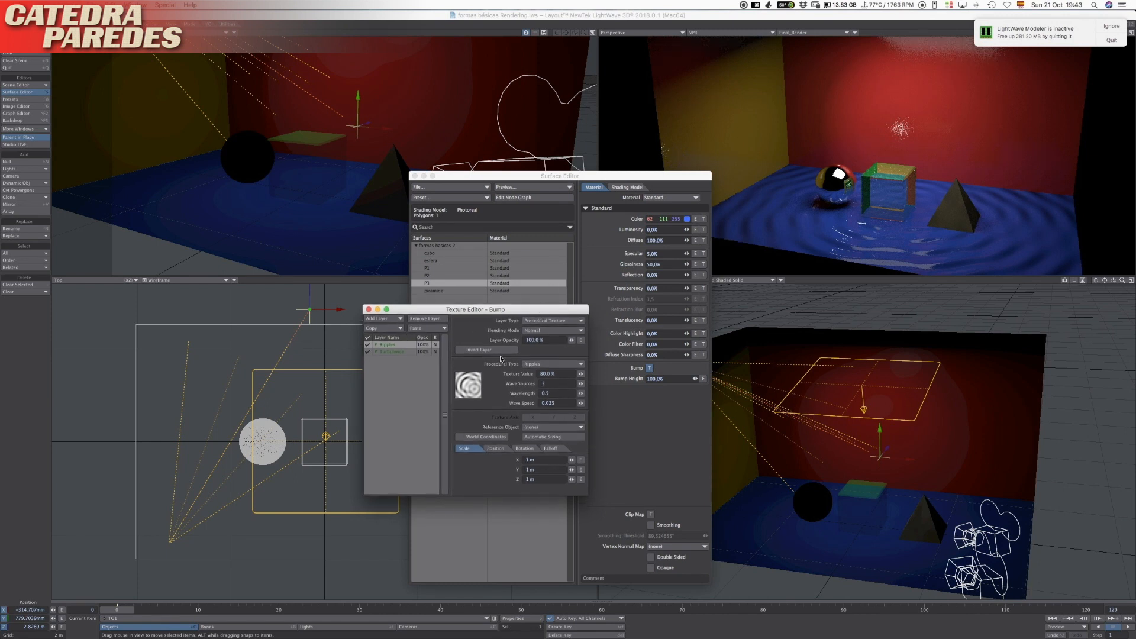
Step: Set the Ripples layer's opacity to 20%
click(538, 340)
text(20)
key(Tab)
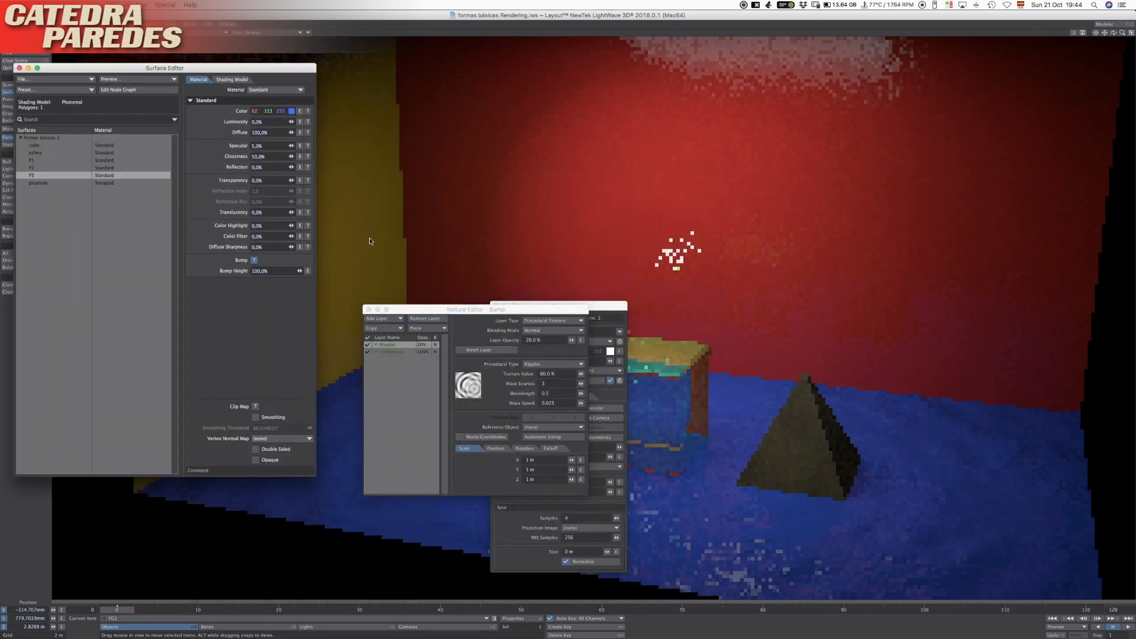
Step: Clear the light properties and Texture Editor windows from the enlarged VPR view and set the Ripples layer's opacity to 100%
drag(410, 309, 124, 405)
drag(533, 306, 344, 127)
click(307, 127)
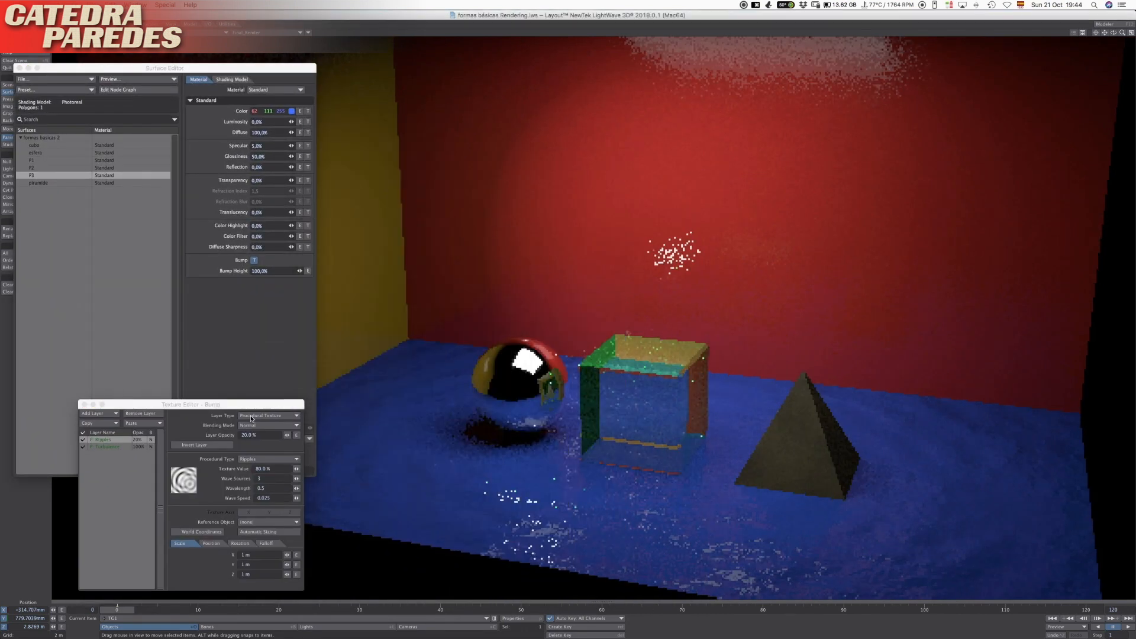
drag(254, 408, 285, 377)
click(279, 403)
text(100)
key(Tab)
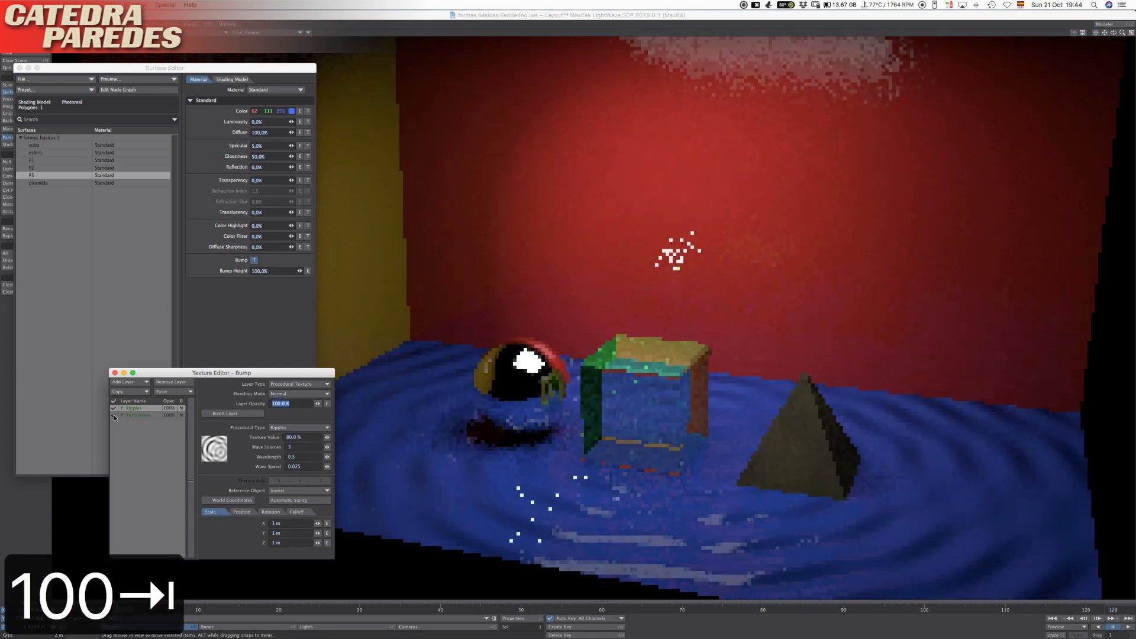
Step: Turn off the Ripples bump layer and set the Turbulence layer's texture value to 200%
click(136, 415)
click(113, 415)
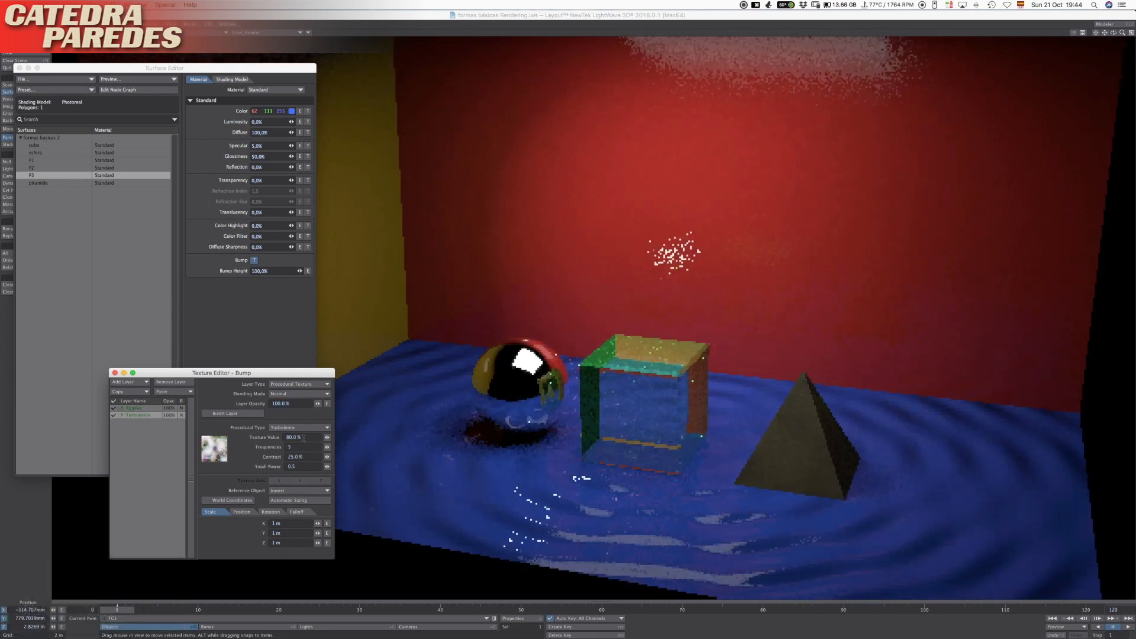
click(307, 438)
click(114, 408)
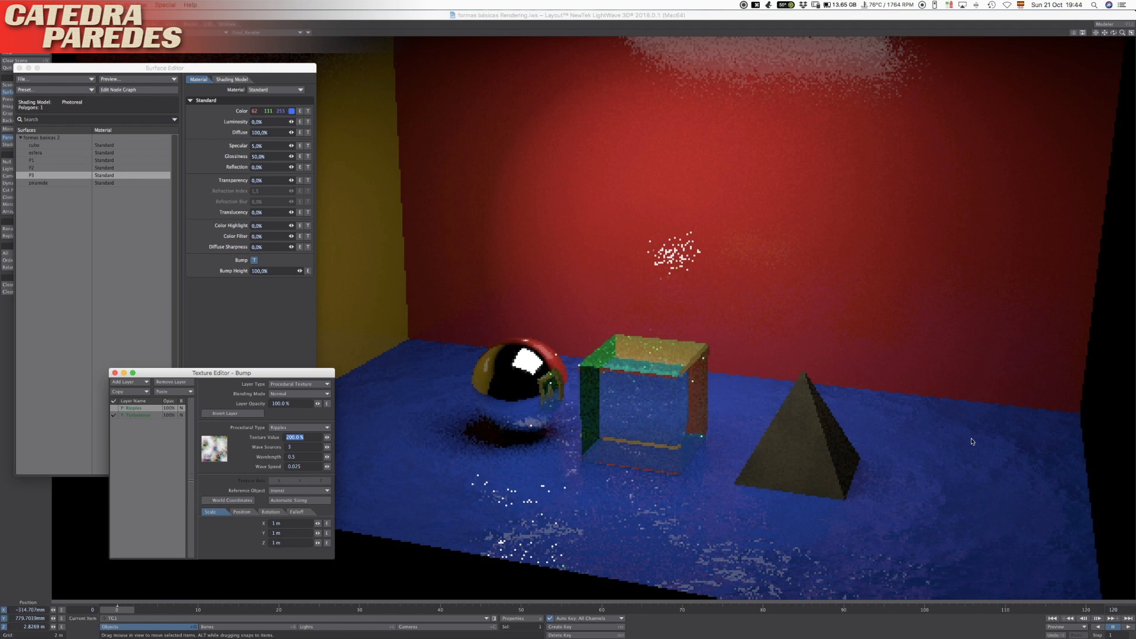
click(136, 415)
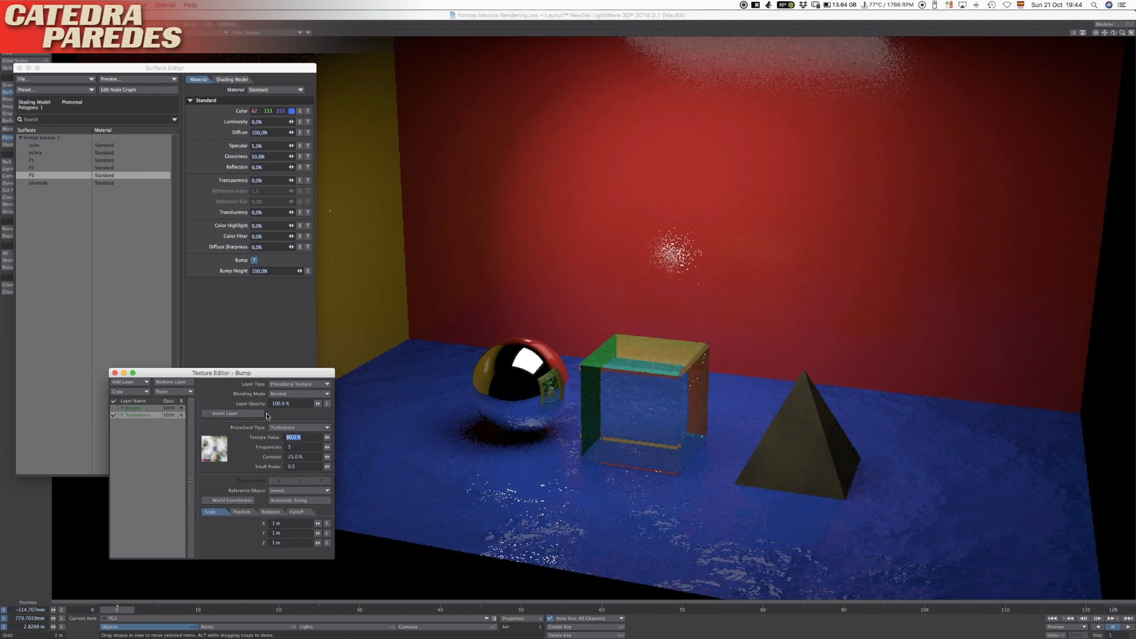
text(200)
key(Tab)
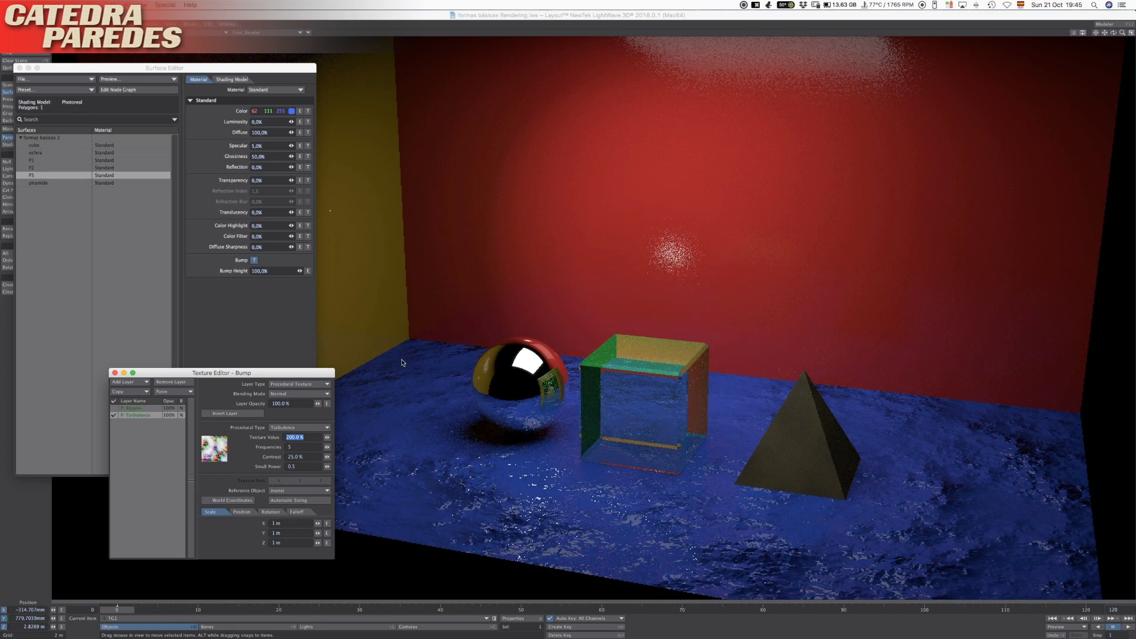
Step: Try a 20% texture value on Turbulence and toggle the Ripples layer on and off to compare the VPR preview
click(130, 408)
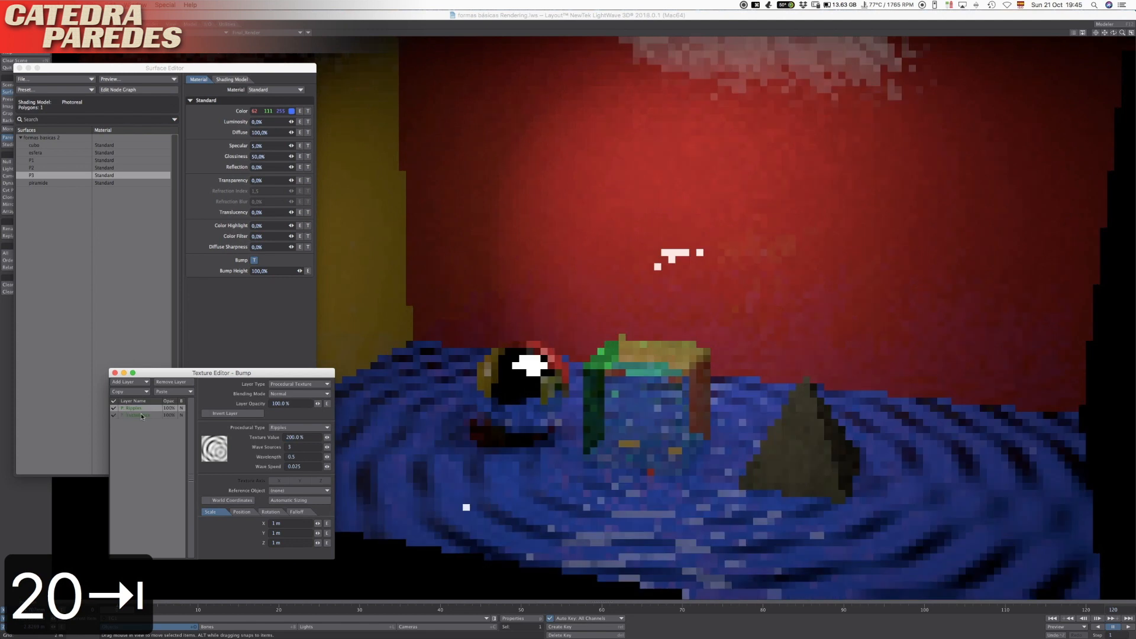
click(113, 408)
click(139, 415)
click(140, 408)
click(114, 408)
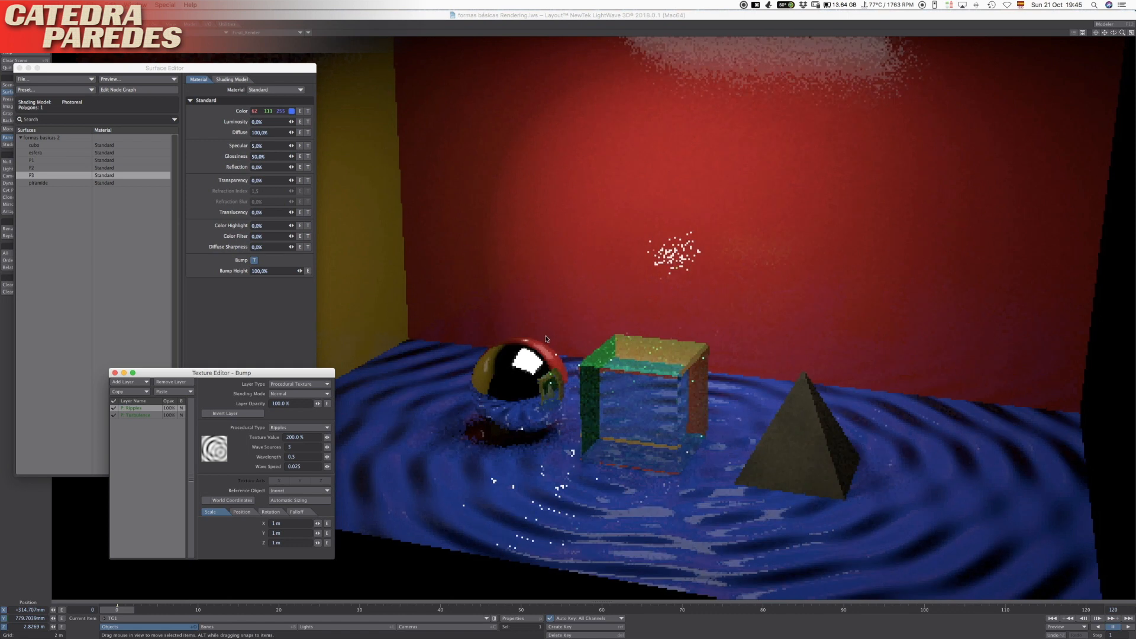
click(114, 407)
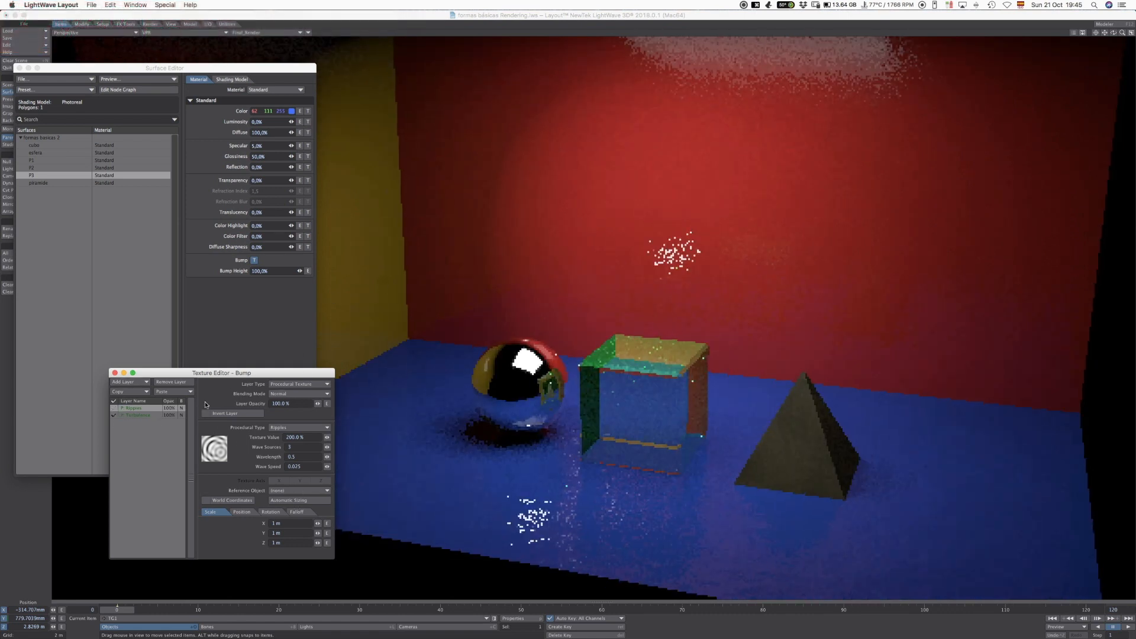
Step: Set the Turbulence layer's texture value to 80%
click(137, 415)
click(293, 436)
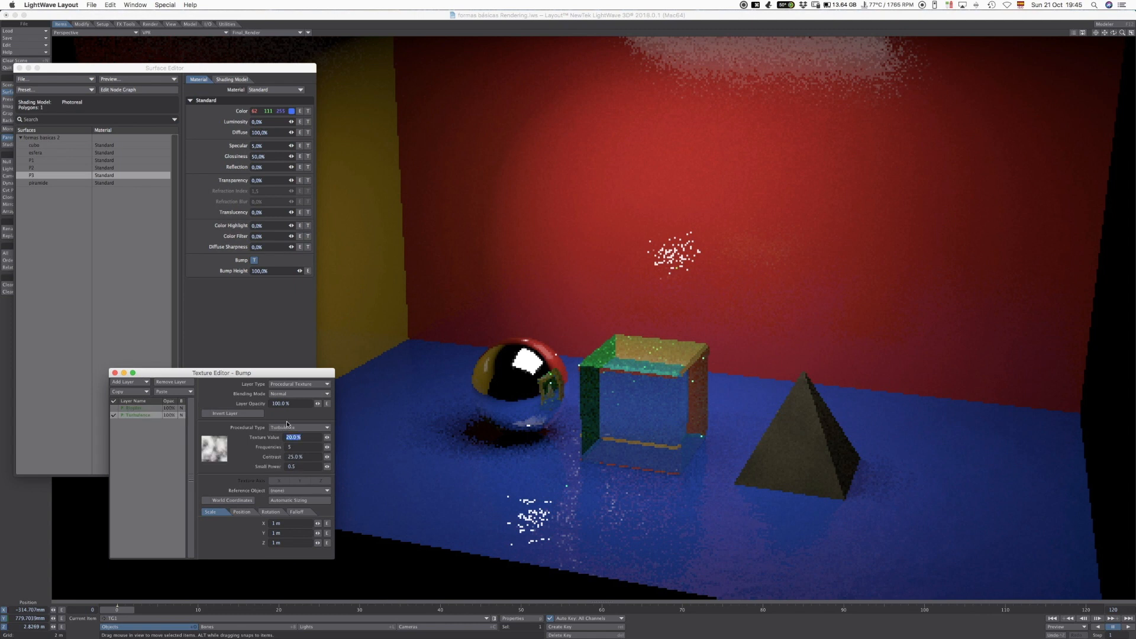
text(80)
key(Tab)
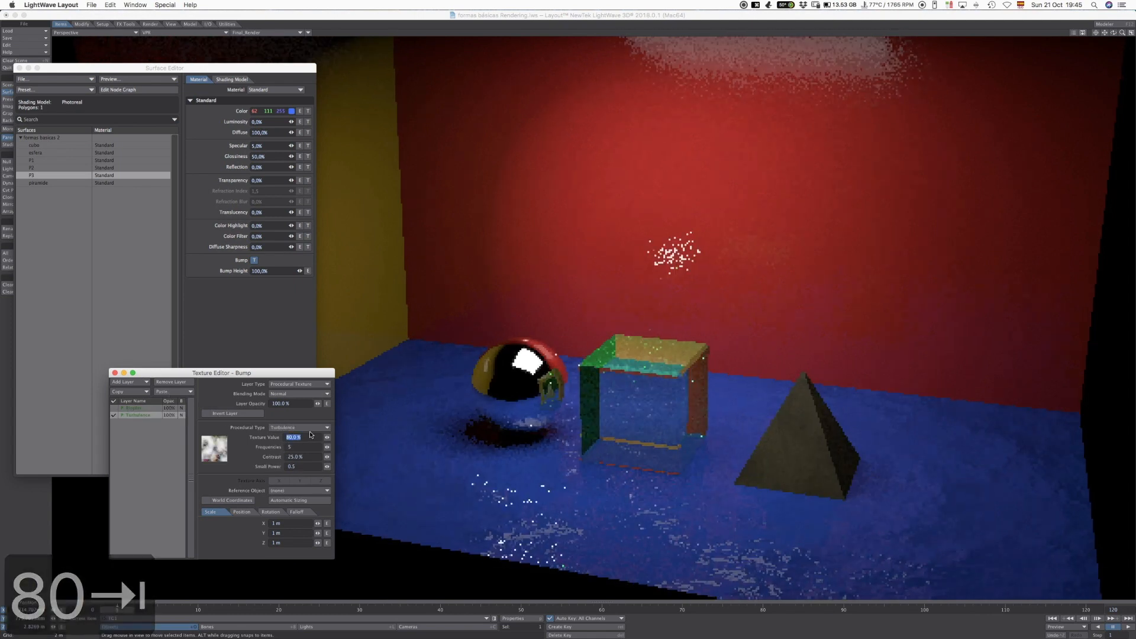
Step: Set the Turbulence layer's small power to 1.0 and its layer opacity to 40%
click(299, 466)
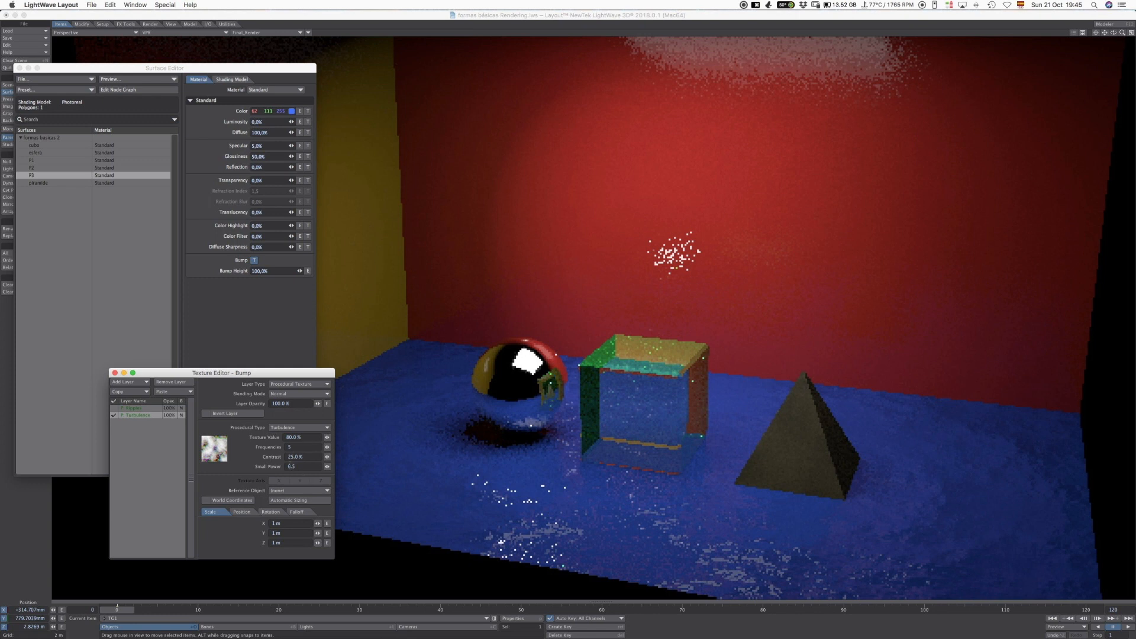
text(1)
key(Tab)
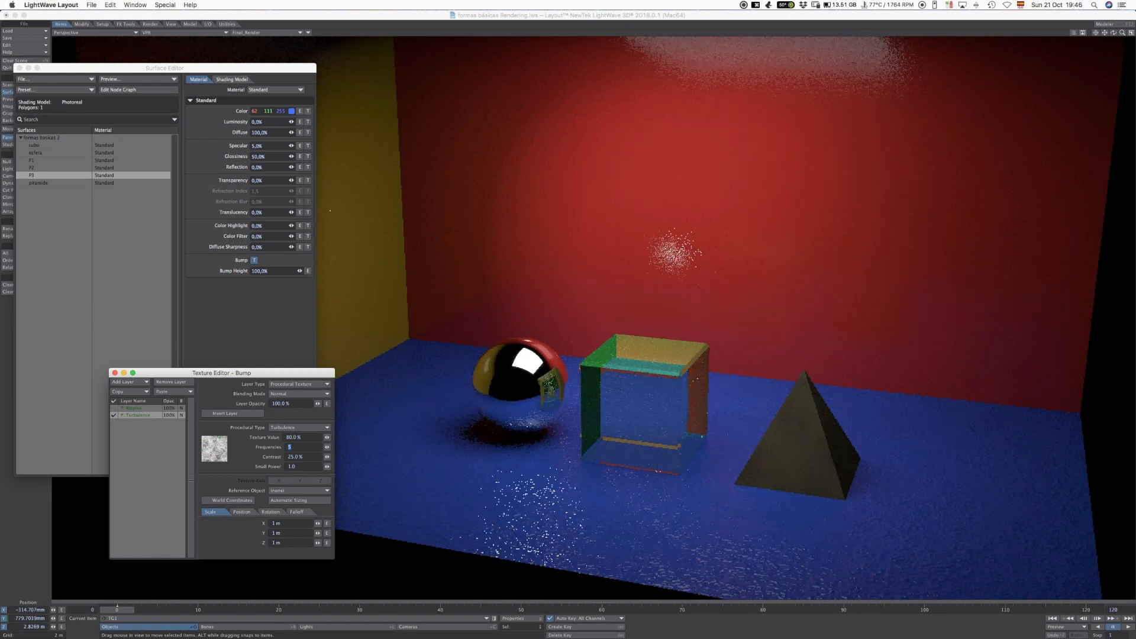
click(287, 404)
text(40)
key(Tab)
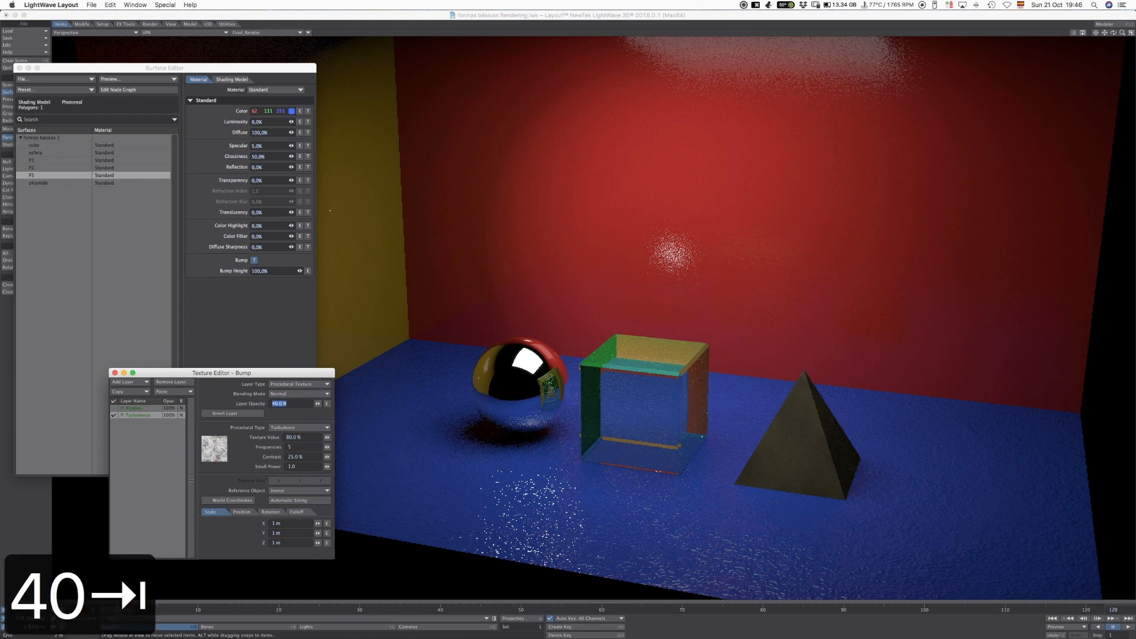
Step: Close the Texture Editor for the floor's bump map
click(115, 373)
key(super+Tab)
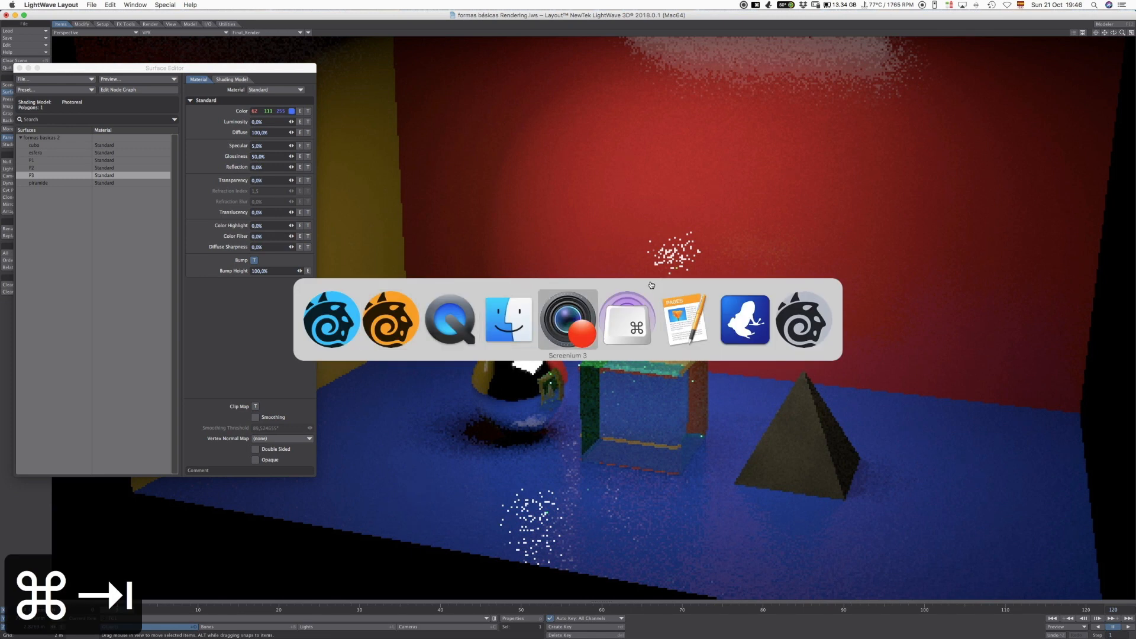
click(743, 6)
click(748, 15)
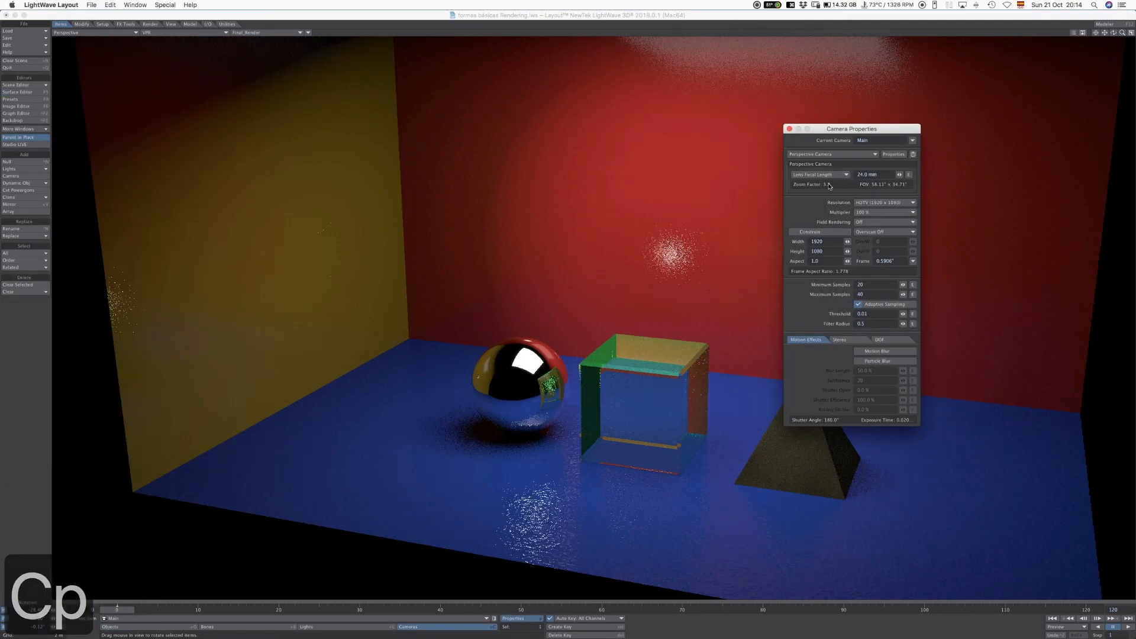
Step: Review the Main camera's minimum and maximum sample settings in its properties
drag(860, 131, 836, 132)
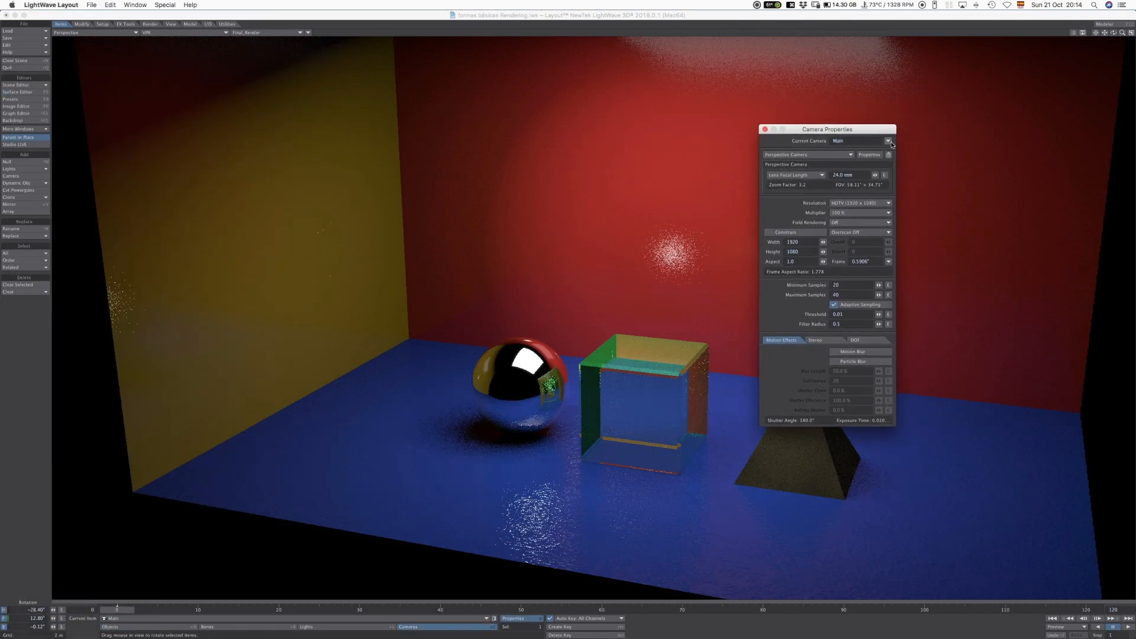
double_click(849, 285)
double_click(844, 294)
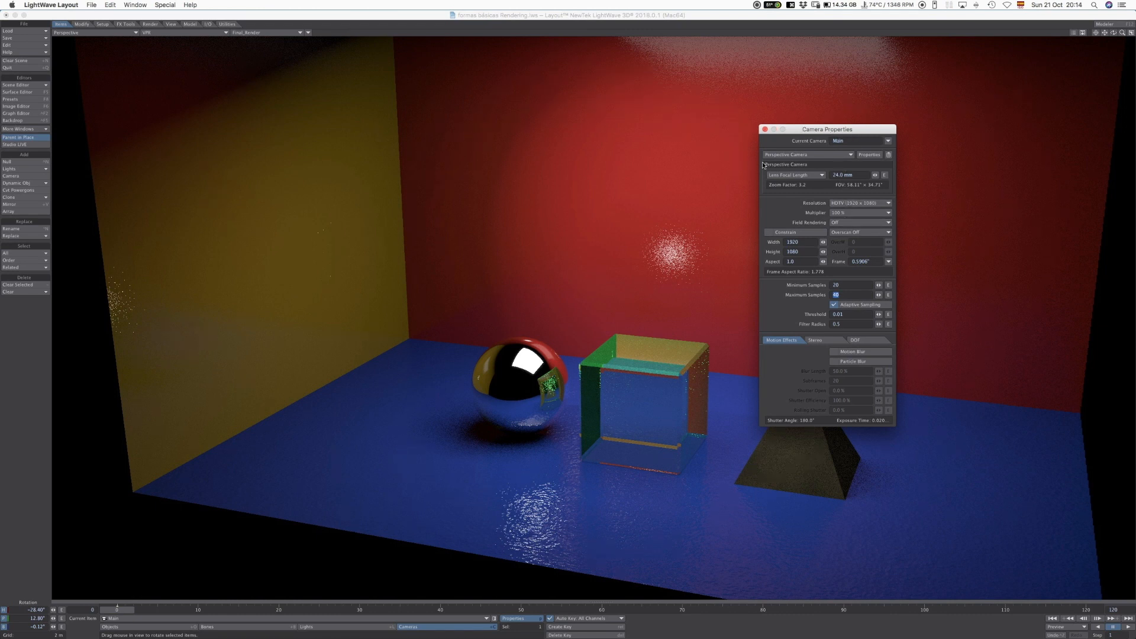
drag(801, 132, 779, 108)
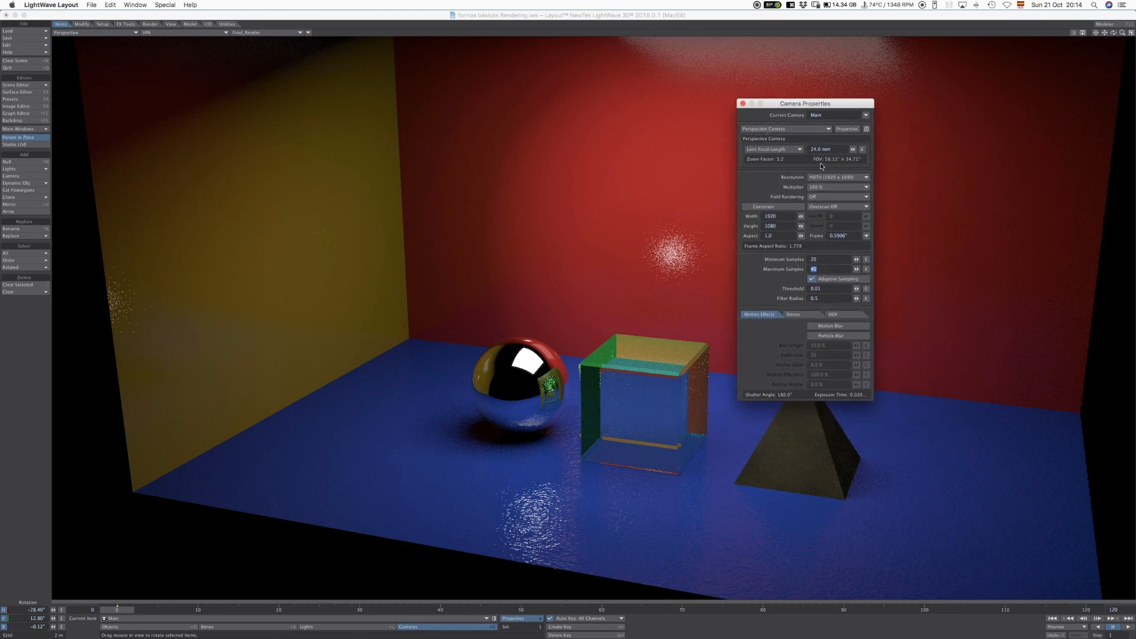
Step: Start rendering the current frame and abort the render
click(151, 24)
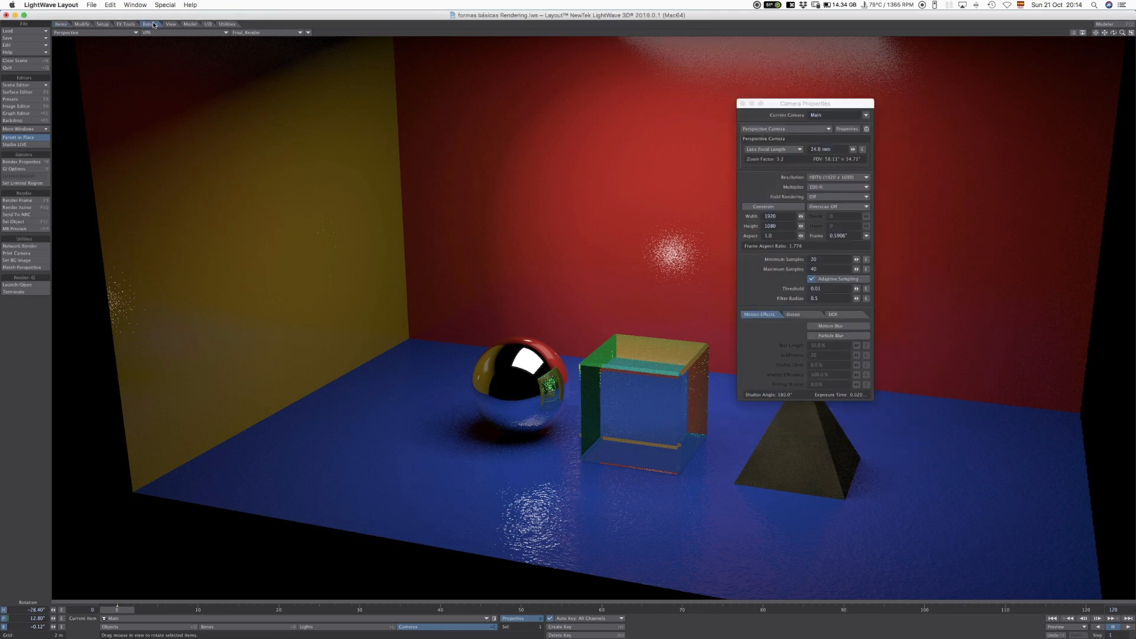
click(41, 202)
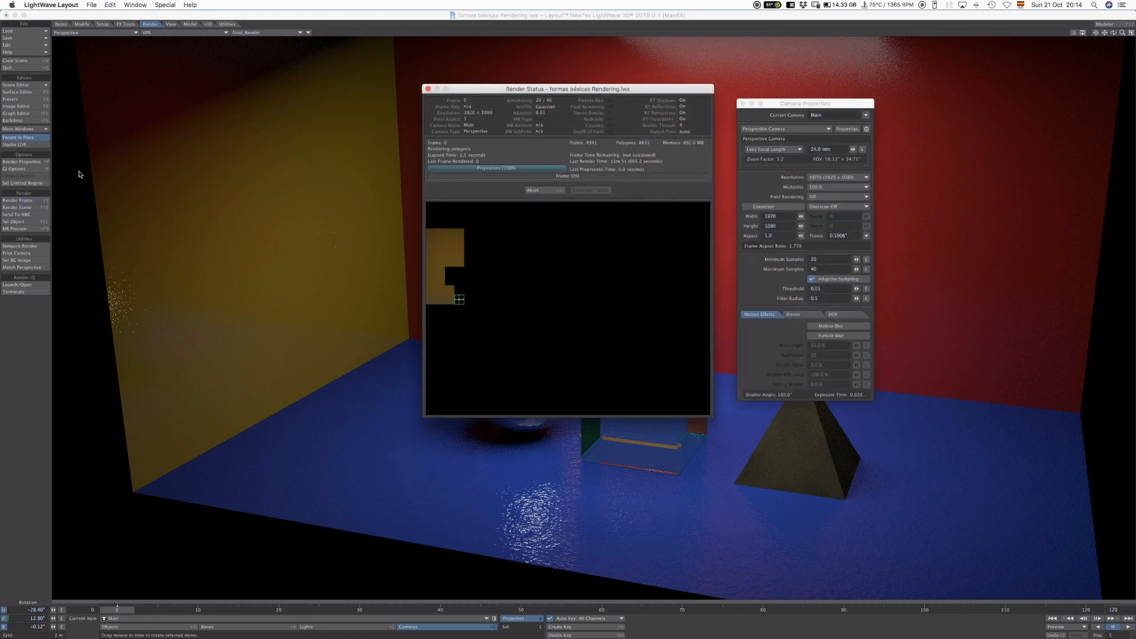
click(559, 191)
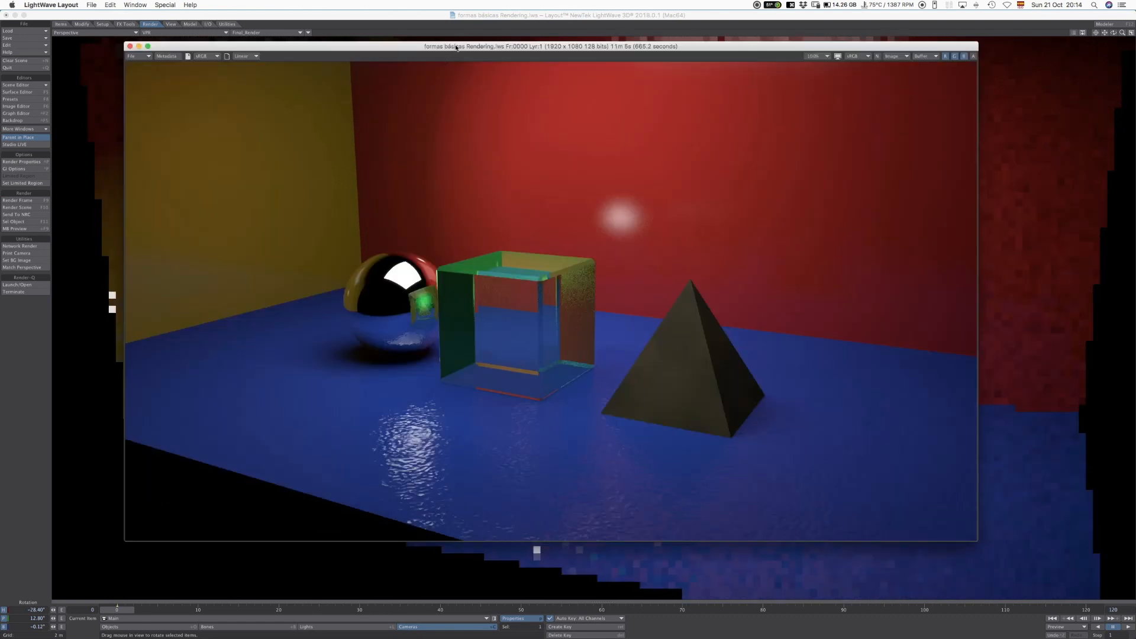
Step: Examine the glass cube and reflective sphere in the finished render at 300% magnification and return the image to 100%
drag(724, 50, 732, 50)
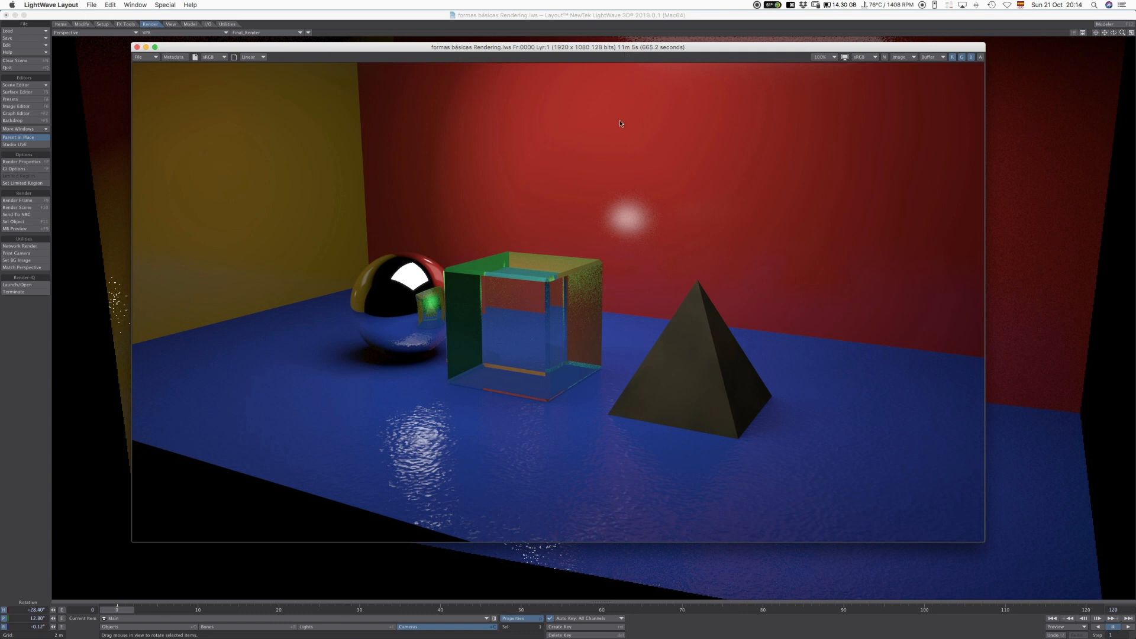
click(825, 57)
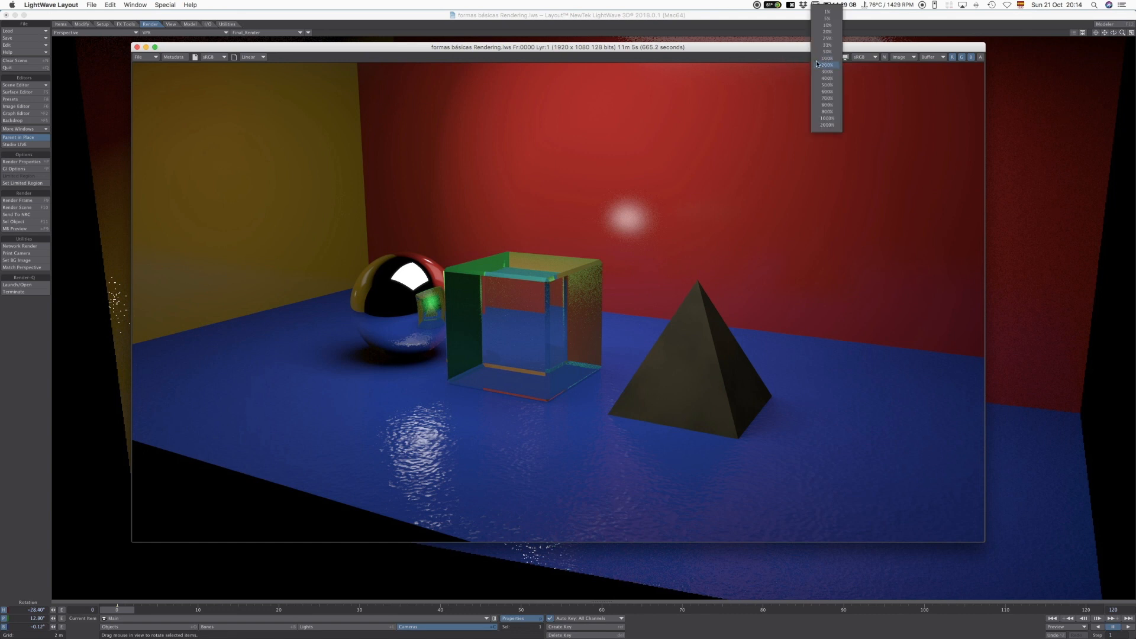
click(816, 65)
click(833, 58)
click(828, 66)
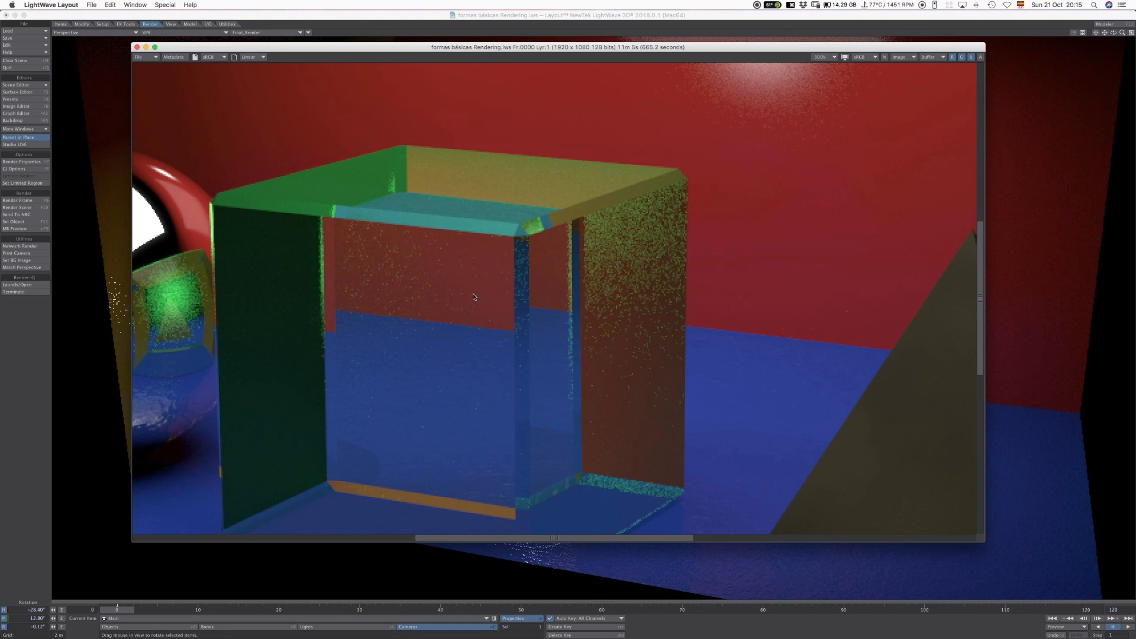
drag(446, 309, 611, 274)
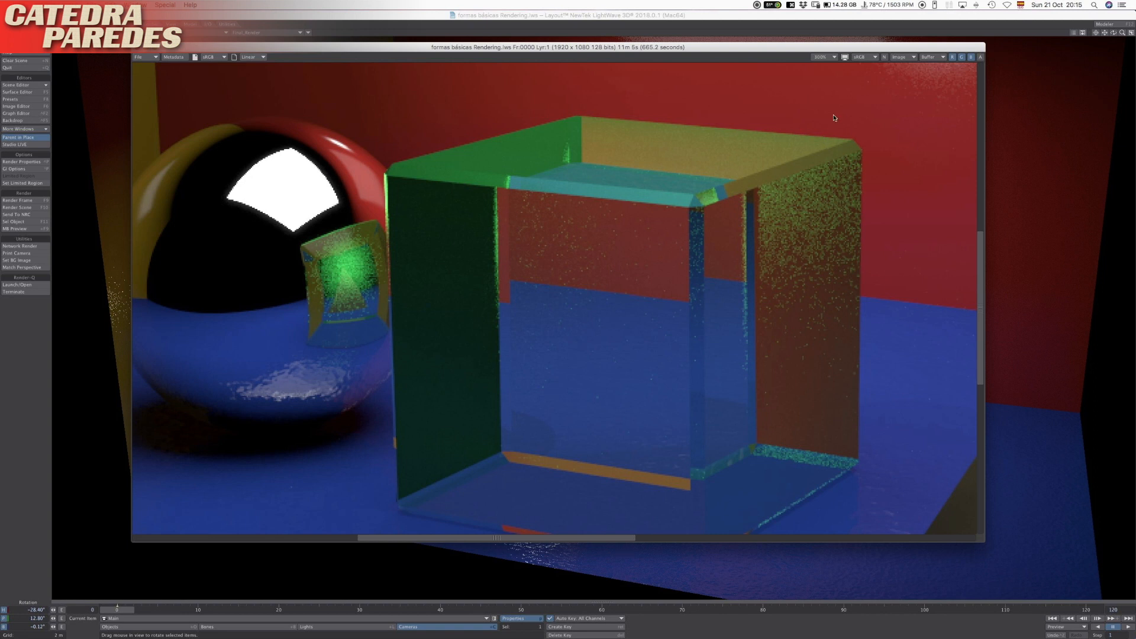
click(830, 57)
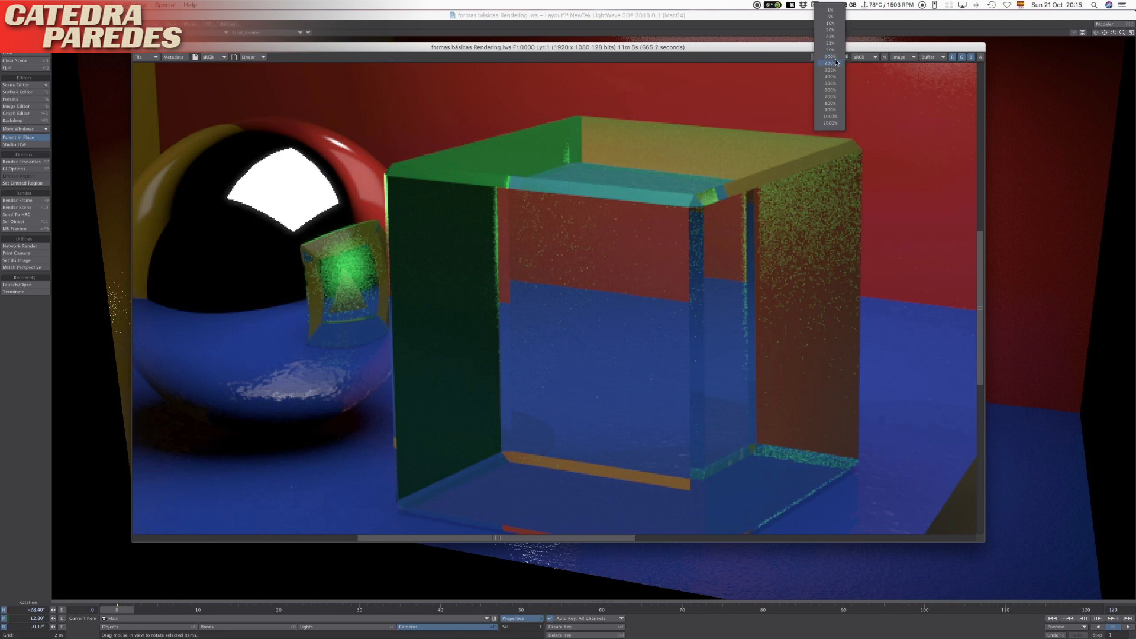
click(832, 56)
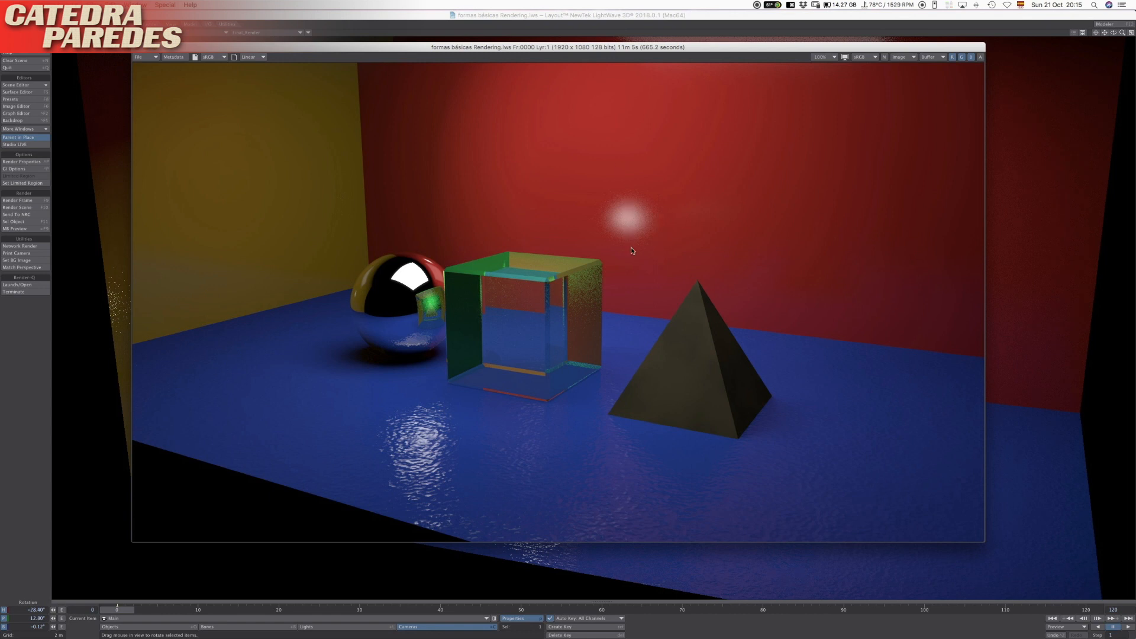
Step: Dismiss the render viewer's image controls and minimize the finished render
key(ctrl+p)
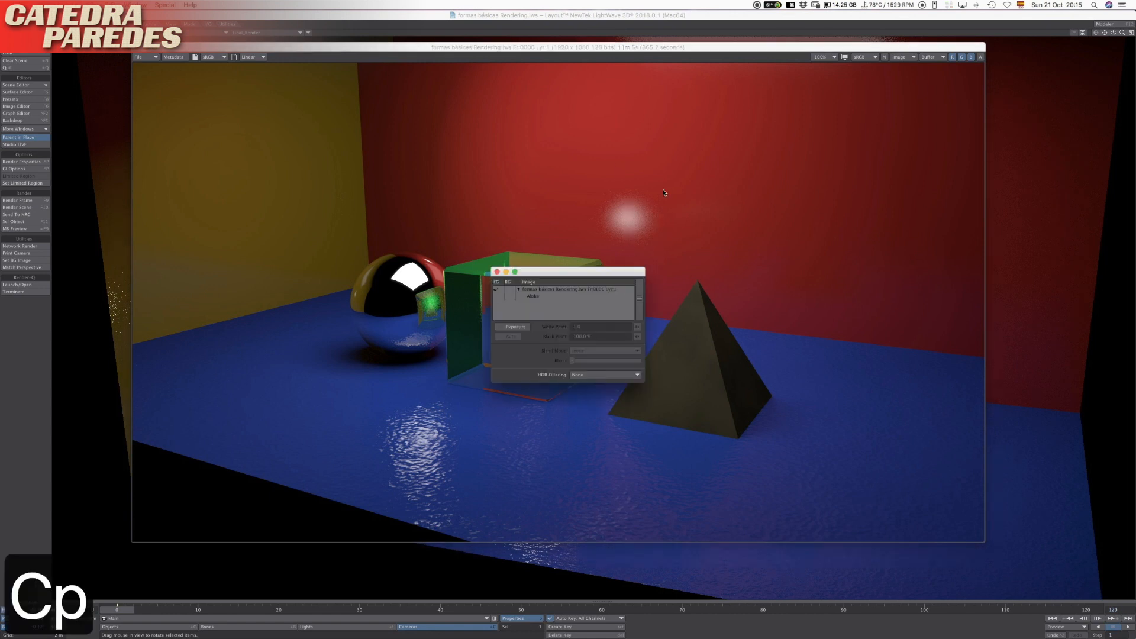
click(497, 272)
double_click(326, 47)
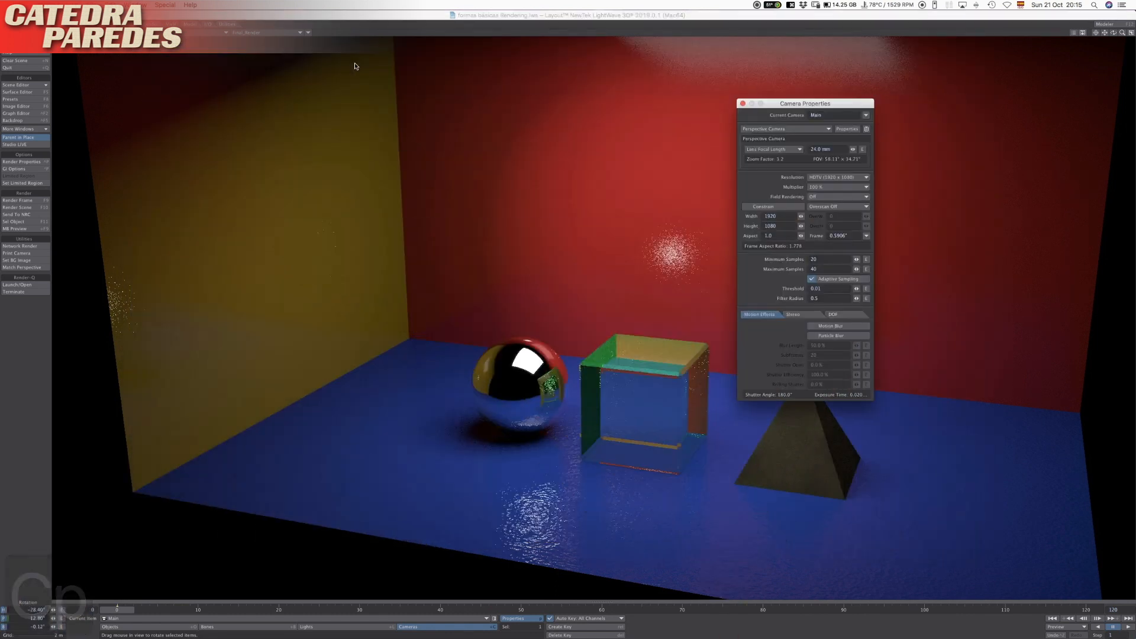
Step: Reopen the Main camera's properties and look through the resolution presets, keeping the HDTV preset
key(shift+c)
key(p)
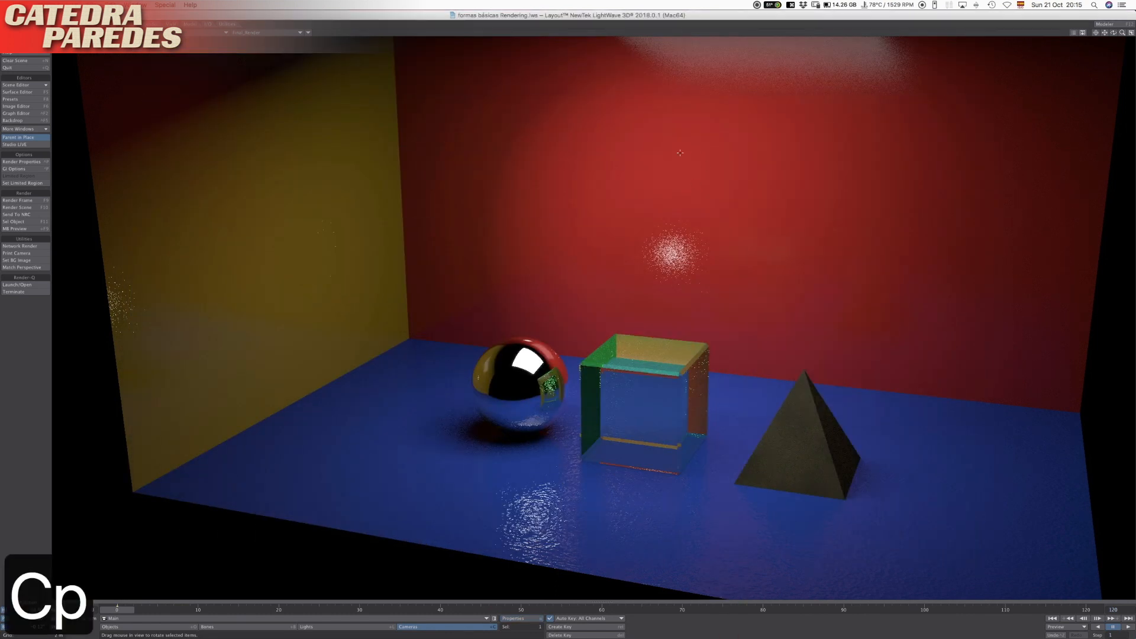
key(p)
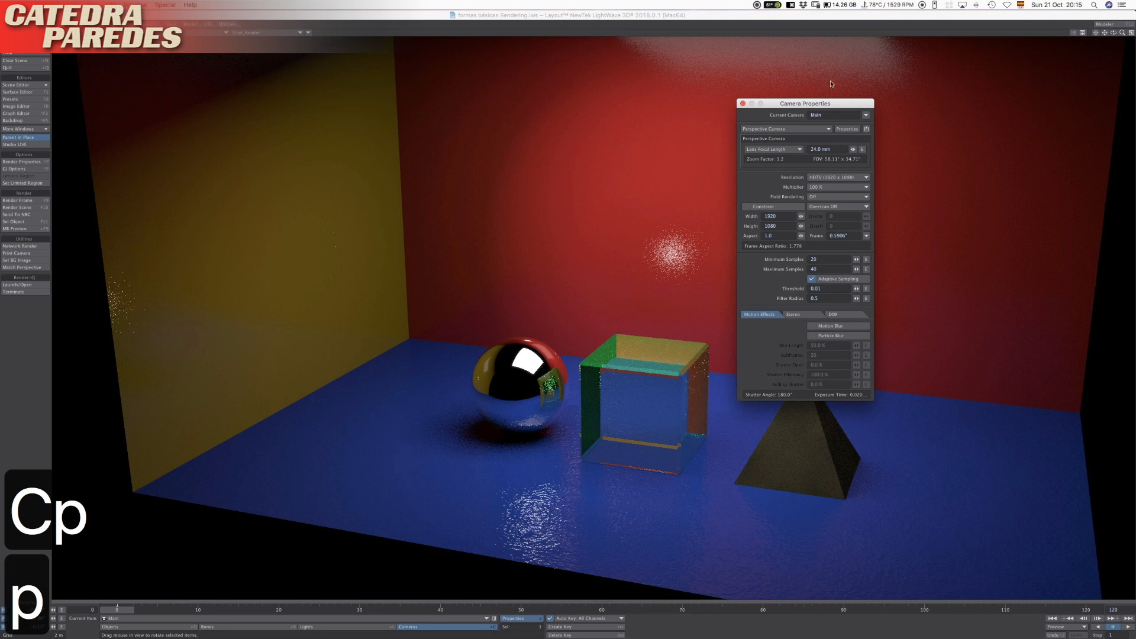
drag(828, 103, 818, 104)
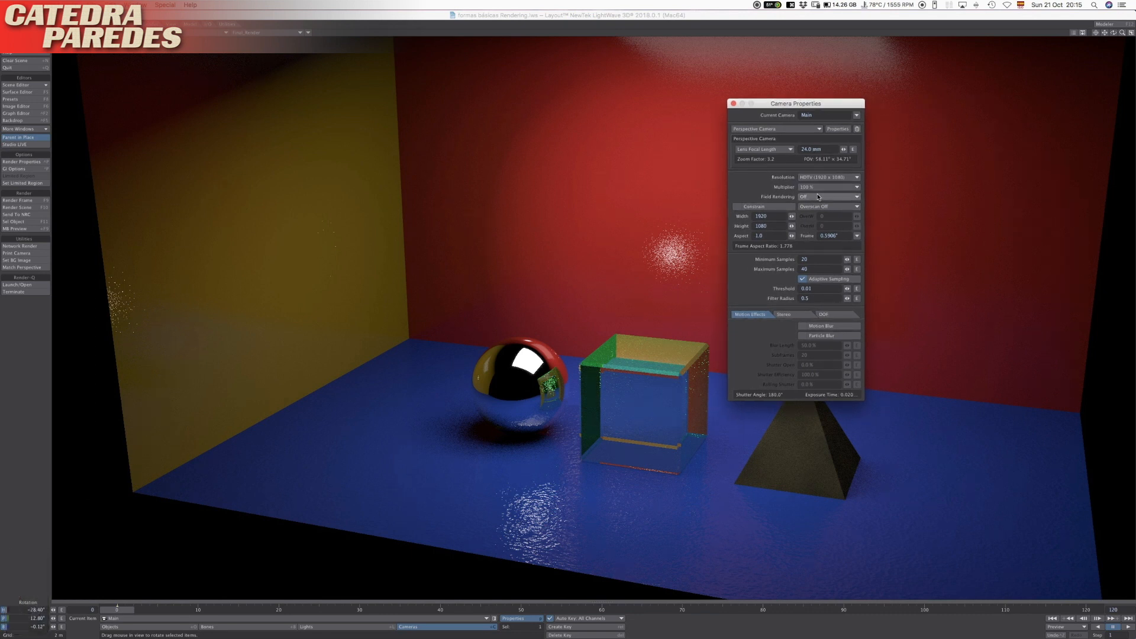
click(828, 177)
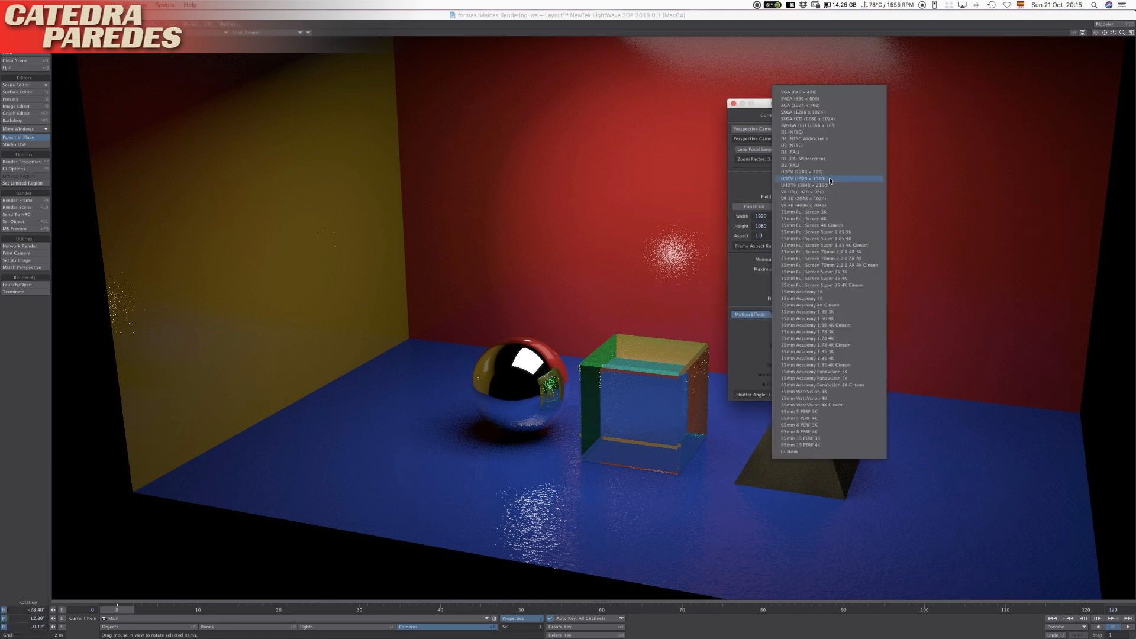
click(778, 179)
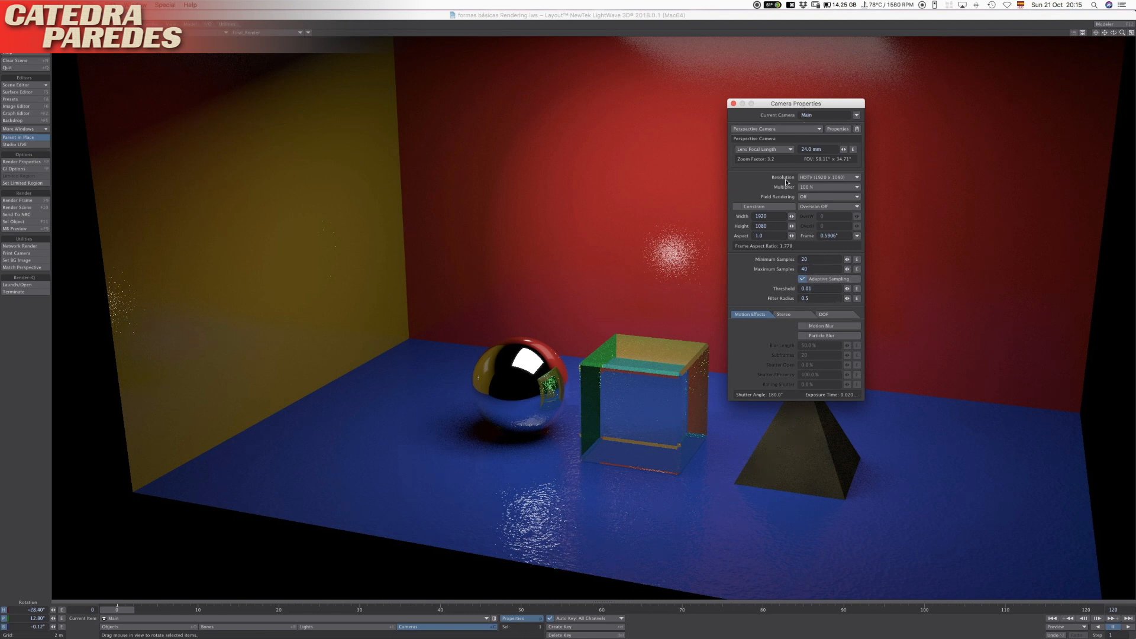
Step: Restore the minimized render image and close it
key(ctrl+Down)
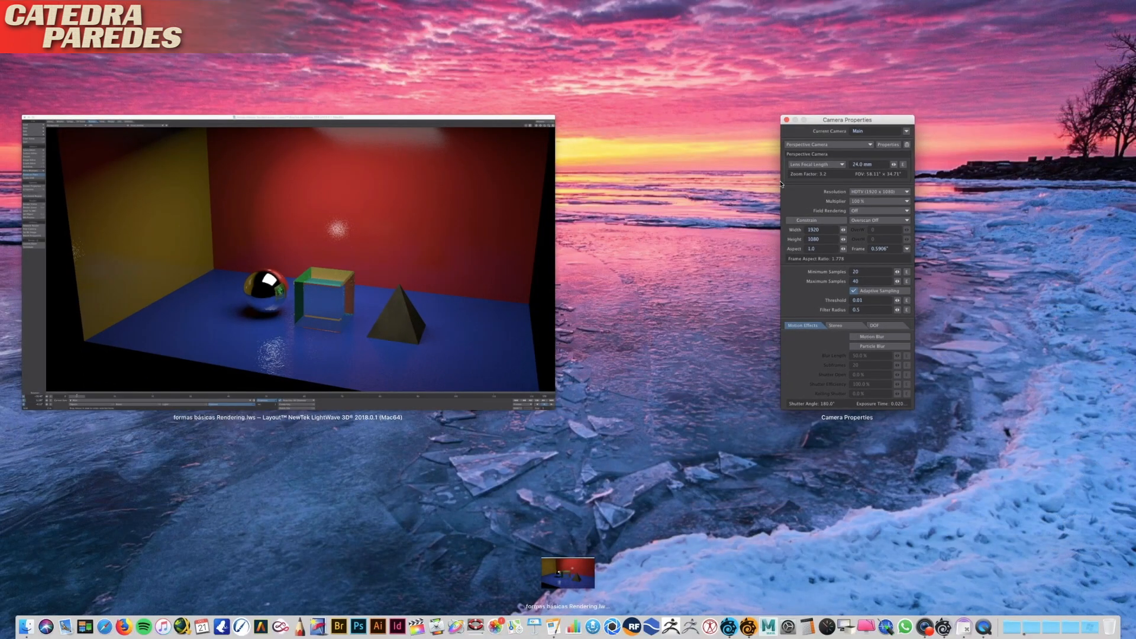
click(568, 573)
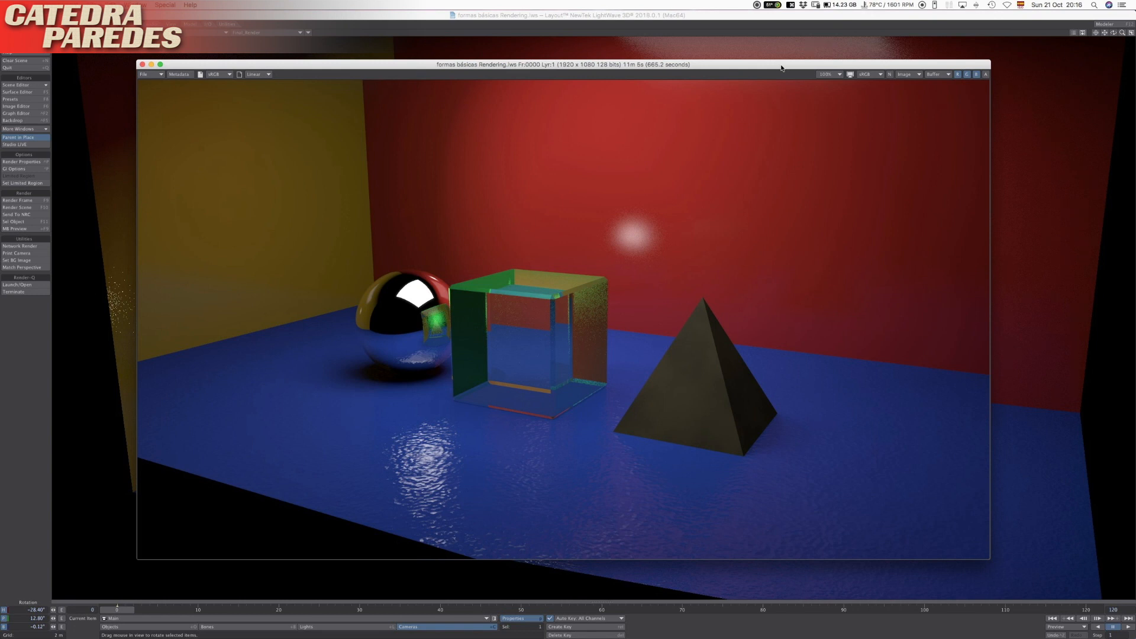
drag(145, 64, 141, 63)
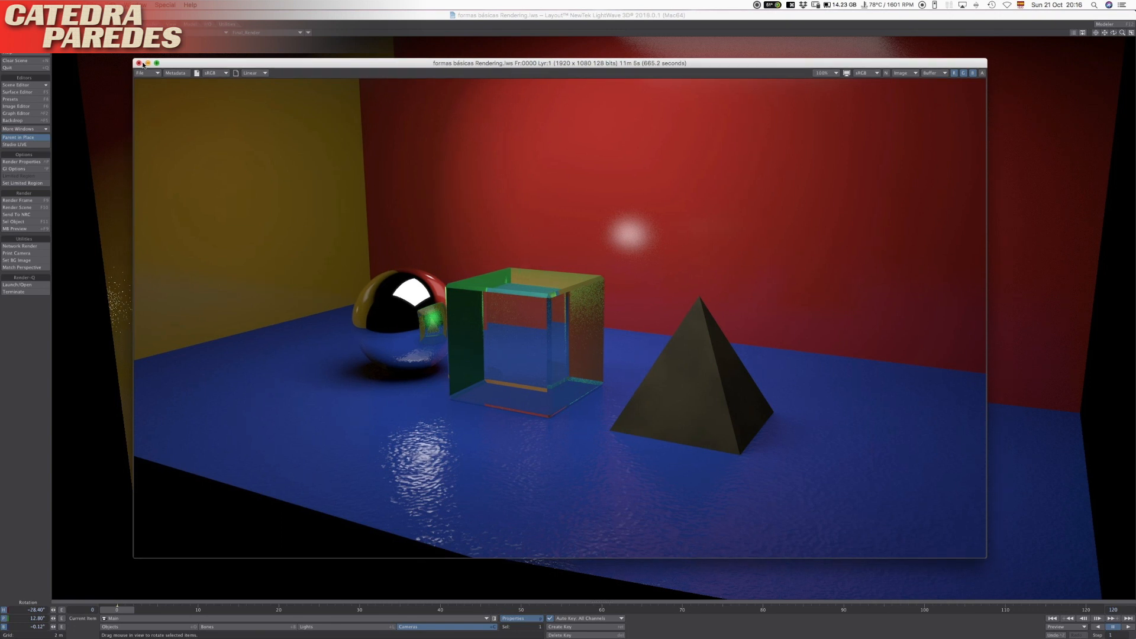
click(139, 63)
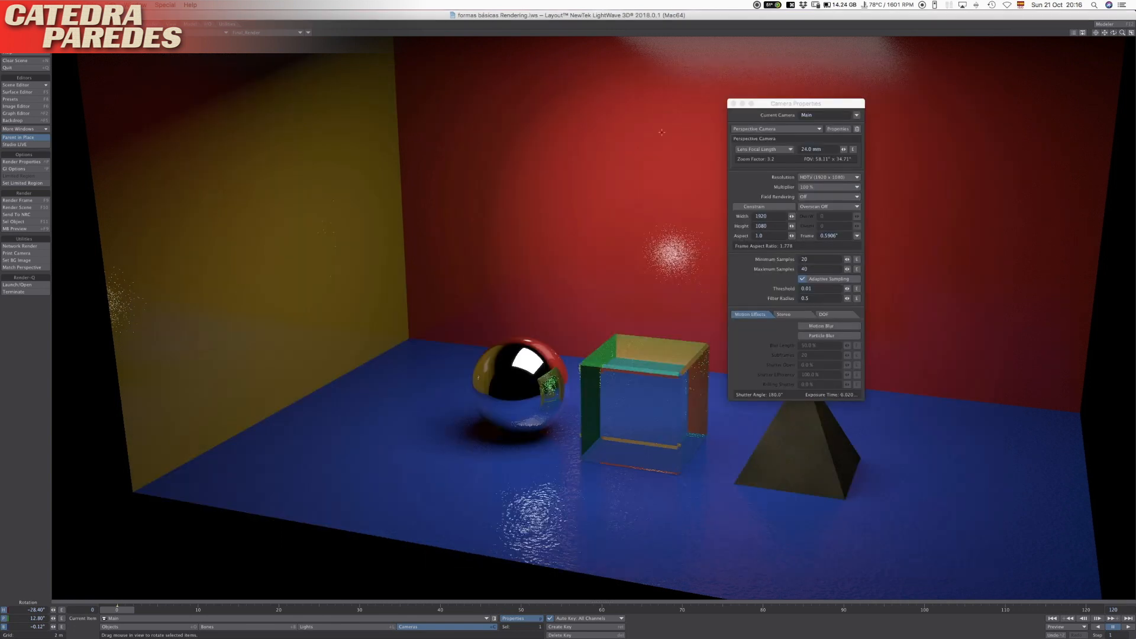
Step: Return to the four-view layout and move the spotlight's target null onto the glass cube in the Top view
click(1130, 32)
drag(775, 104, 578, 261)
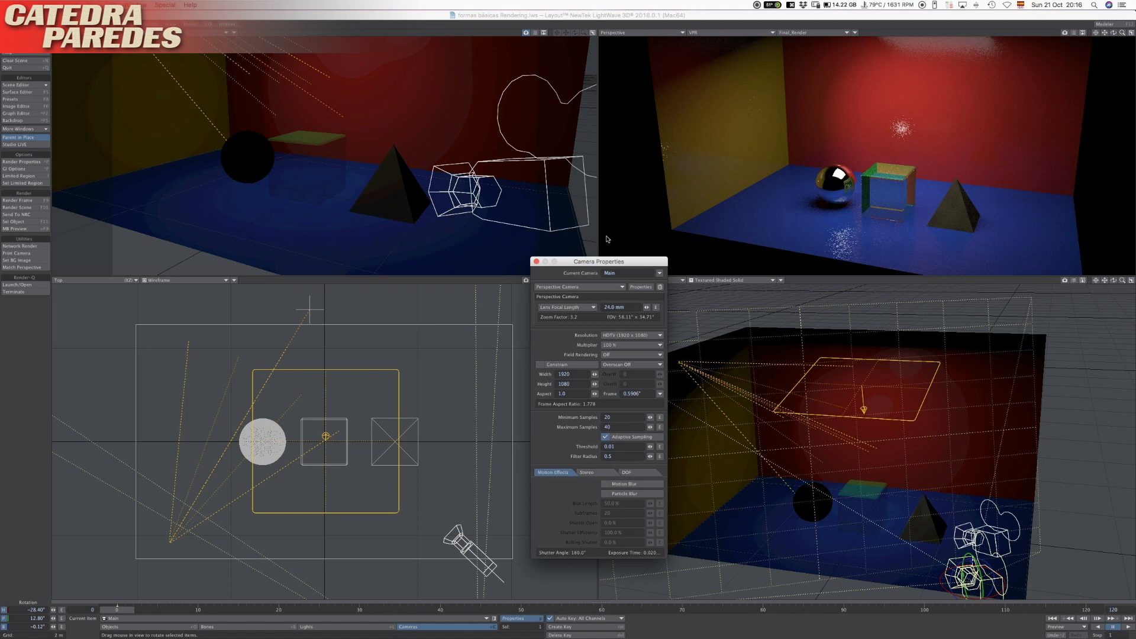
key(shift+o)
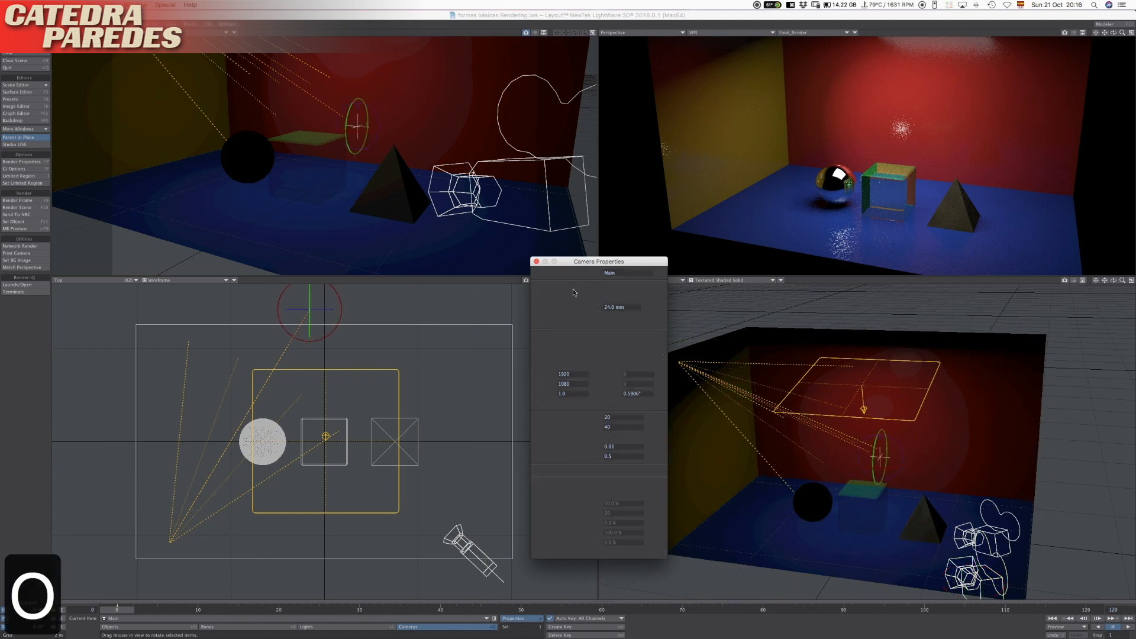
key(t)
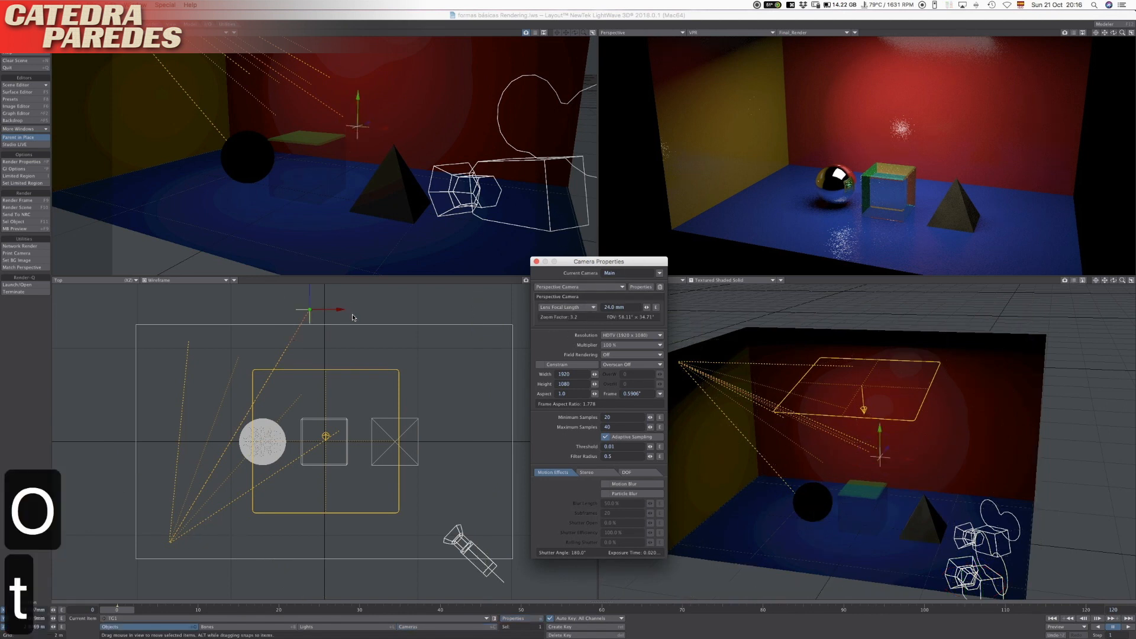
drag(342, 293, 355, 431)
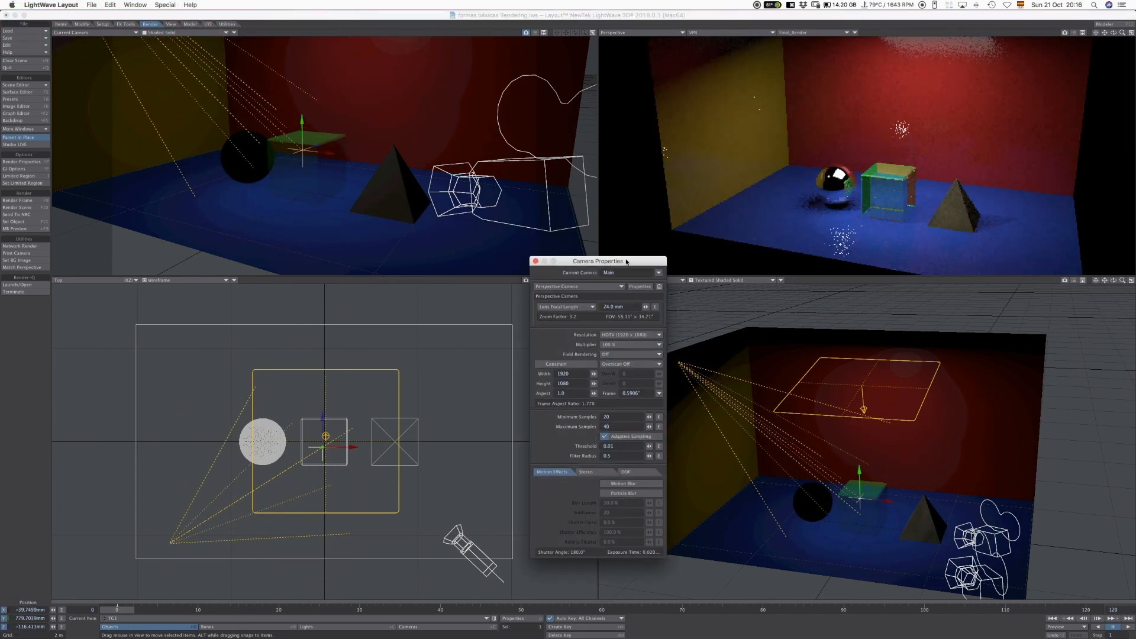
Step: Select the Spot light and open its properties clear of the camera view
key(shift+l)
key(p)
drag(409, 127, 711, 176)
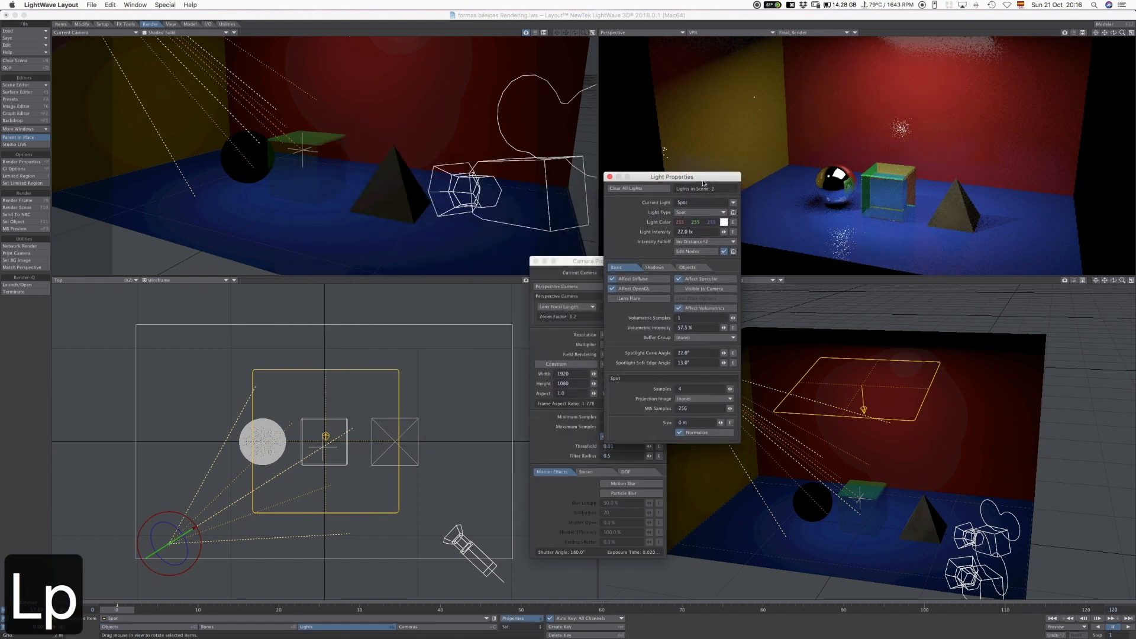
Step: Try a light cyan light color on the Spot light
click(724, 223)
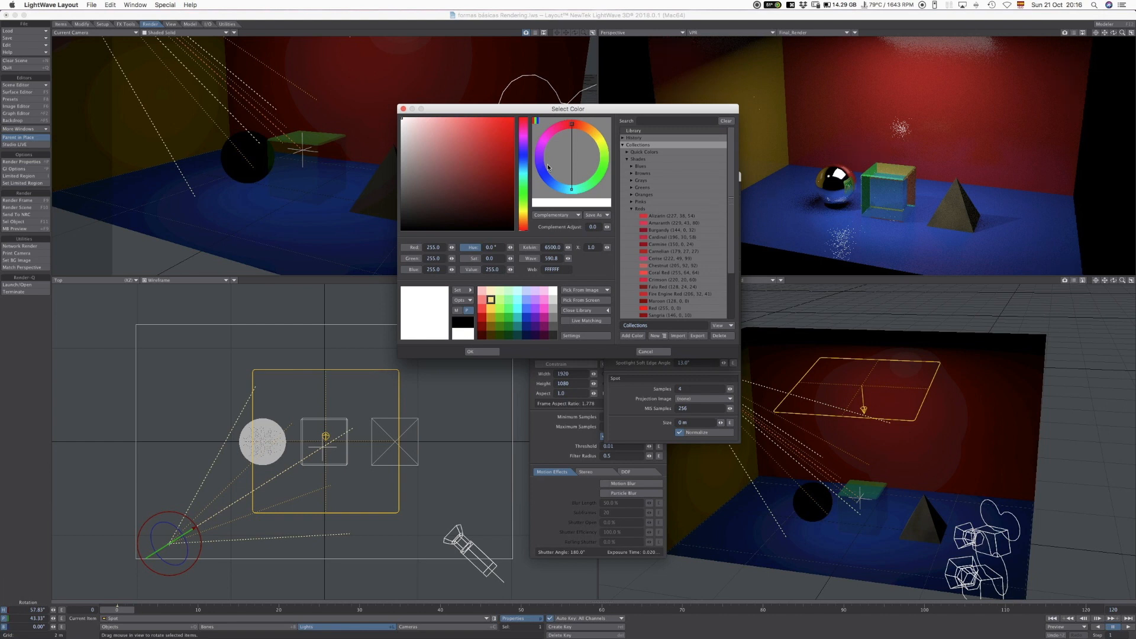
click(508, 291)
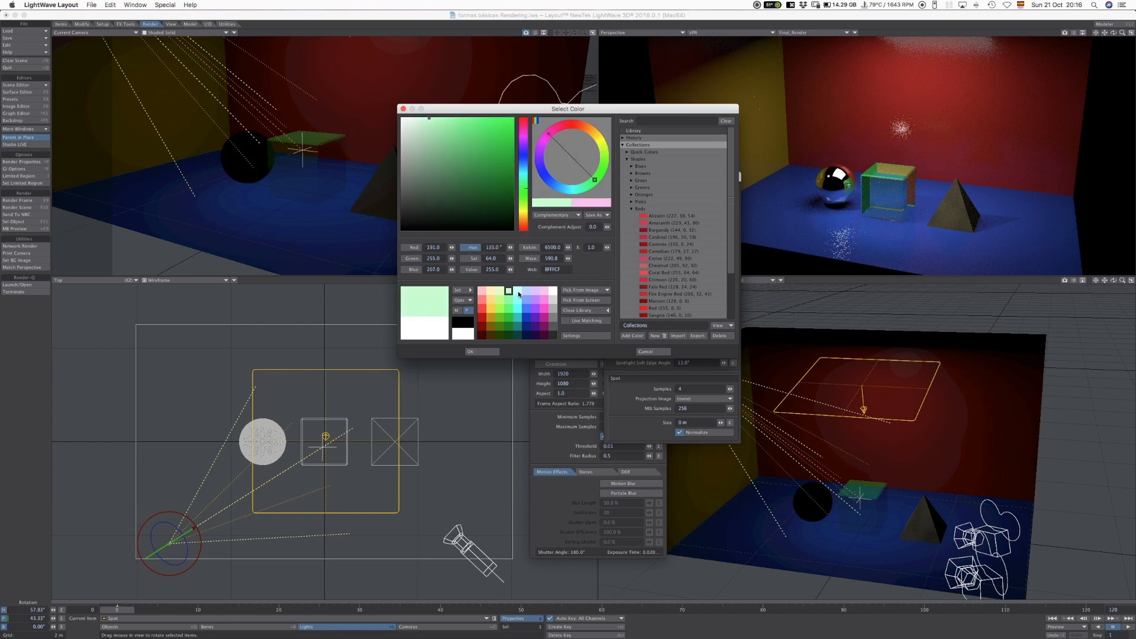
click(517, 300)
click(491, 351)
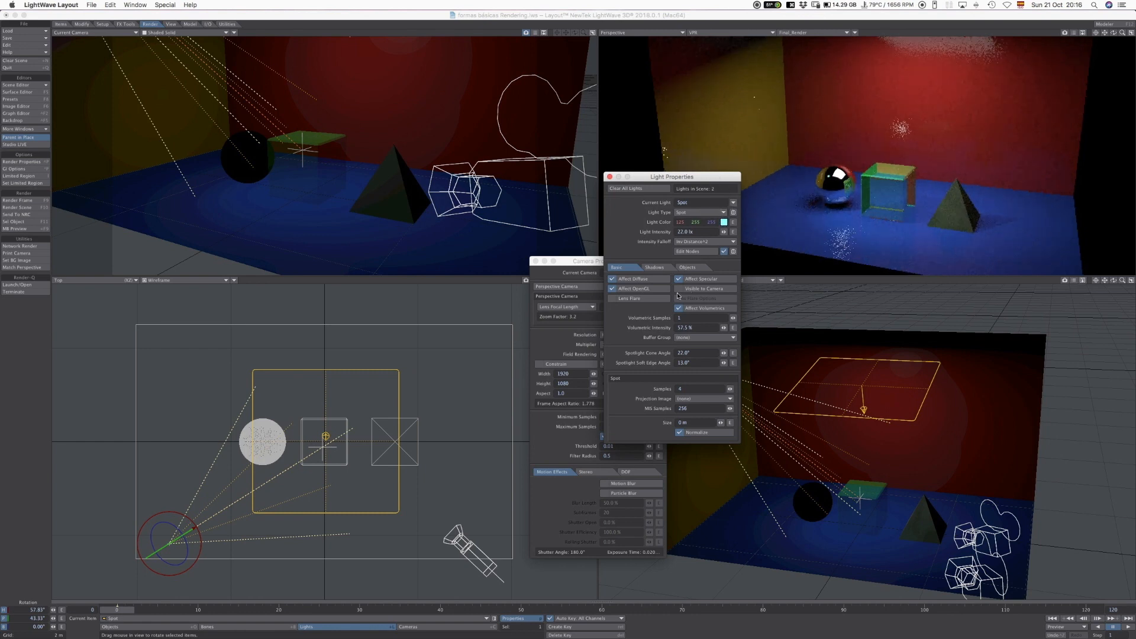
Step: Set the Spot light's color to warm yellow, RGB 255, 207, 62
click(723, 222)
click(494, 307)
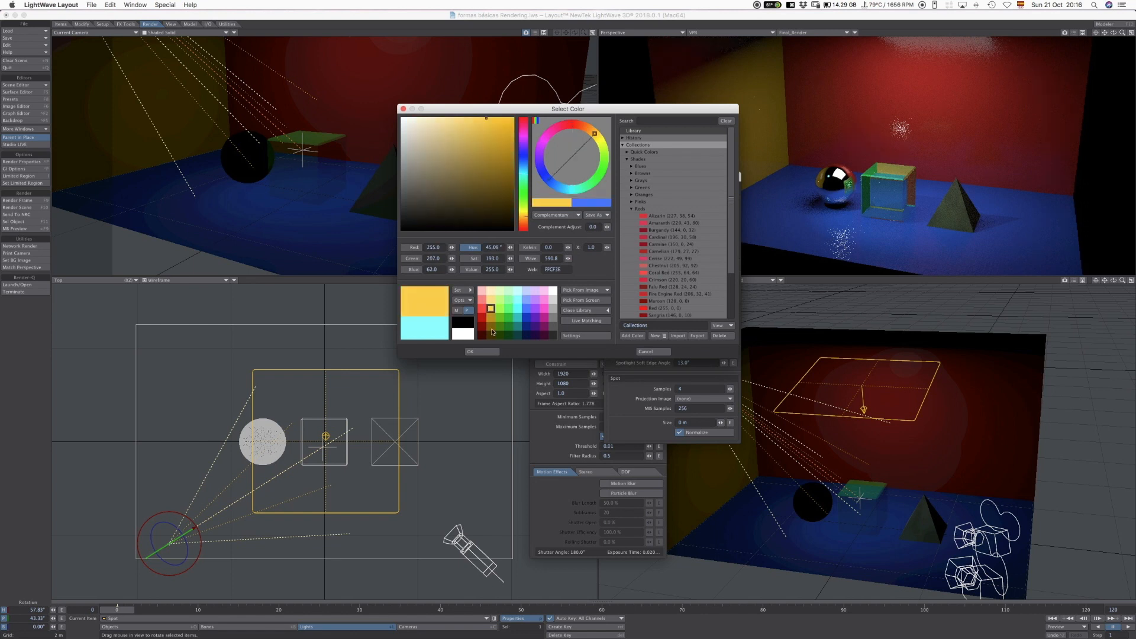
click(482, 351)
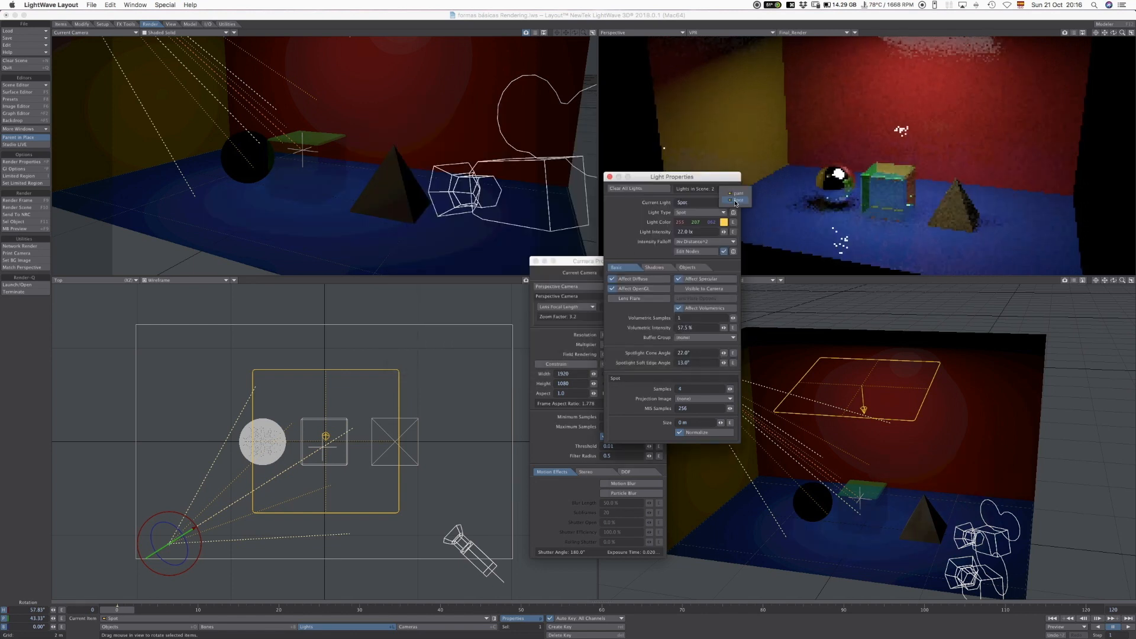
Step: Switch to the overhead area light and set its light color to bright cyan
click(733, 202)
click(736, 198)
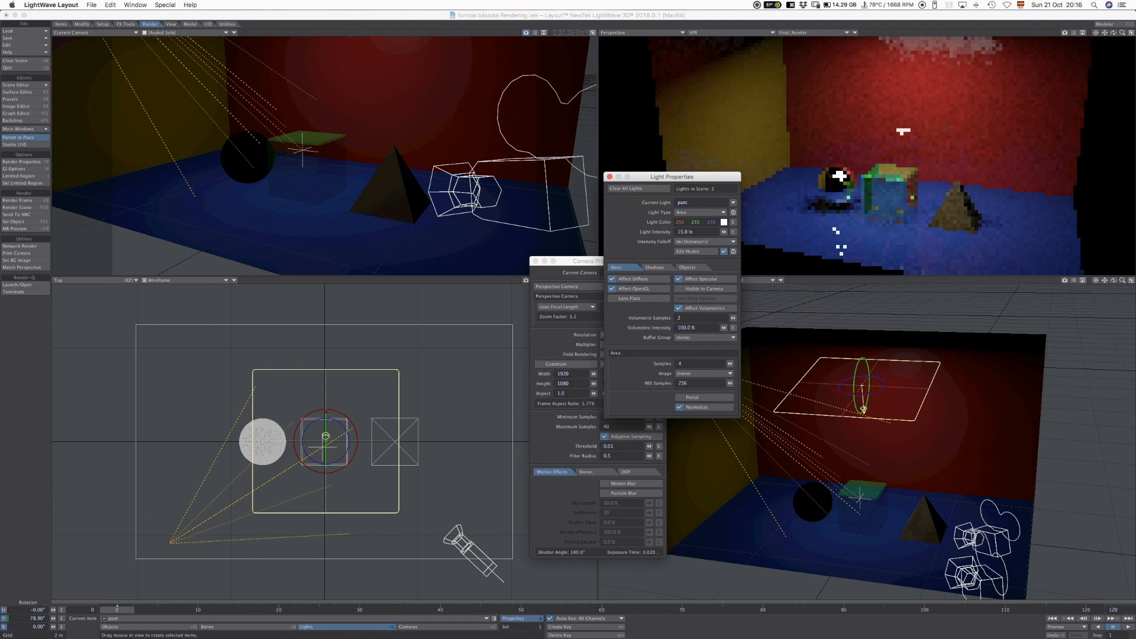
click(723, 222)
click(518, 314)
click(495, 352)
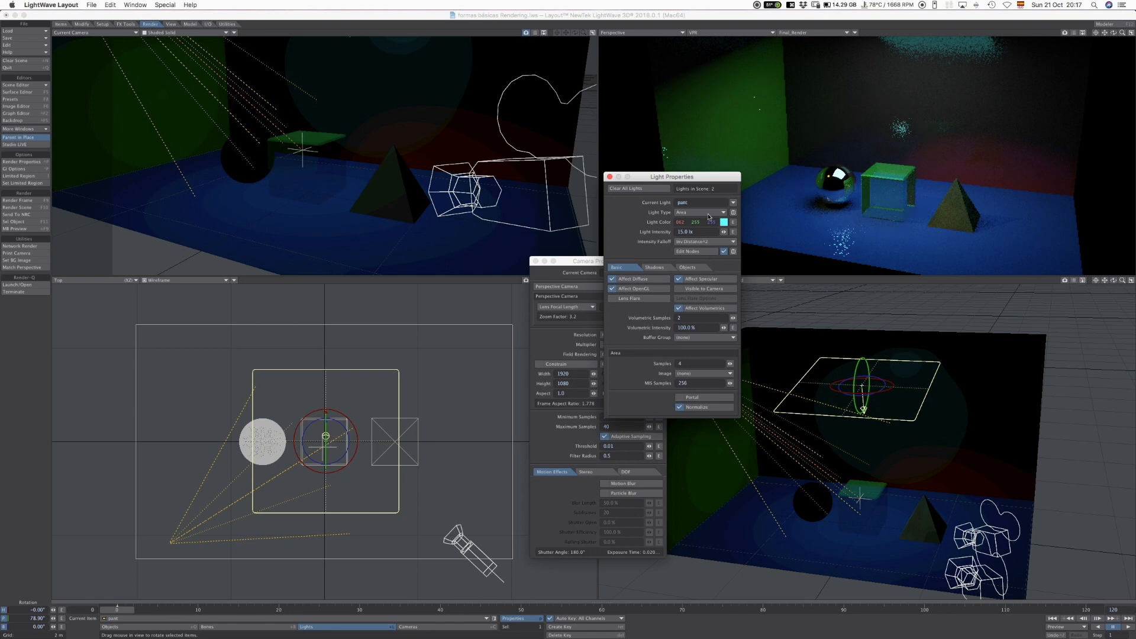
Step: Make Spot the current light, try its intensity falloff Off, and return it to Inv Distance^2
click(733, 202)
click(734, 211)
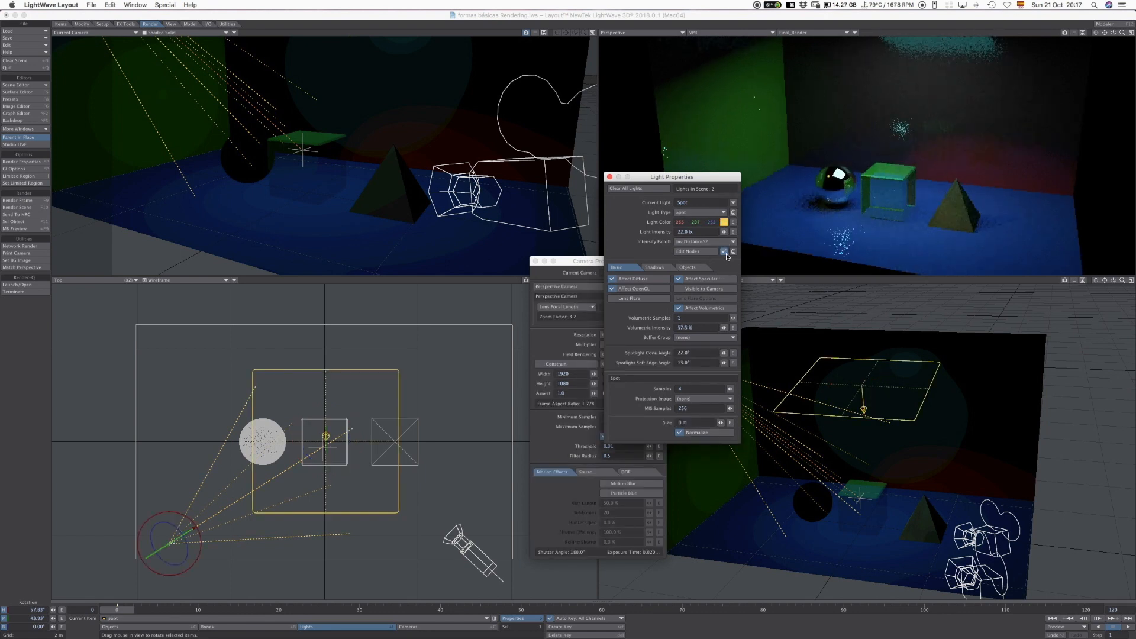
click(728, 242)
click(717, 234)
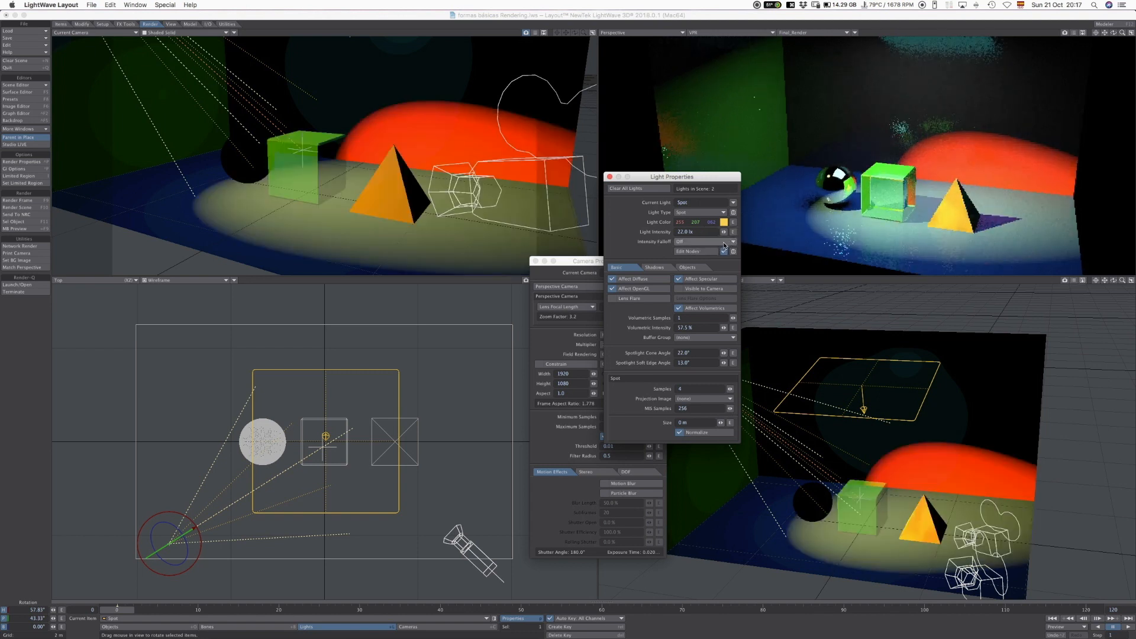
click(724, 251)
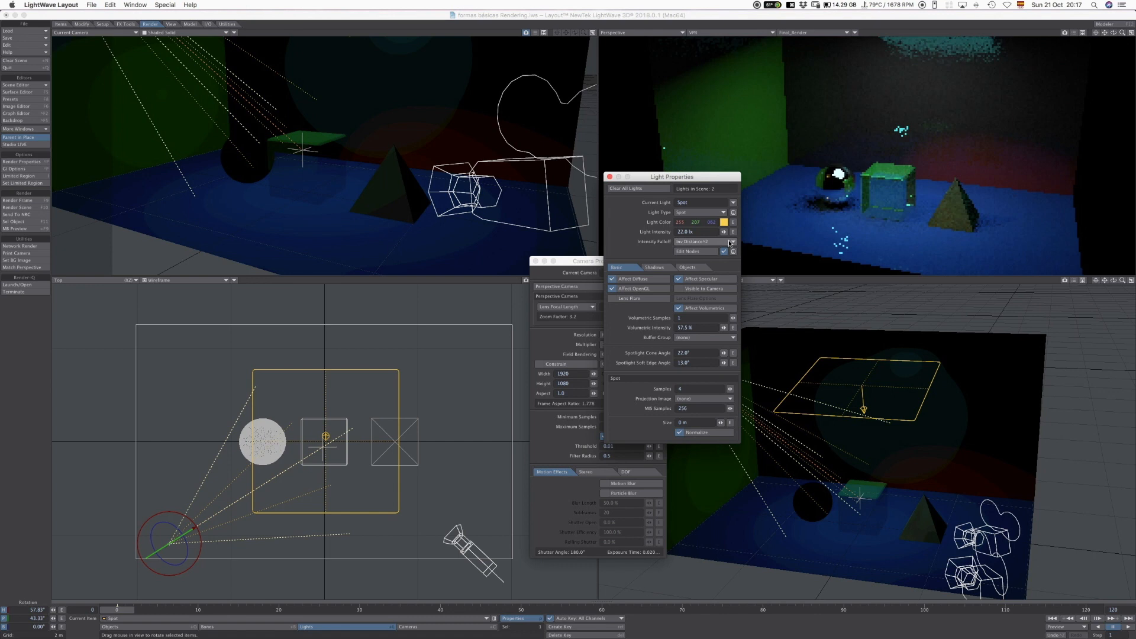
Step: Try light intensities of 40 lx and 80 lx on the Spot light
drag(723, 231, 636, 248)
text(40)
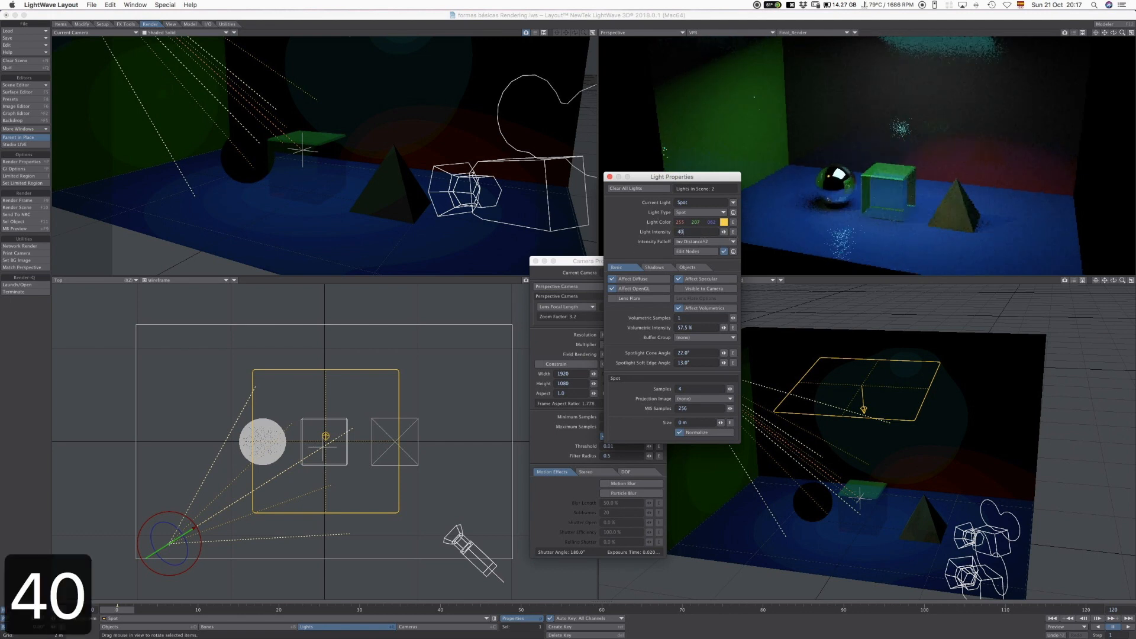
key(Tab)
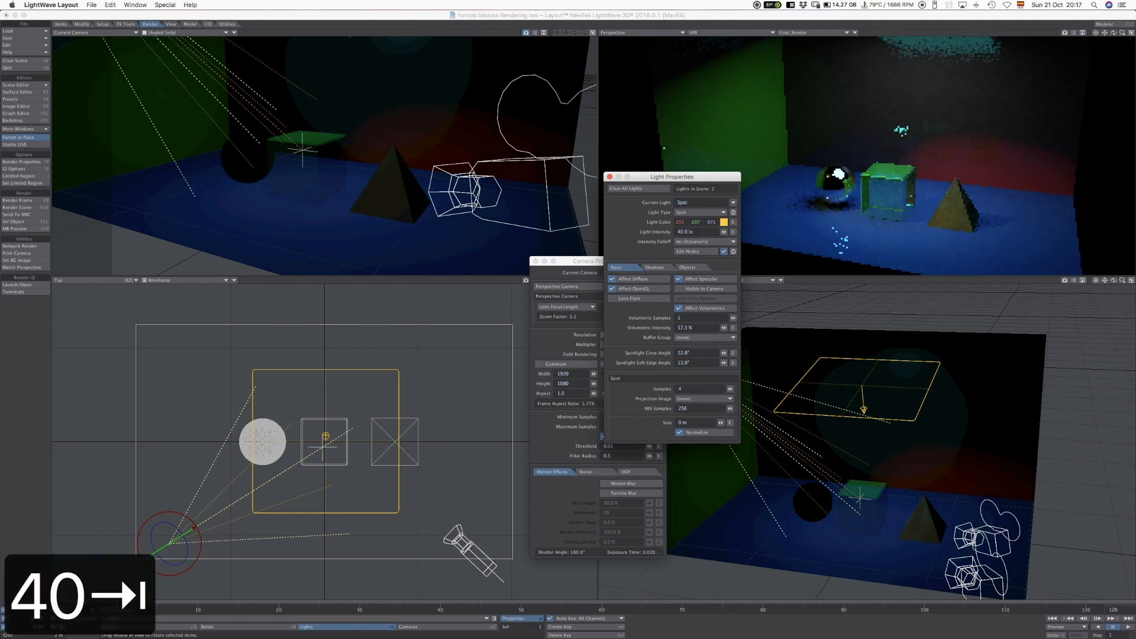
drag(699, 231, 665, 233)
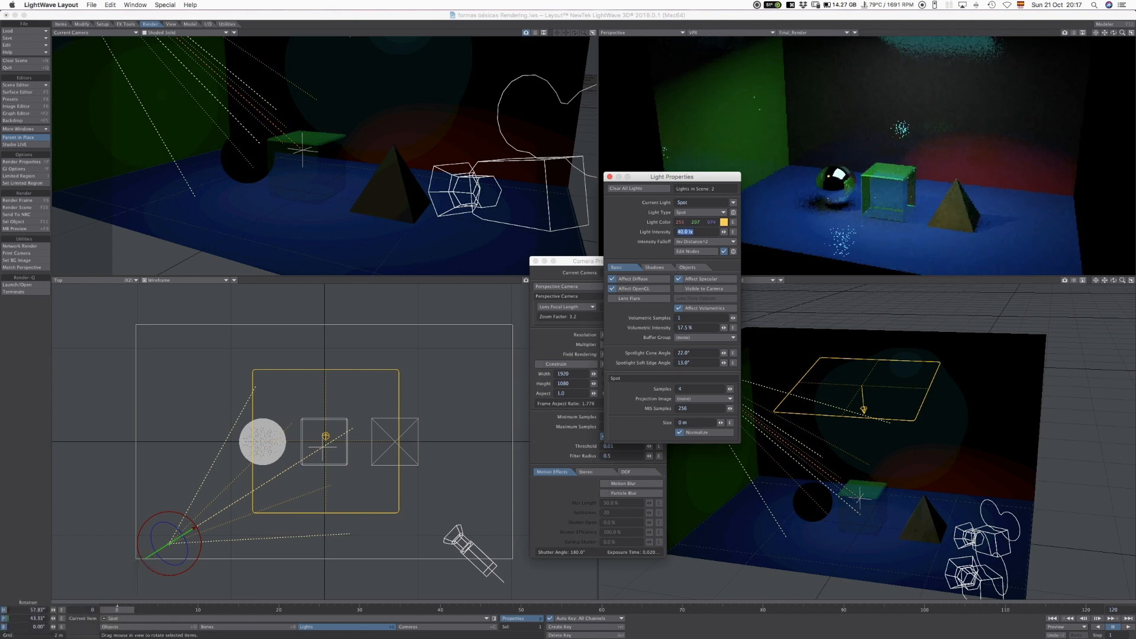
text(80)
key(Tab)
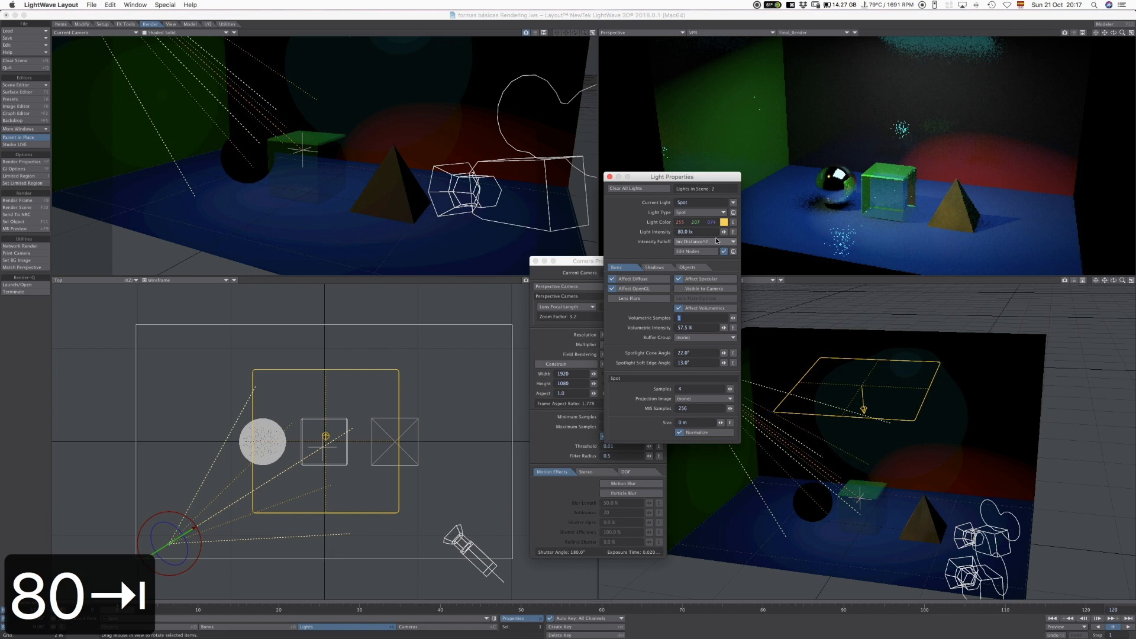
drag(700, 232, 672, 232)
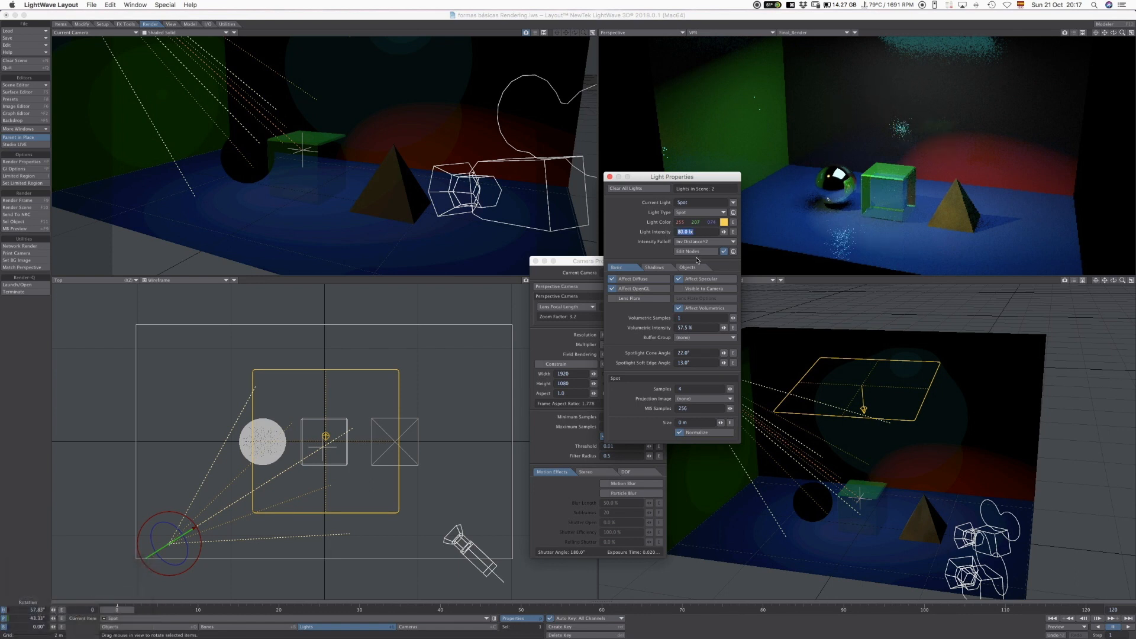
Step: Compare the brighter Spot light with intensity falloff Off, restoring Inv Distance^2, with the Camera Properties window moved aside
drag(584, 264, 524, 281)
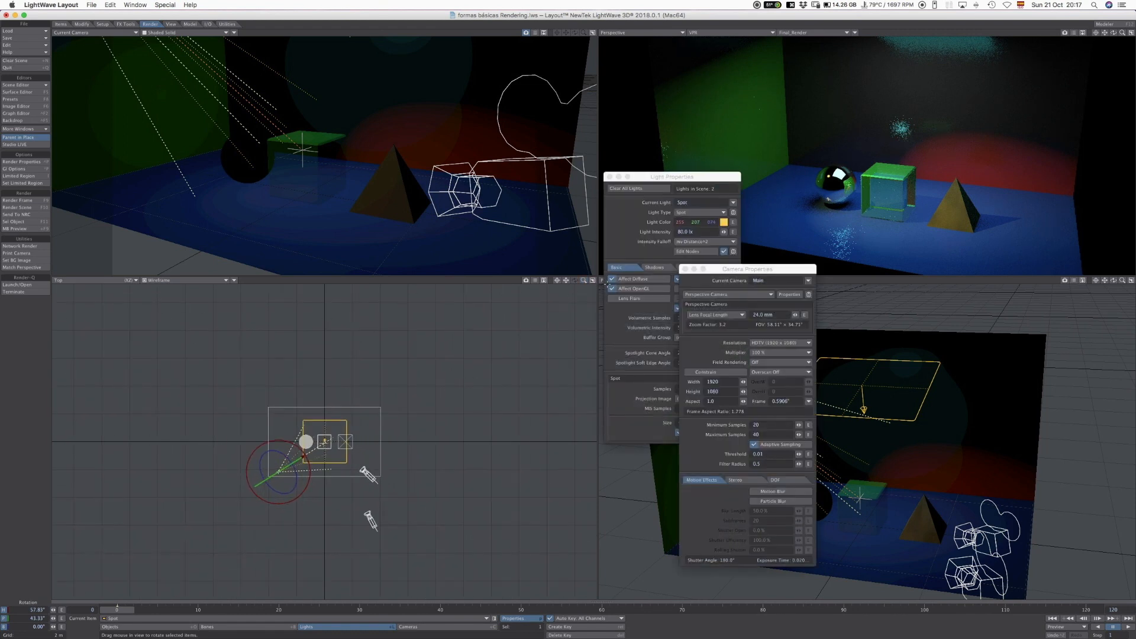
drag(725, 270, 721, 270)
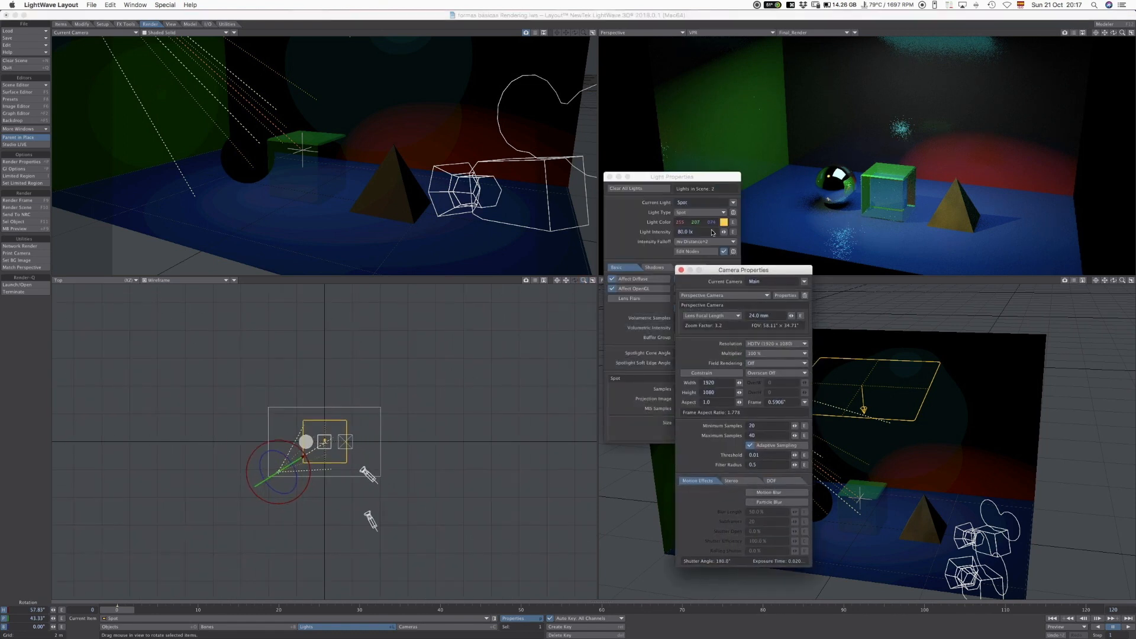
click(707, 242)
click(710, 235)
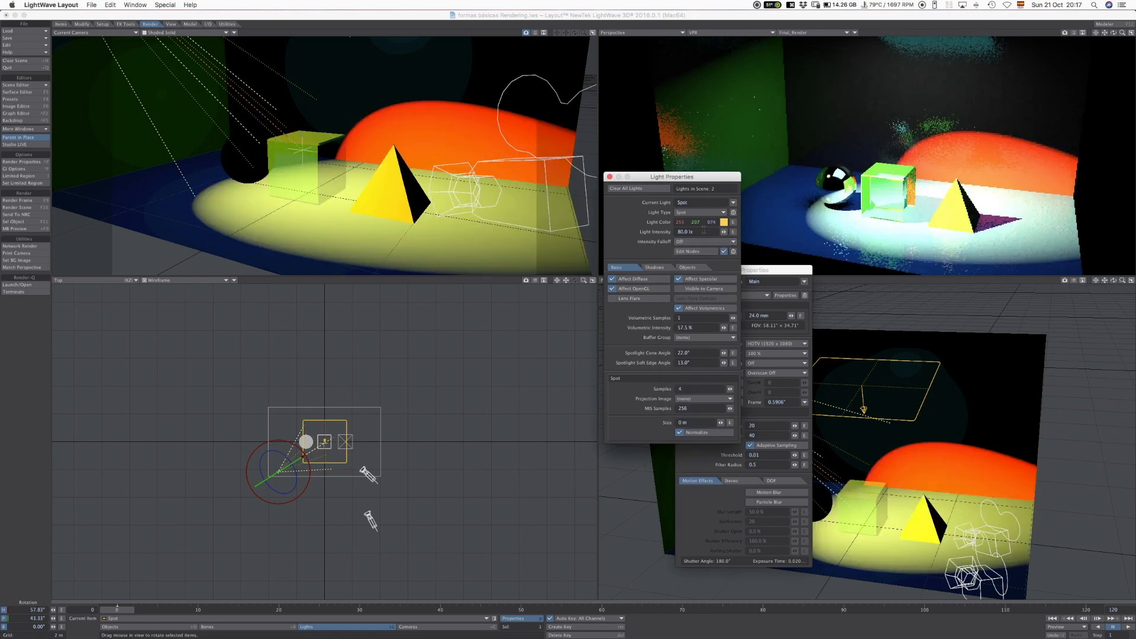
click(708, 241)
click(718, 249)
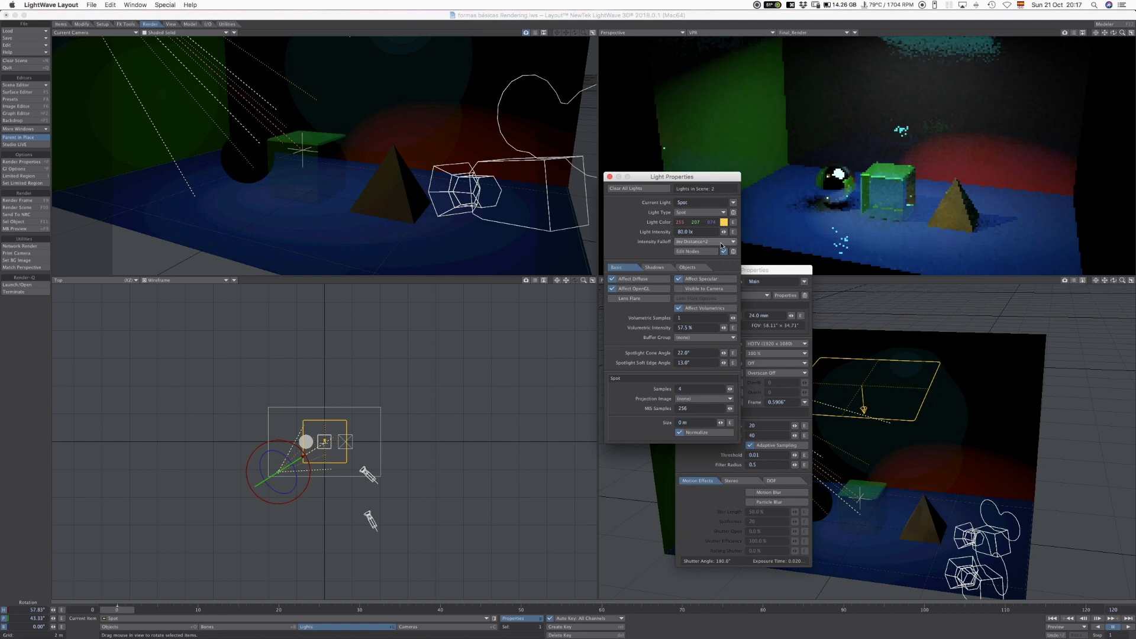
click(723, 250)
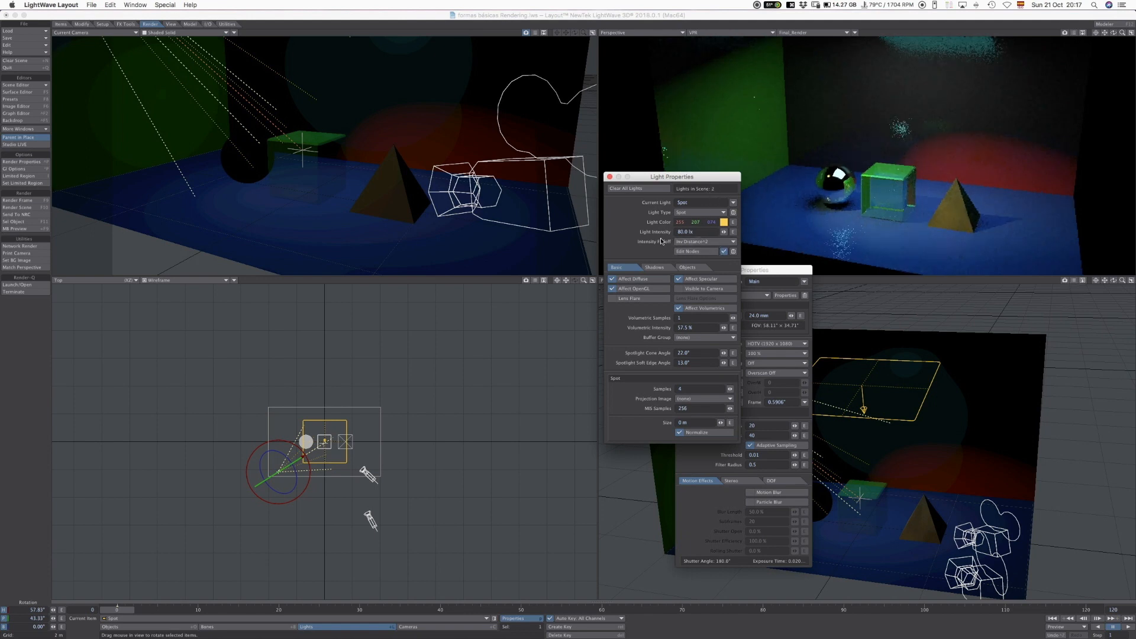
Step: Set the Spot light's intensity to 222 lx and move both properties windows clear of the Perspective views
click(702, 231)
text(222)
key(Tab)
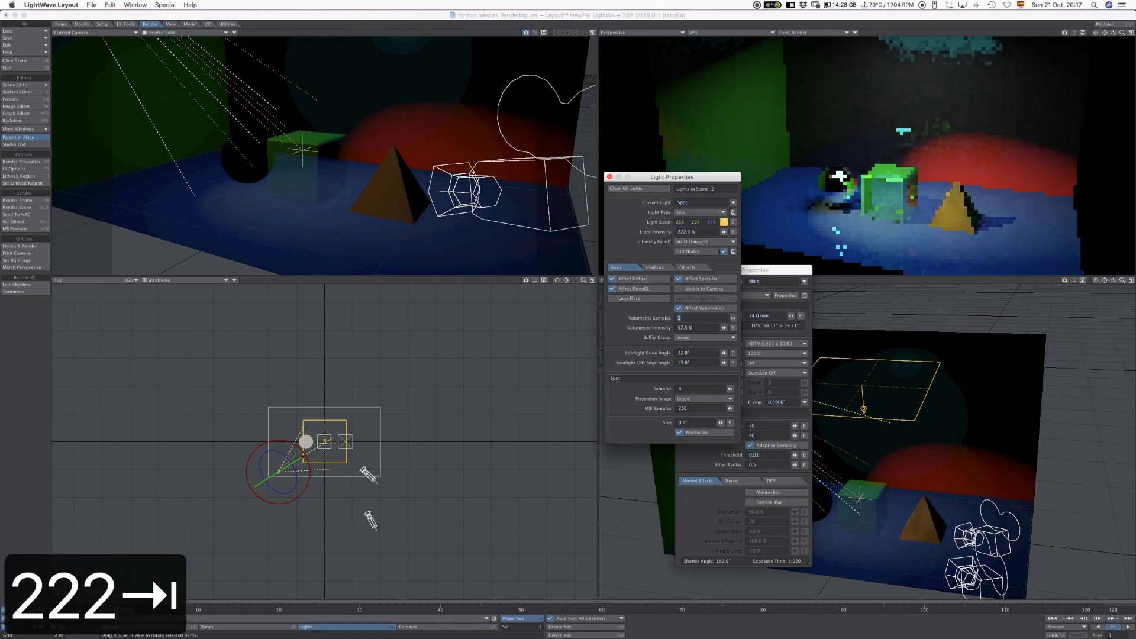
drag(701, 175, 546, 223)
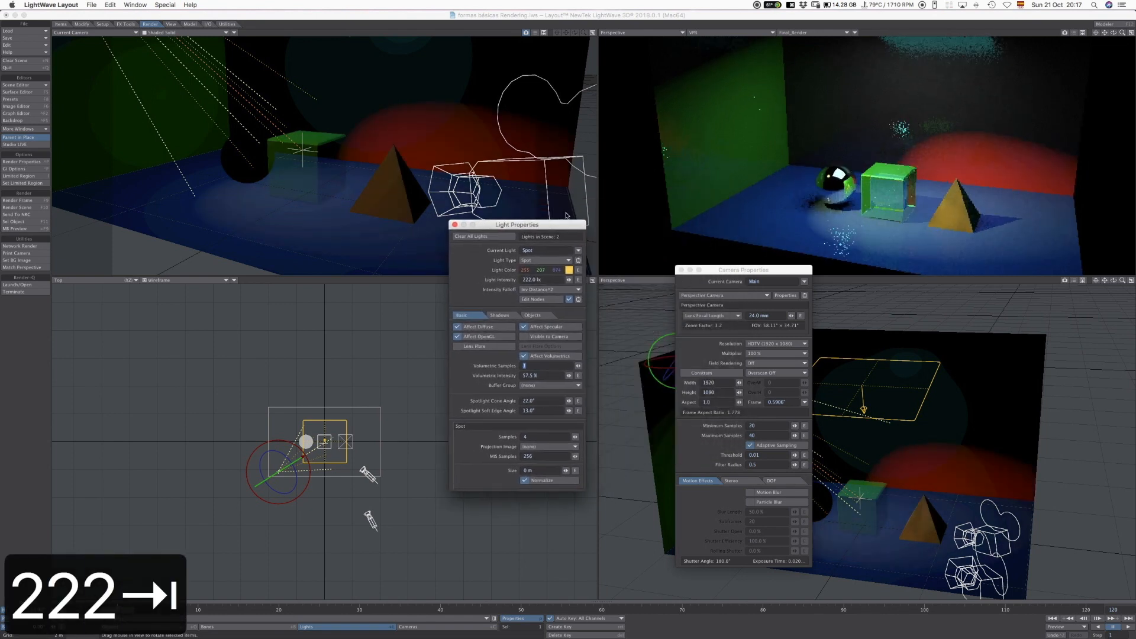
drag(743, 270, 573, 295)
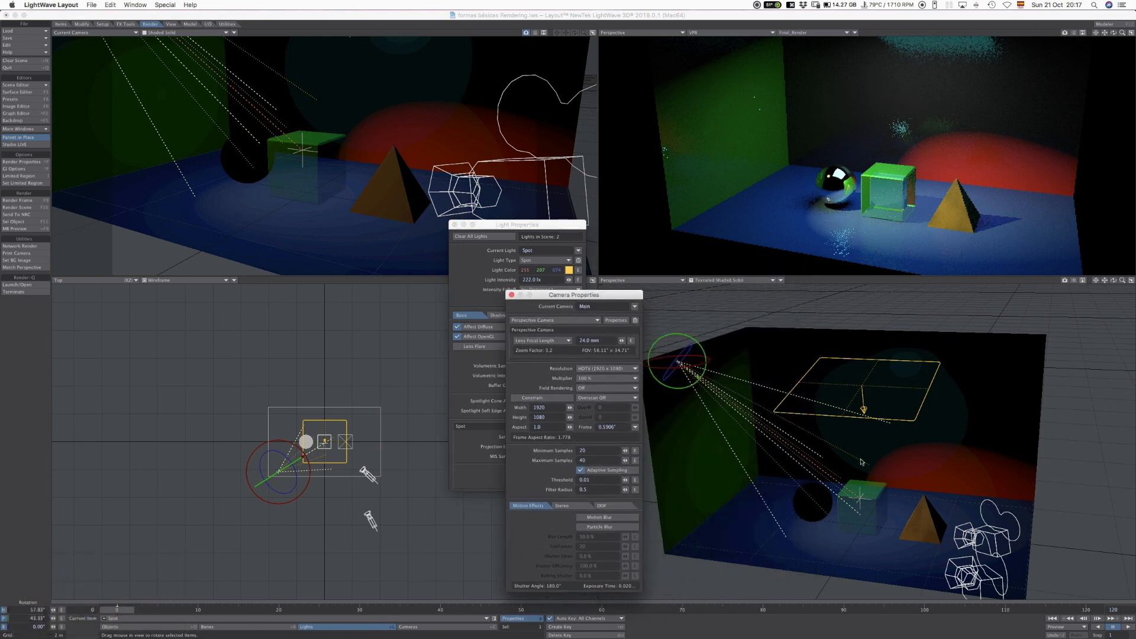
Step: Close the light properties and move the spotlight's target null from the glass cube onto the sphere in the Perspective view
key(p)
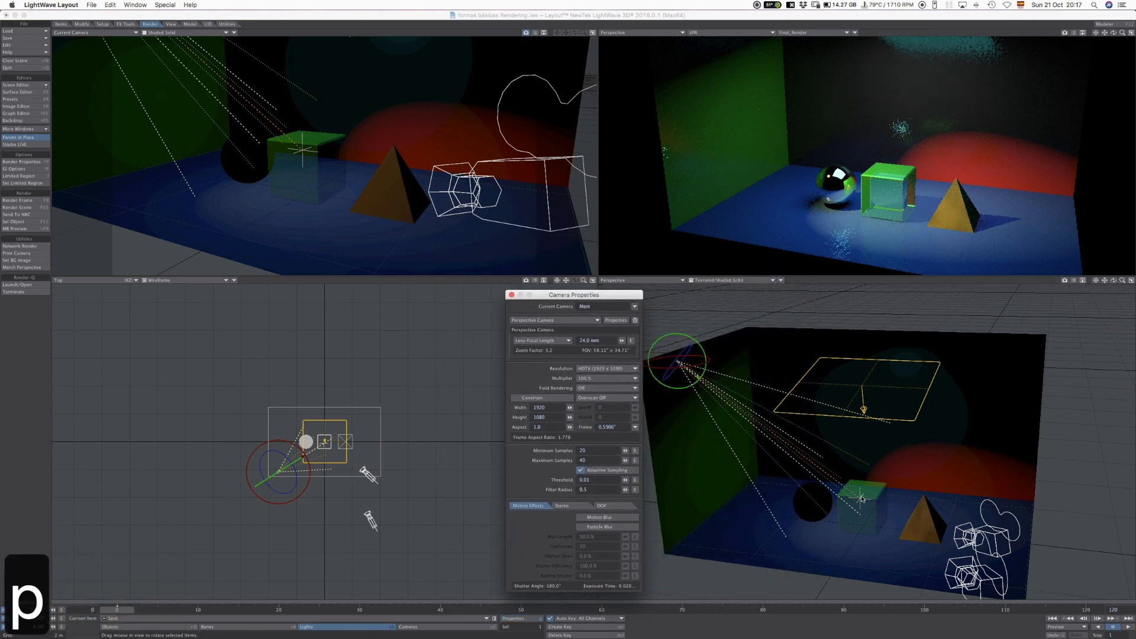
key(shift+o)
drag(888, 501, 849, 497)
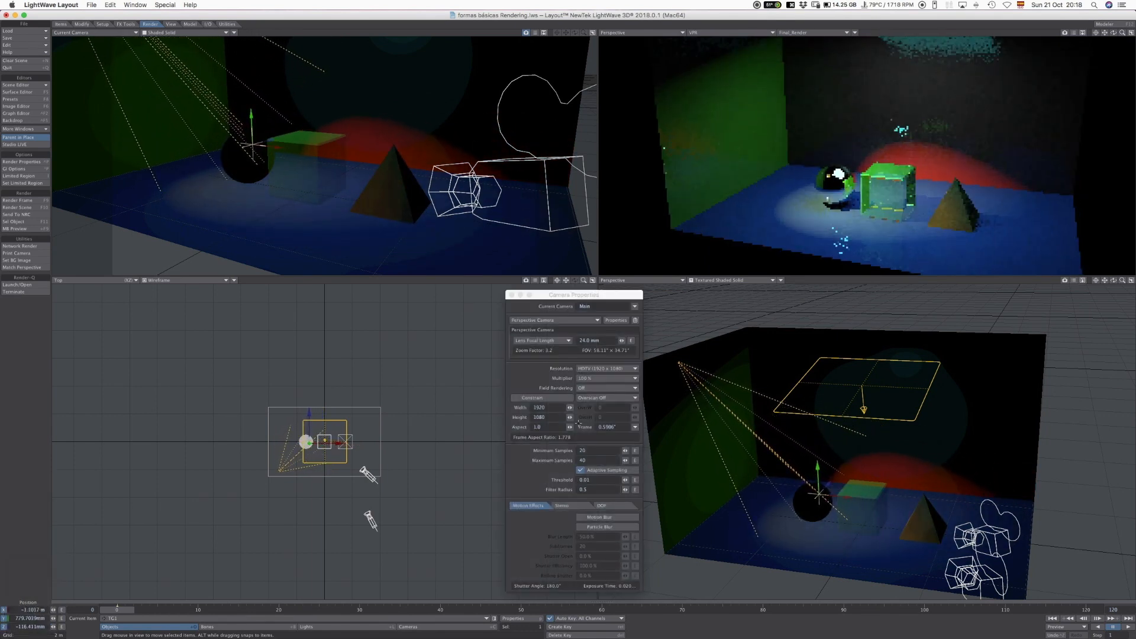
Step: Reopen the Spot light's properties and widen its spotlight cone angle to 27.5°
key(shift+l)
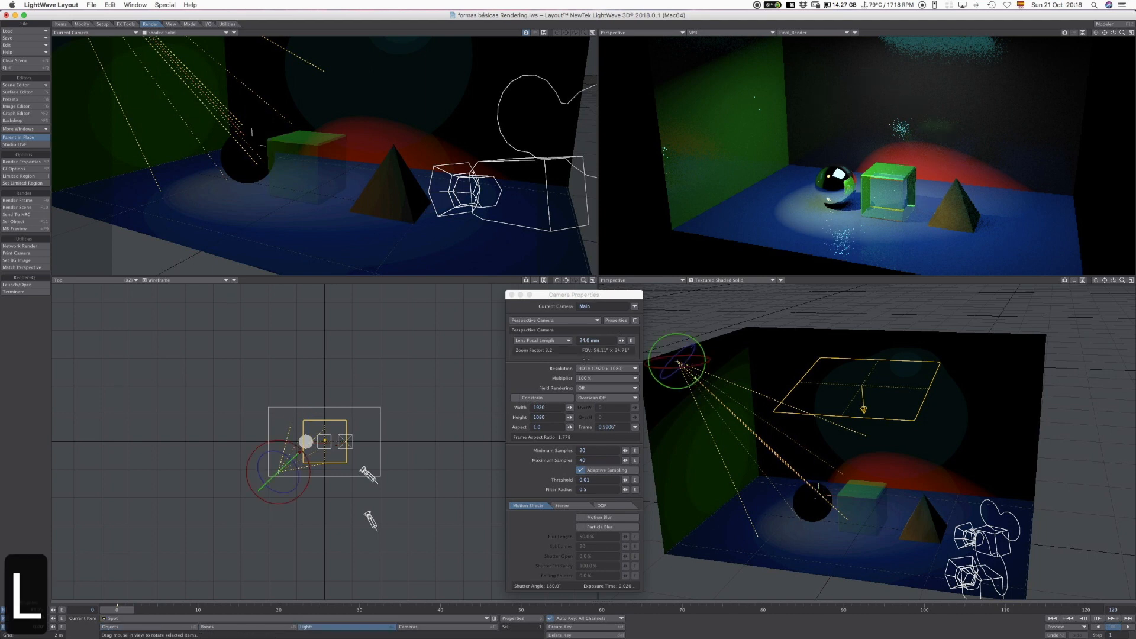
key(p)
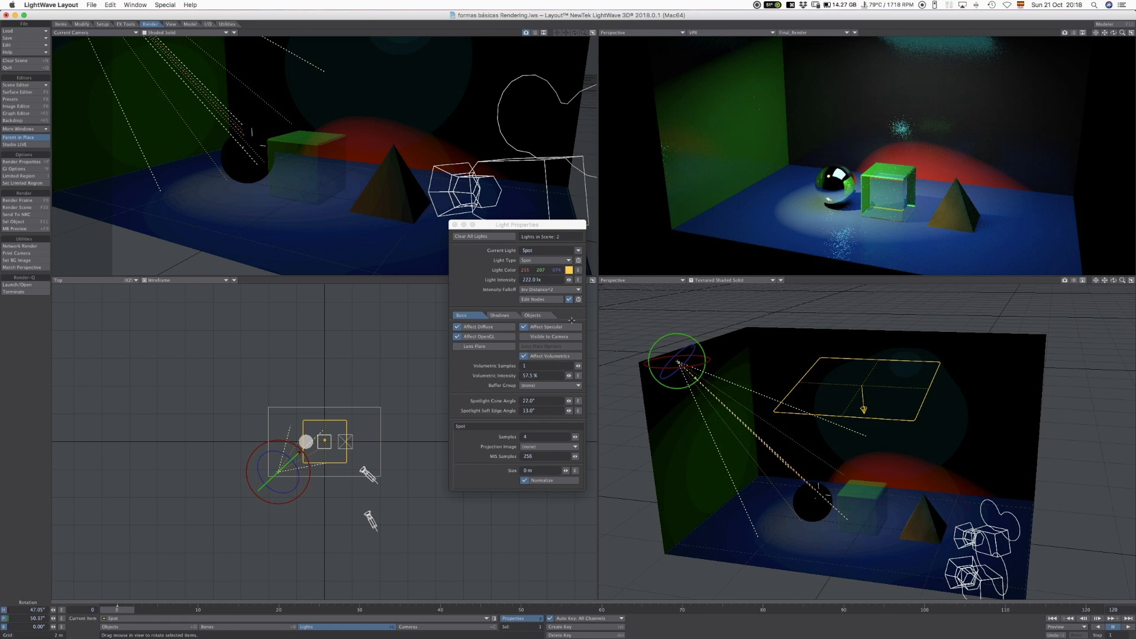
drag(568, 401, 571, 402)
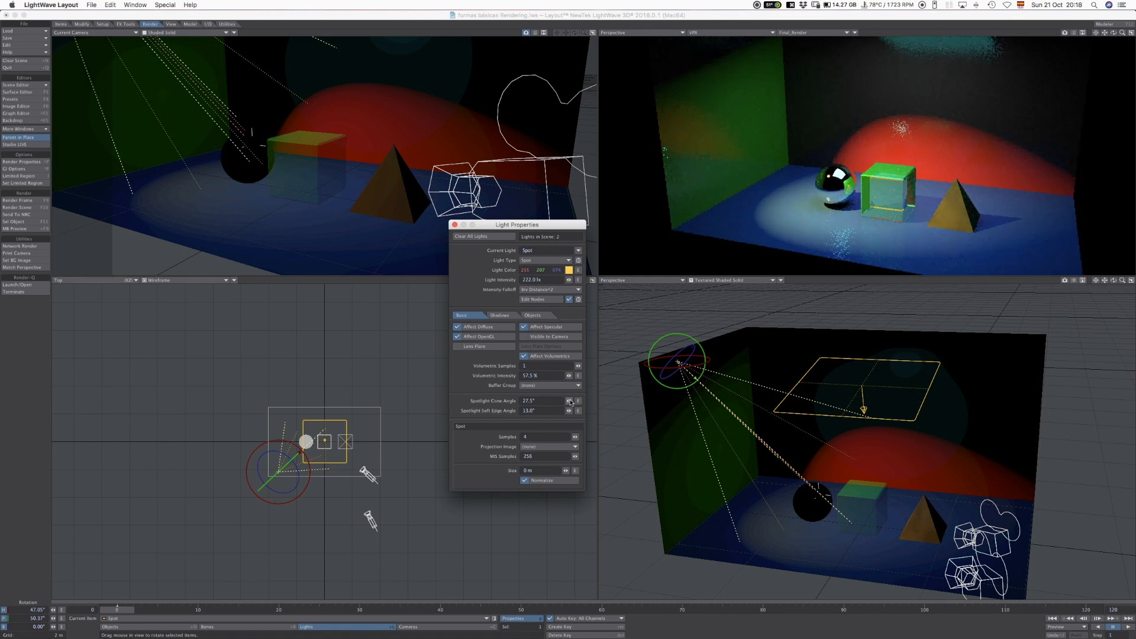
Step: Examine the colors of the P1, P2 and P3 surfaces in the Surface Editor, closing it when done
key(F5)
drag(166, 69, 455, 190)
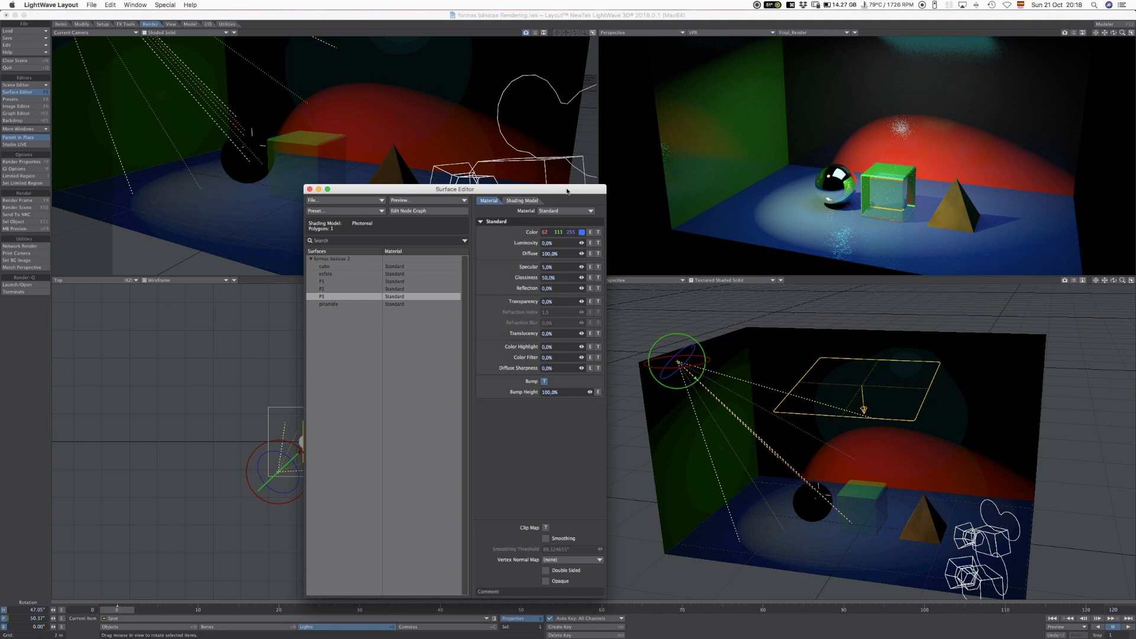
click(405, 282)
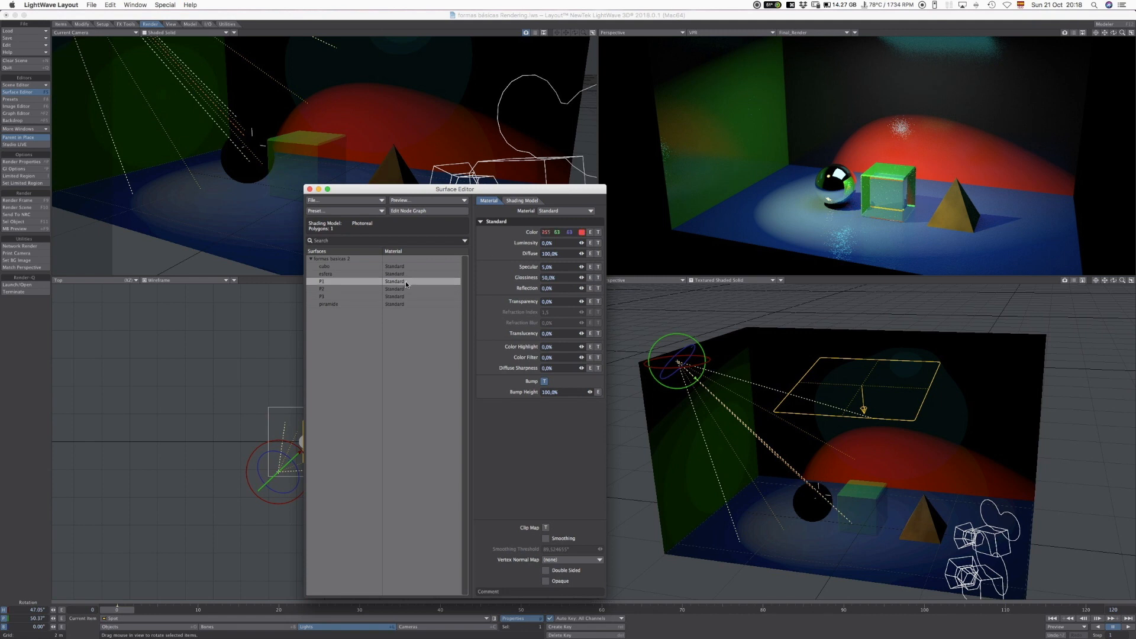
click(407, 290)
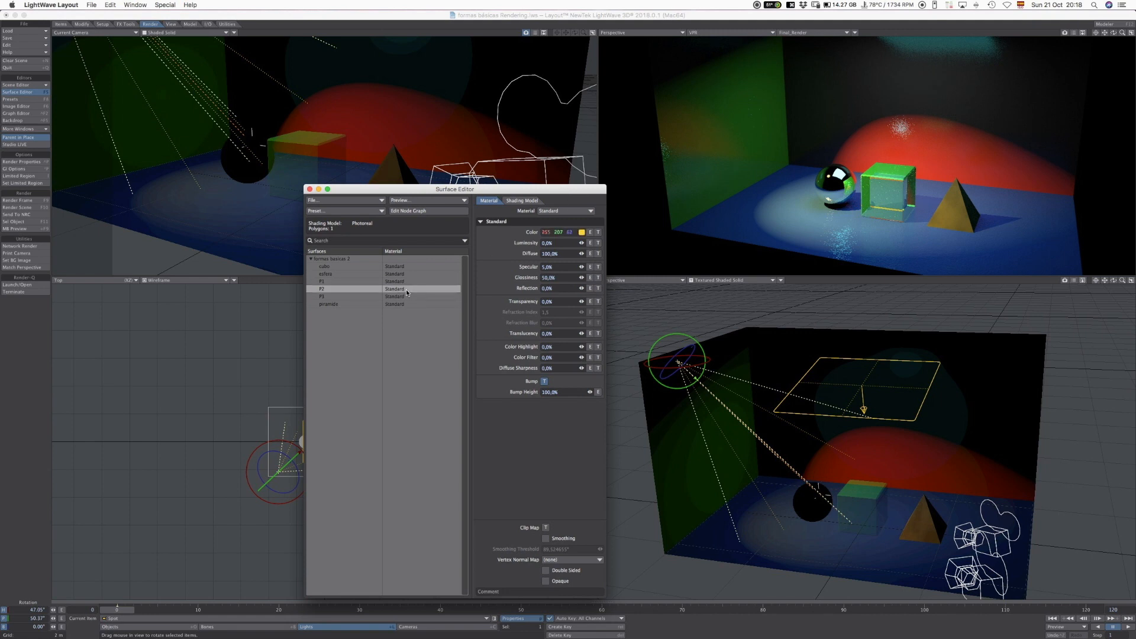
click(407, 295)
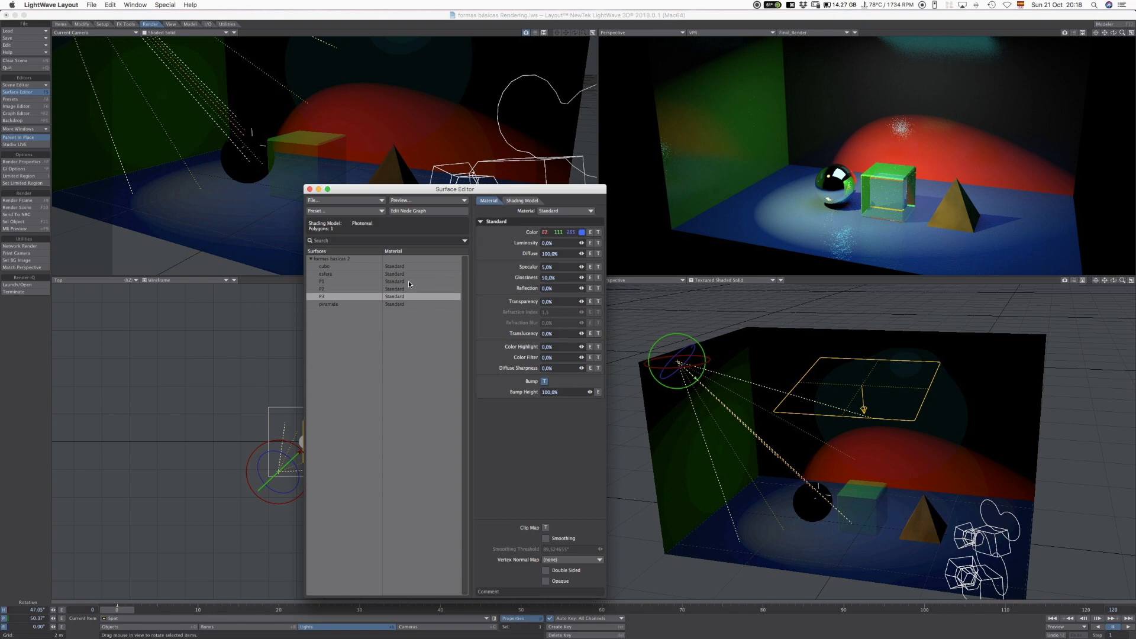
click(408, 282)
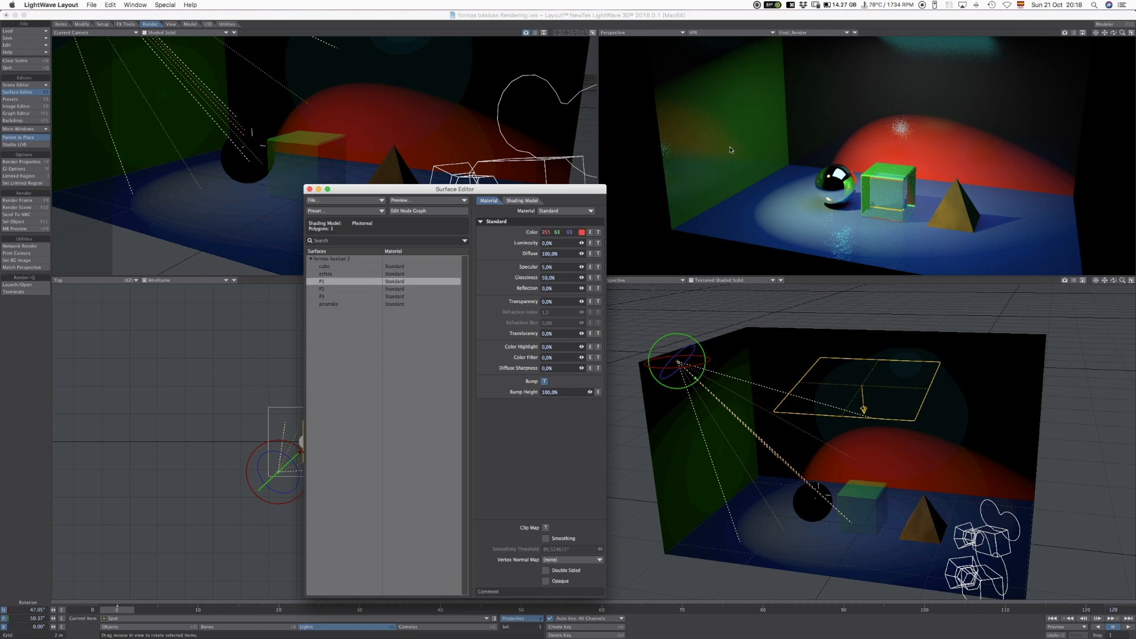
click(310, 189)
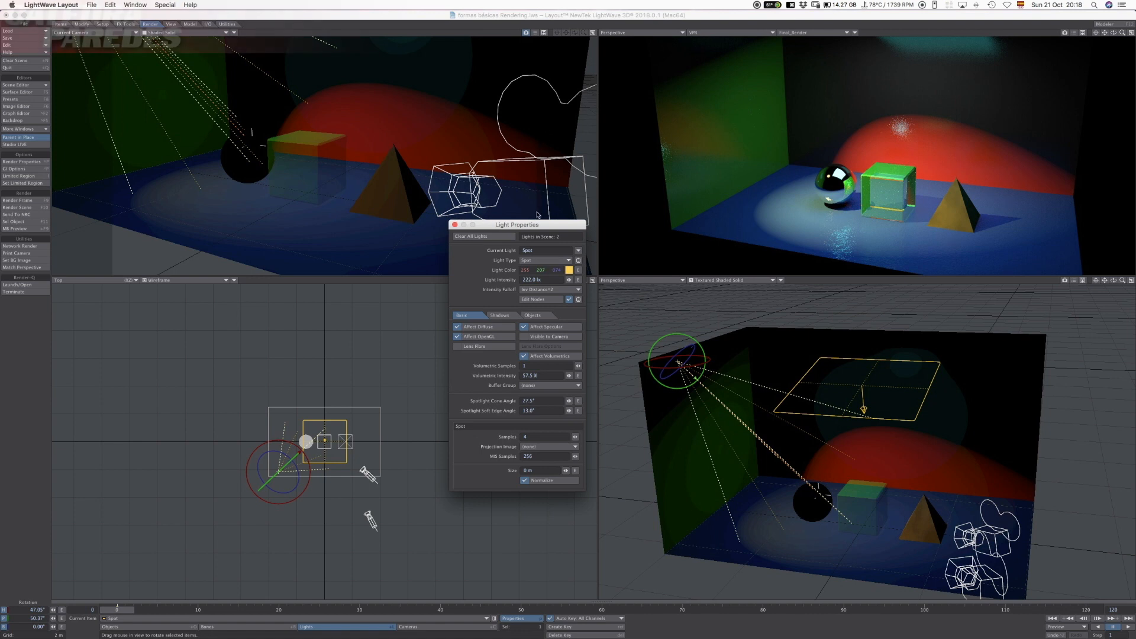
Step: Enable Monte Carlo global illumination in the render properties, keeping the light properties window clear of the VPR preview
drag(548, 238, 581, 308)
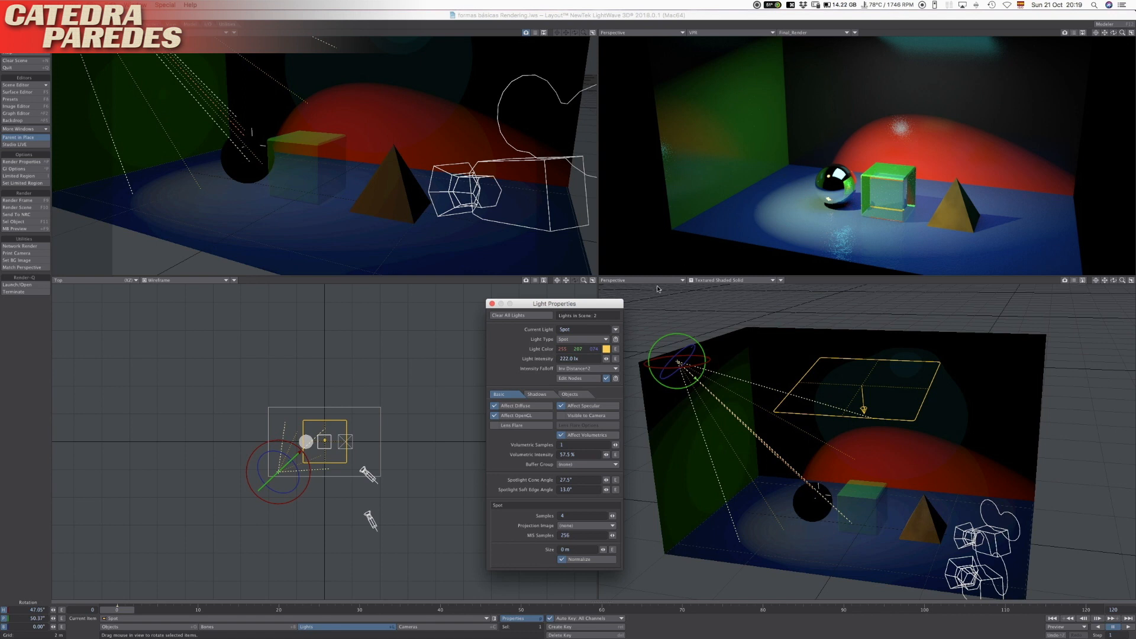
drag(607, 304, 609, 304)
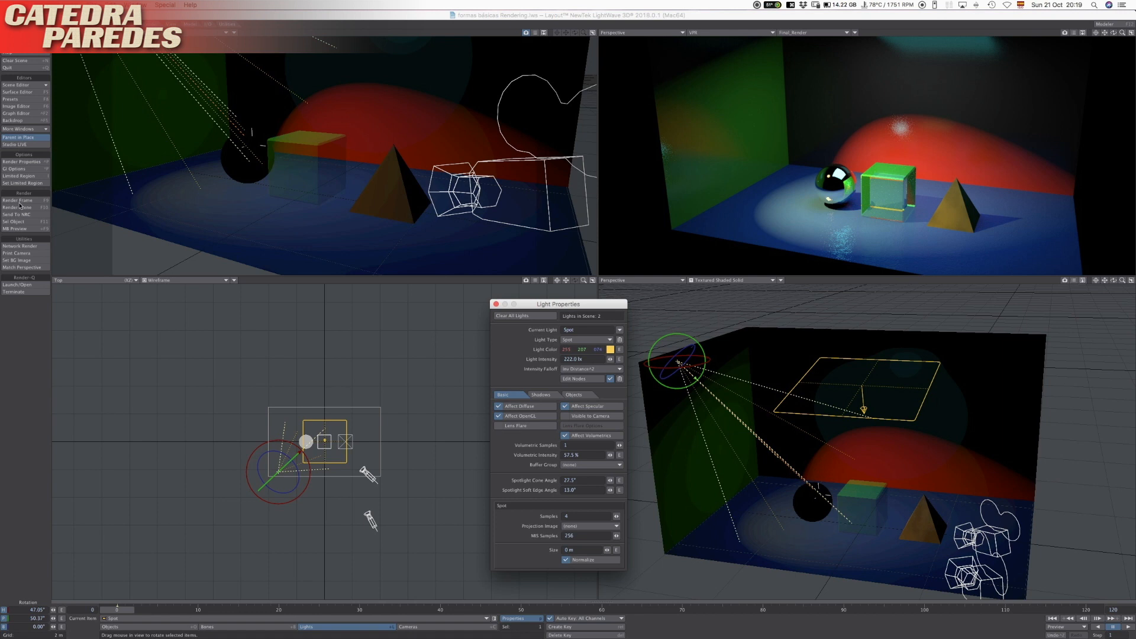
click(33, 168)
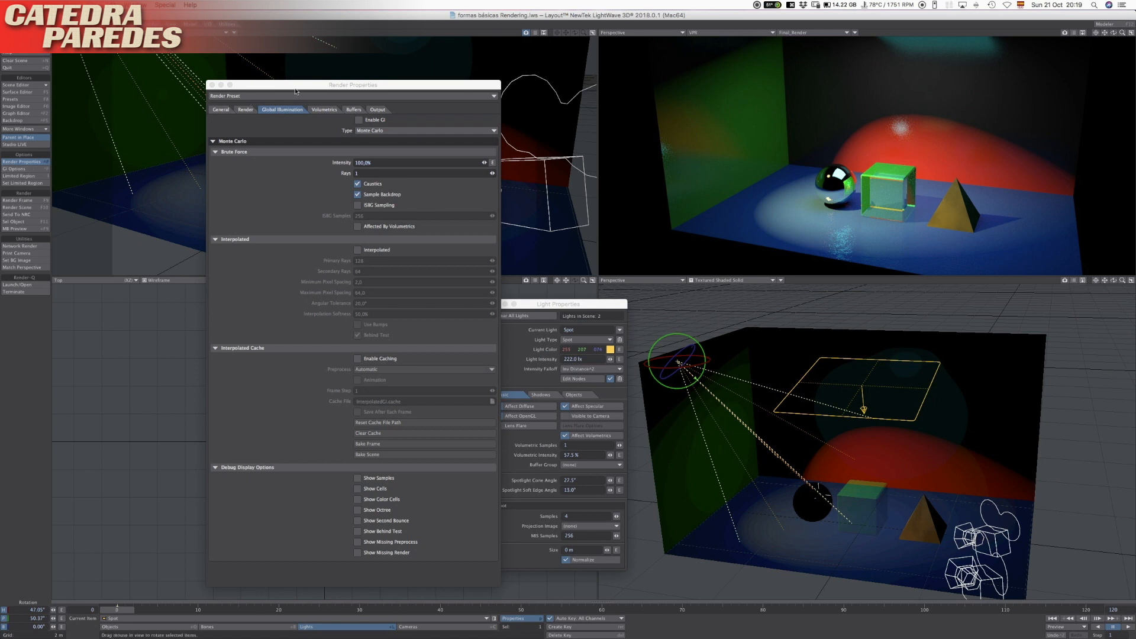
click(344, 86)
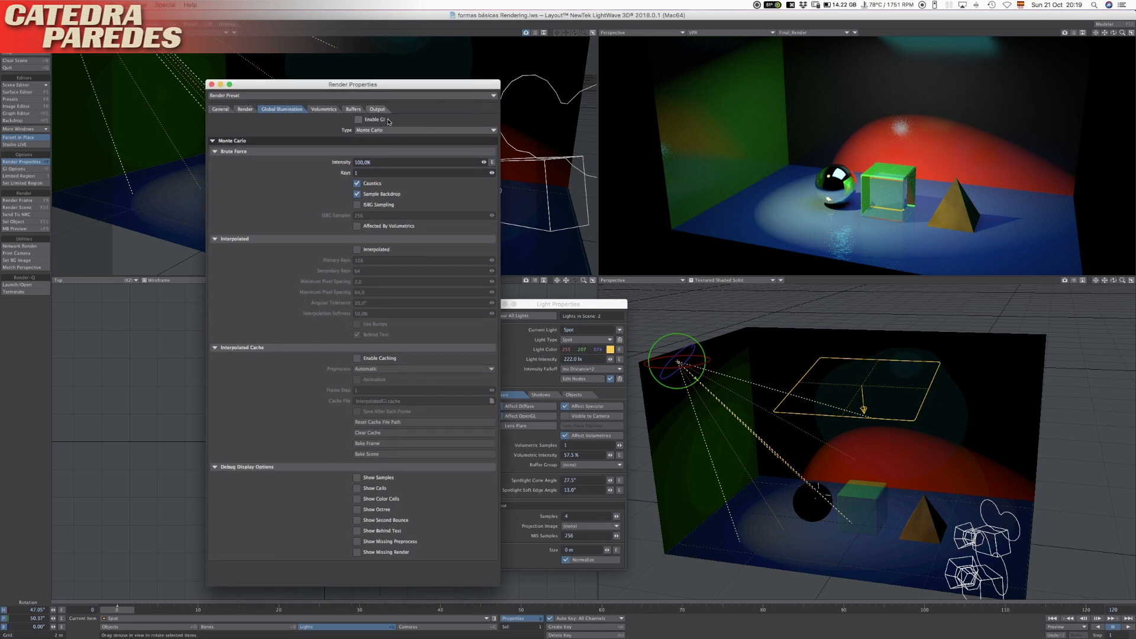
click(359, 120)
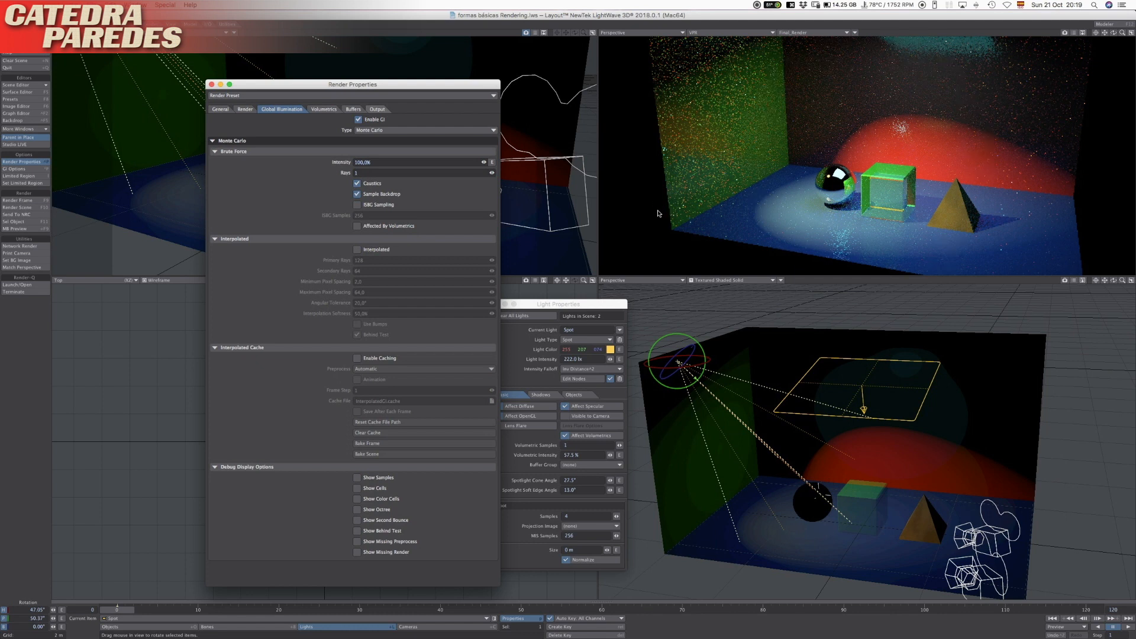
drag(573, 310, 583, 291)
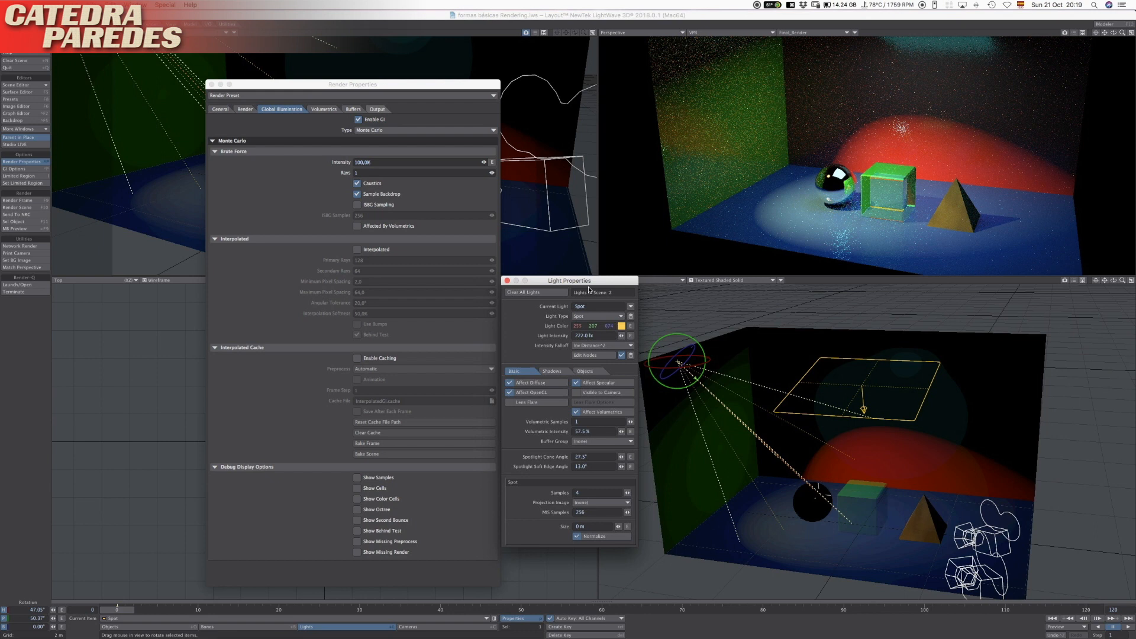
key(super+Tab)
key(super+Tab)
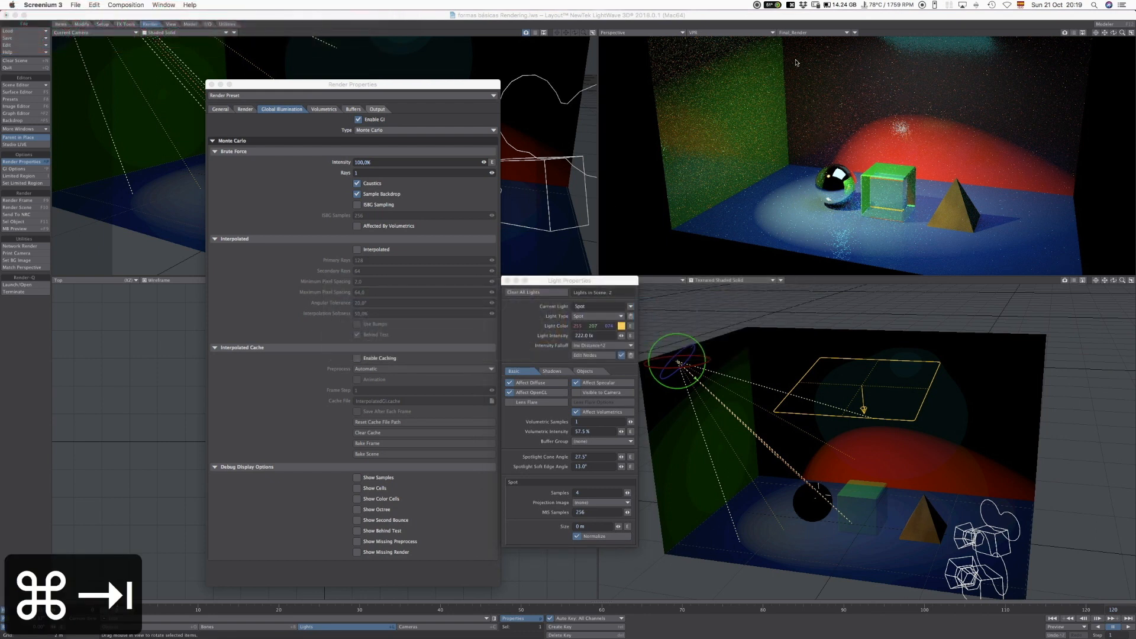
click(757, 5)
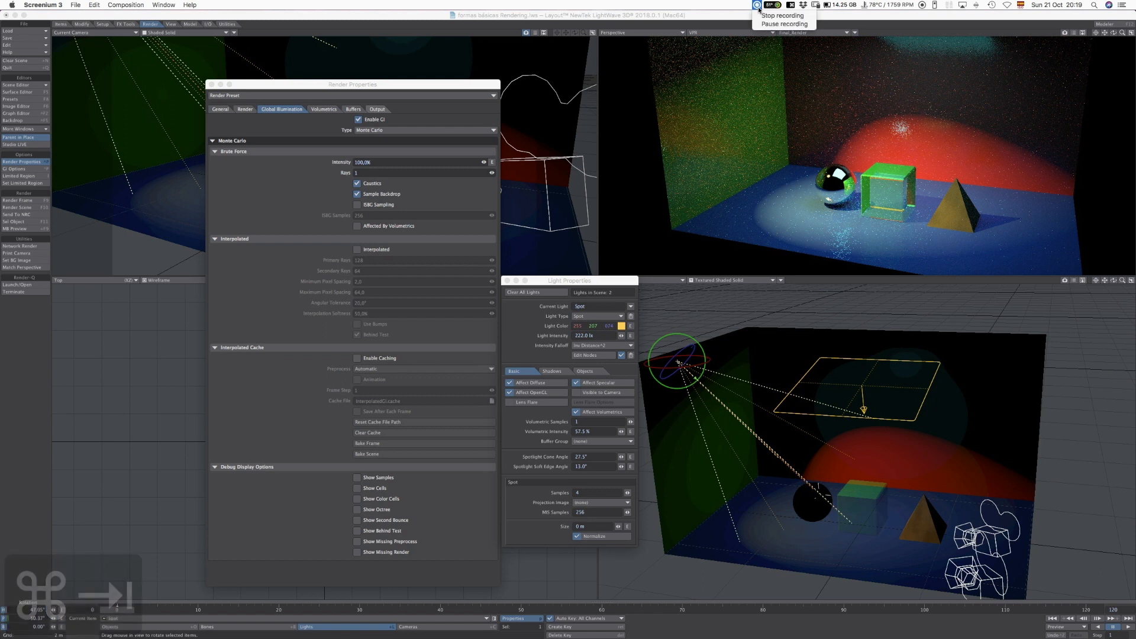